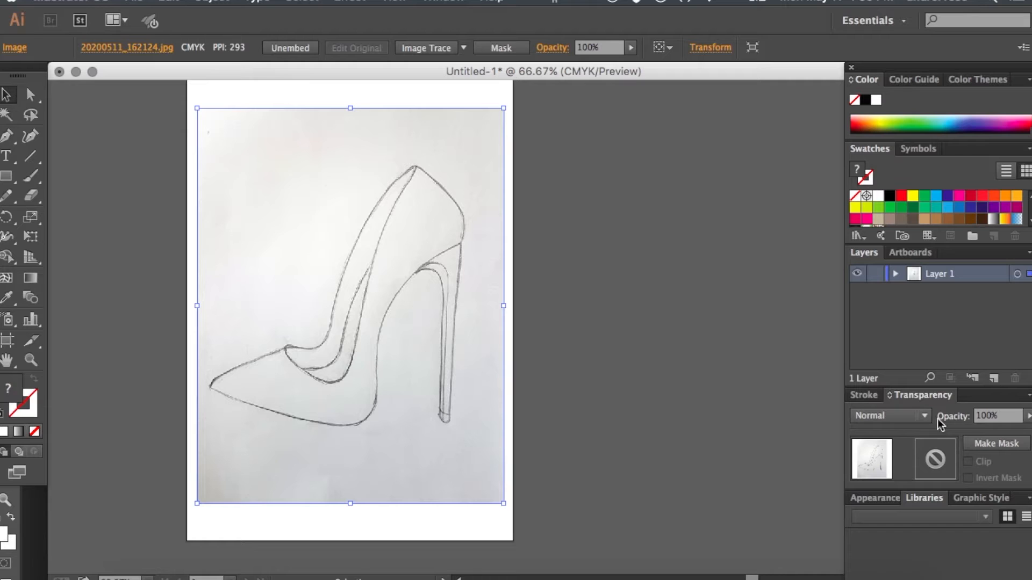
- Reduce the placed shoe sketch's opacity to 52% and lock the image in place
click(1028, 416)
drag(1018, 434, 996, 435)
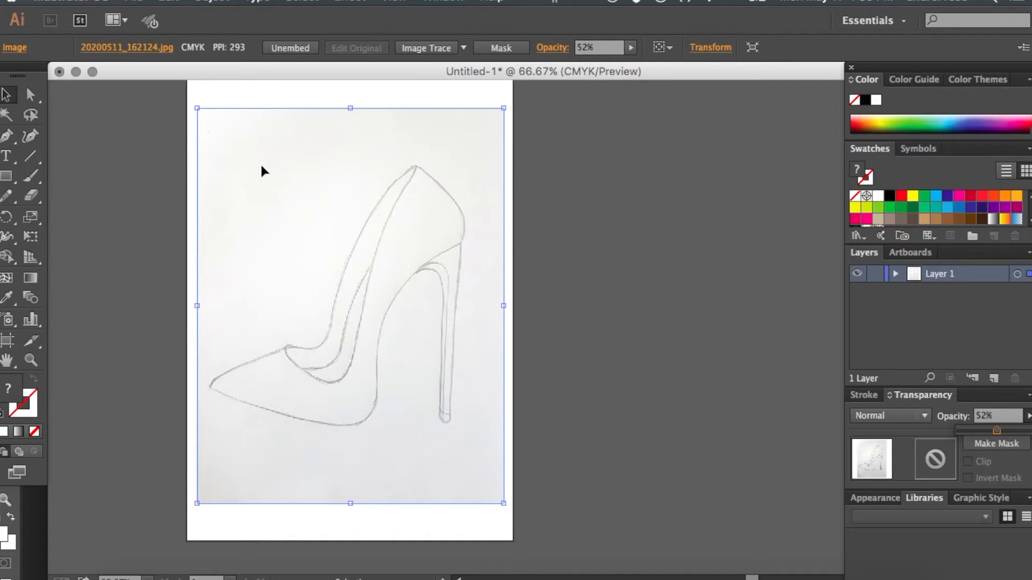
click(211, 2)
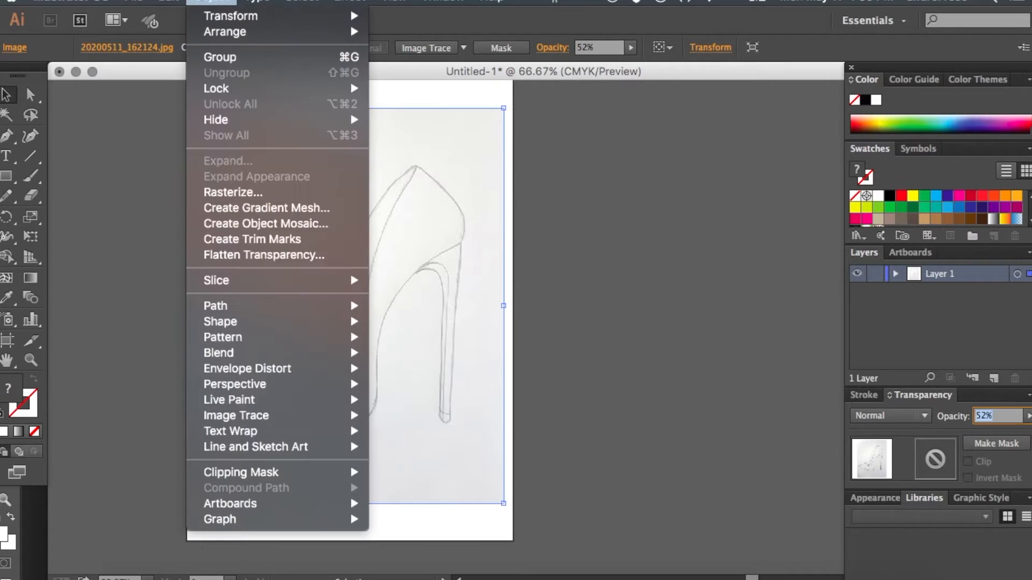
mouse_move(260, 88)
click(404, 90)
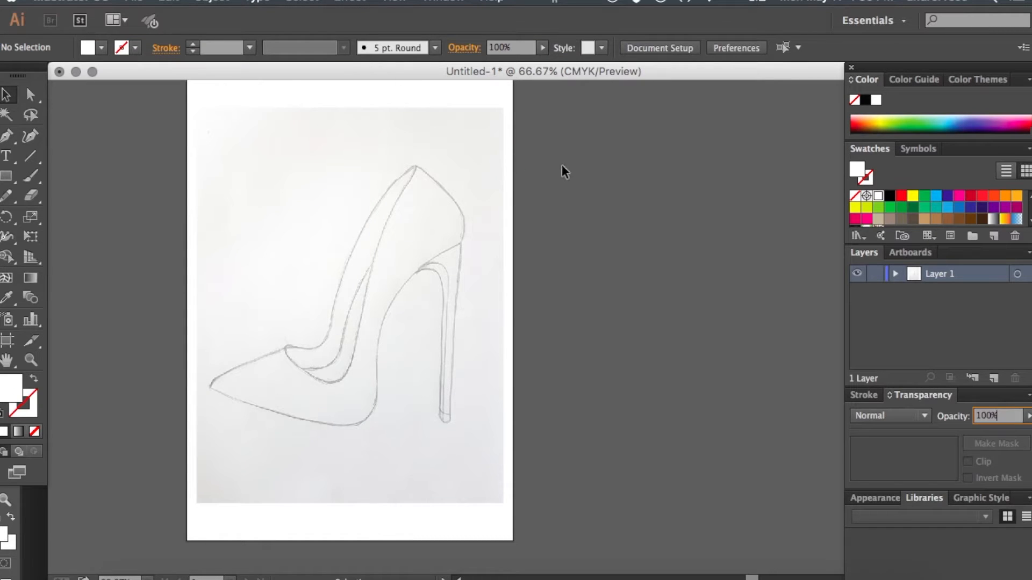
drag(562, 165, 306, 366)
drag(269, 257, 103, 334)
drag(304, 234, 371, 233)
key(super+plus)
key(super+minus)
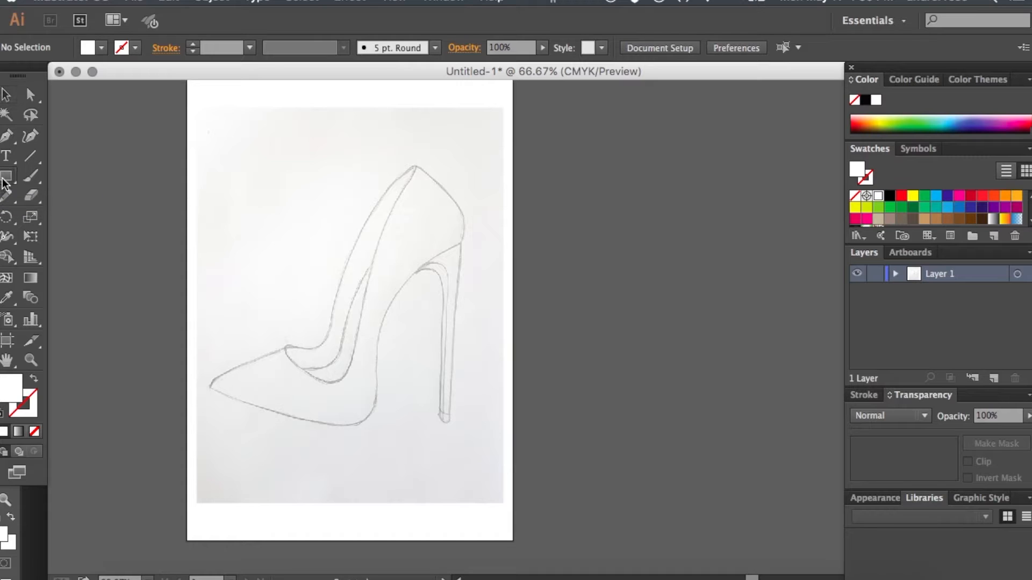
- Set up the Pen tool with a 1 pt black stroke and no fill
click(6, 100)
key(super+equal)
key(super+equal)
key(super+minus)
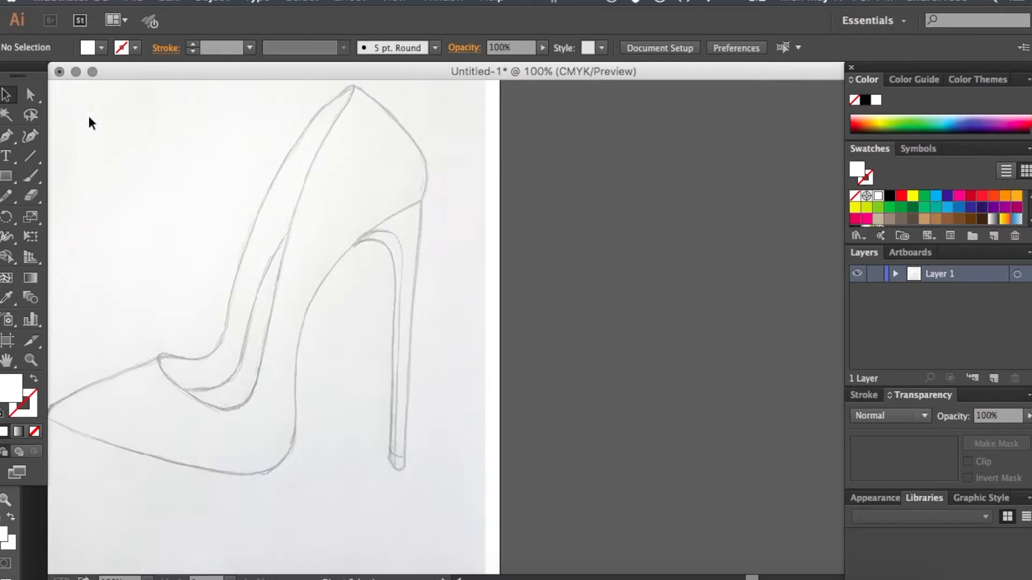
scroll(151, 154, left, 3)
scroll(151, 154, up, 1)
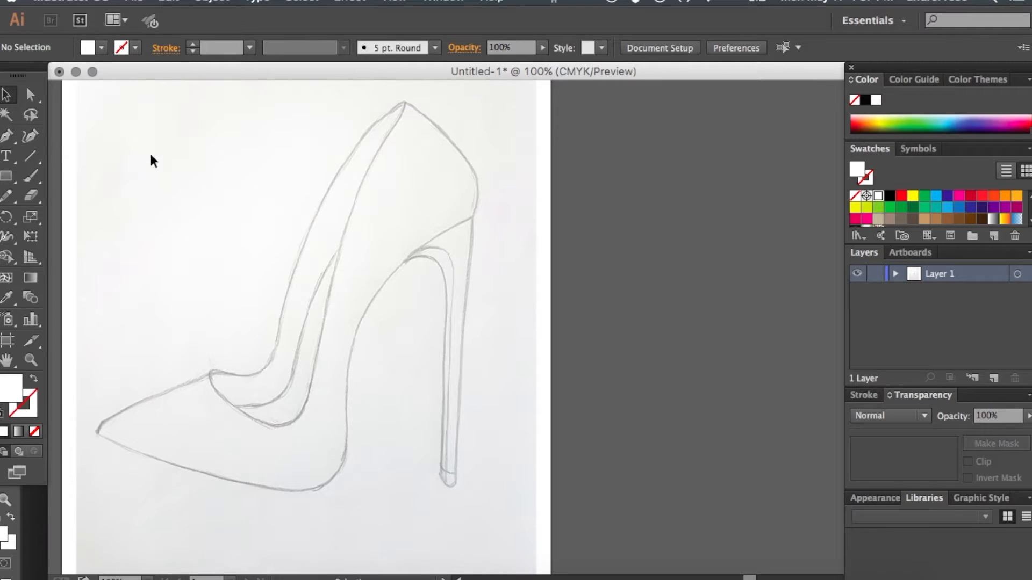
click(9, 140)
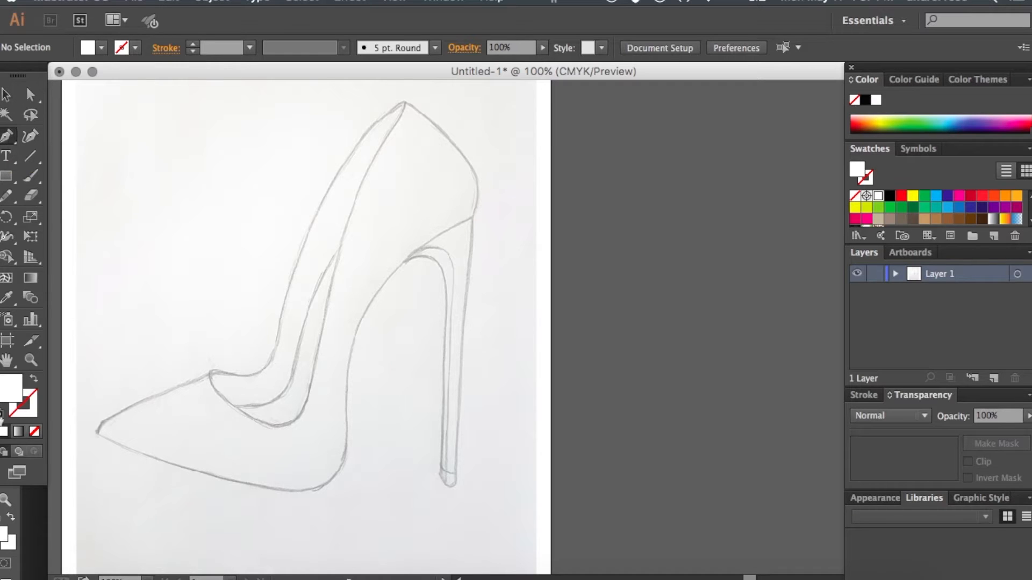
click(2, 413)
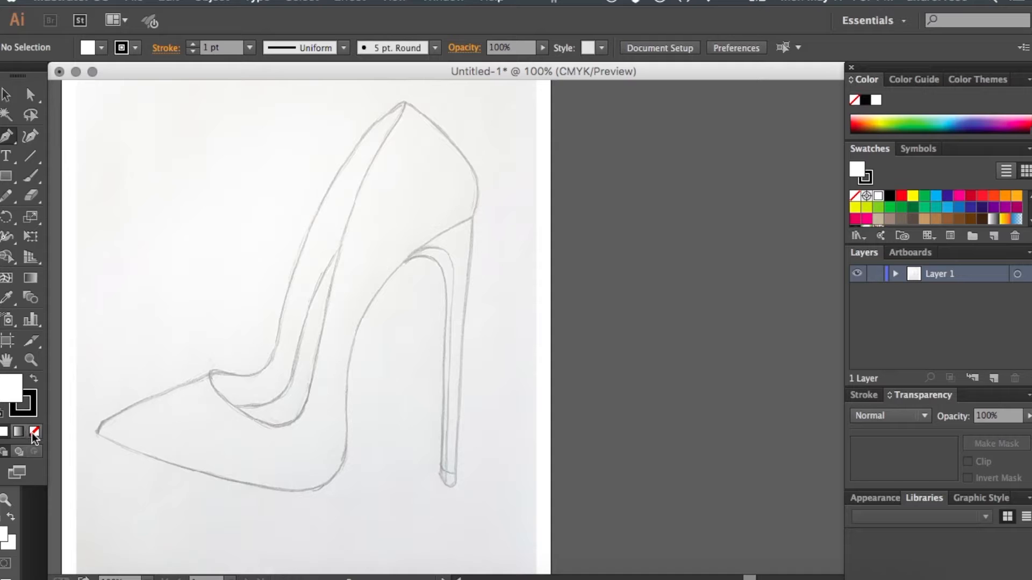
click(34, 434)
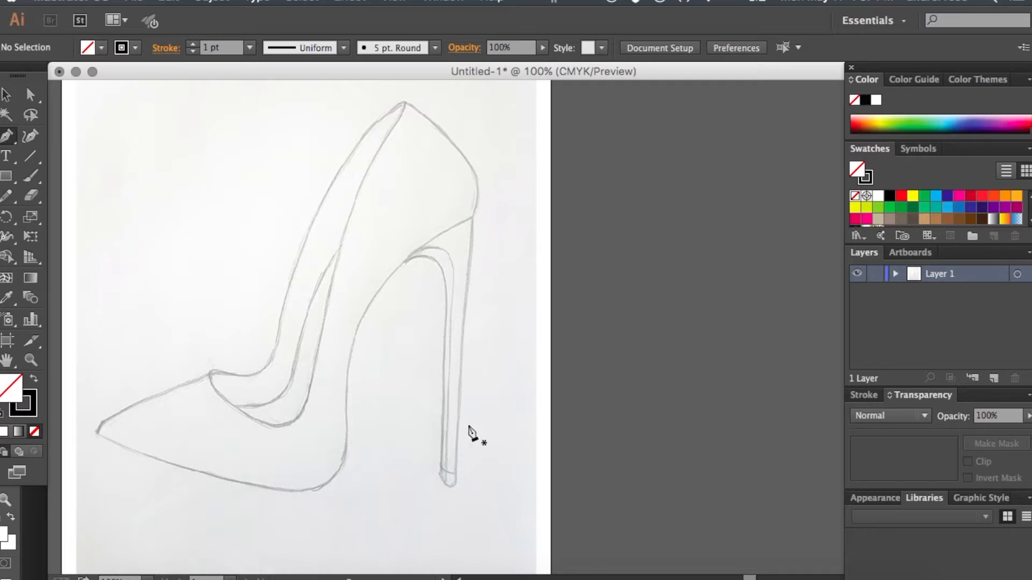
- Trace the stiletto heel with the Pen tool, following its back edge, rounded tip and inner edge up to the arch
key(super+plus)
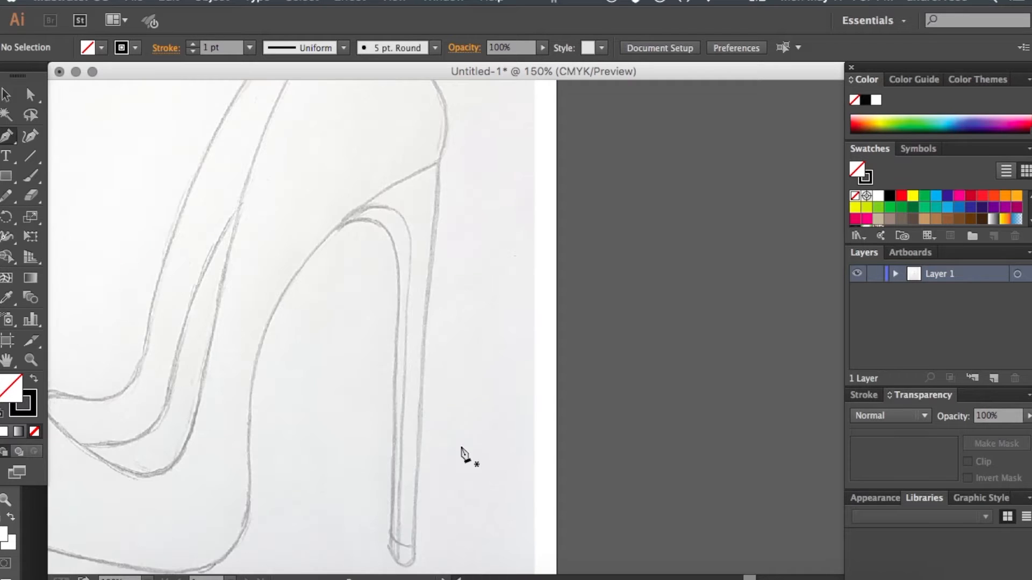
click(413, 562)
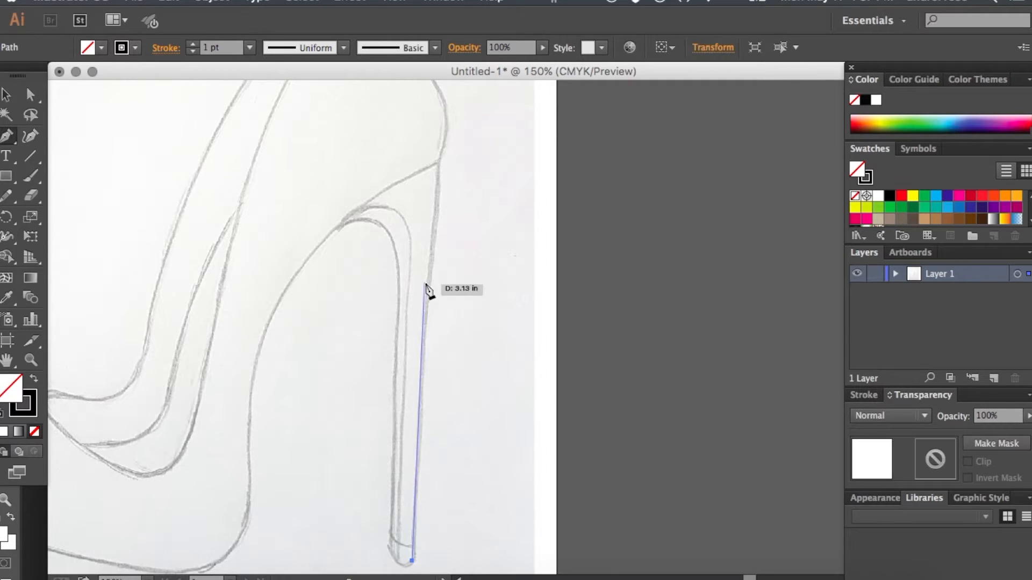
drag(408, 250, 406, 207)
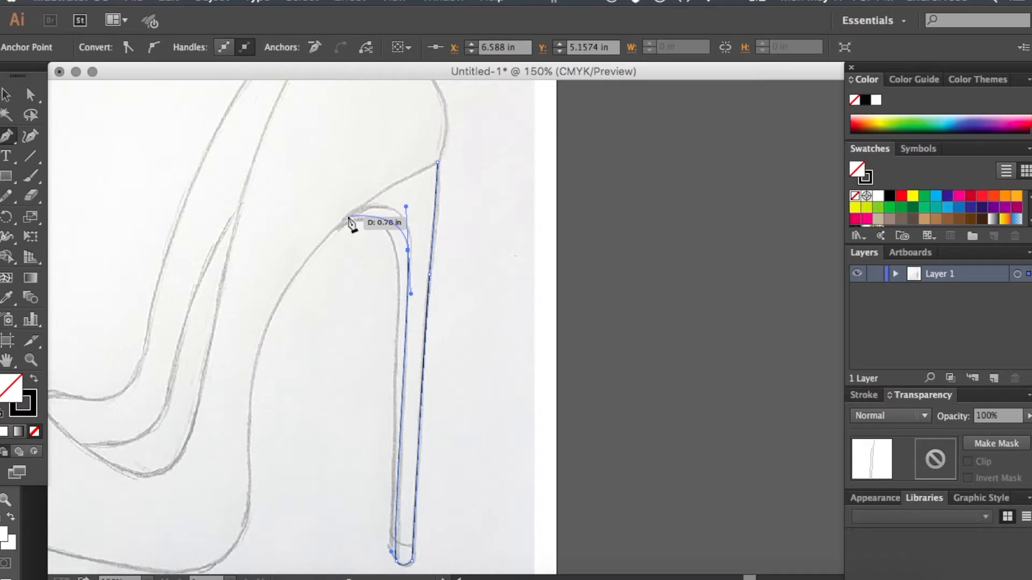
drag(348, 216, 298, 236)
key(super)
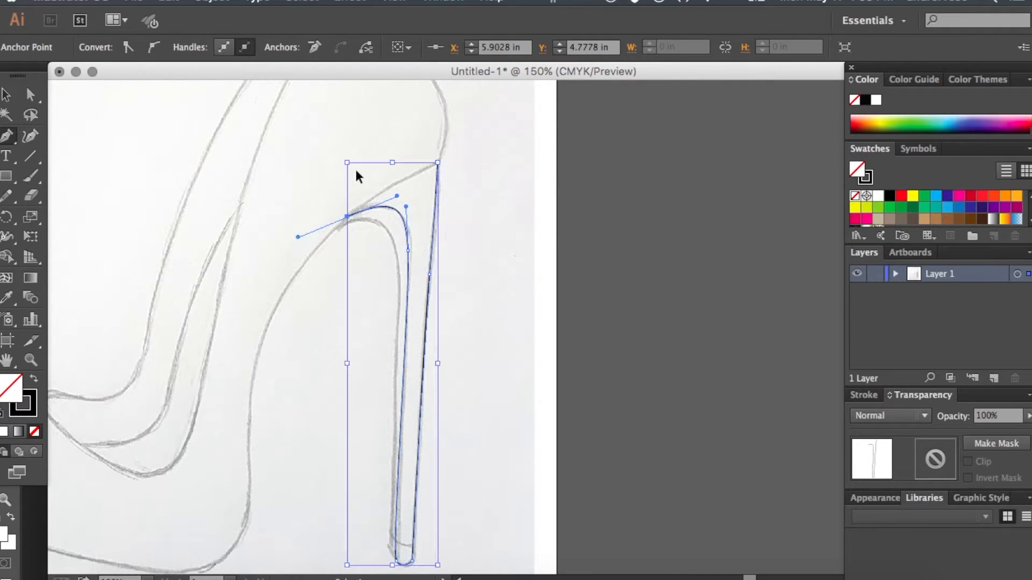
super+click(356, 172)
- Trace the shoe's sole as a curved path from the toe tip along the arch to the heel's top back corner
scroll(295, 220, left, 3)
scroll(295, 220, up, 1)
scroll(297, 223, down, 3)
scroll(297, 223, left, 3)
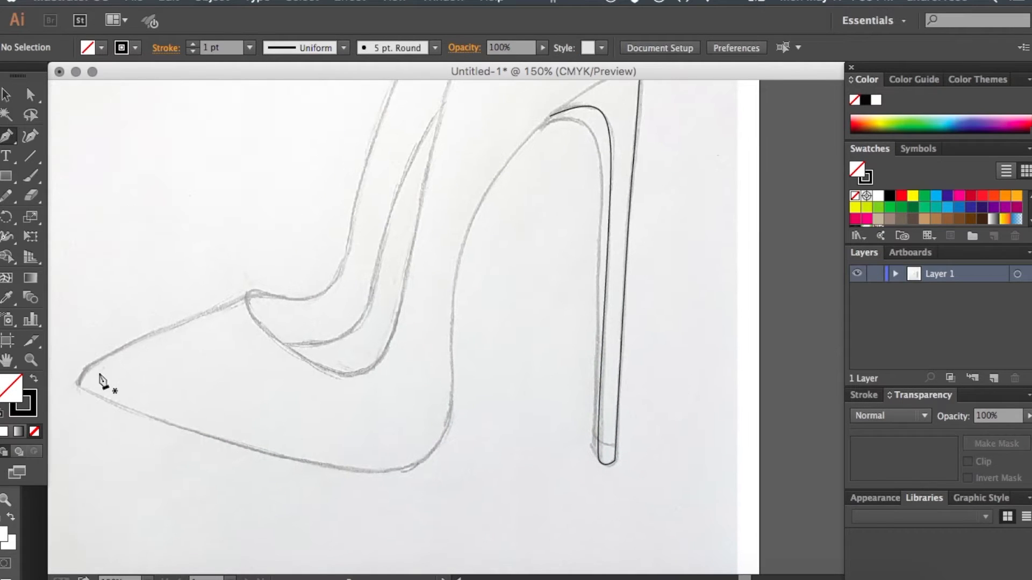
click(75, 384)
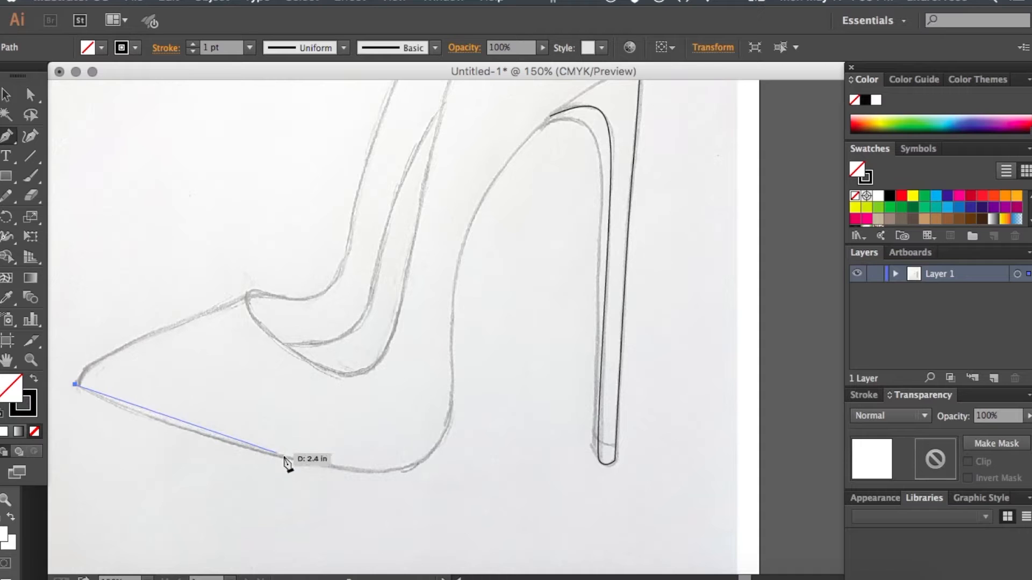
drag(298, 458, 404, 477)
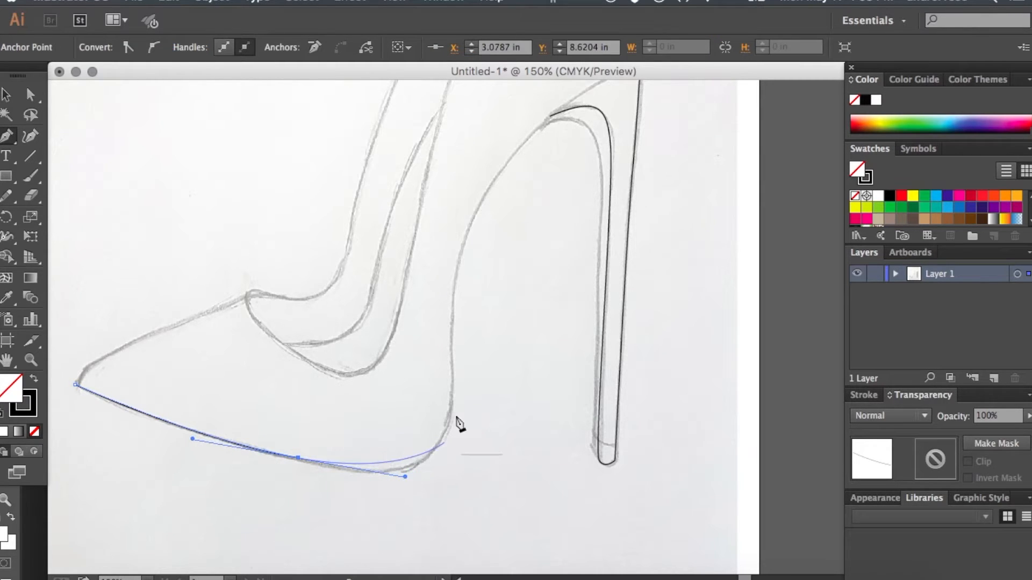
drag(452, 389, 452, 307)
scroll(451, 309, up, 5)
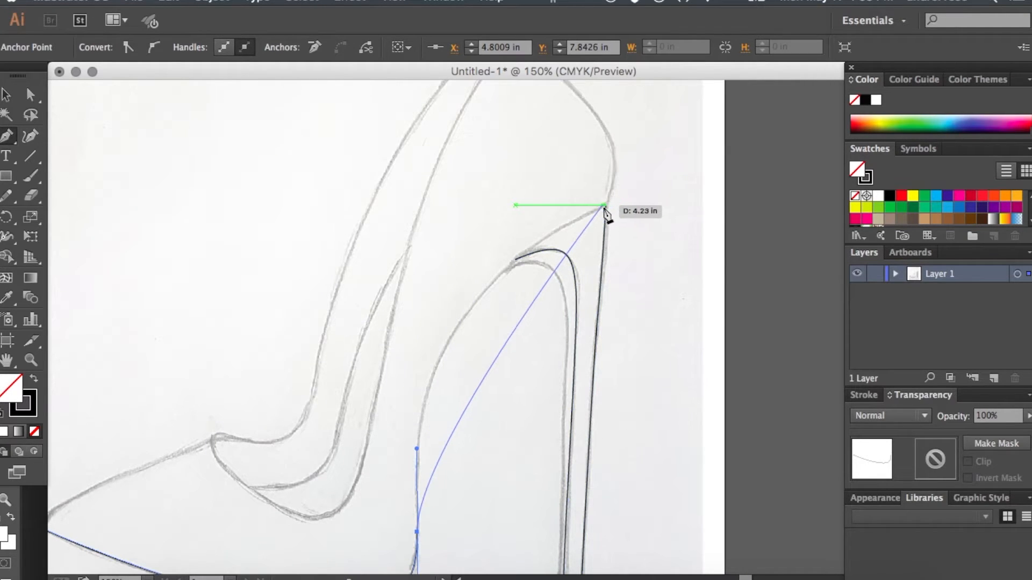
drag(604, 207, 804, 105)
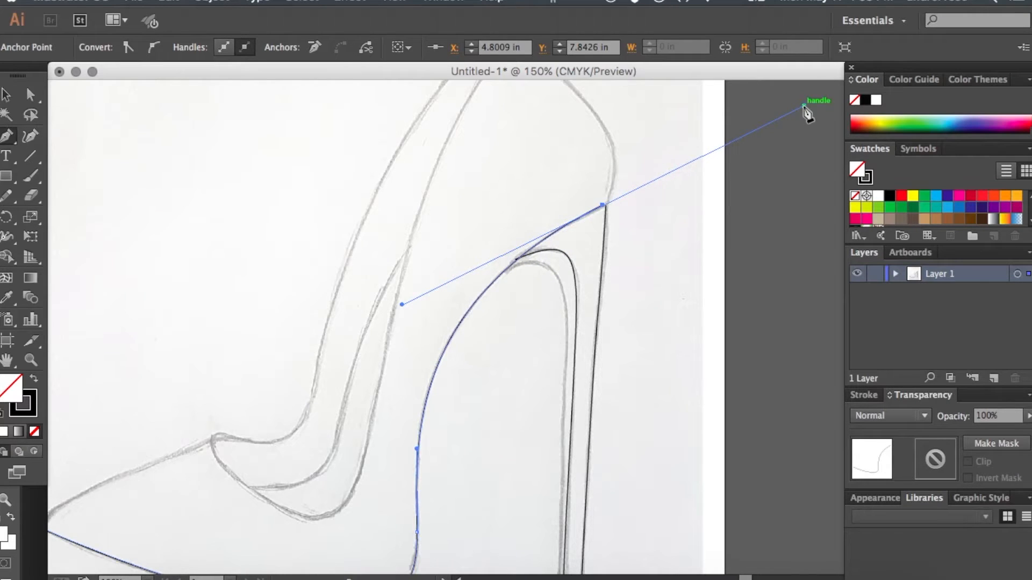
super+click(696, 139)
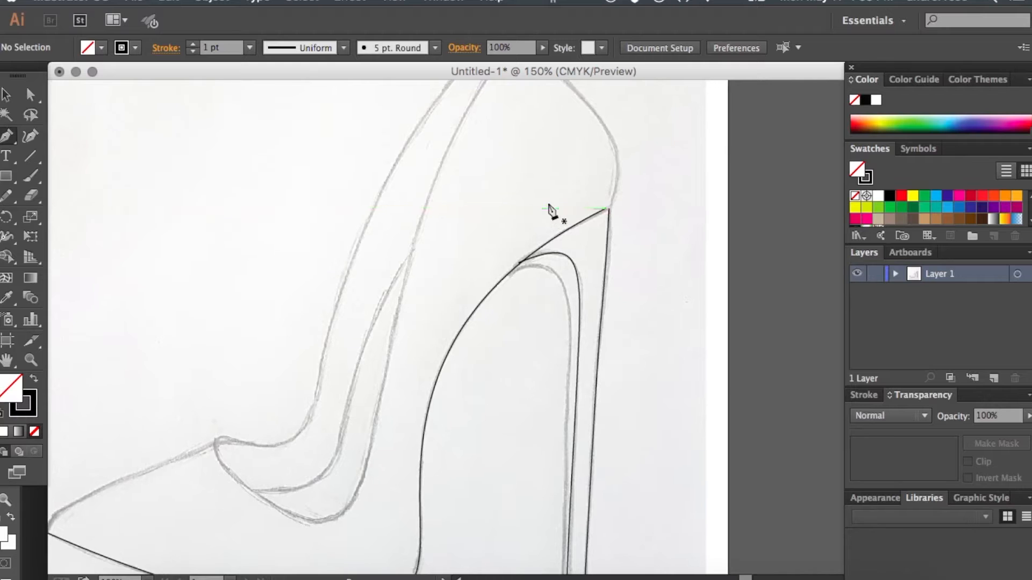
- Continue the outline from the toe tip over the vamp and around the front curve of the shoe's opening
scroll(376, 299, left, 3)
scroll(376, 299, down, 1)
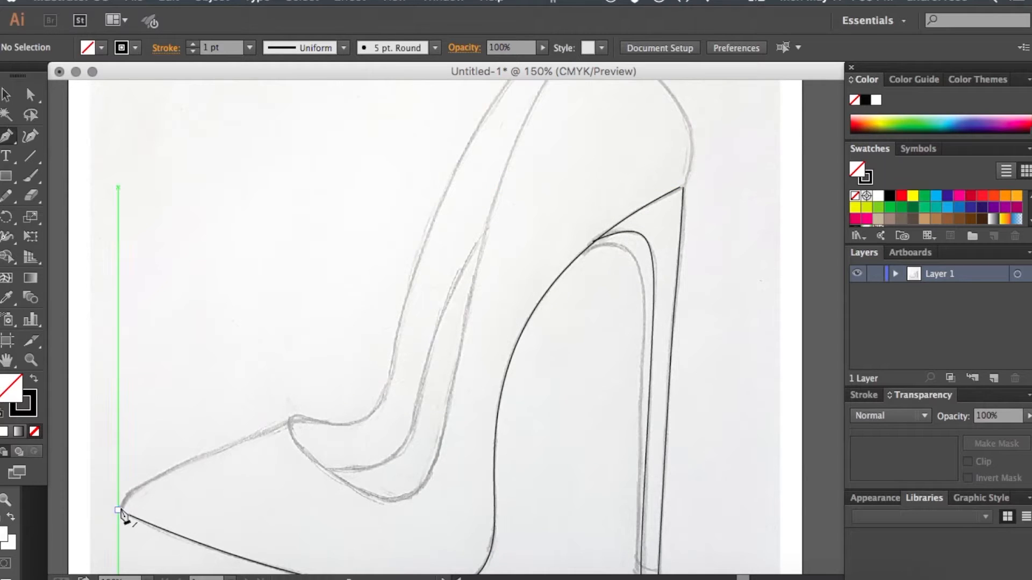
drag(120, 512, 192, 460)
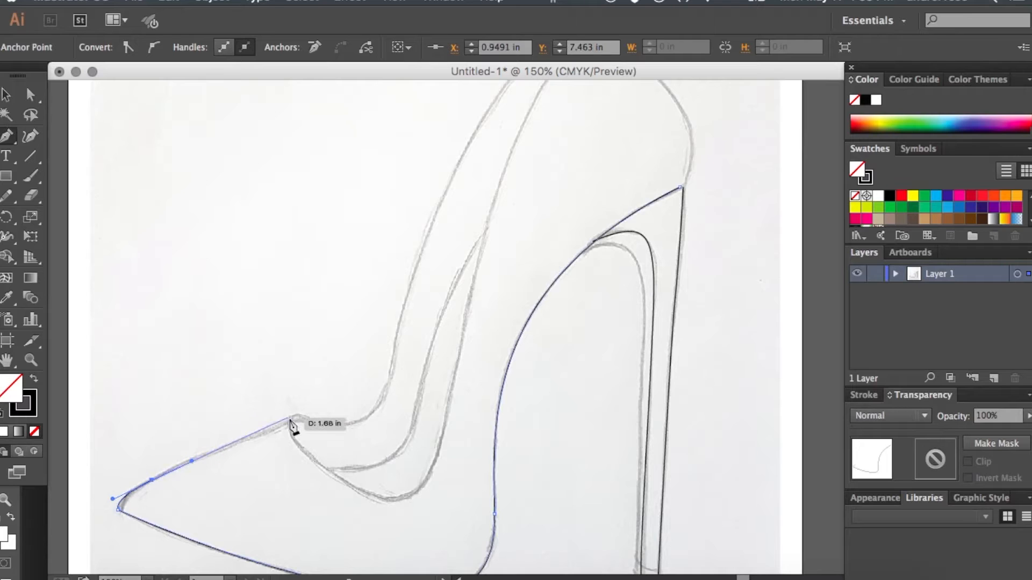
mouse_move(292, 419)
mouse_down()
mouse_move(340, 487)
mouse_move(421, 510)
mouse_move(405, 512)
mouse_move(413, 519)
mouse_up()
drag(442, 440, 454, 393)
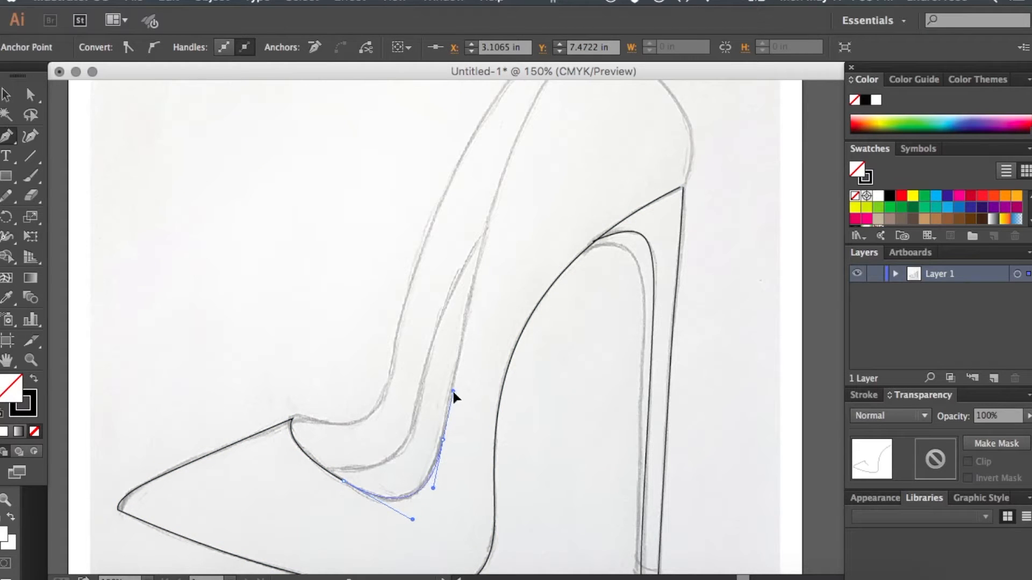
- Extend the outline along the near topline to the back peak and close it at the heel's top corner
scroll(456, 398, up, 5)
scroll(456, 401, up, 2)
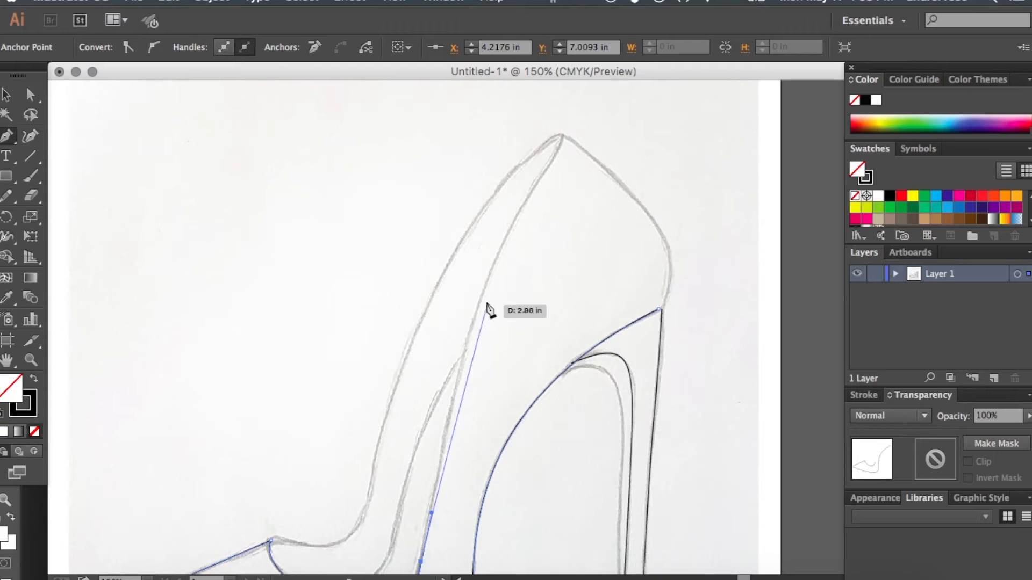
mouse_move(484, 283)
mouse_down()
mouse_move(521, 214)
mouse_move(520, 187)
mouse_up()
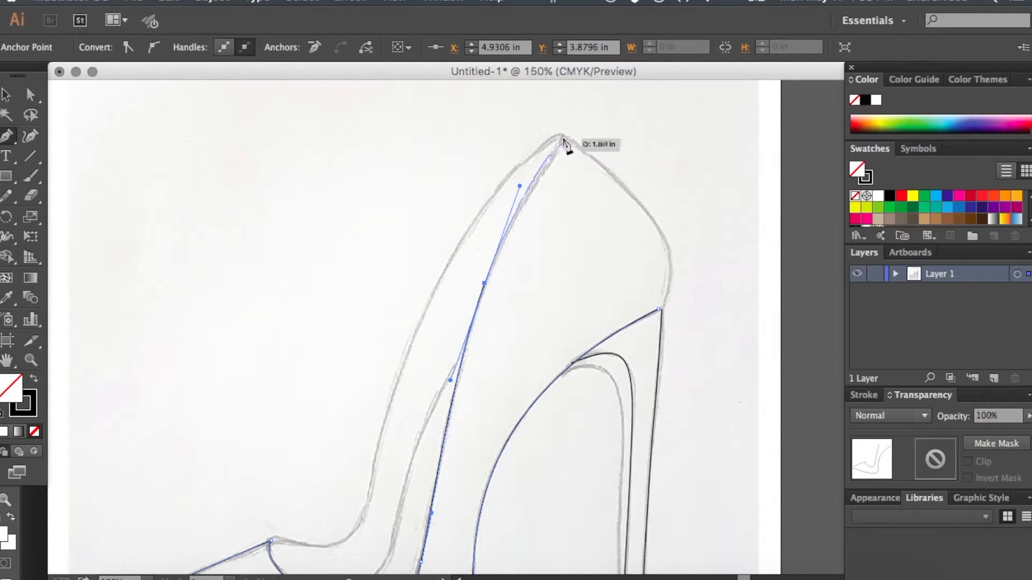
drag(562, 136, 565, 107)
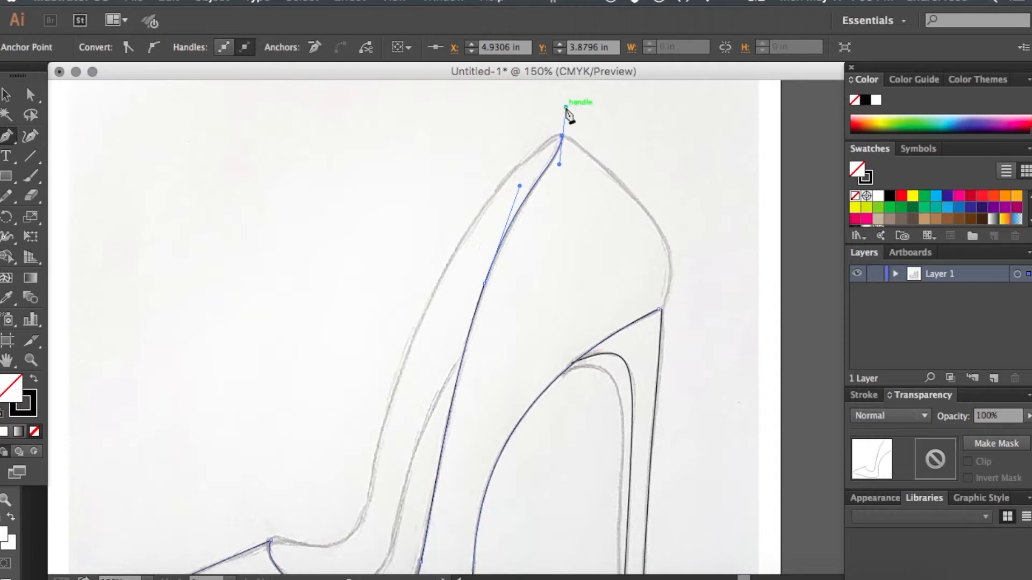
click(563, 137)
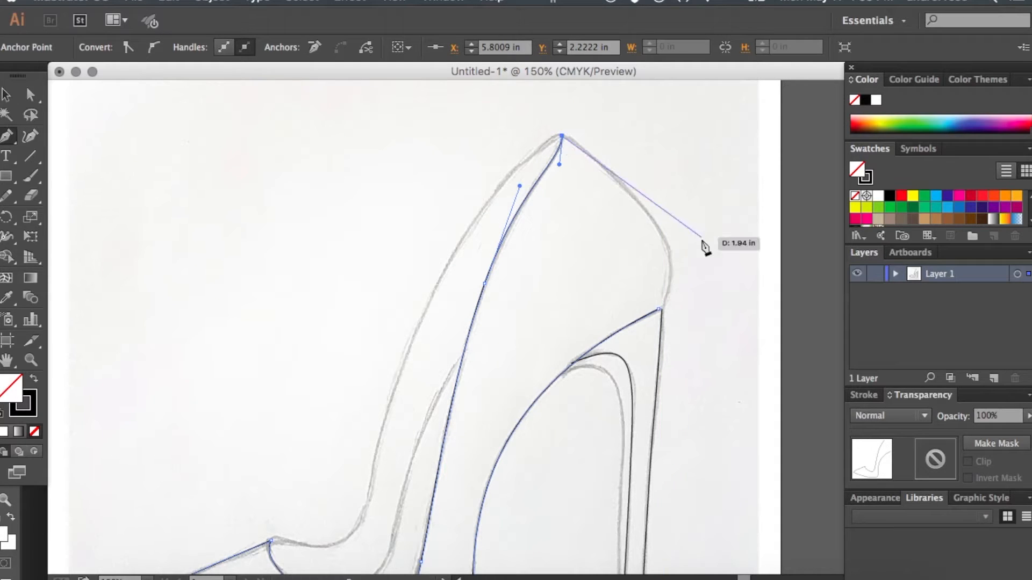
drag(661, 309, 594, 387)
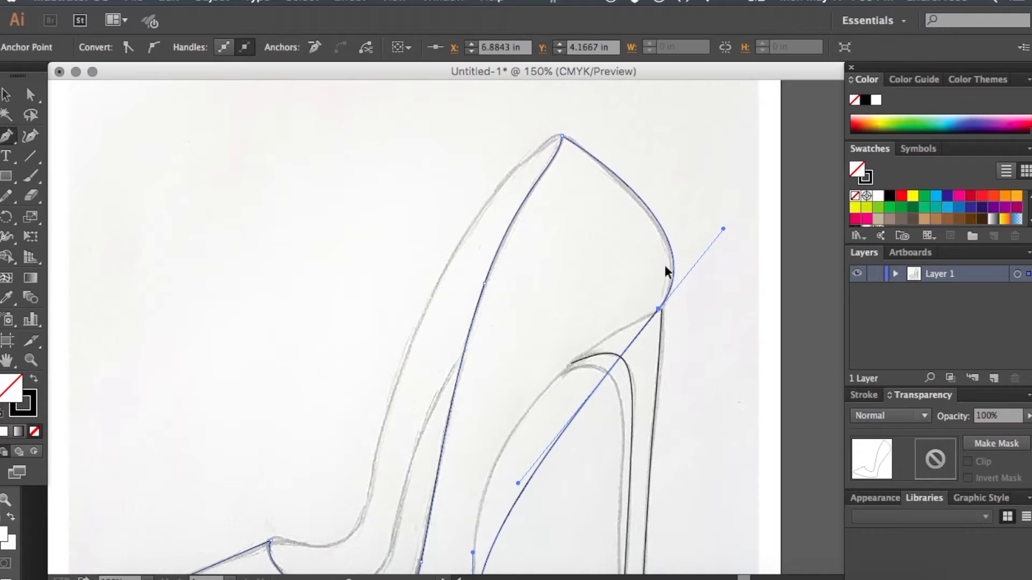
ctrl+click(675, 233)
- Trace the far edge of the shoe's opening from the back peak down to the vamp point
click(562, 137)
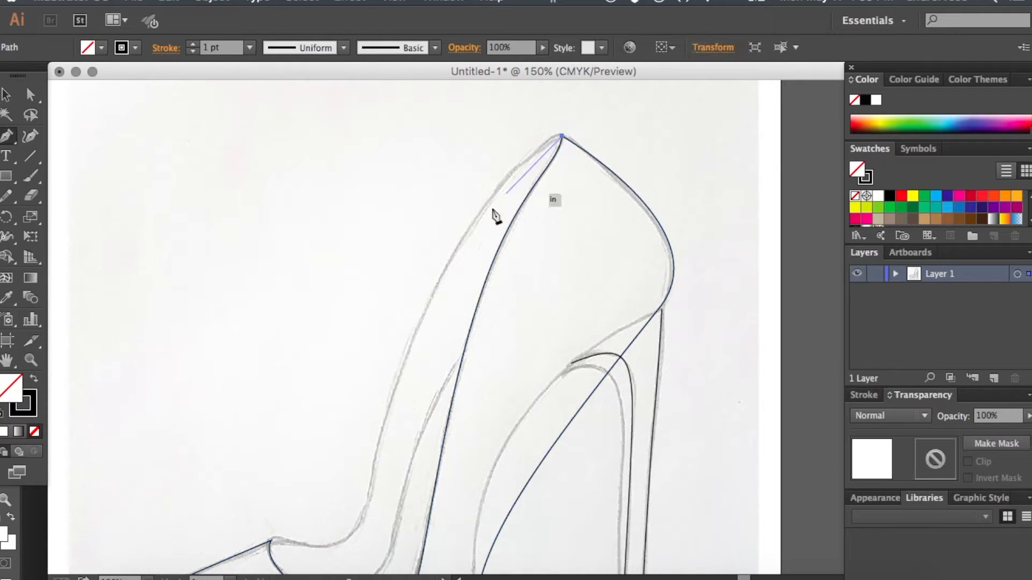
drag(468, 230, 410, 322)
scroll(410, 324, down, 3)
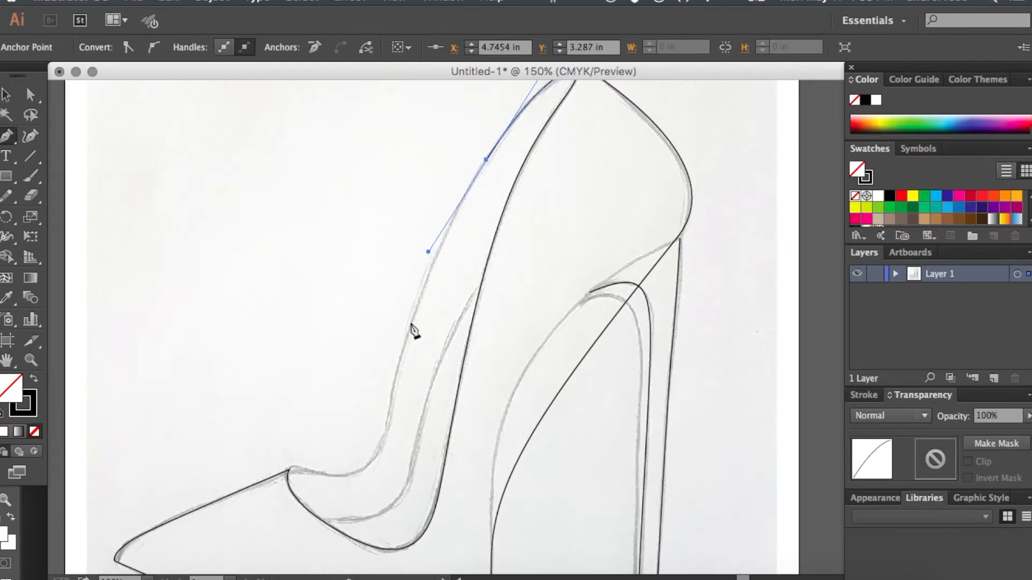
drag(396, 373, 382, 422)
drag(289, 471, 186, 436)
super+click(275, 346)
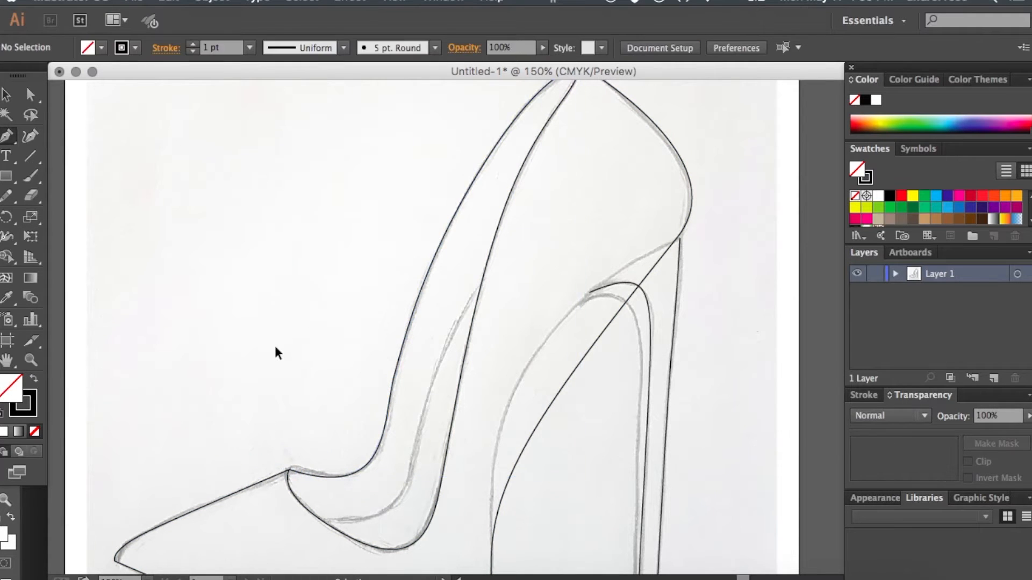
- Trace the inner lining curve from the front of the opening up to the near topline
scroll(275, 347, down, 2)
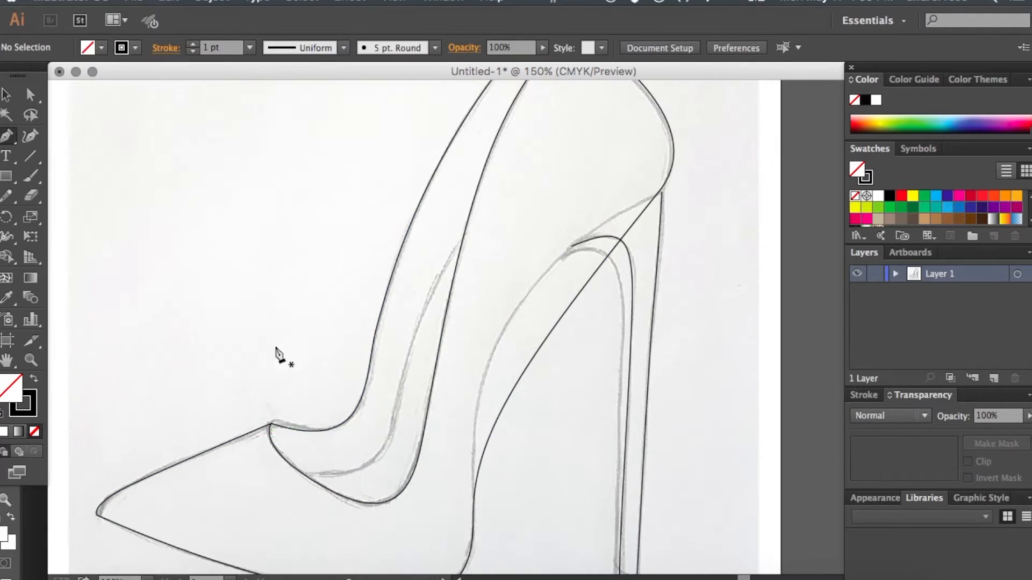
click(303, 474)
drag(385, 446, 395, 405)
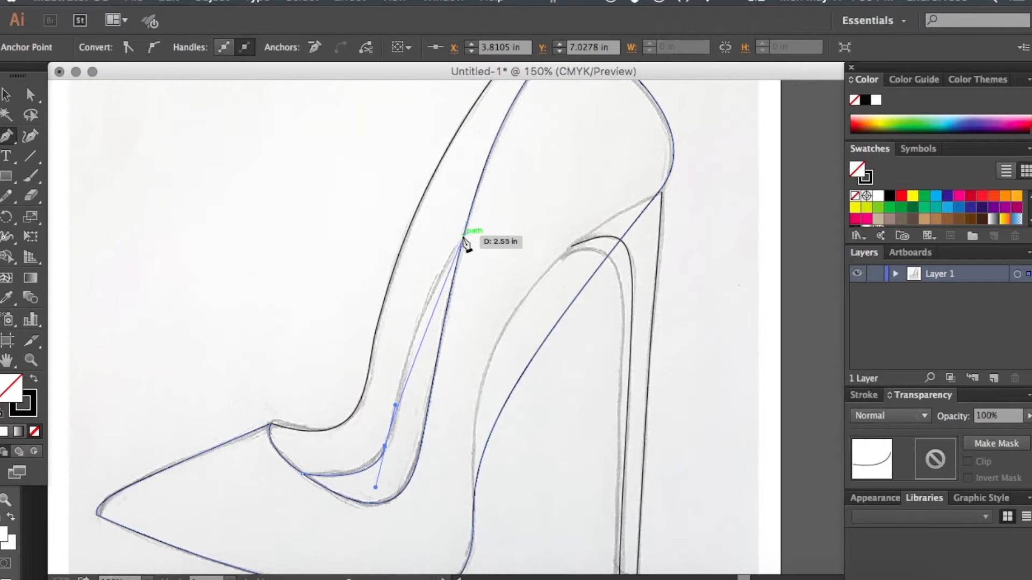
drag(463, 239, 501, 199)
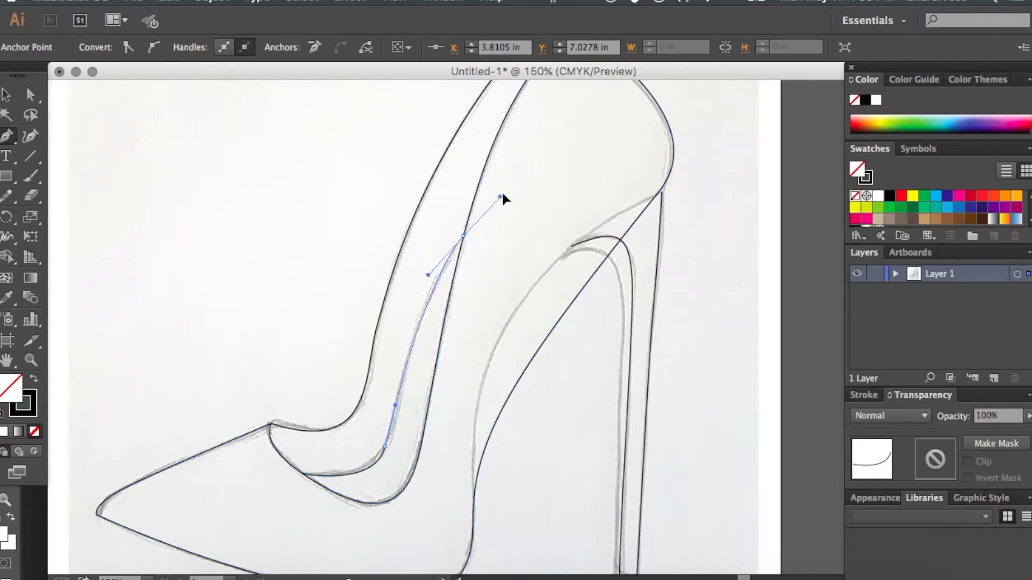
super+click(551, 177)
- Reshape the arch segment of the shoe outline at the heel's top corner so it follows the sketch, keeping the back curve on its line
scroll(552, 184, down, 1)
scroll(552, 184, right, 1)
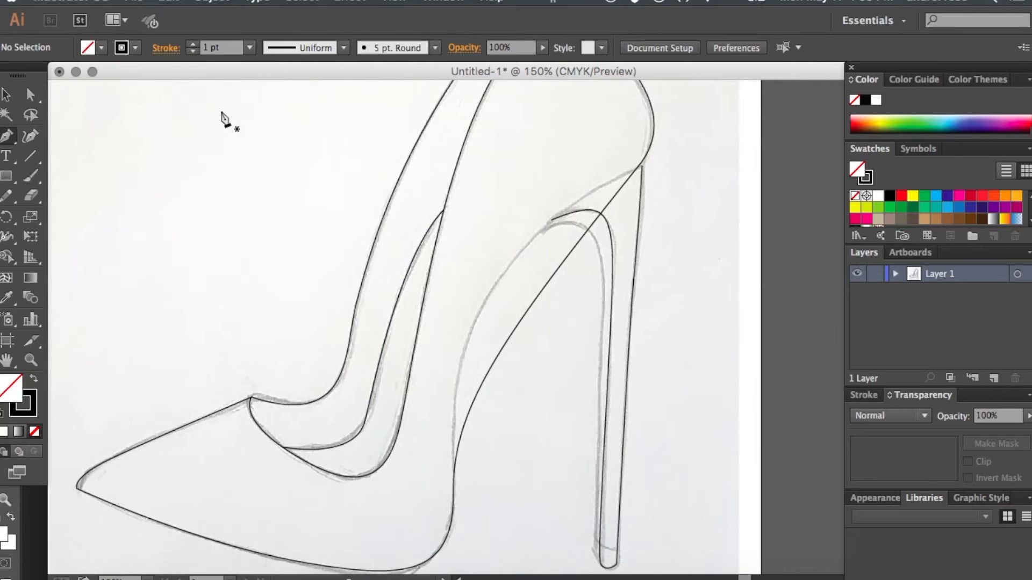
click(33, 97)
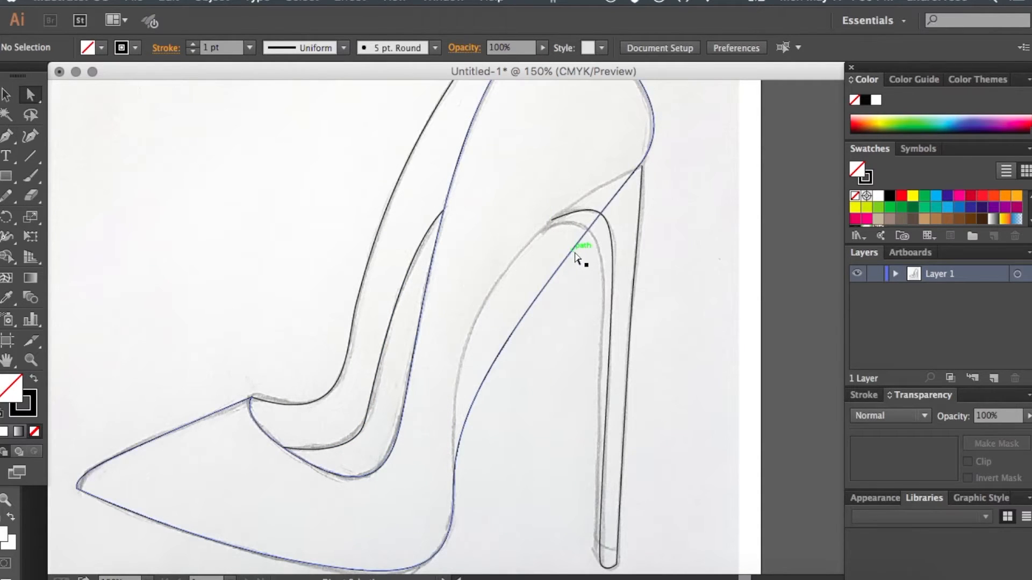
click(577, 257)
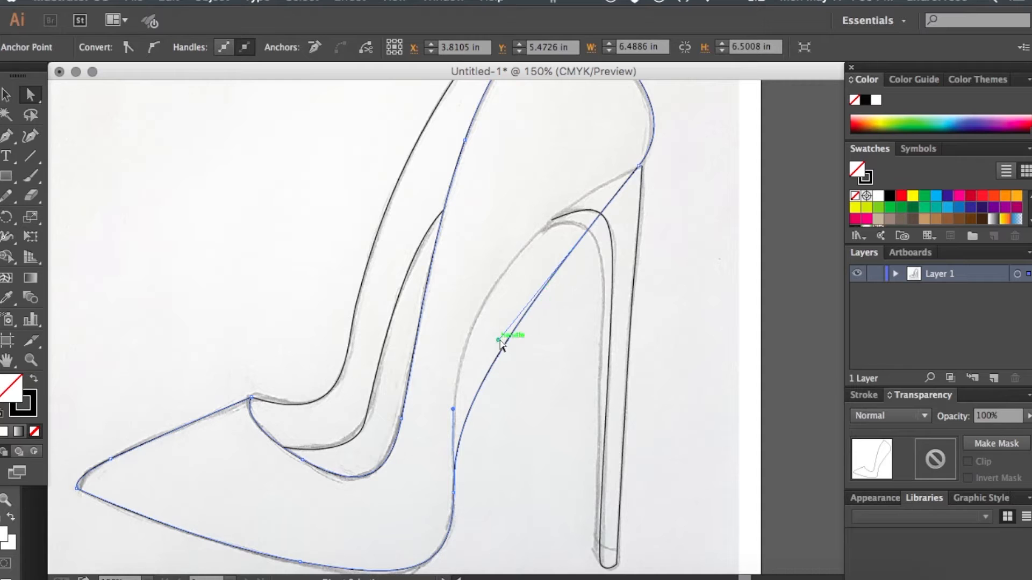
drag(499, 340, 455, 247)
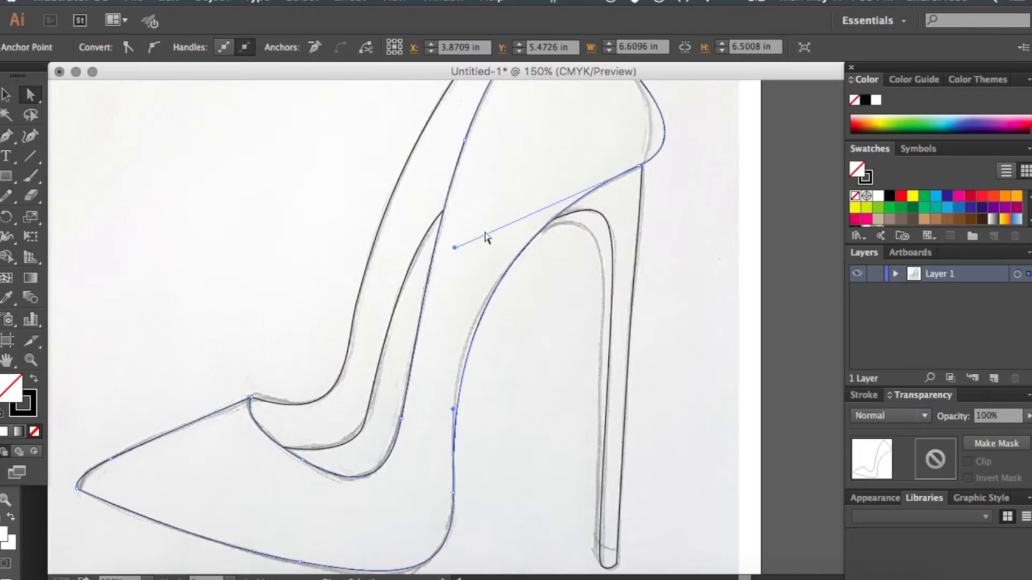
click(640, 166)
mouse_move(718, 128)
mouse_down()
mouse_move(692, 132)
mouse_move(711, 111)
mouse_up()
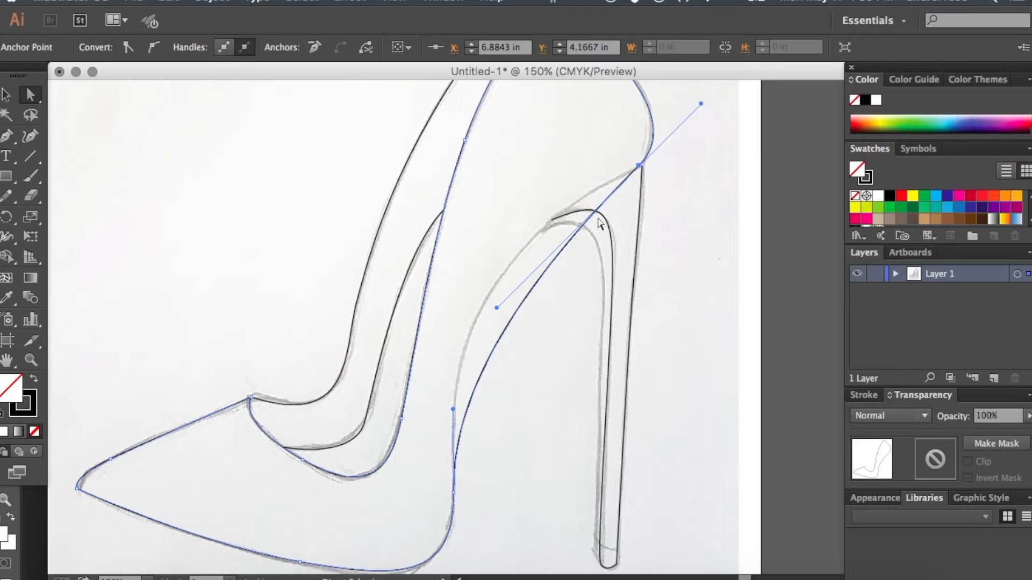
drag(496, 307, 449, 256)
scroll(451, 263, up, 2)
scroll(450, 263, right, 1)
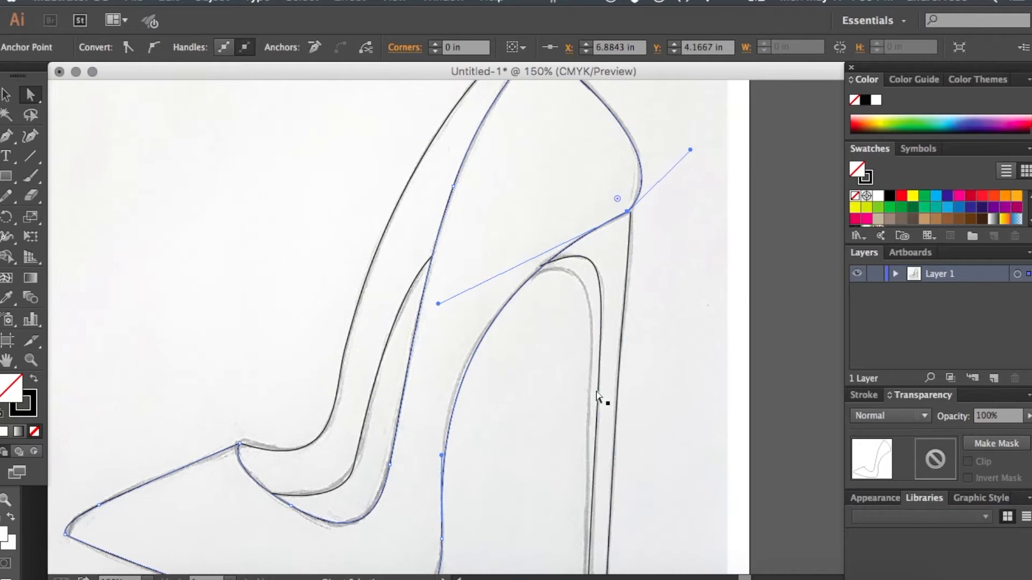
click(660, 318)
- Trace the heel's inner front edge with the Pen tool from the heel tip up and around to the arch
click(6, 135)
scroll(483, 224, right, 1)
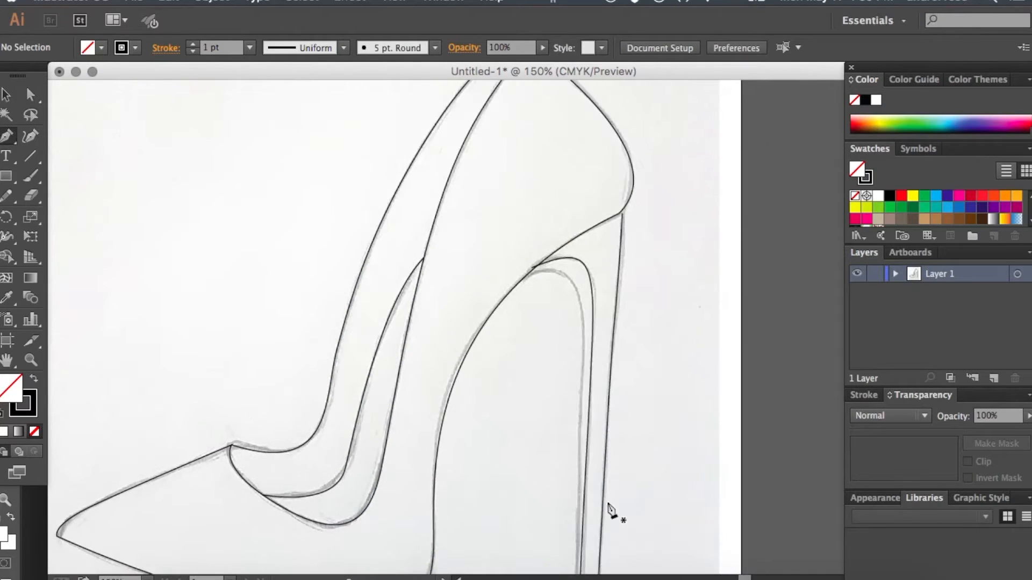
scroll(617, 489, down, 3)
drag(587, 535, 582, 522)
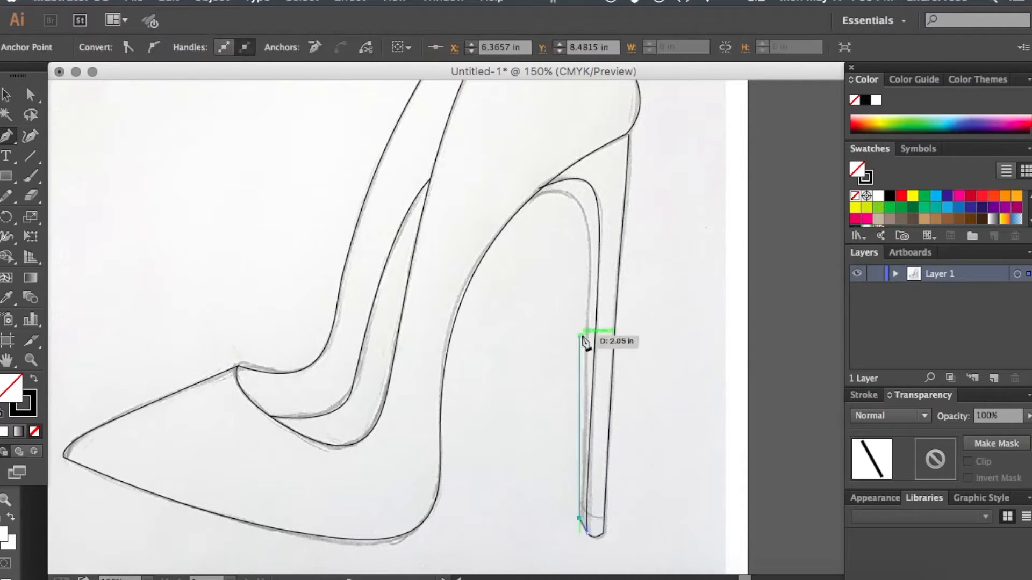
drag(589, 265, 588, 225)
click(588, 226)
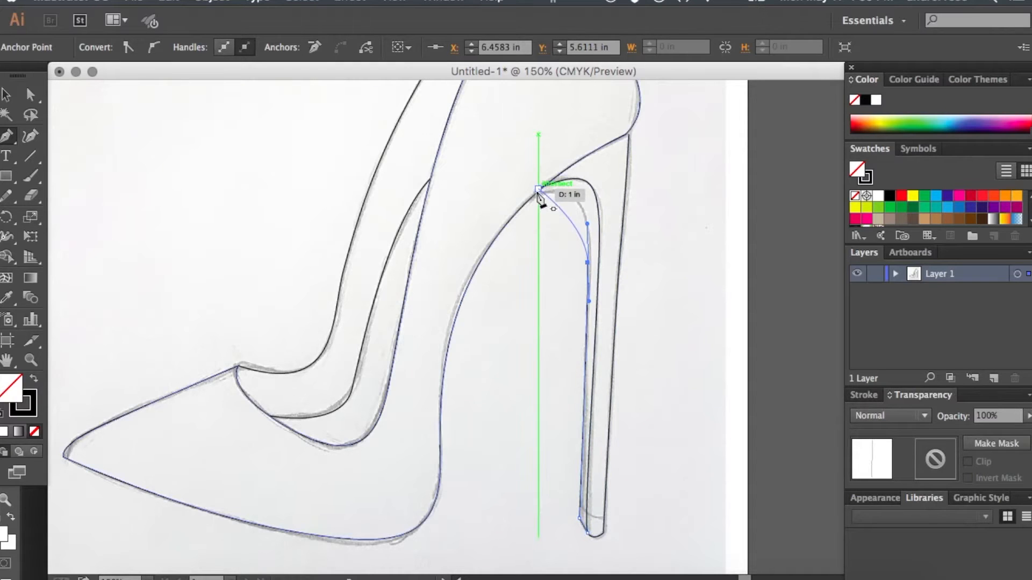
drag(535, 194, 483, 219)
click(6, 95)
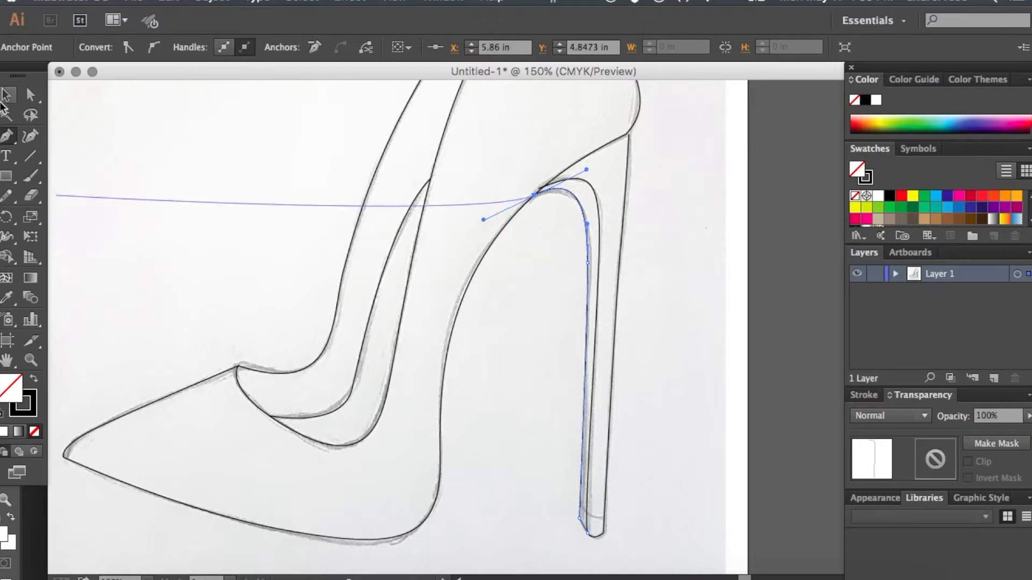
click(569, 382)
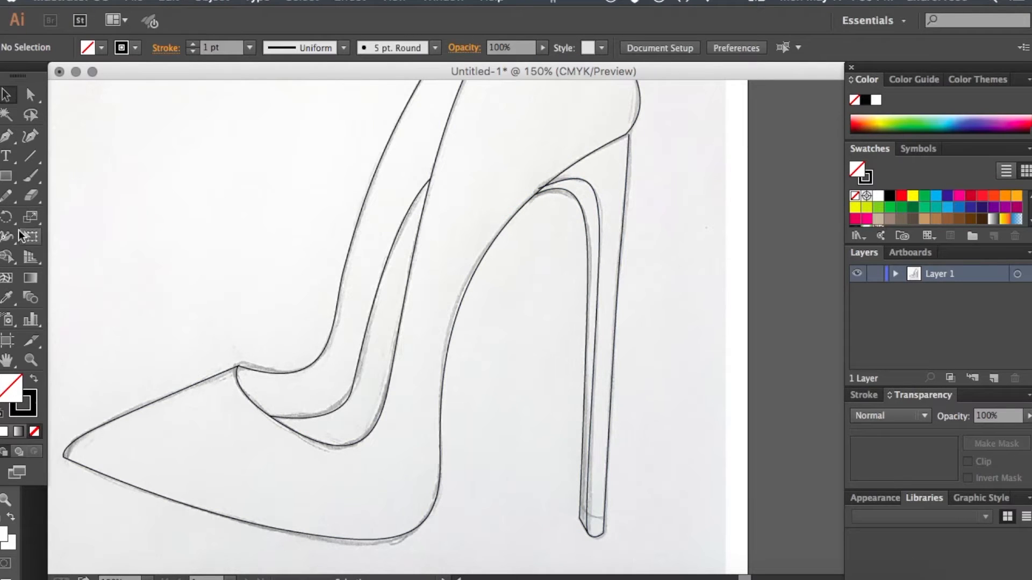
- Draw a short curved line across the heel just above its bottom tip to mark the heel cap
click(6, 139)
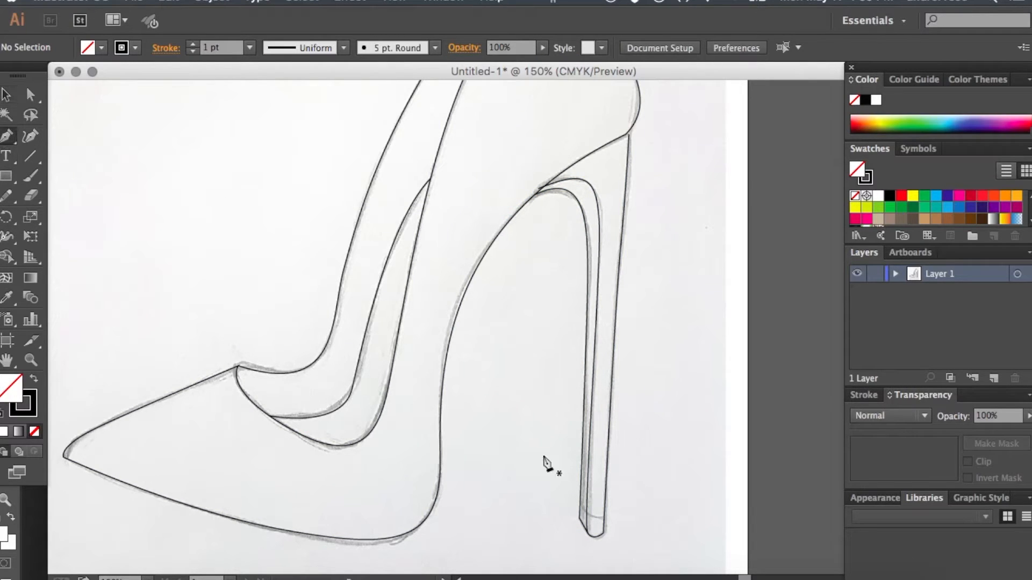
click(581, 504)
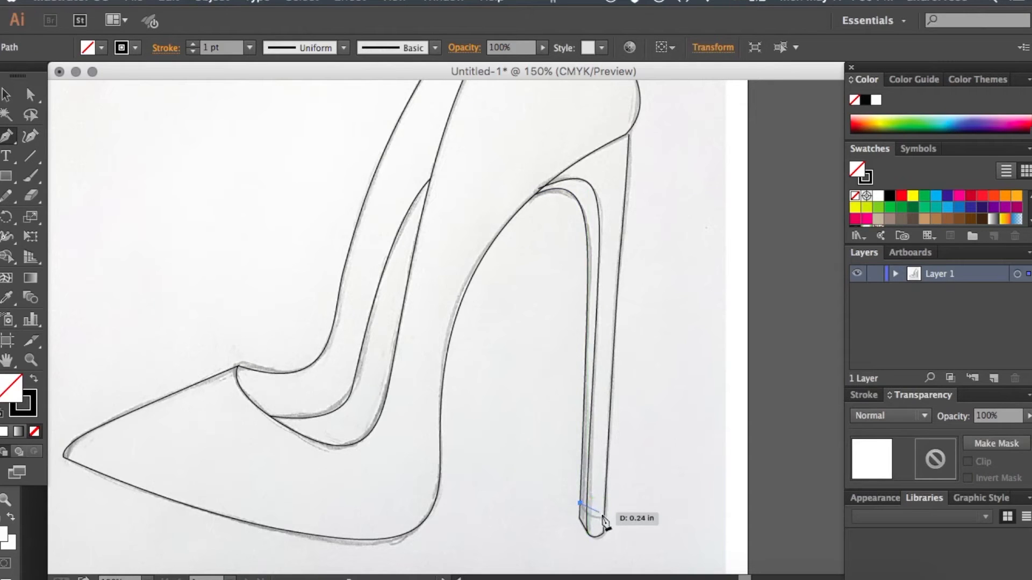
drag(604, 517, 621, 517)
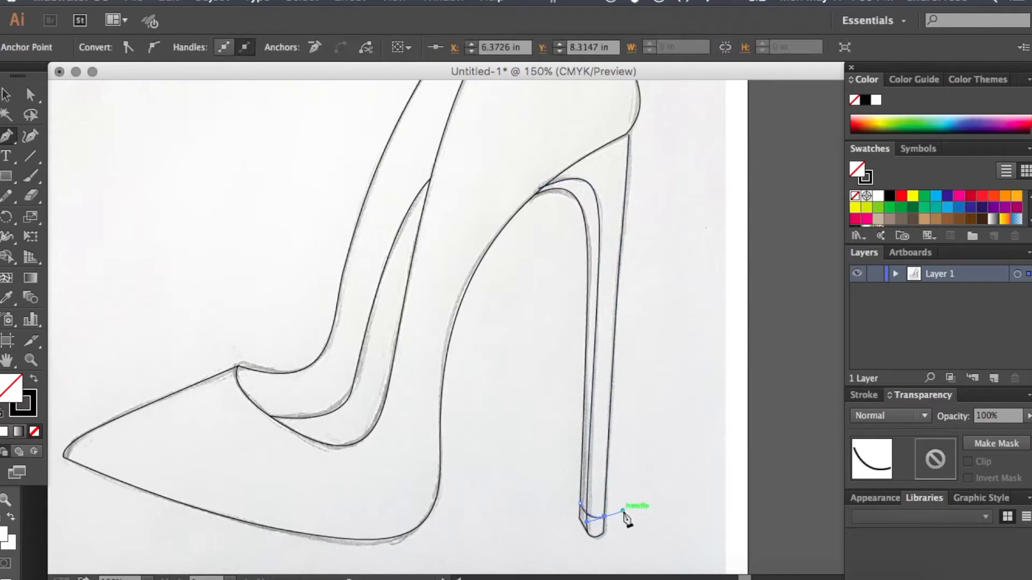
click(12, 102)
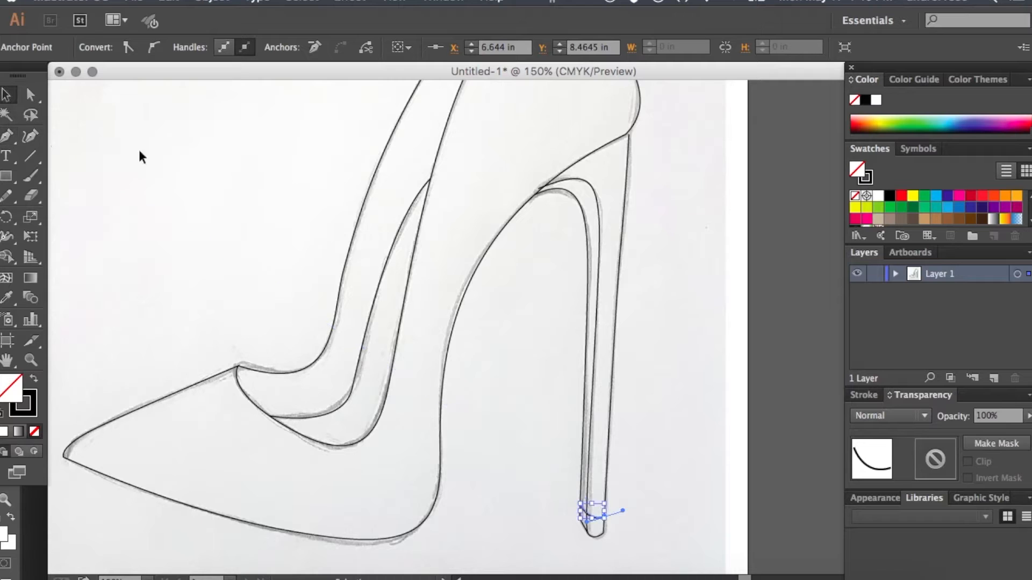
click(142, 150)
- Examine the complete traced shoe over the sketch, both at full-page view and closer up
key(ctrl+0)
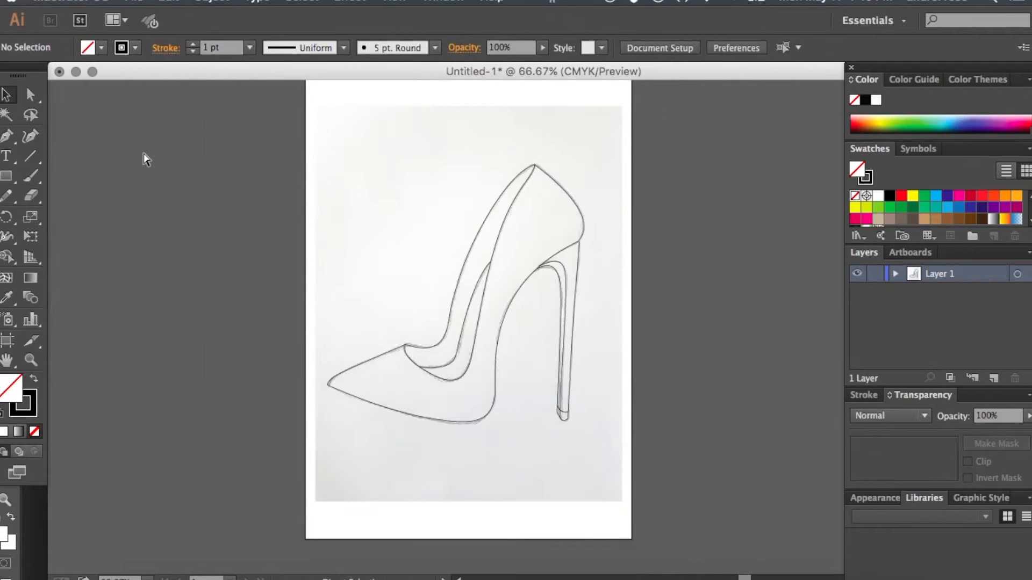
key(ctrl+1)
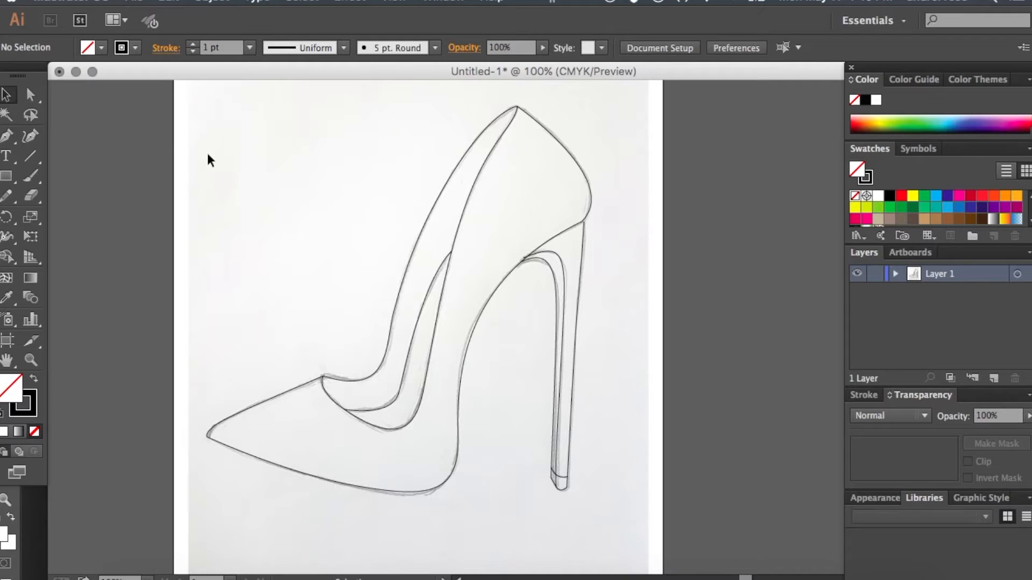
scroll(208, 153, up, 1)
scroll(208, 153, right, 1)
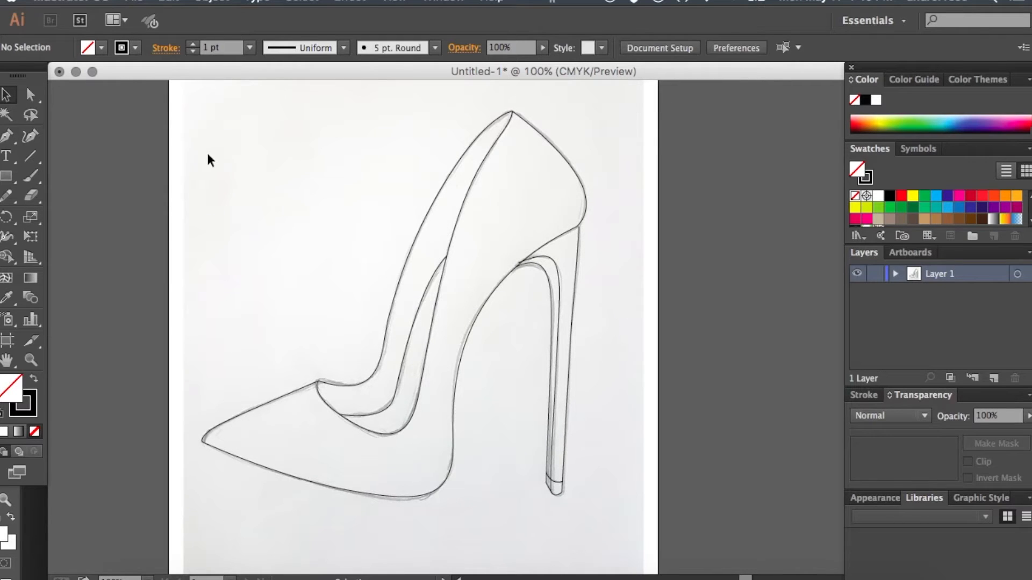
drag(351, 155, 650, 510)
click(657, 457)
key(ctrl+minus)
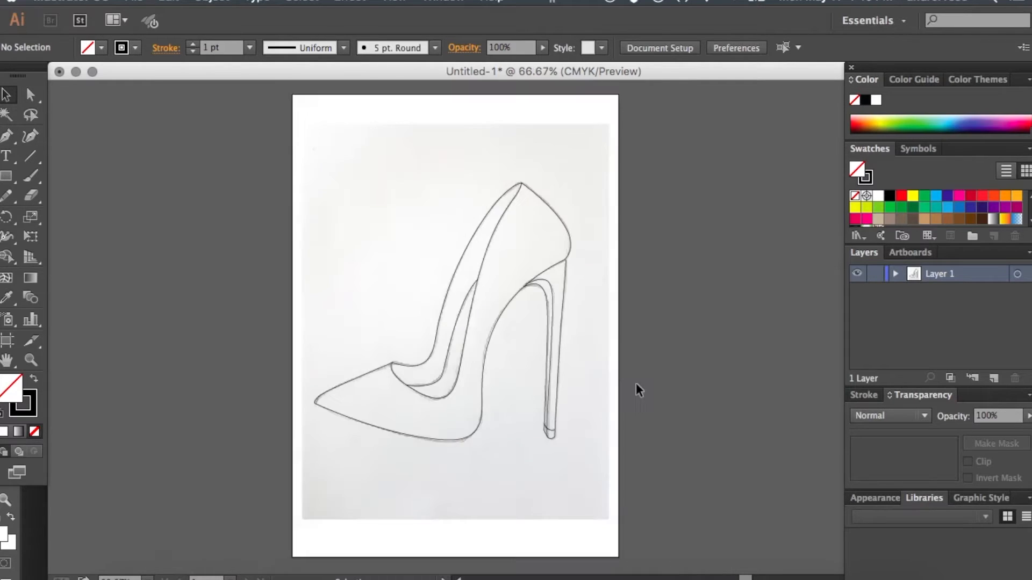
scroll(636, 383, up, 1)
key(ctrl+plus)
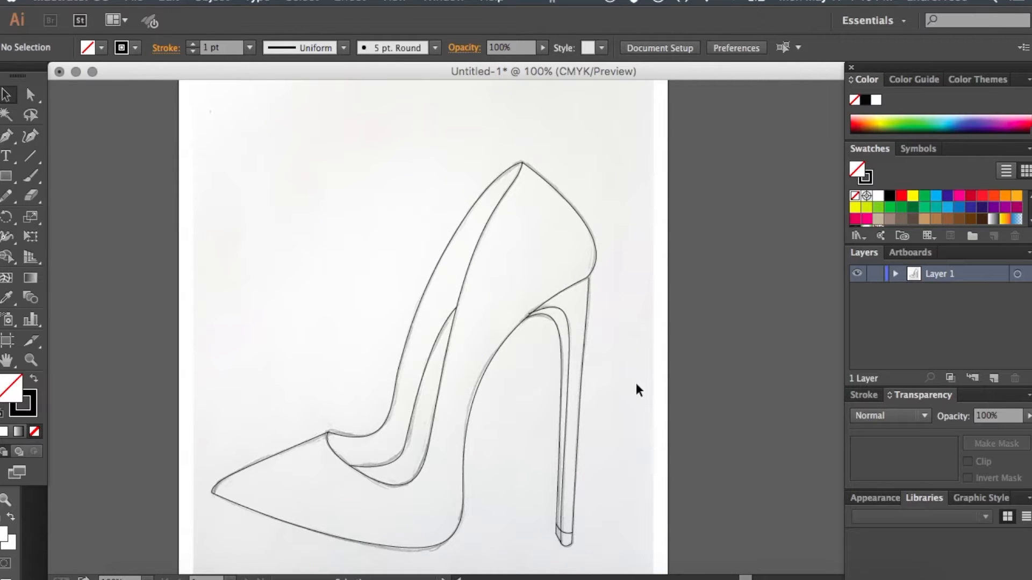
scroll(635, 376, down, 1)
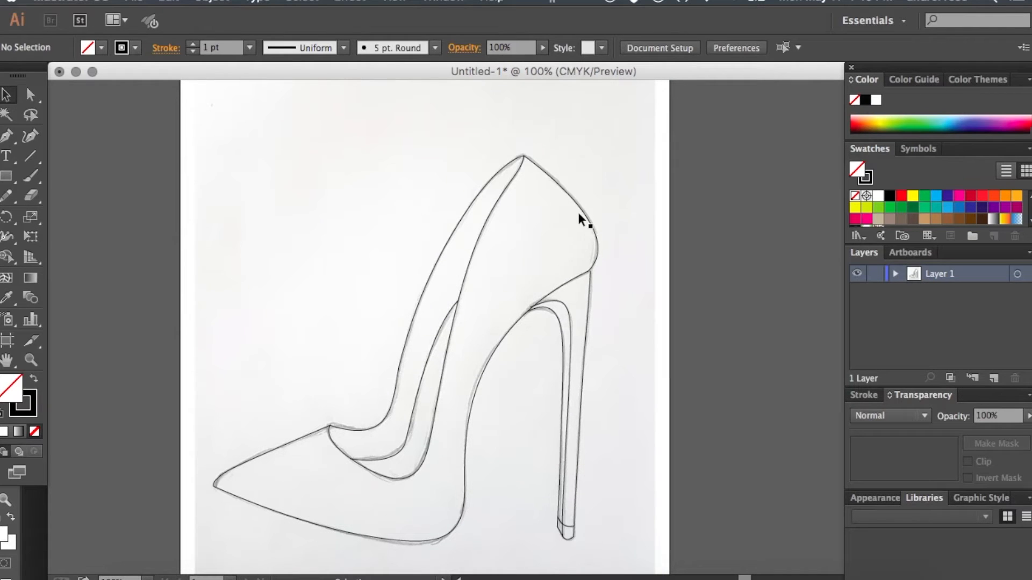
- Pull the outer heel path away from the shoe to inspect it separately, and move it back over the heel
drag(553, 345, 622, 424)
click(610, 364)
click(588, 330)
click(631, 324)
scroll(629, 320, down, 5)
drag(574, 296, 660, 301)
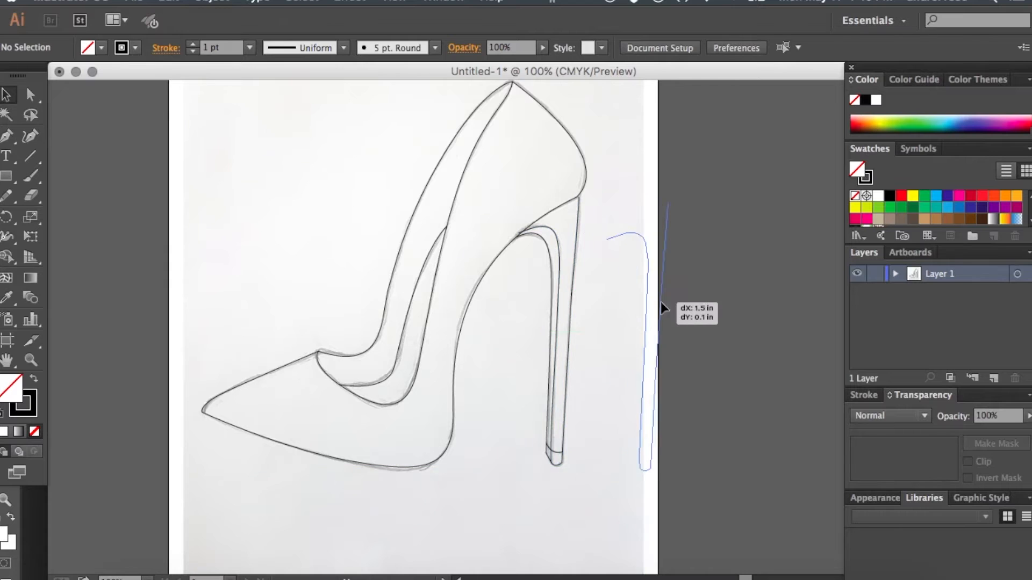
click(627, 196)
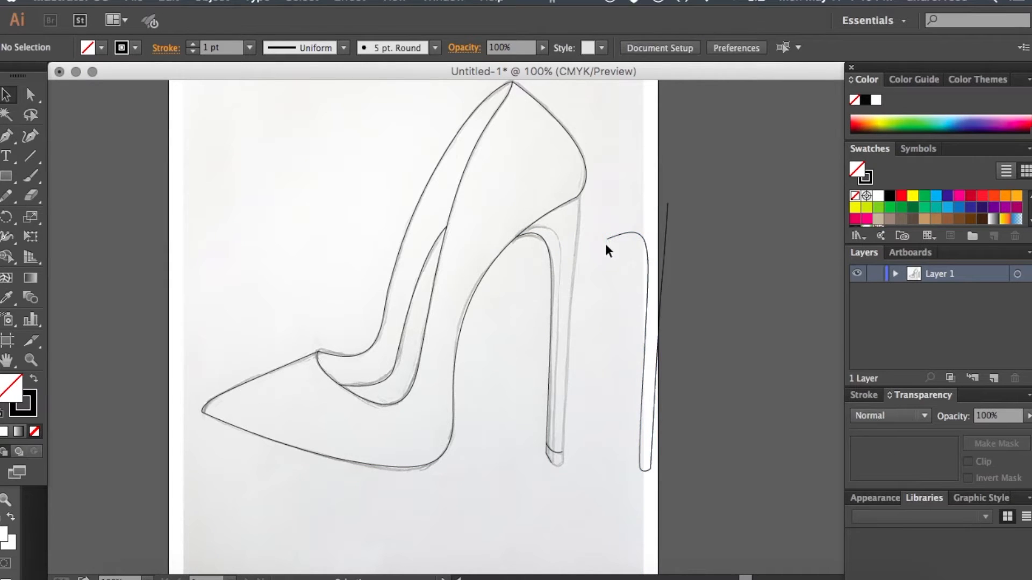
drag(667, 254, 575, 247)
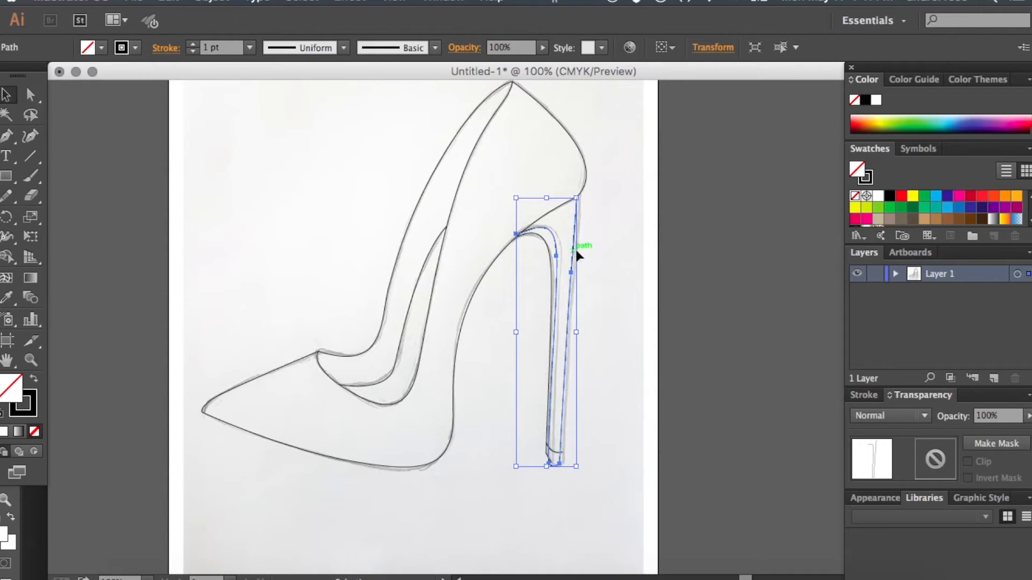
click(614, 241)
- Draw a rectangle in the empty area above the shoe's toe as a closed-shape example
scroll(334, 210, left, 5)
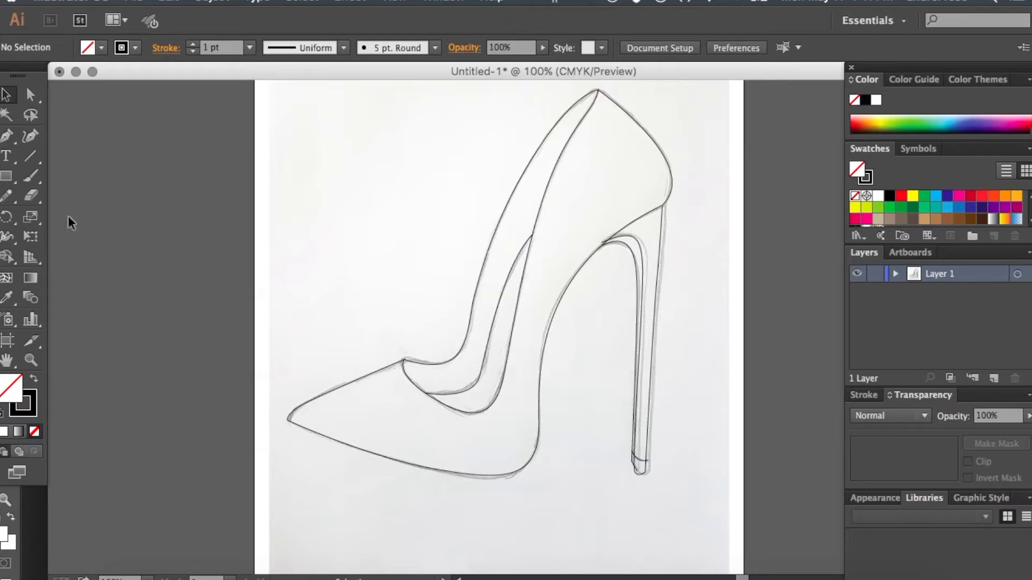
click(6, 176)
drag(311, 106, 437, 222)
click(12, 97)
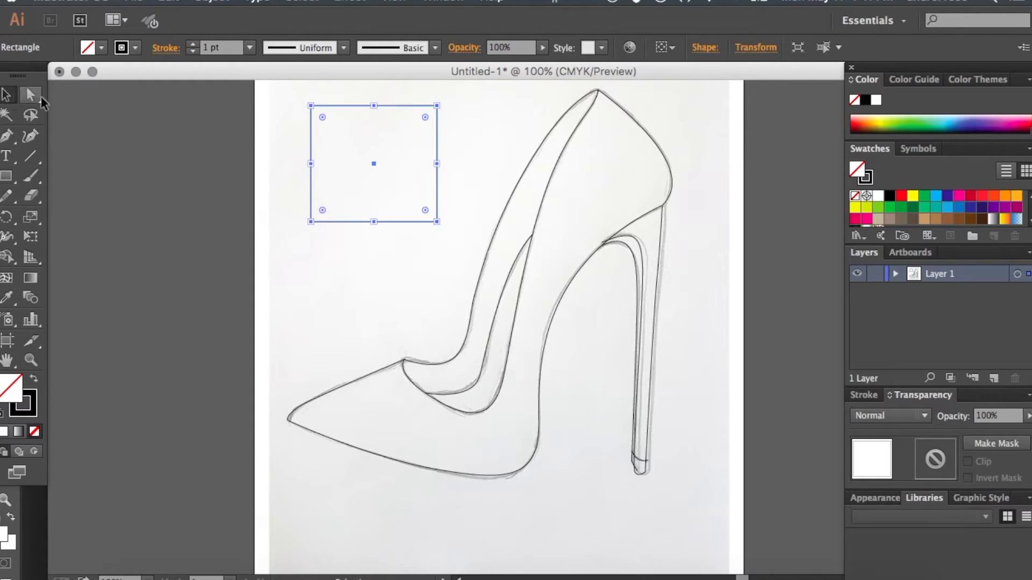
click(193, 143)
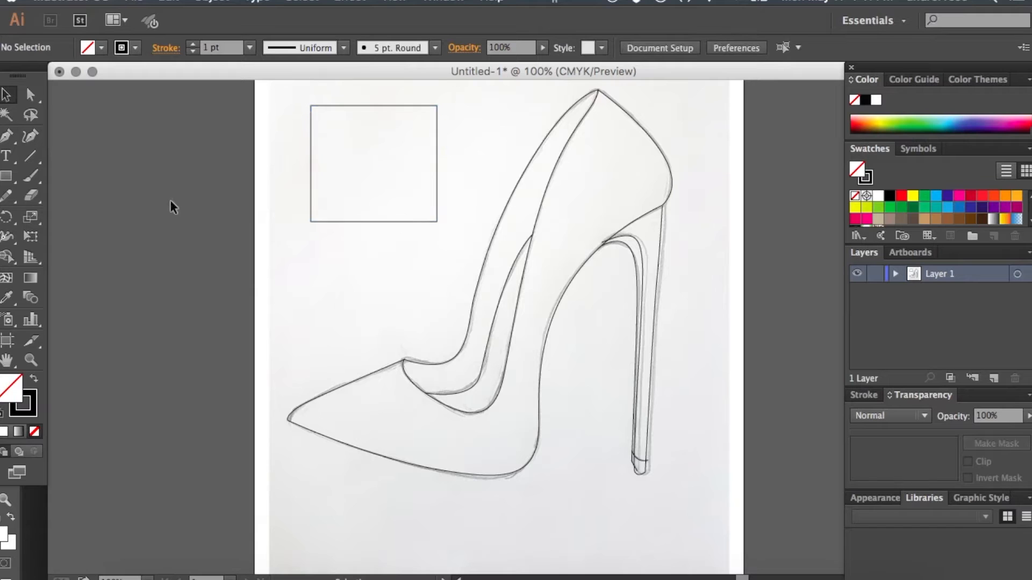
- Draw a closed curved shape below the rectangle with the Pen tool, ending on its starting anchor
click(7, 140)
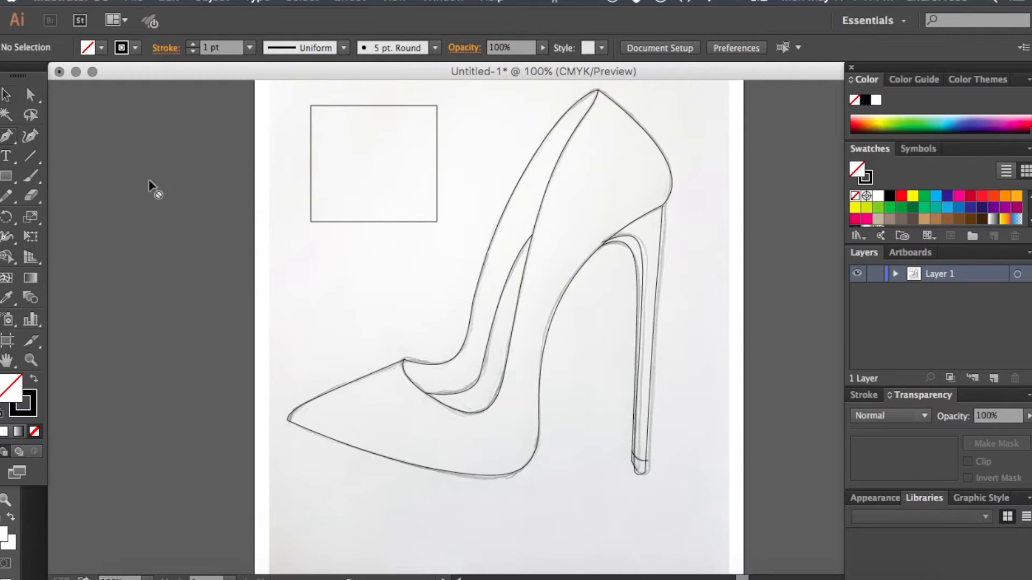
click(302, 245)
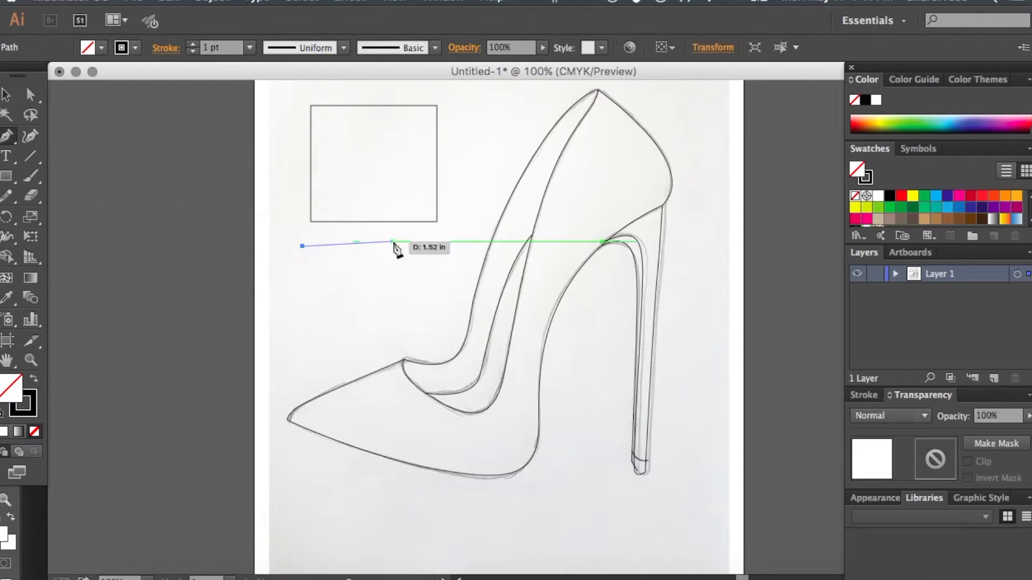
click(393, 242)
drag(445, 274, 330, 325)
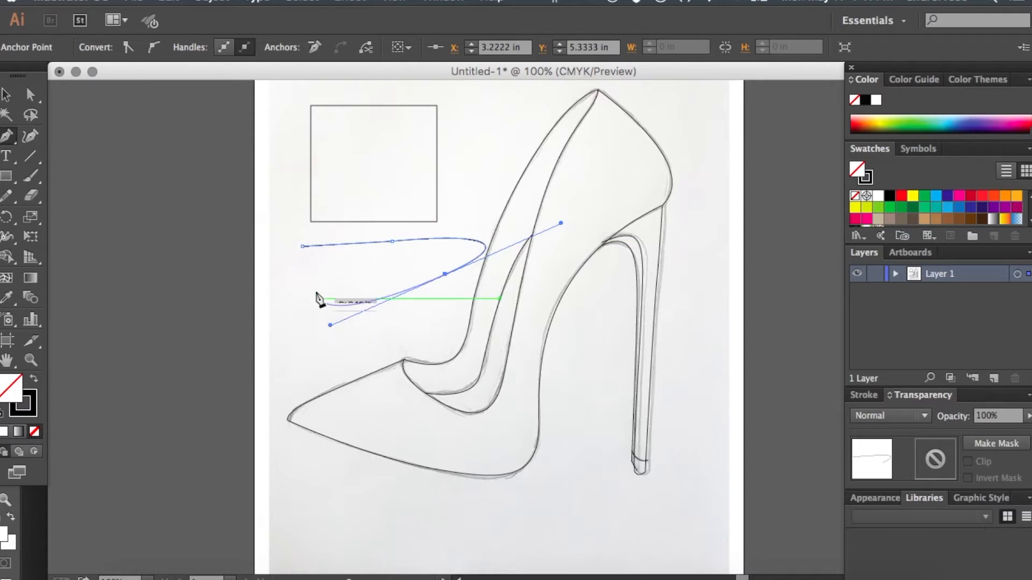
click(303, 247)
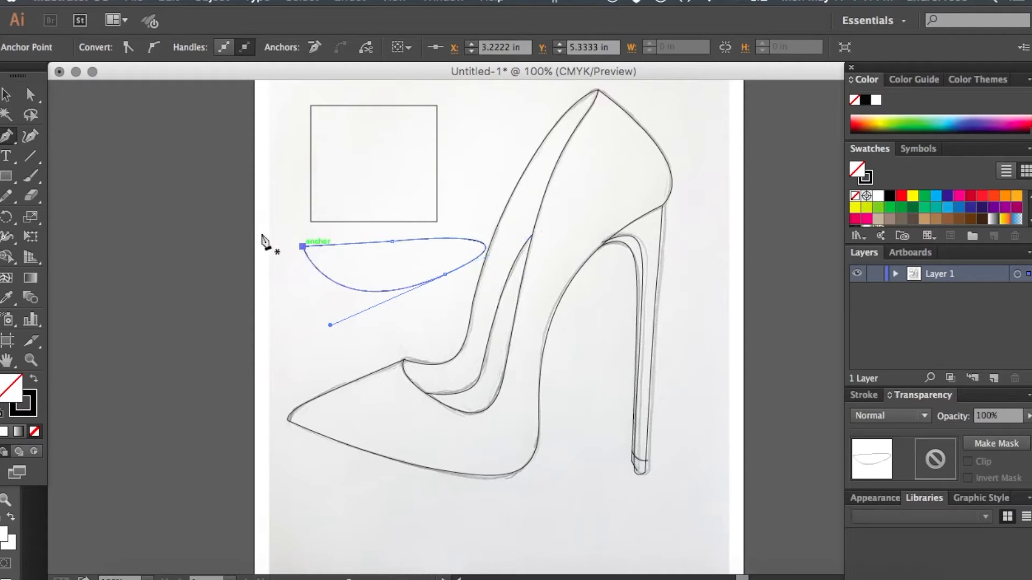
click(8, 96)
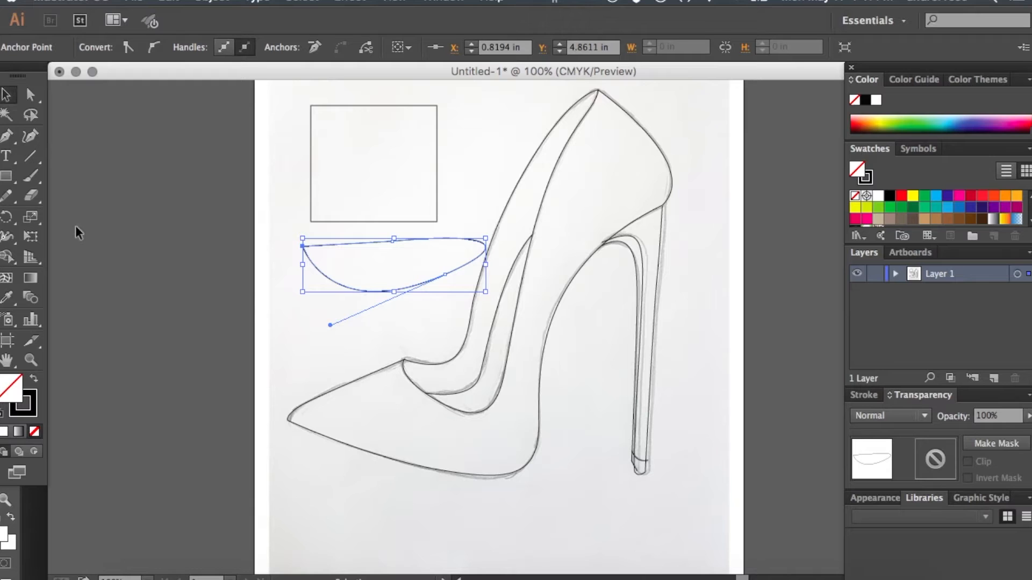
- Draw an open, straight-sided path with four anchor points below the shoe's sole, leaving its ends unjoined
click(10, 139)
scroll(314, 379, down, 5)
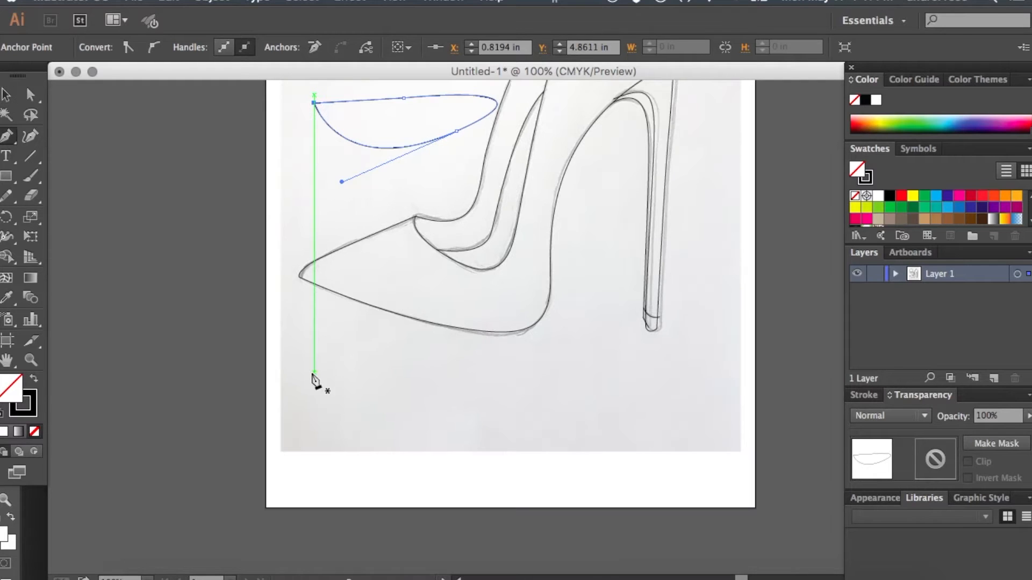
click(314, 372)
click(342, 473)
click(474, 404)
click(406, 342)
key(v)
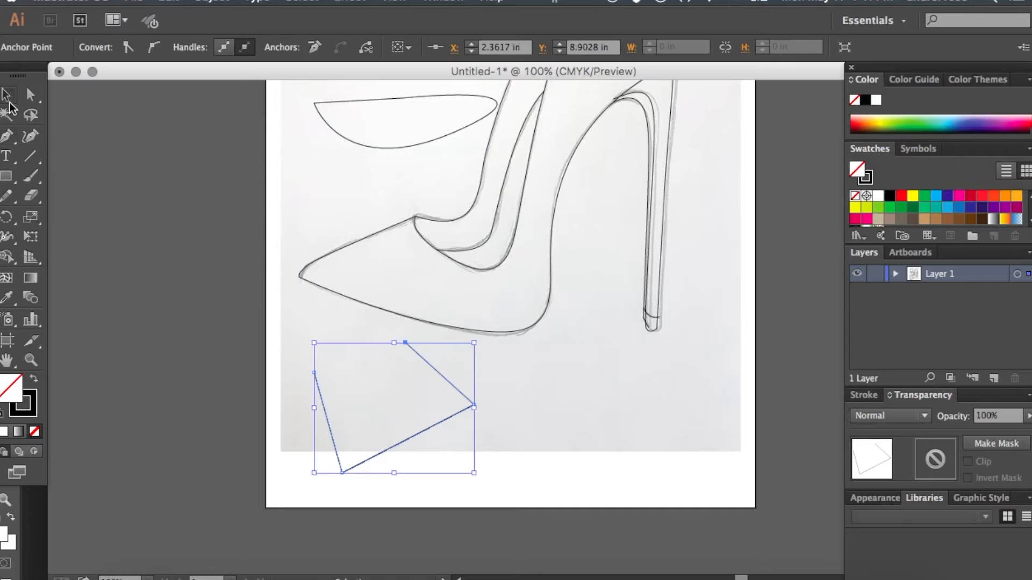
click(192, 285)
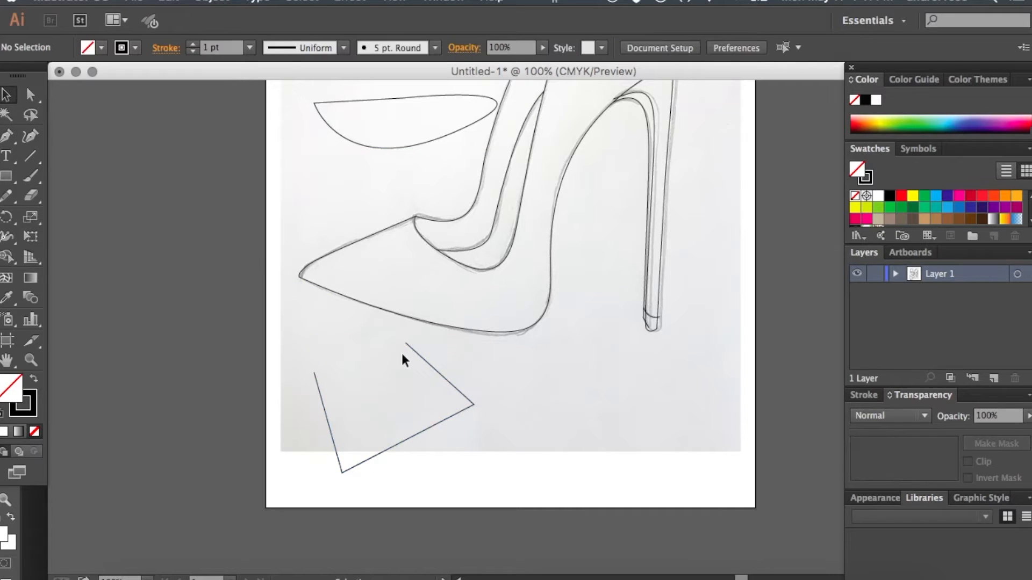
- Close the open straight-sided path below the sole by joining its two end anchors with the Pen tool
click(7, 139)
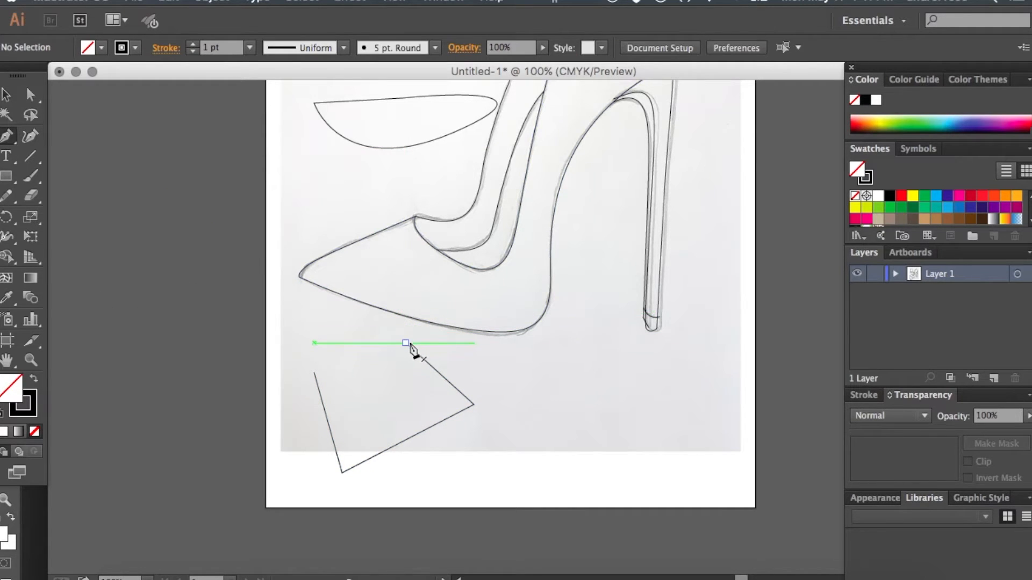
click(406, 344)
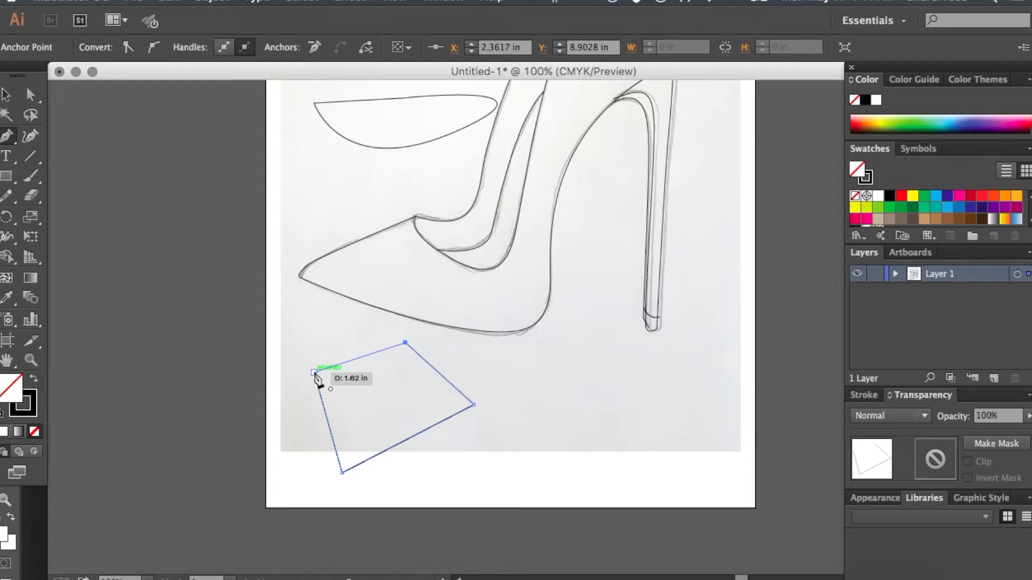
click(315, 372)
click(6, 95)
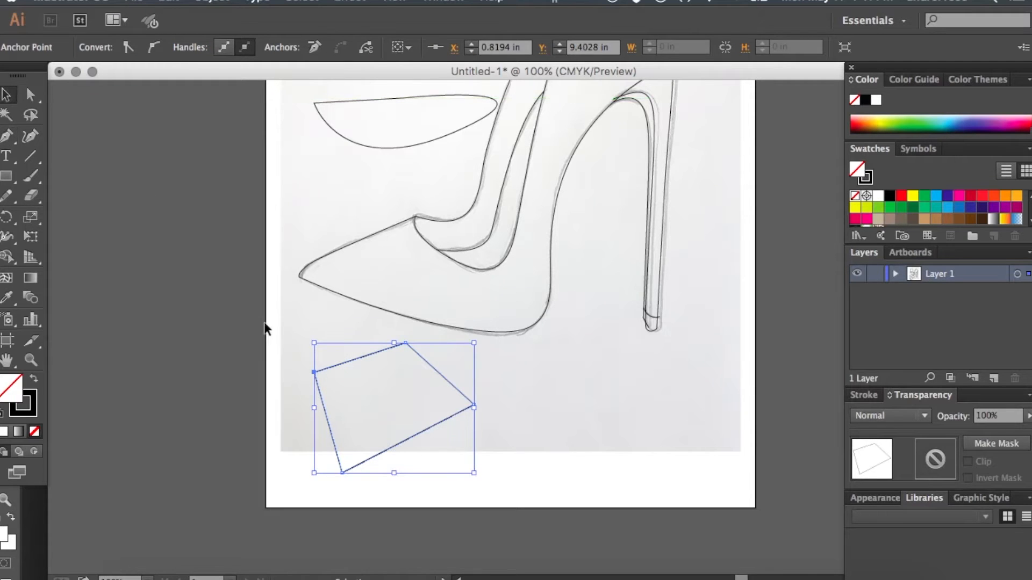
click(295, 351)
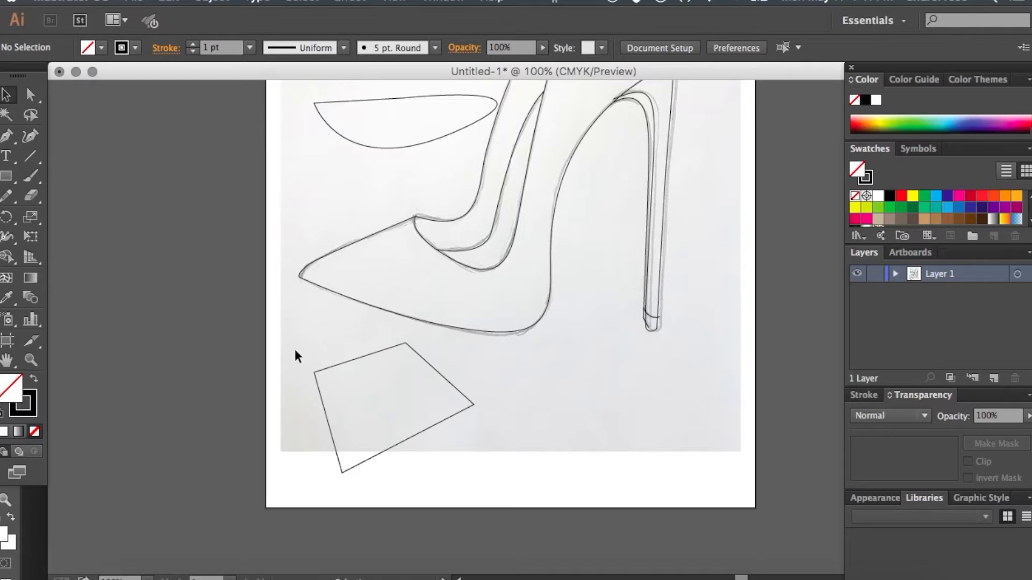
- Delete the example shapes: the four-sided path below the sole, and the rectangle and curved shape above the toe
drag(295, 350, 378, 427)
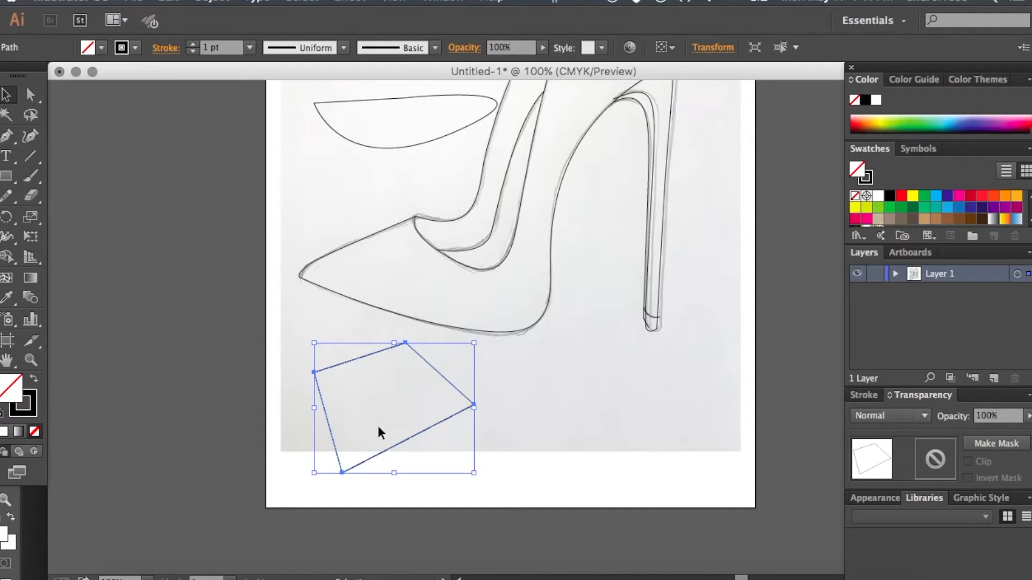
scroll(379, 426, up, 3)
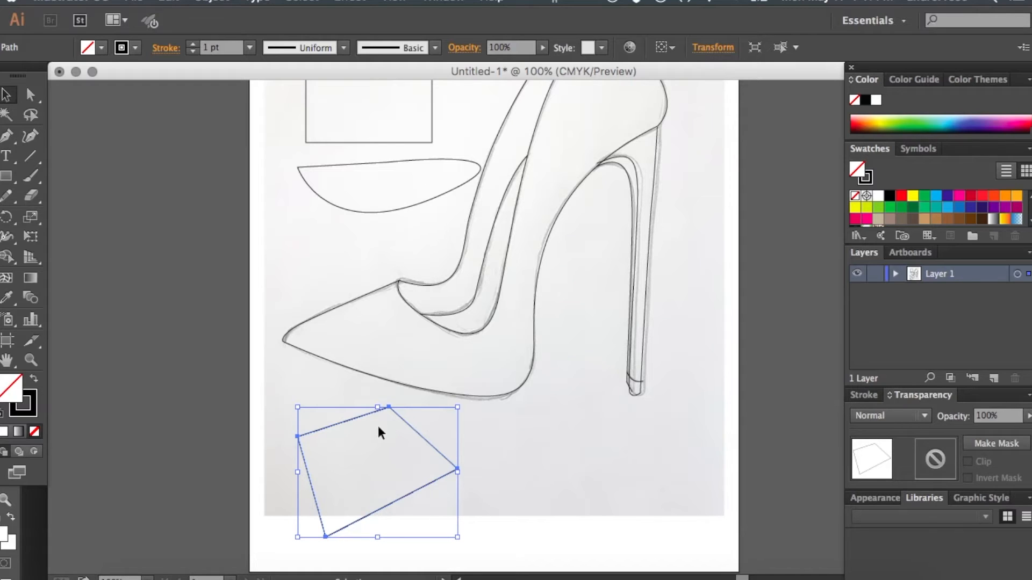
key(Delete)
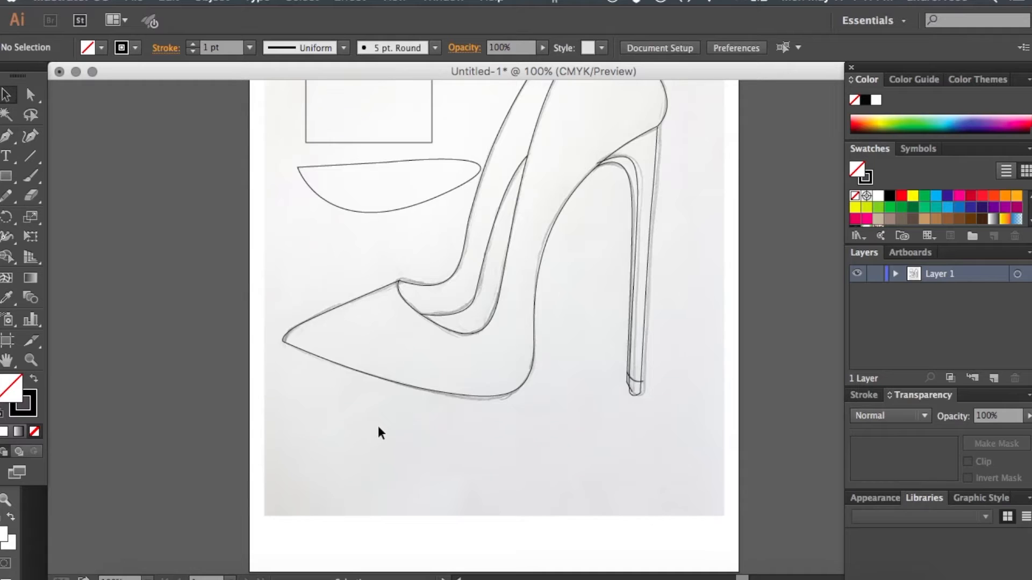
scroll(378, 426, up, 5)
drag(332, 325, 411, 182)
key(Delete)
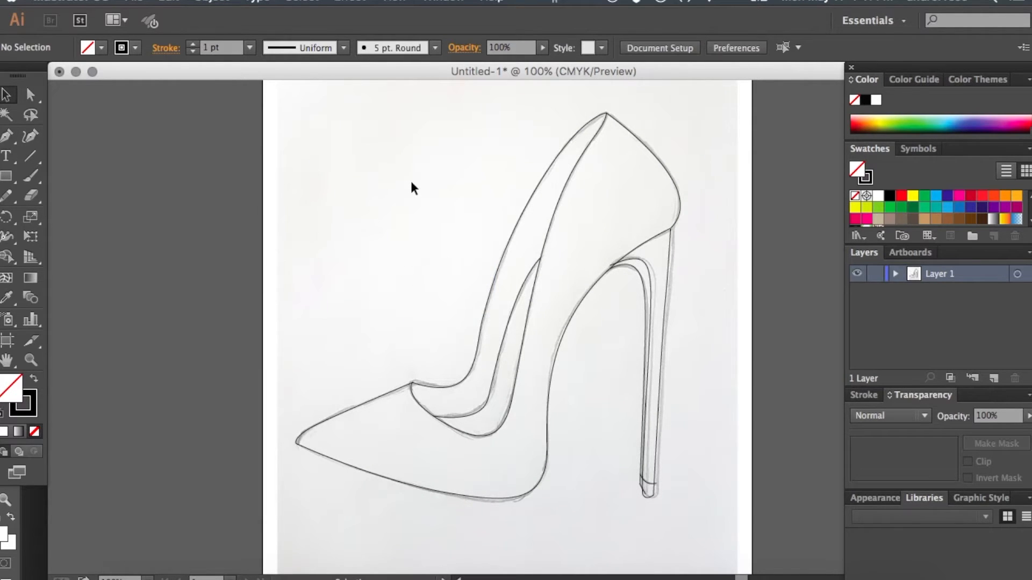
- Delete all traced shoe paths so that only the pencil sketch is left on the artboard
scroll(411, 183, right, 5)
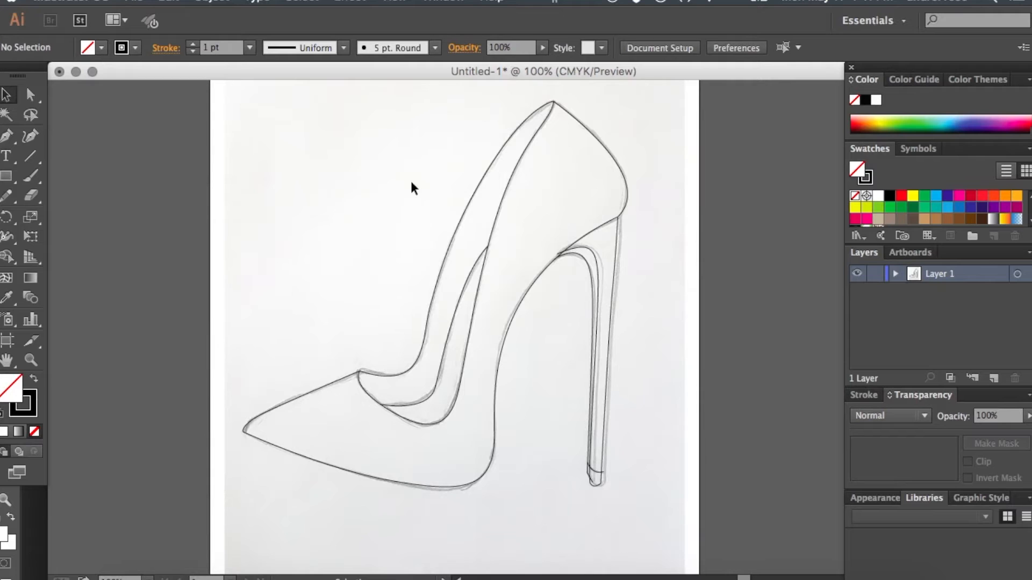
drag(302, 140, 556, 379)
click(663, 549)
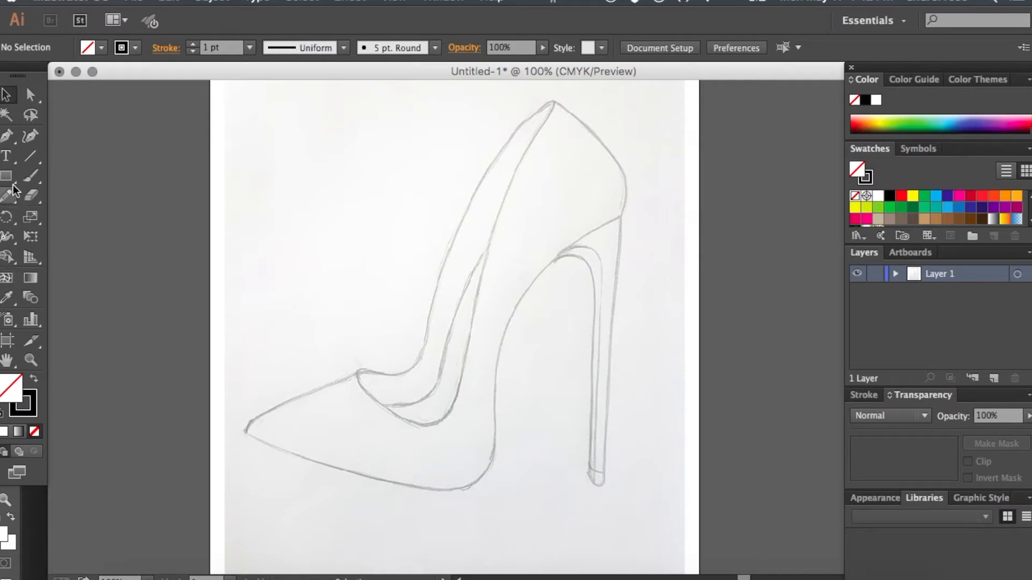
- Start a Pen tool path with no fill and a 1 pt black stroke, tracing from the toe tip to the vamp's upper corner
click(7, 157)
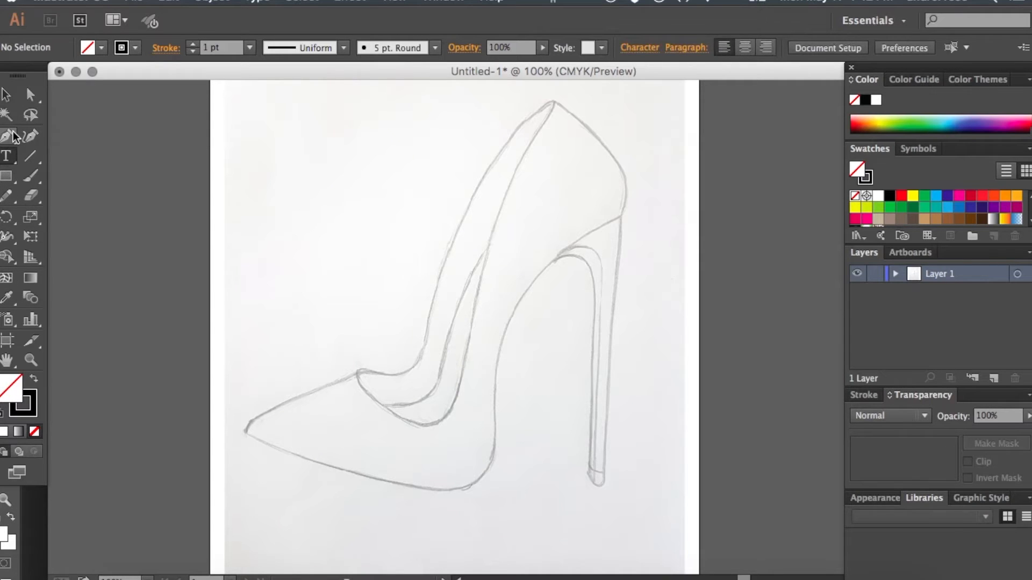
click(6, 136)
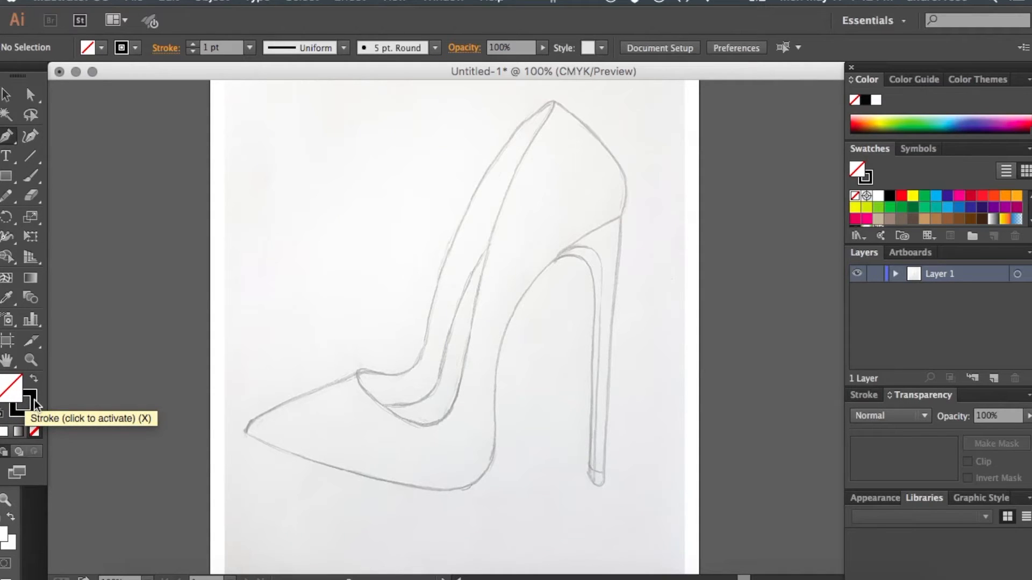
click(13, 408)
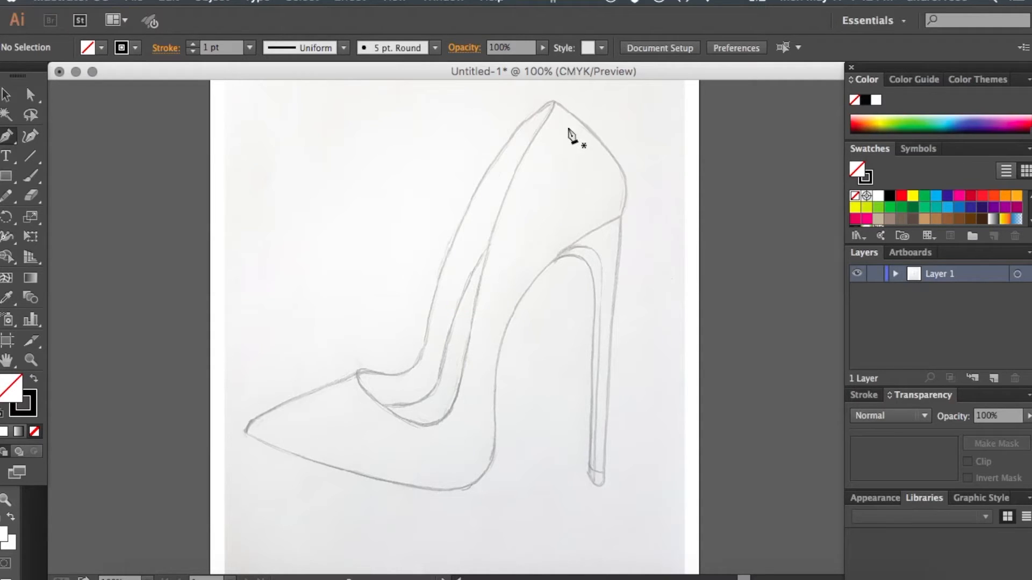
key(super+equal)
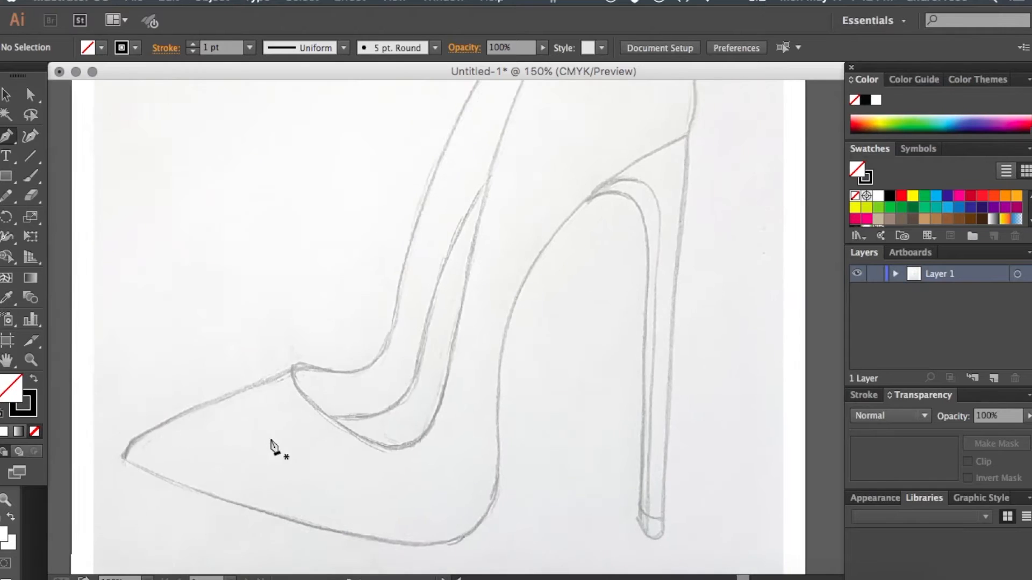
scroll(270, 440, down, 1)
scroll(270, 440, left, 1)
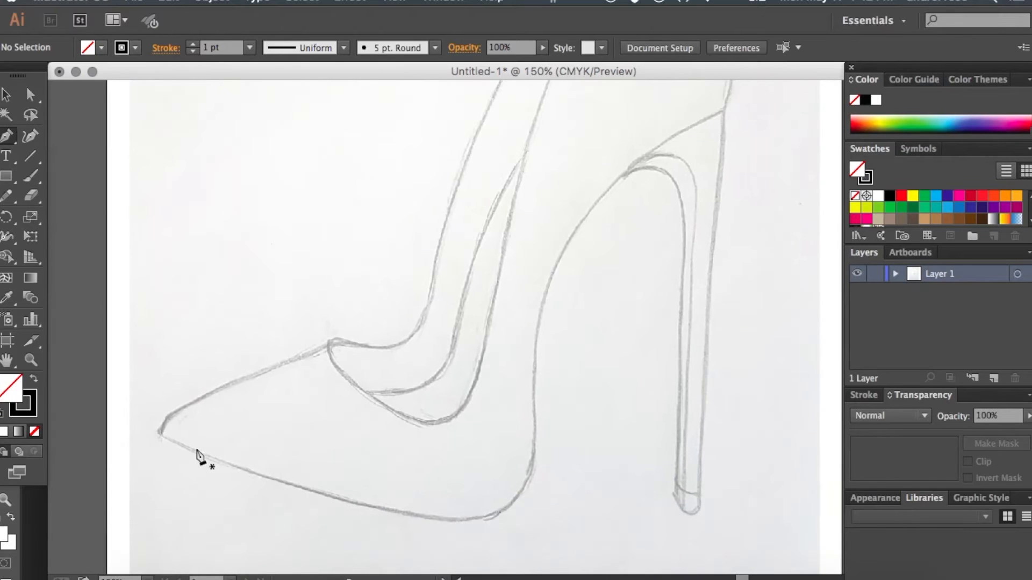
click(159, 434)
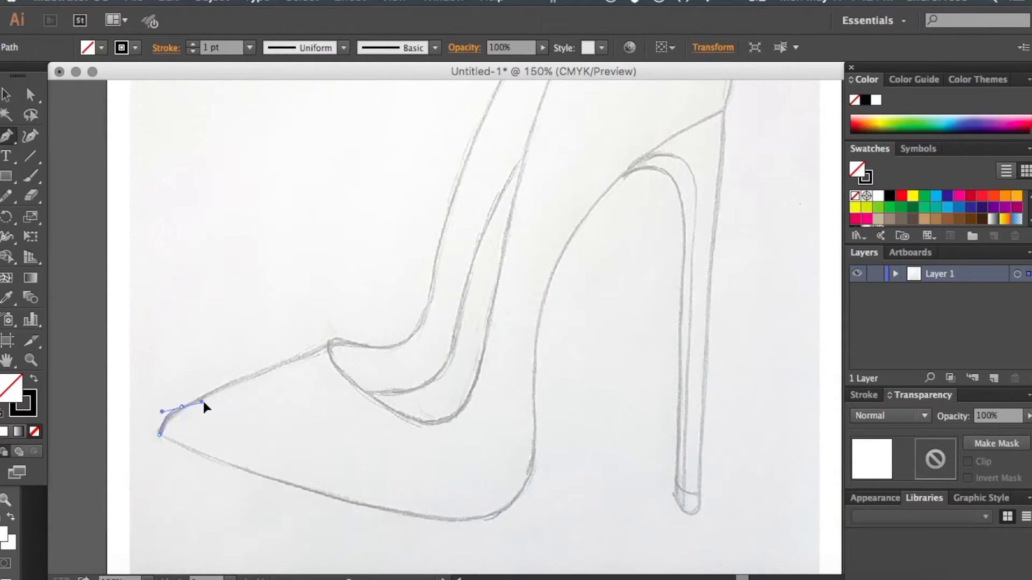
drag(206, 394, 230, 386)
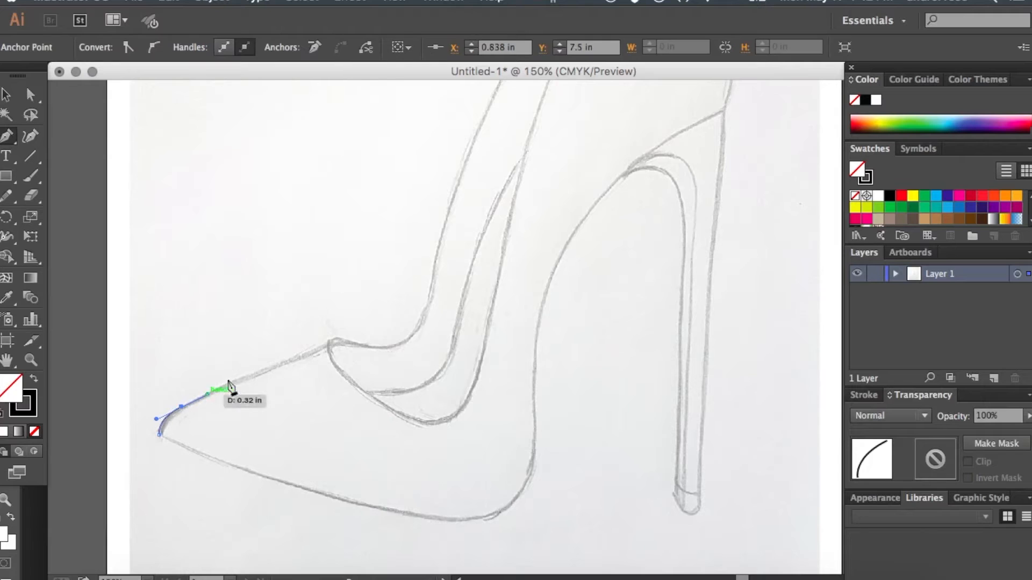
click(330, 344)
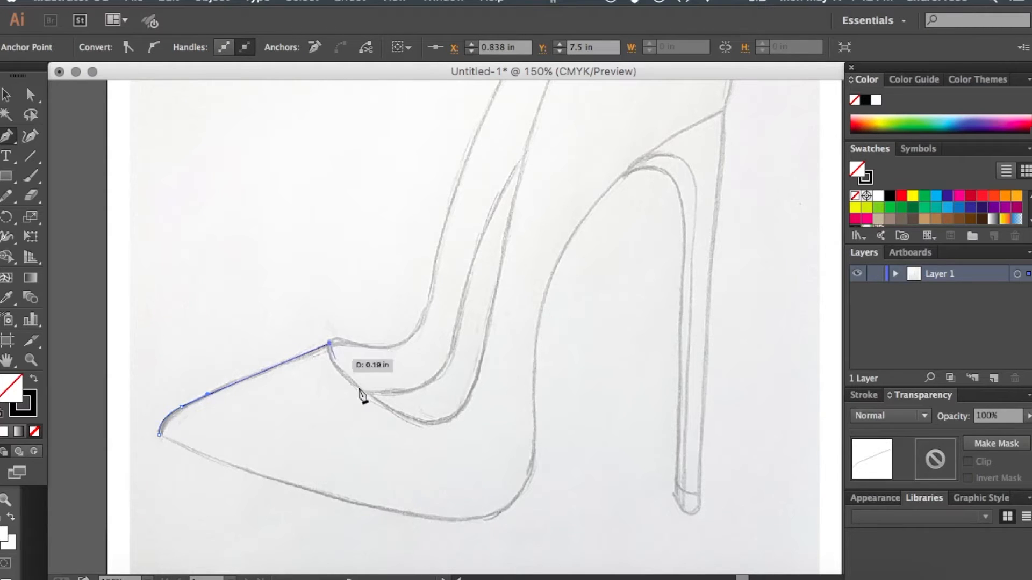
- Continue the path from the vamp corner around the curved shoe opening and partway up its near edge
drag(401, 414, 491, 458)
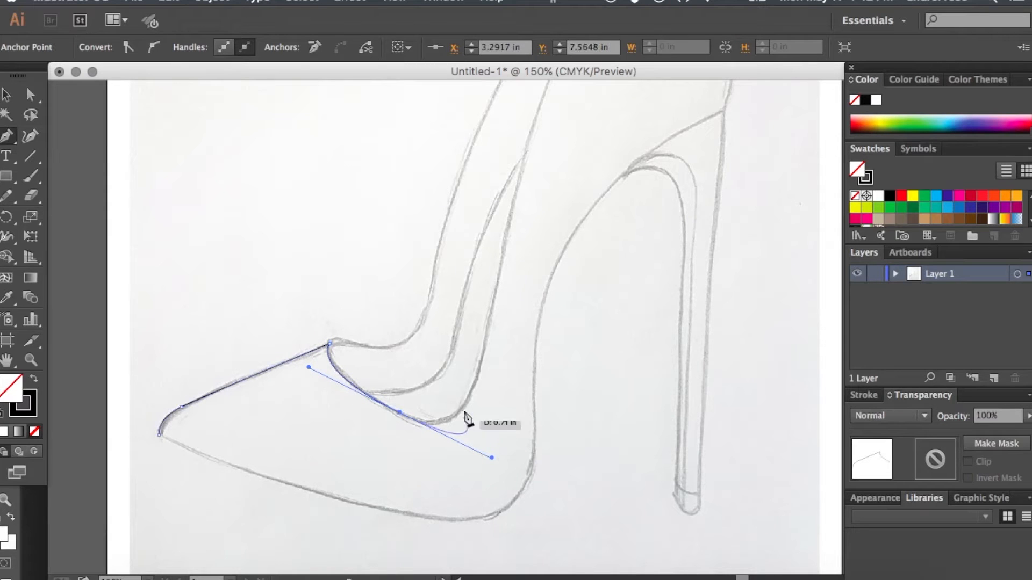
click(399, 413)
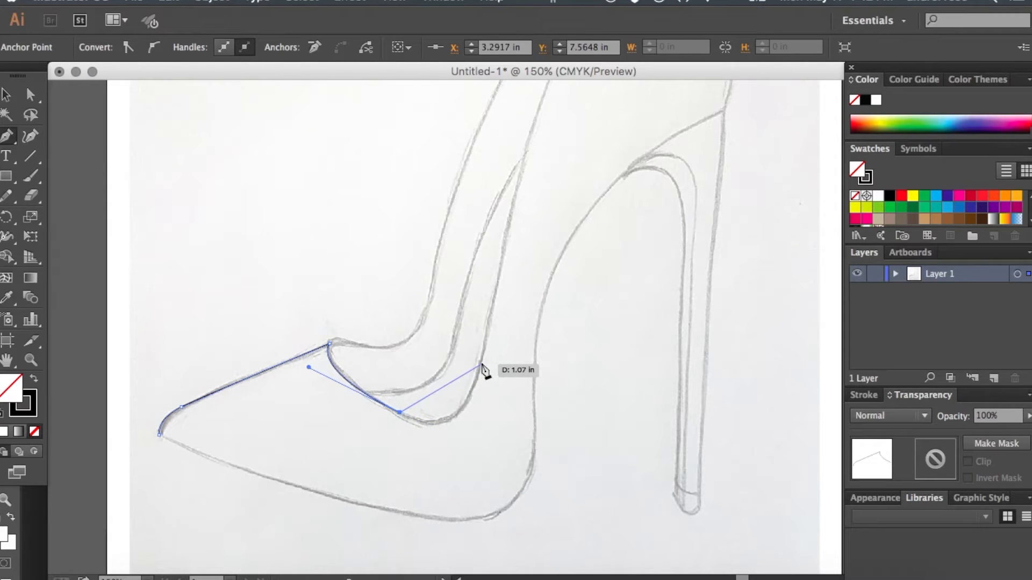
drag(481, 362, 497, 275)
scroll(499, 281, up, 5)
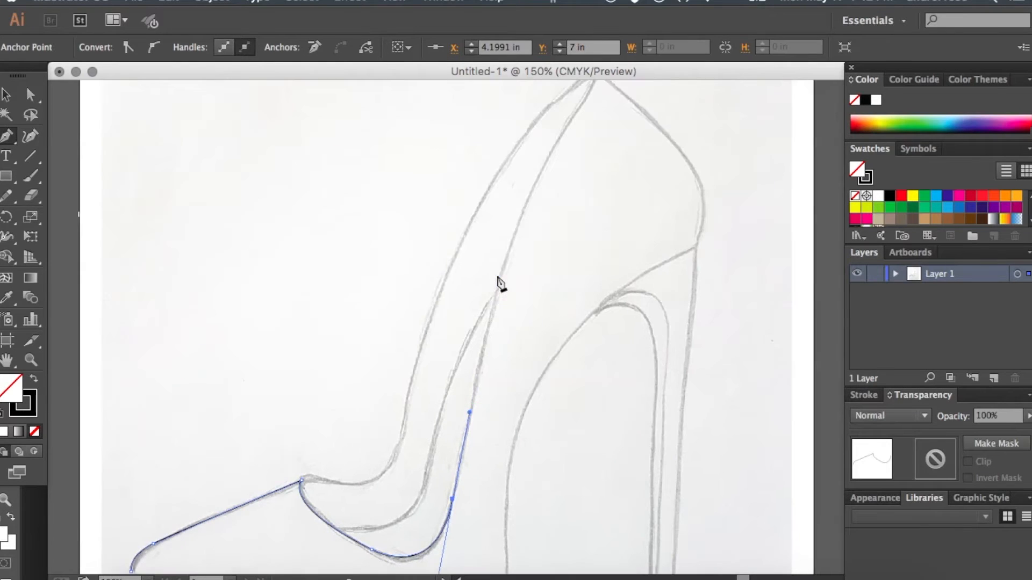
drag(513, 238, 534, 183)
- Extend the path to the shoe's highest point and reshape that last segment's curve to follow the sketch
scroll(535, 184, up, 2)
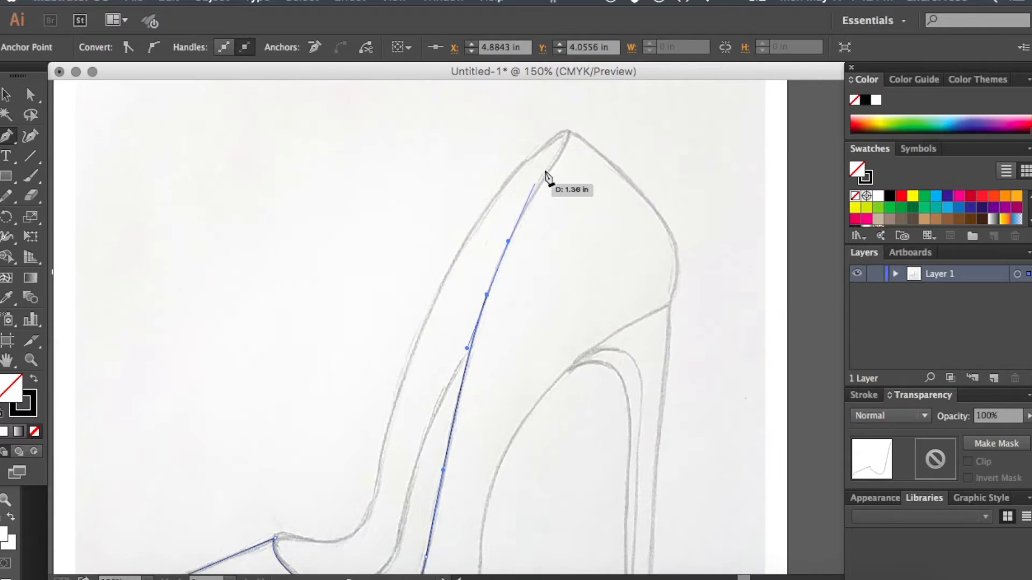
click(568, 132)
drag(568, 132, 564, 126)
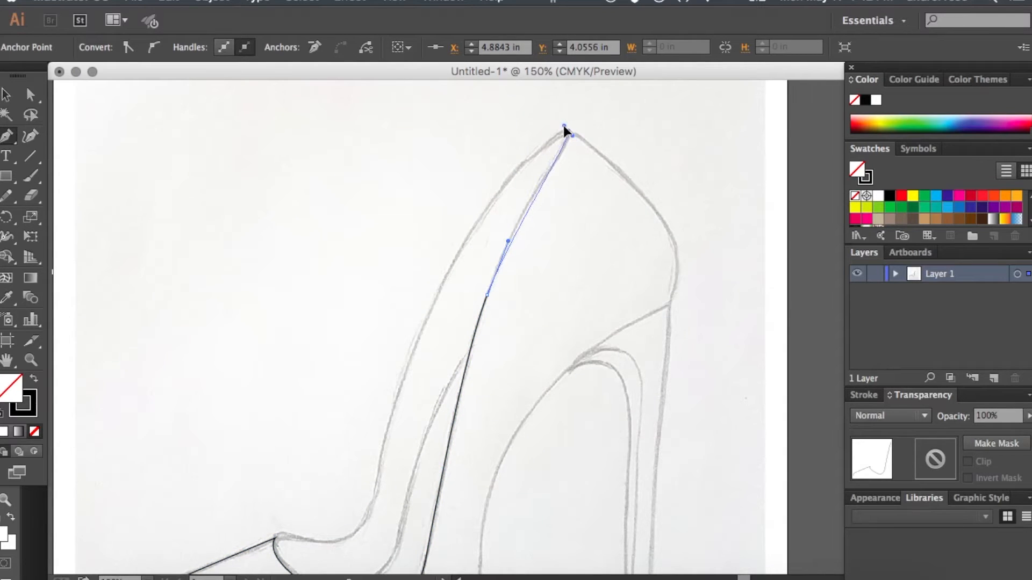
drag(508, 241, 511, 226)
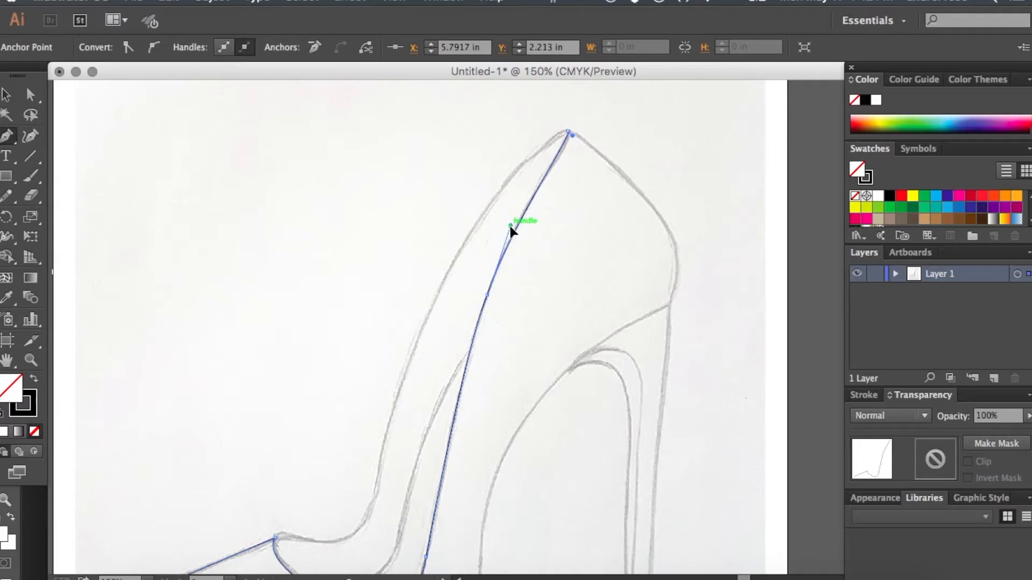
click(570, 134)
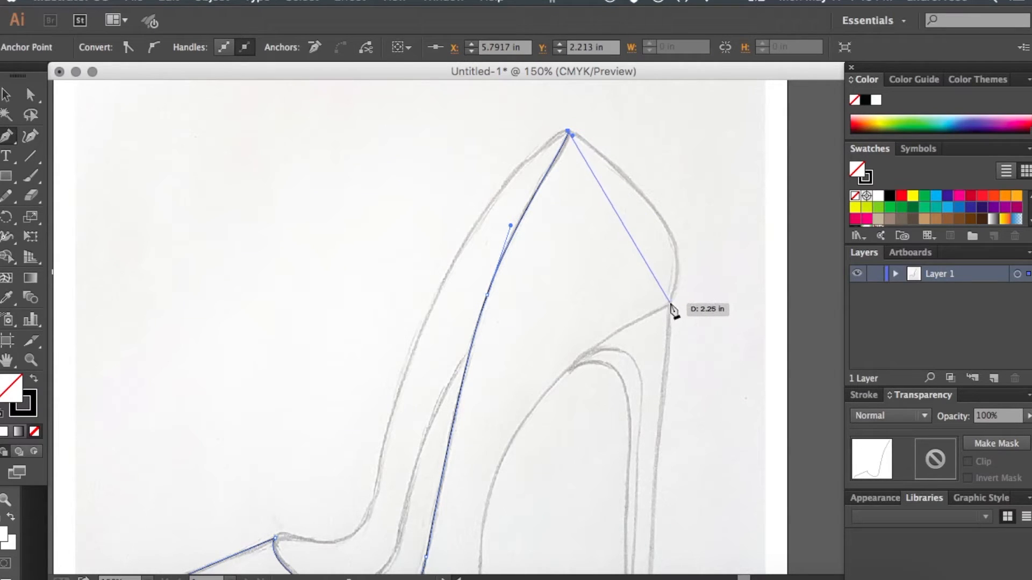
- Trace the rounded back of the shoe down to the heel corner, and follow the underside partway down the arch
drag(669, 304, 621, 394)
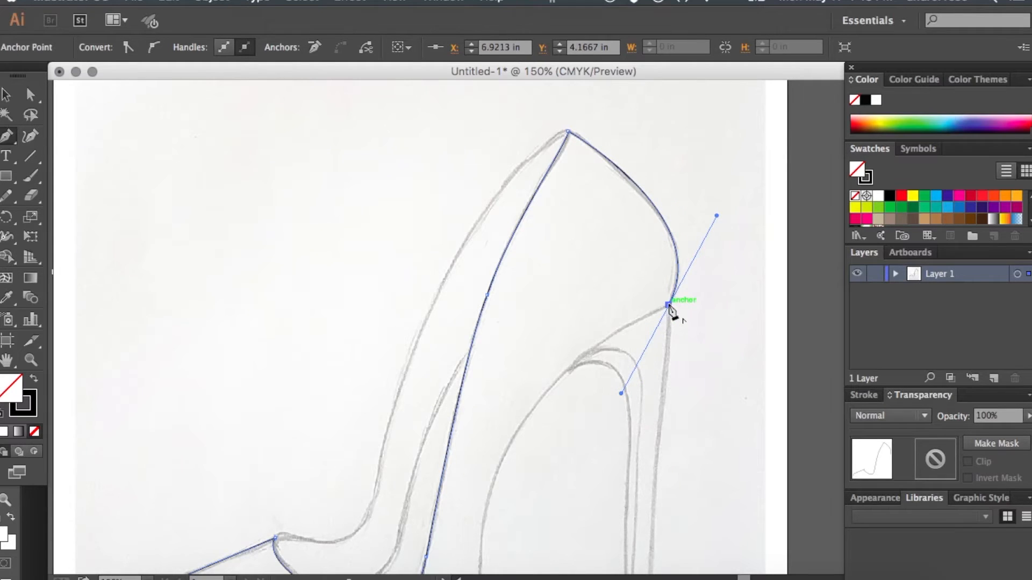
click(669, 305)
scroll(669, 306, down, 3)
scroll(669, 306, left, 2)
scroll(672, 312, down, 1)
scroll(672, 311, left, 1)
drag(576, 356, 517, 454)
click(577, 356)
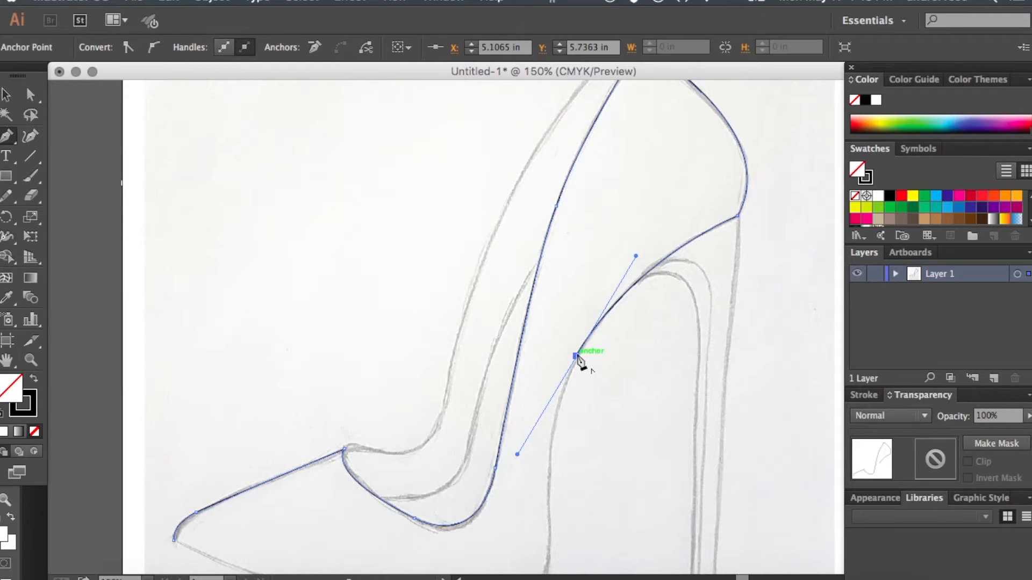
- Trace the lower arch and the sole back to the toe tip, closing the shoe outline on its starting anchor
scroll(580, 358, down, 5)
scroll(579, 359, left, 1)
drag(567, 372, 571, 492)
click(567, 374)
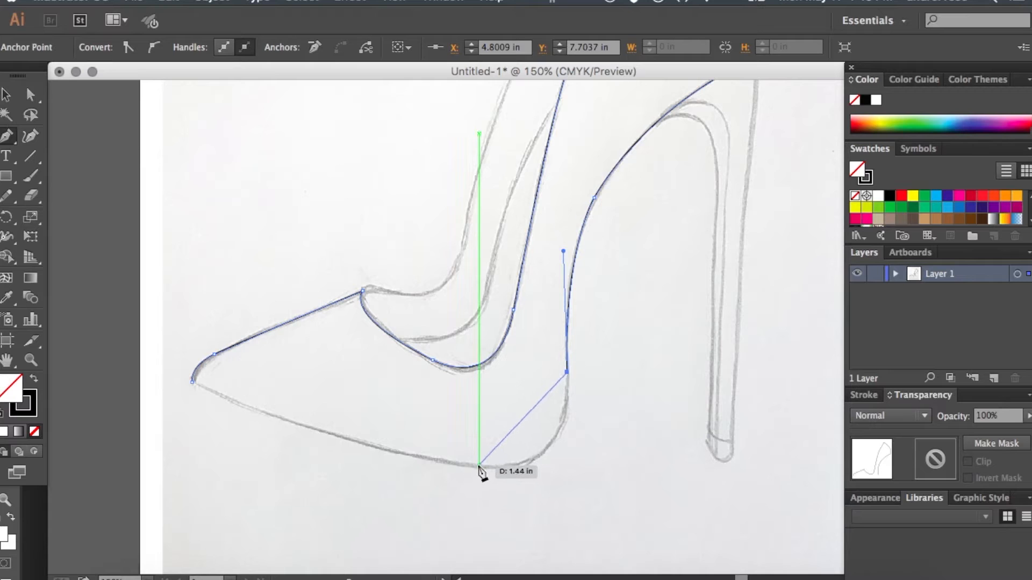
drag(479, 464, 376, 452)
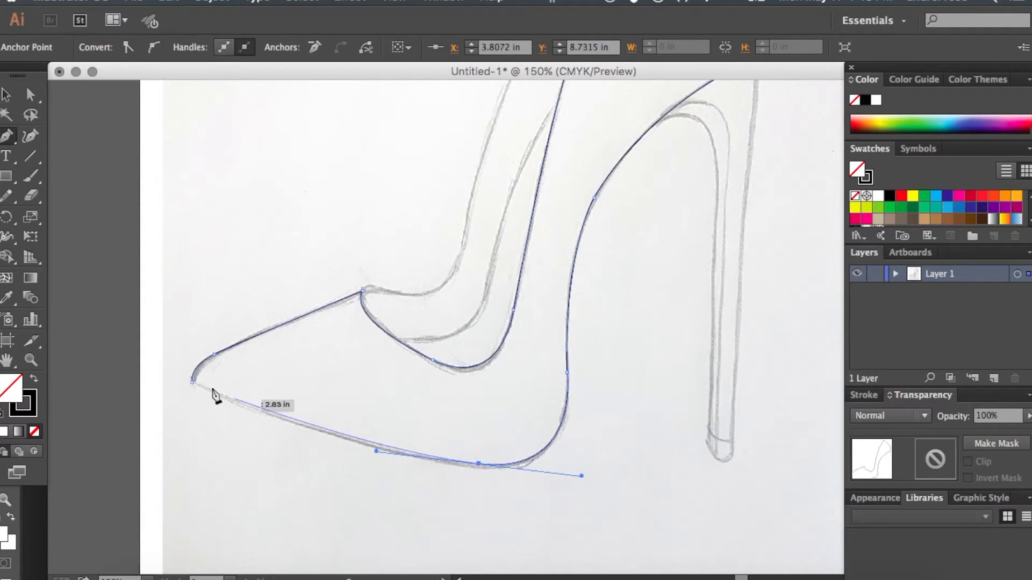
click(194, 383)
drag(184, 382, 166, 366)
- Nudge the anchor at the bottom of the sole onto the sketched line with Direct Selection, and deselect the outline
click(30, 96)
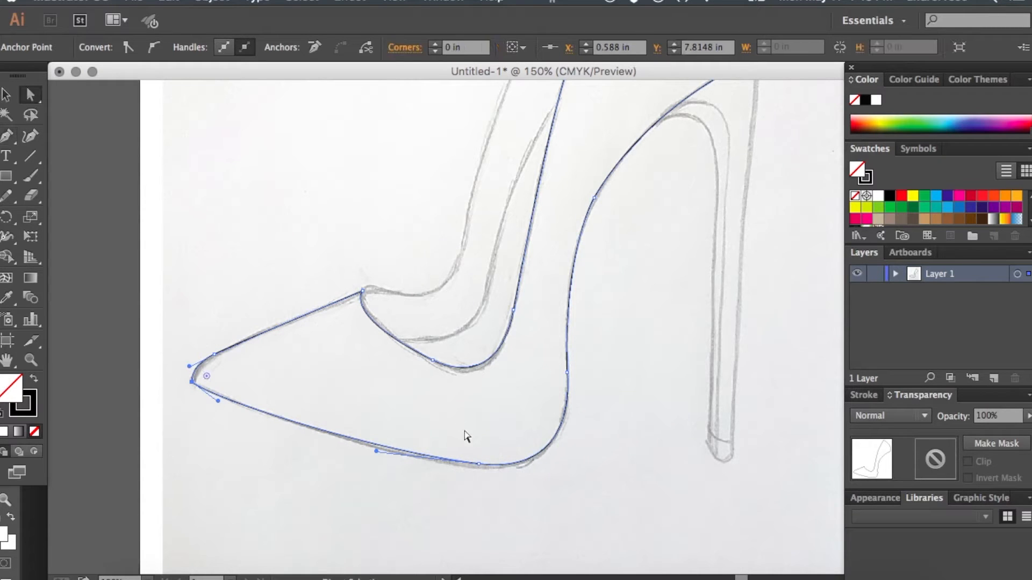
drag(481, 467, 482, 470)
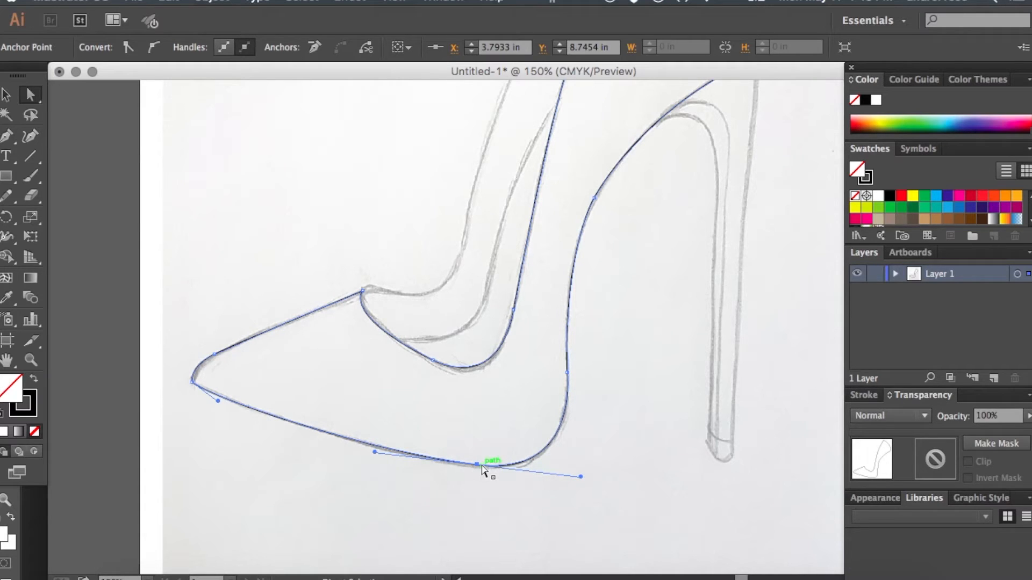
scroll(482, 471, up, 3)
scroll(482, 470, right, 1)
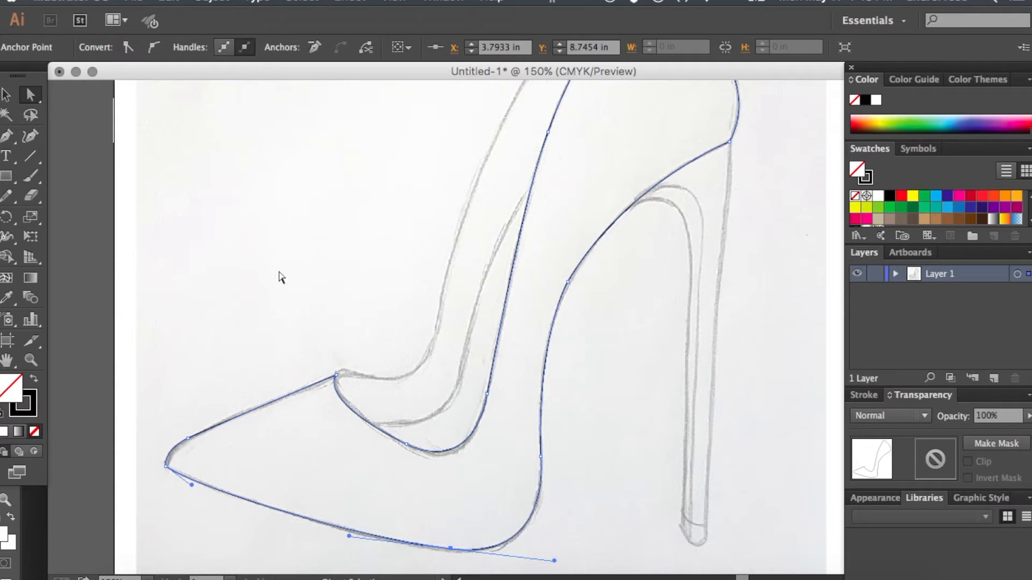
click(6, 96)
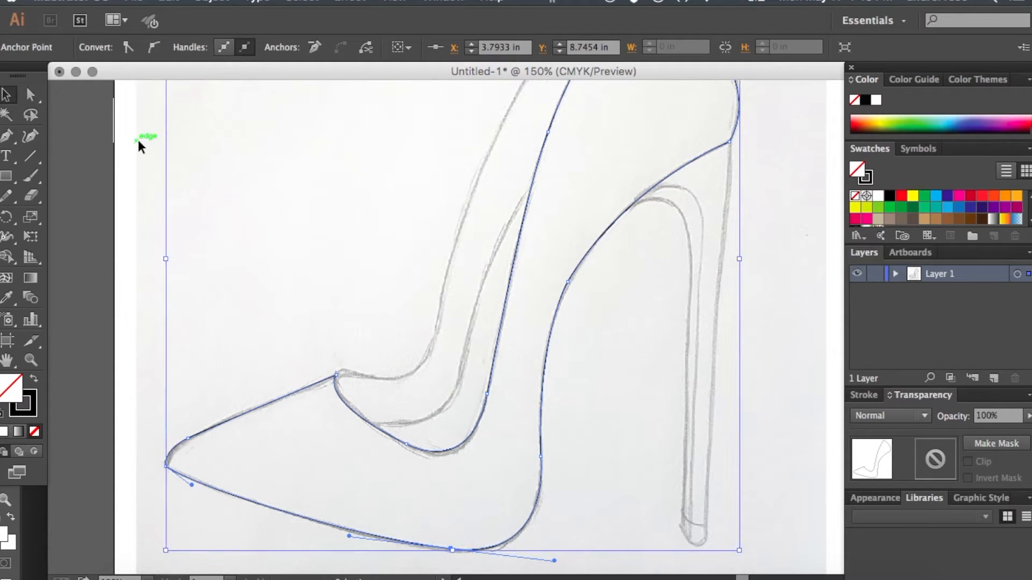
click(138, 143)
- Trace the heel's back edge with the Pen tool, from the bottom of the heel up to the shoe's rear corner
scroll(137, 137, right, 5)
click(6, 136)
scroll(551, 329, right, 3)
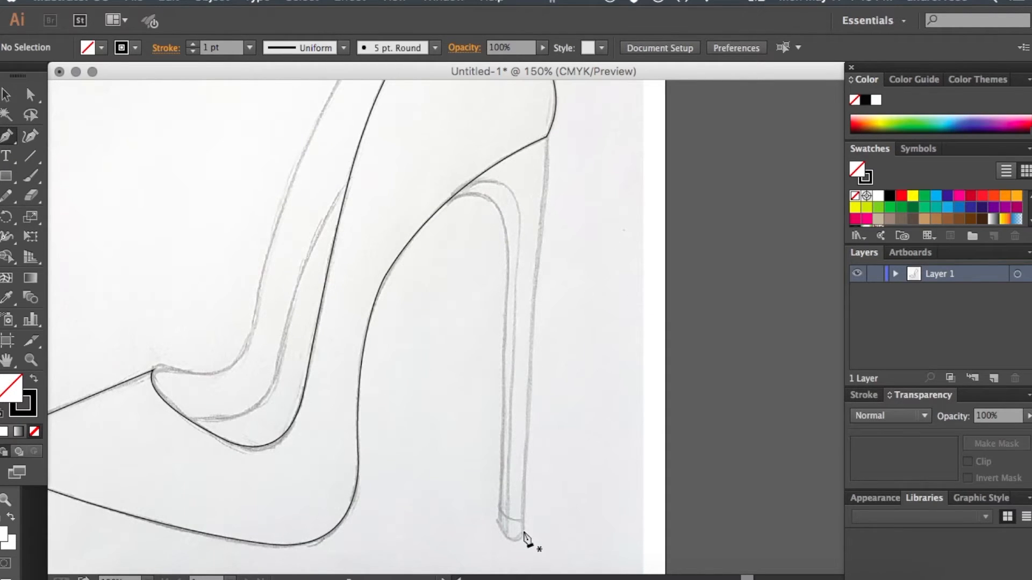
scroll(380, 356, up, 3)
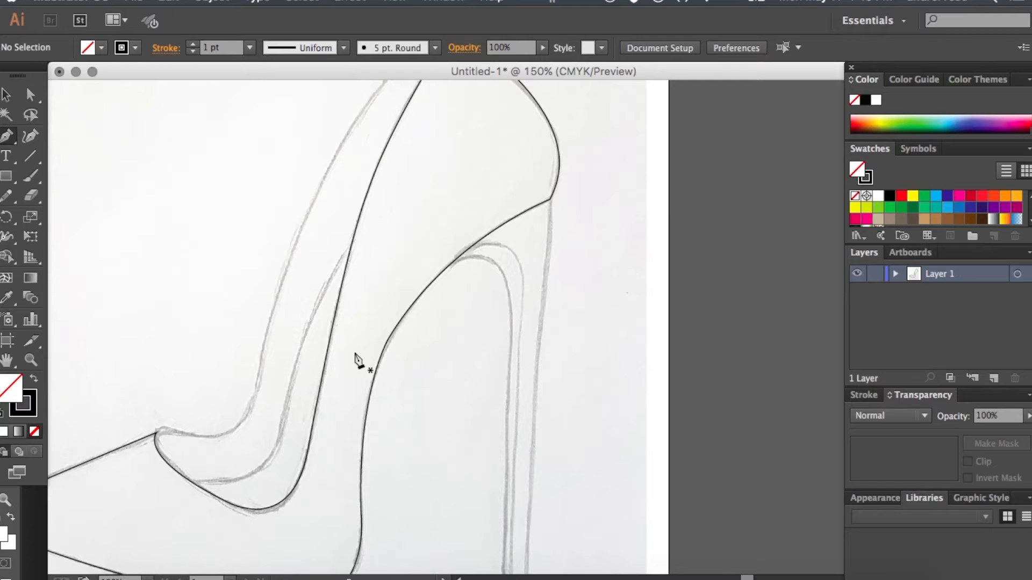
scroll(382, 403, right, 3)
scroll(446, 483, down, 4)
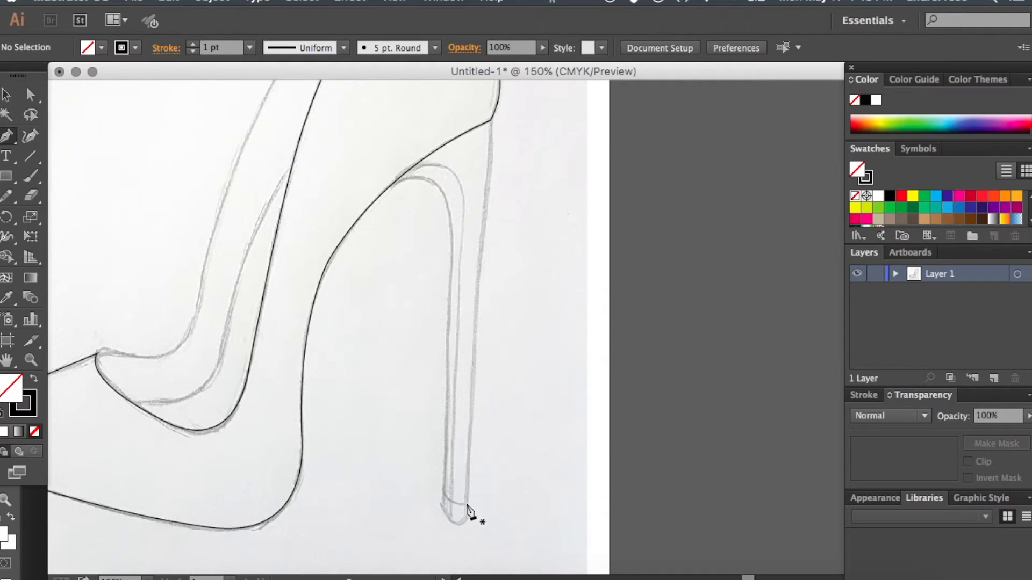
click(464, 506)
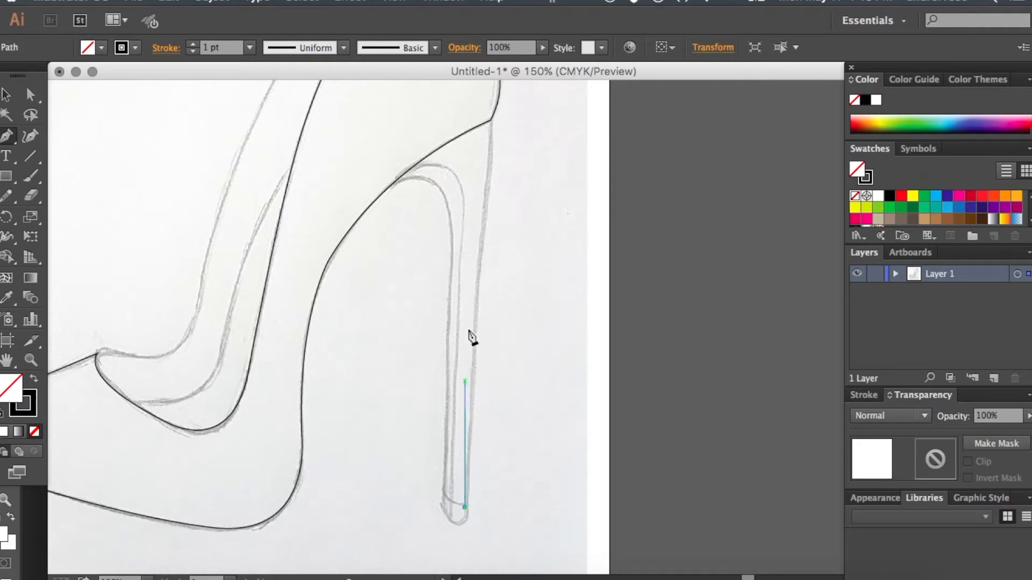
drag(480, 270, 485, 218)
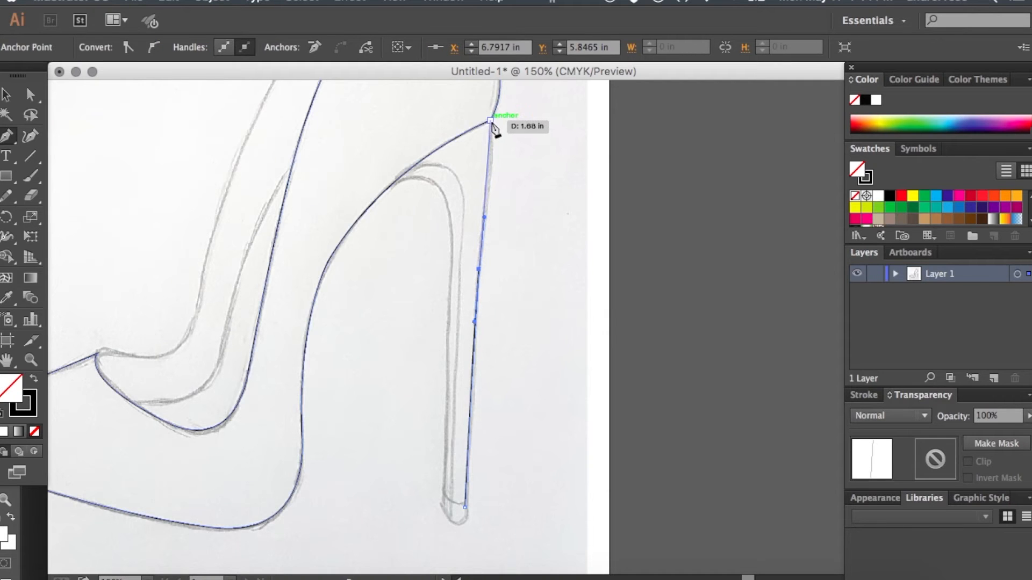
click(490, 120)
- Carry the heel path loosely through the shoe body, follow the inner heel curve down, close it on its first anchor, and deselect
click(433, 112)
click(384, 135)
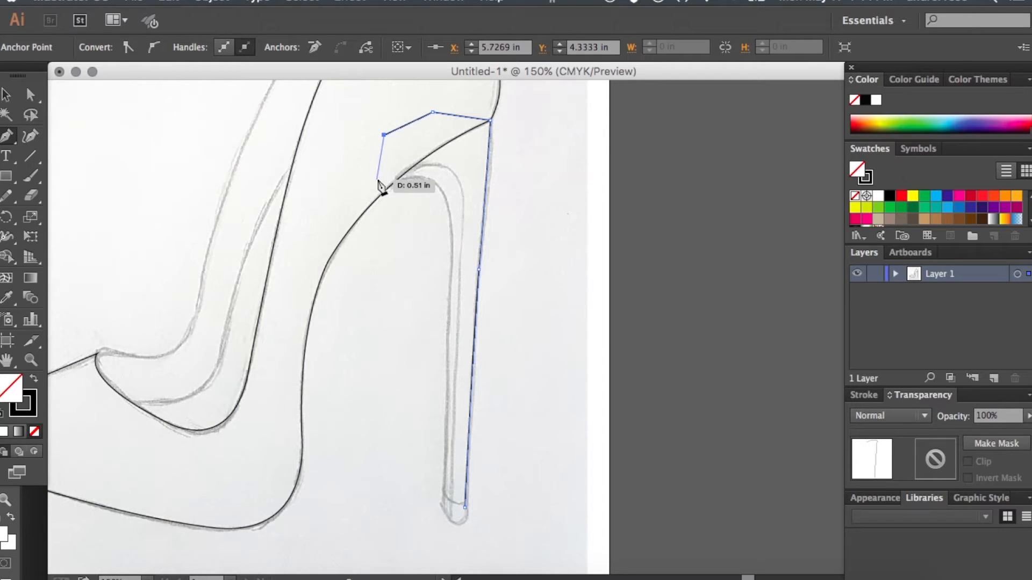
click(390, 187)
drag(462, 206, 461, 284)
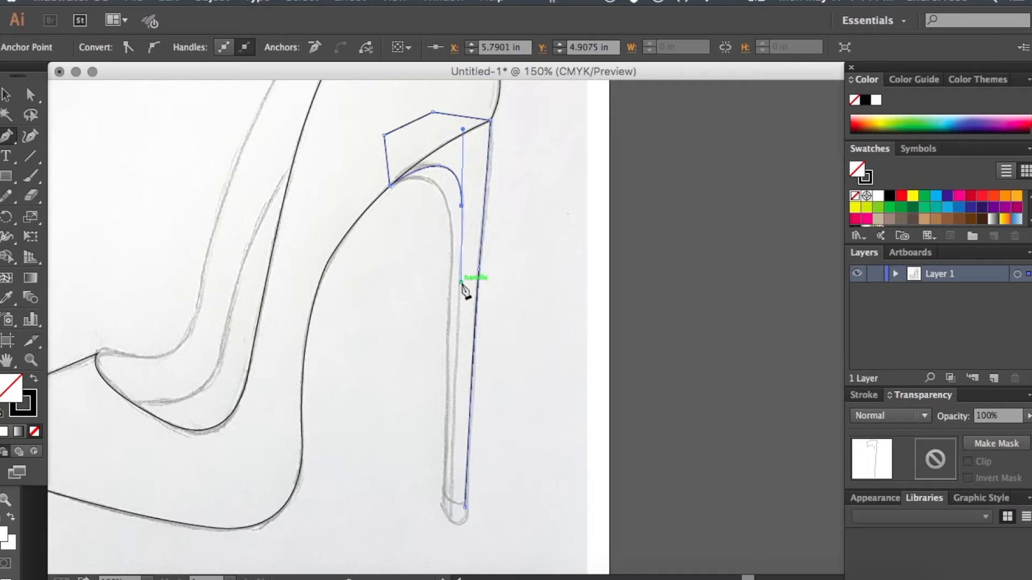
click(452, 507)
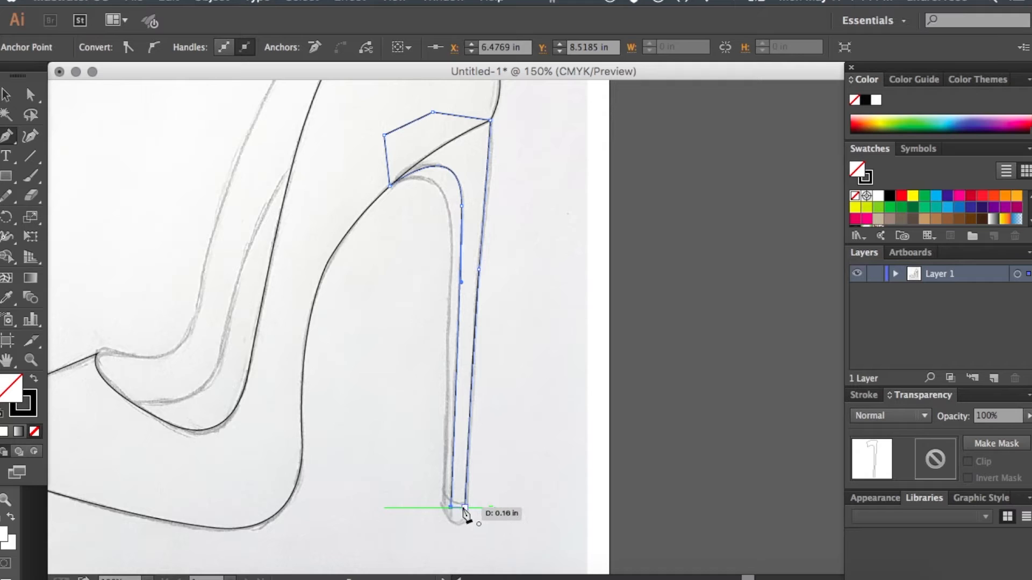
click(465, 507)
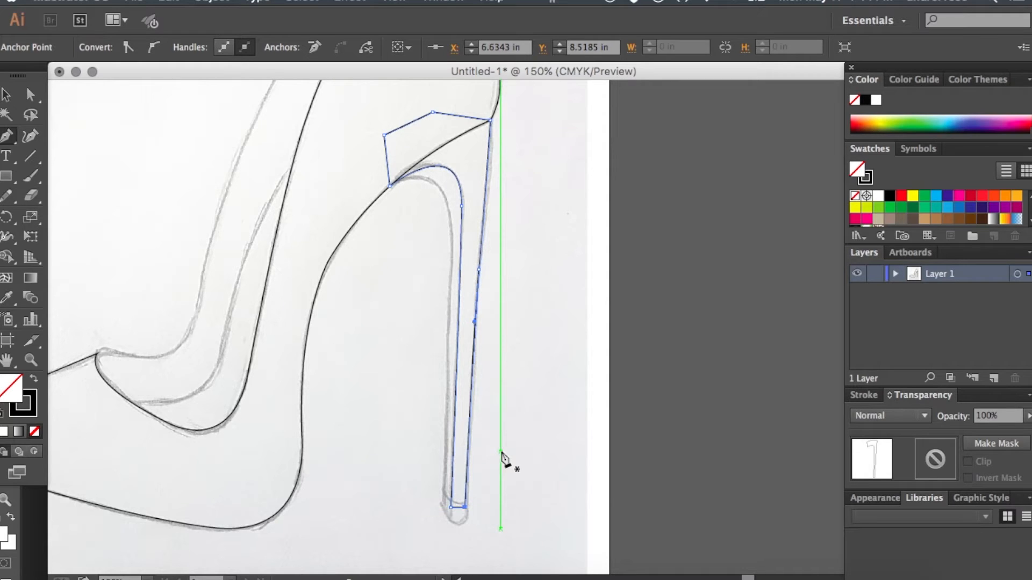
key(ctrl)
ctrl+click(427, 332)
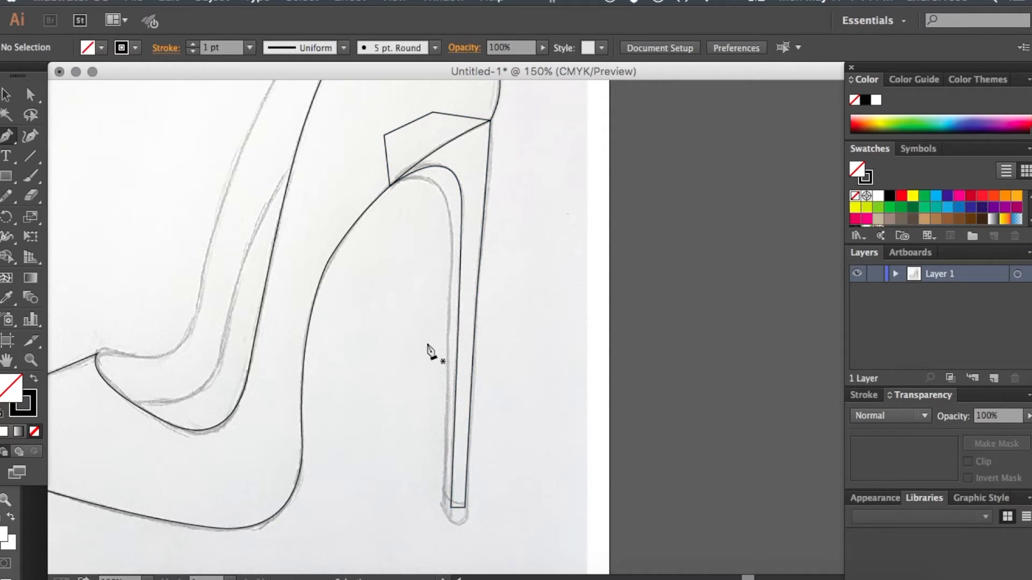
- Start a second heel shape at the bottom and trace the heel's front edge up, curving it into the arch
click(458, 514)
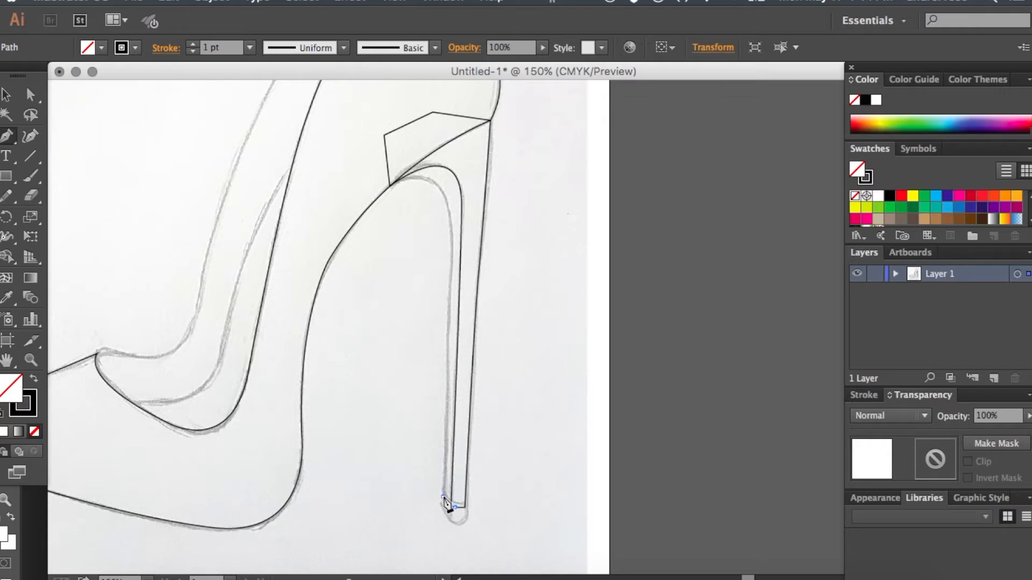
click(444, 499)
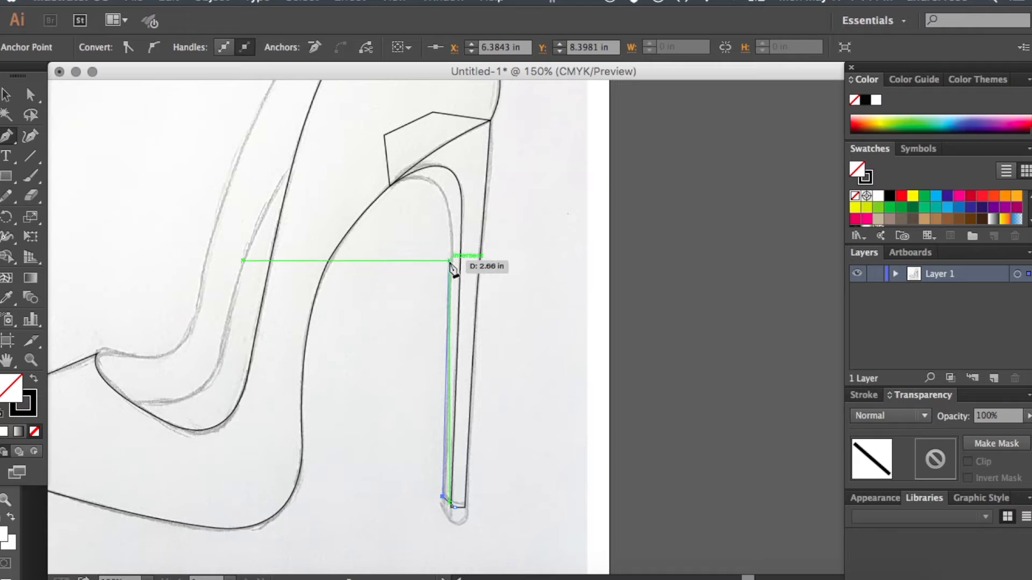
drag(450, 227, 446, 183)
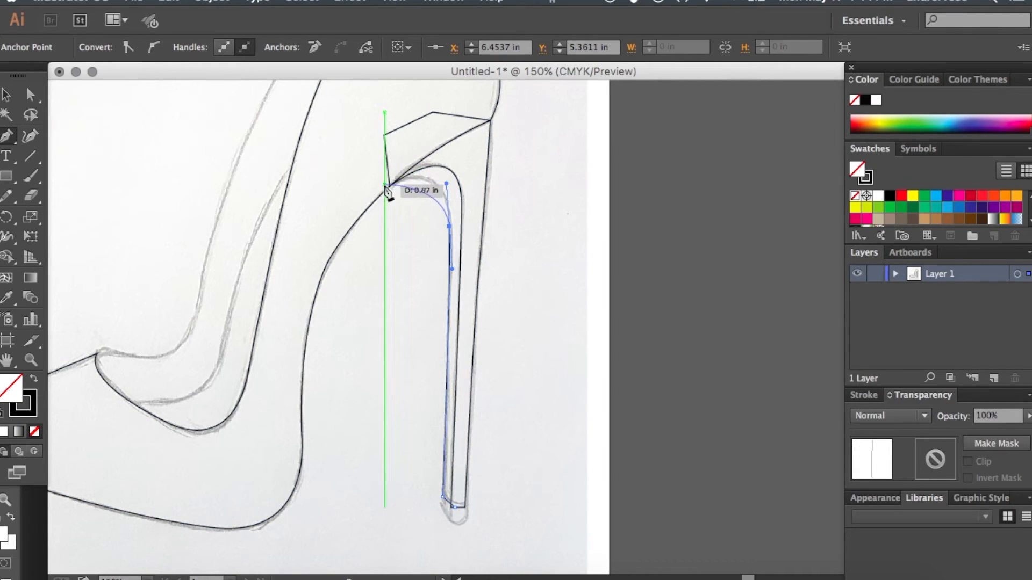
drag(385, 184, 334, 204)
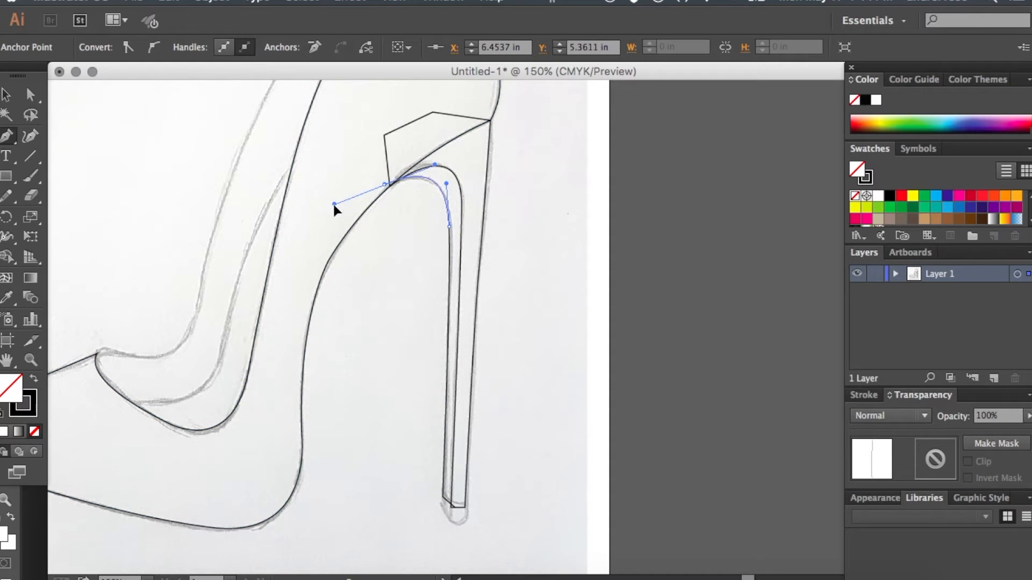
- Loop the second heel path through the shoe body and back down inside the heel, closing it on its starting anchor
drag(372, 153, 453, 123)
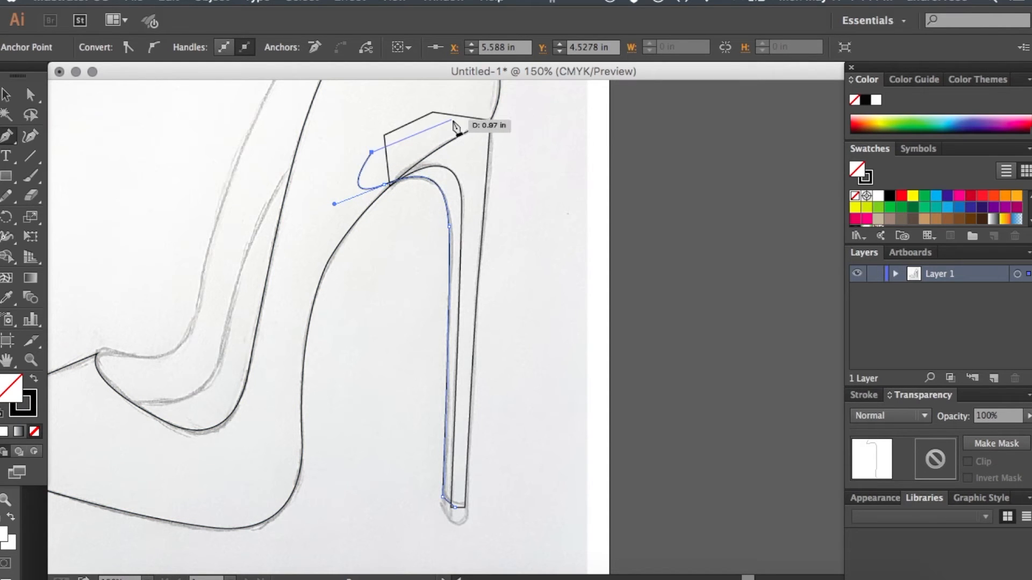
click(452, 120)
click(474, 161)
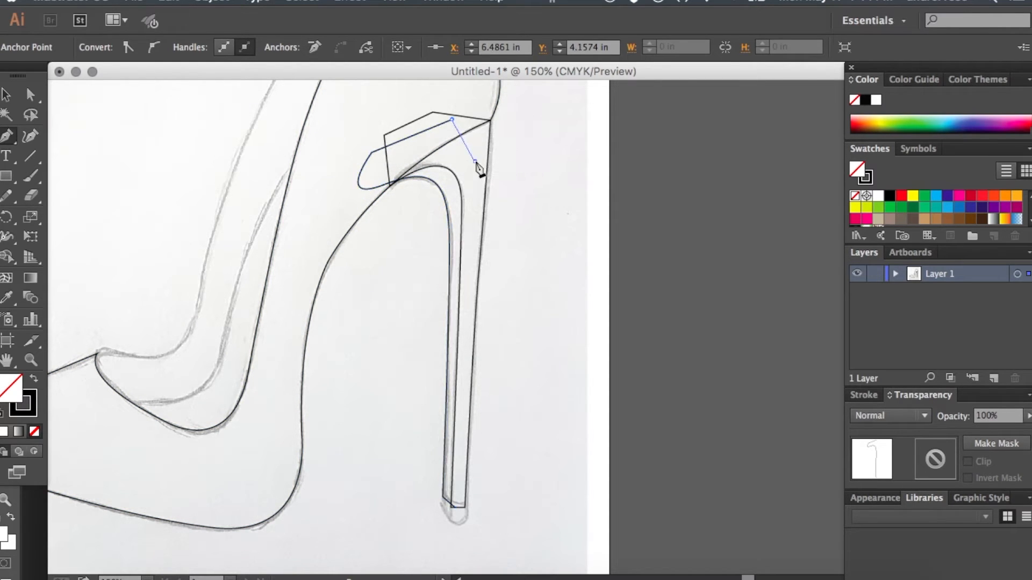
click(470, 260)
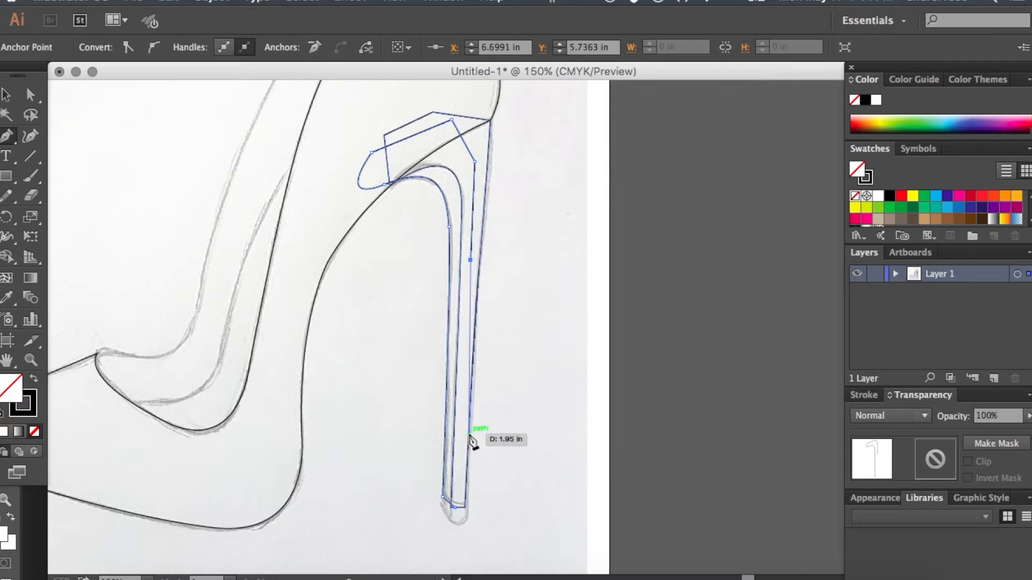
click(456, 509)
- Trace the sketched inner lining curve from below the toe opening up past the shoe's near top edge
scroll(356, 402, left, 4)
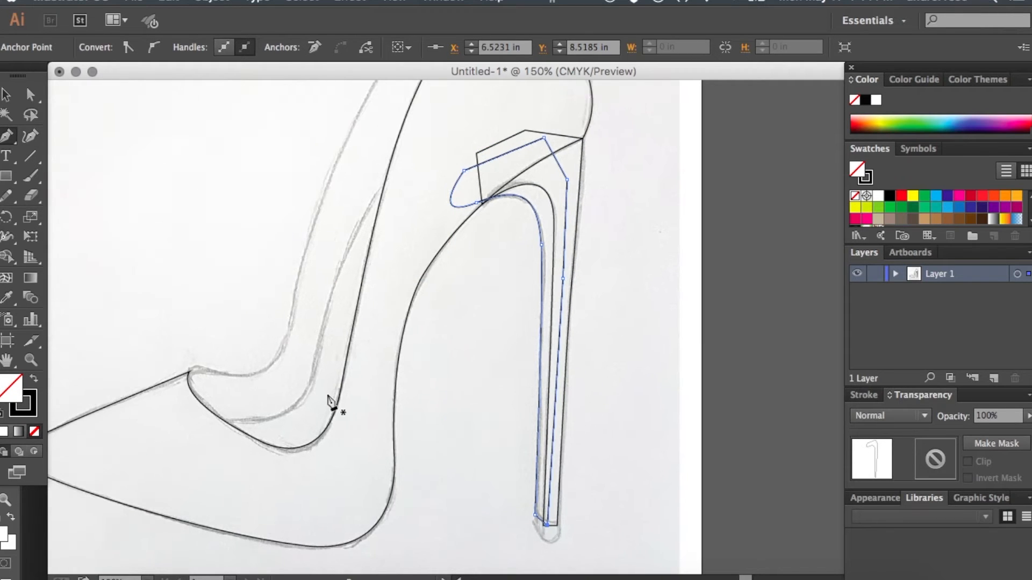
click(198, 423)
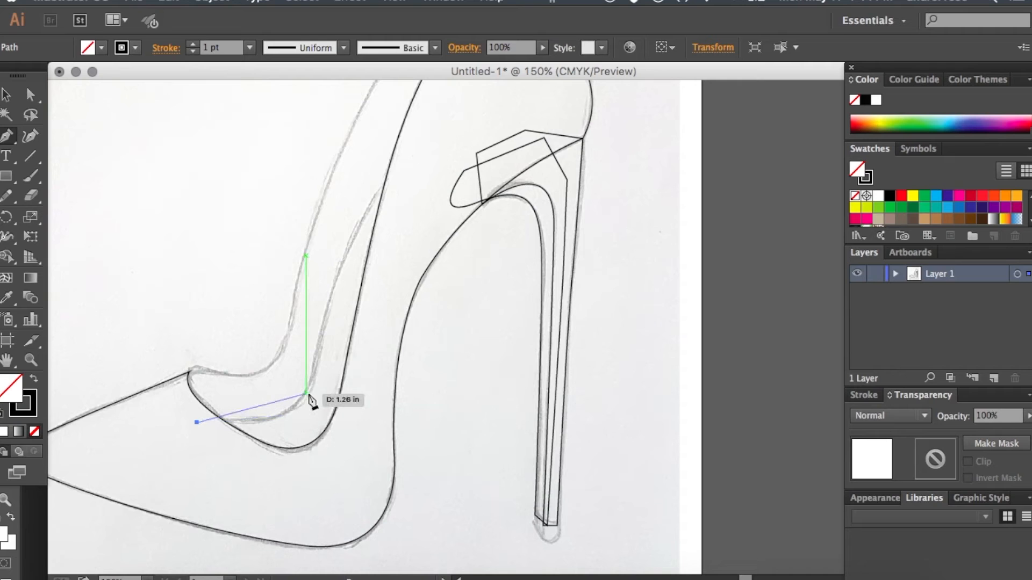
drag(306, 389, 320, 342)
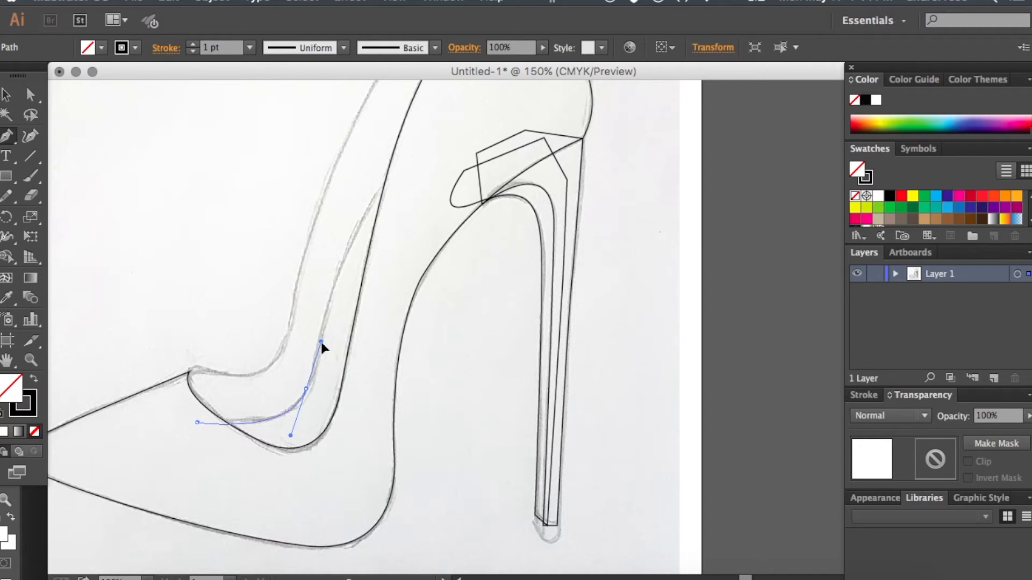
drag(403, 168, 463, 117)
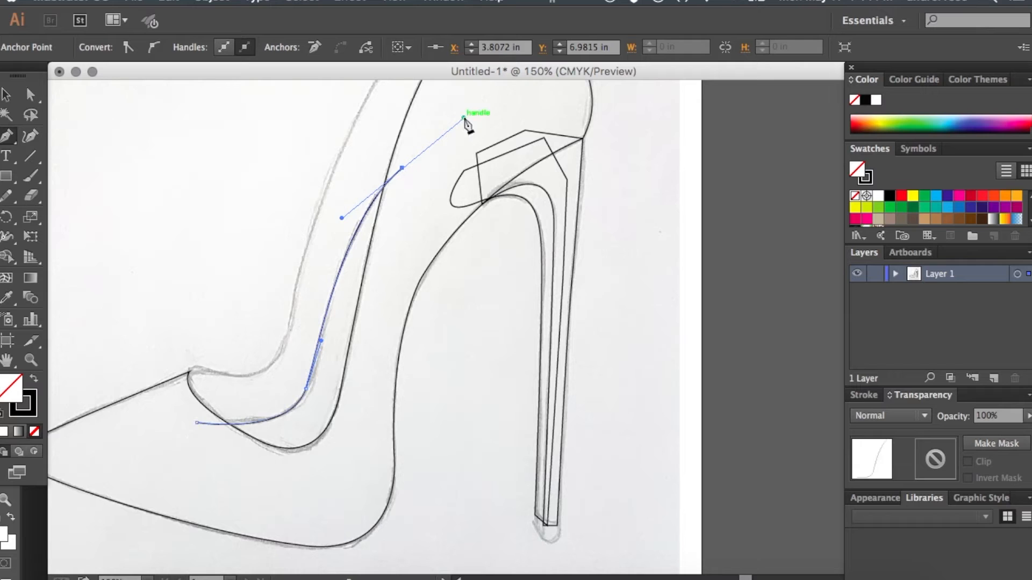
- Close the inner lining shape with rough segments running through the shoe body back to its starting anchor
click(398, 252)
click(361, 443)
click(319, 499)
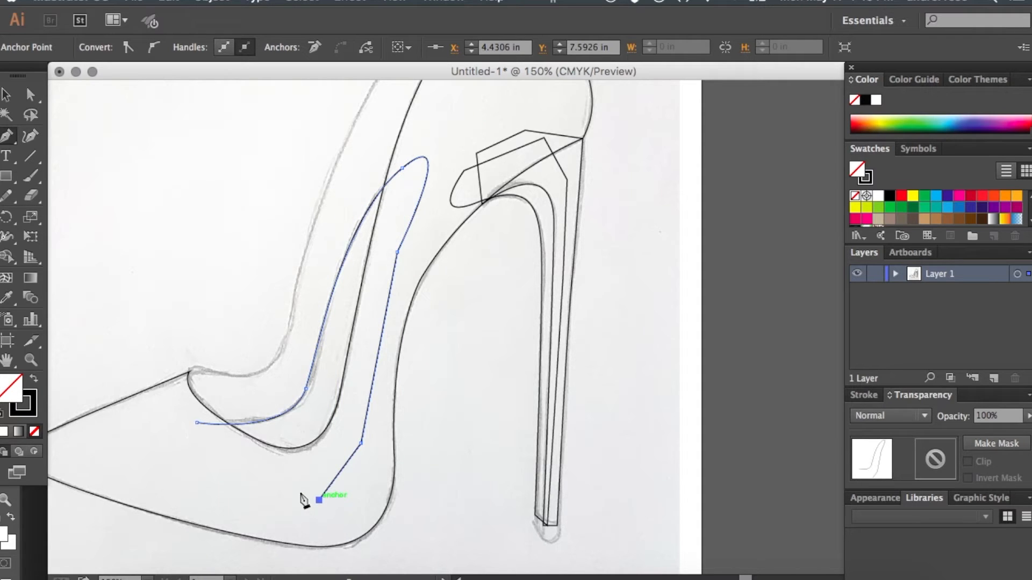
click(197, 423)
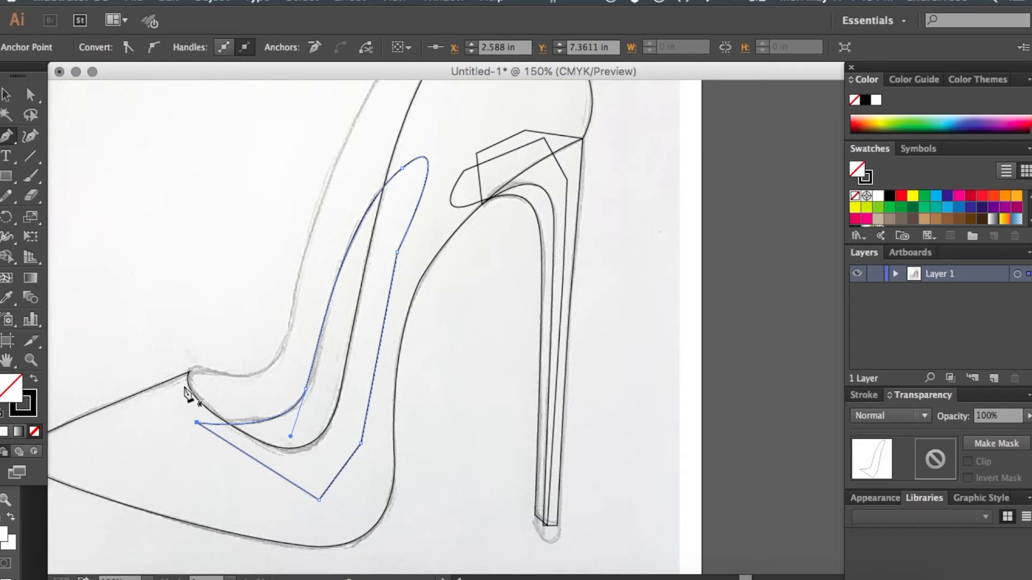
- Trace the far top edge of the shoe from the toe opening's front corner up to the shoe's highest point
drag(189, 371, 257, 378)
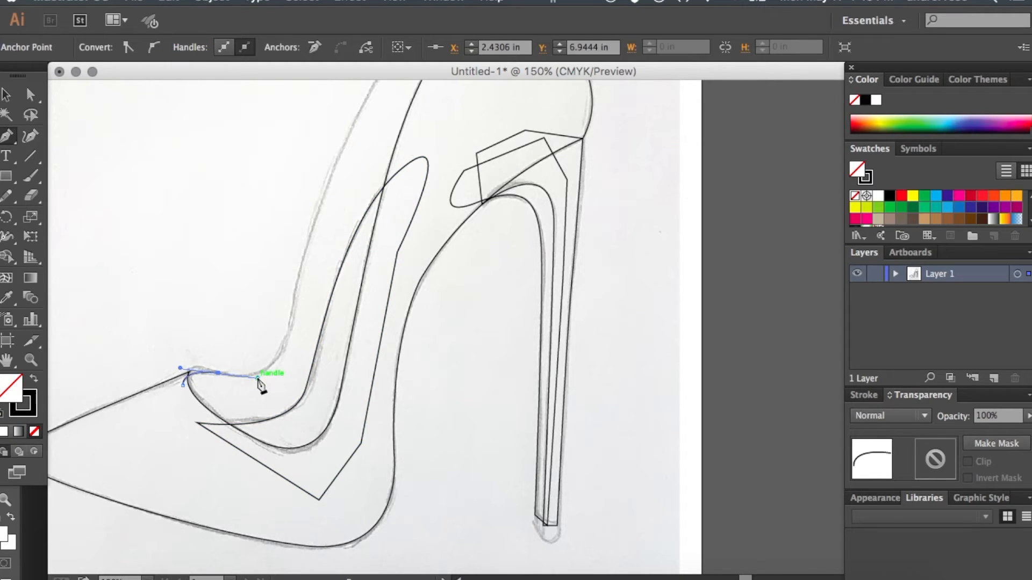
drag(290, 328, 299, 284)
scroll(301, 286, up, 10)
scroll(301, 285, right, 3)
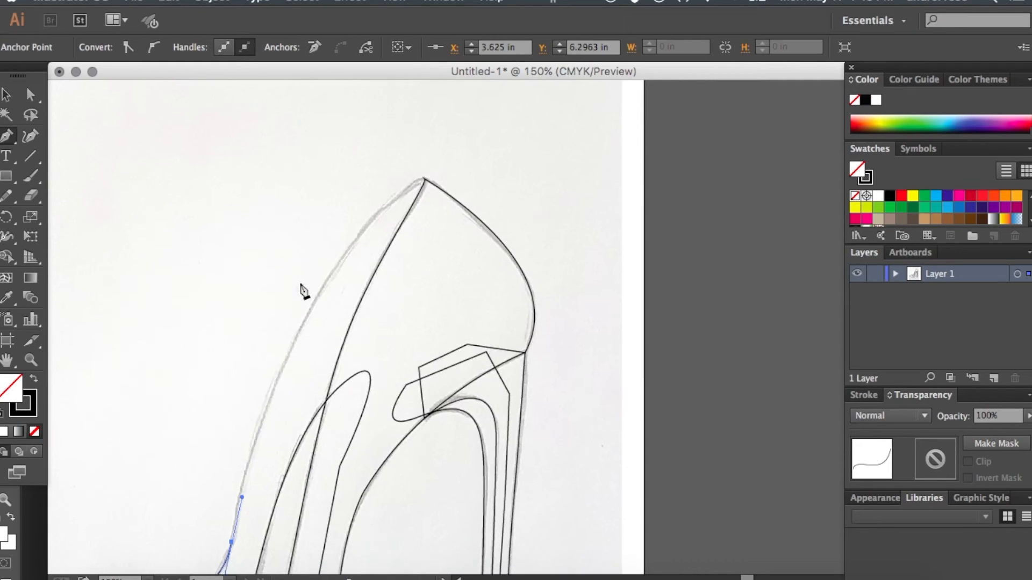
drag(326, 283, 422, 243)
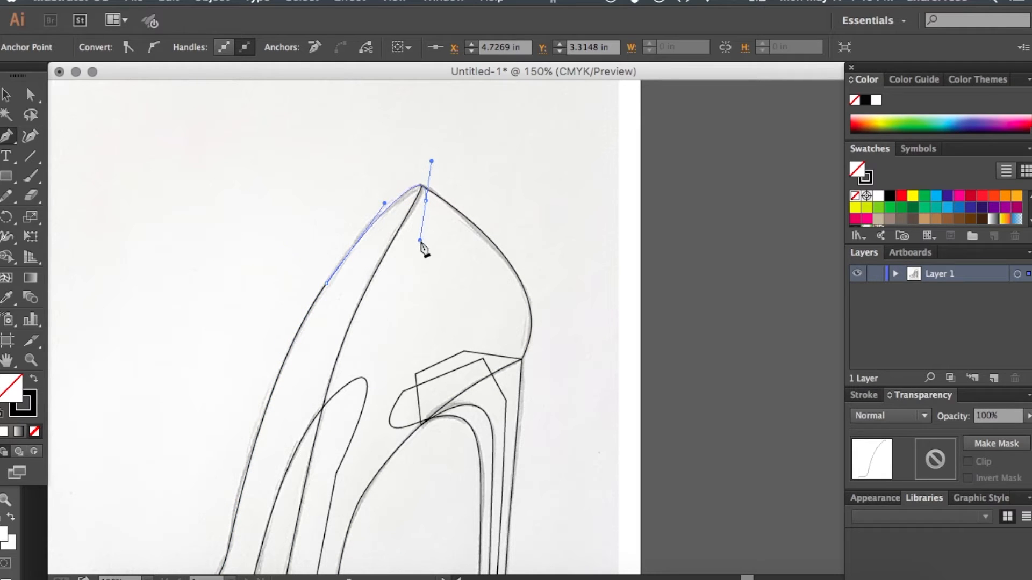
- Run the far-side path loosely down through the shoe body and close it on its starting anchor by the toe opening
click(361, 417)
scroll(360, 421, down, 5)
scroll(360, 424, down, 1)
click(342, 452)
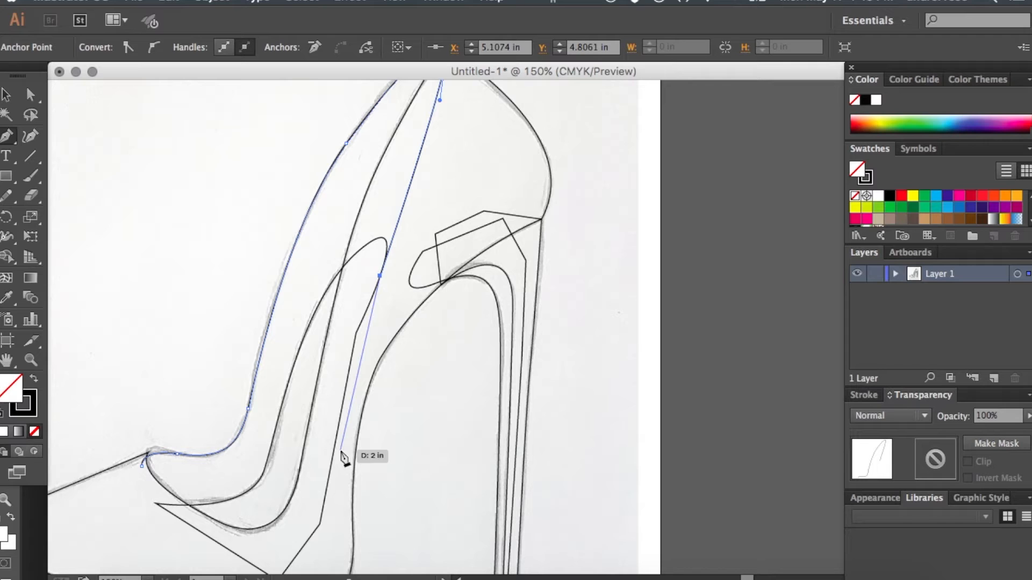
click(278, 552)
click(175, 521)
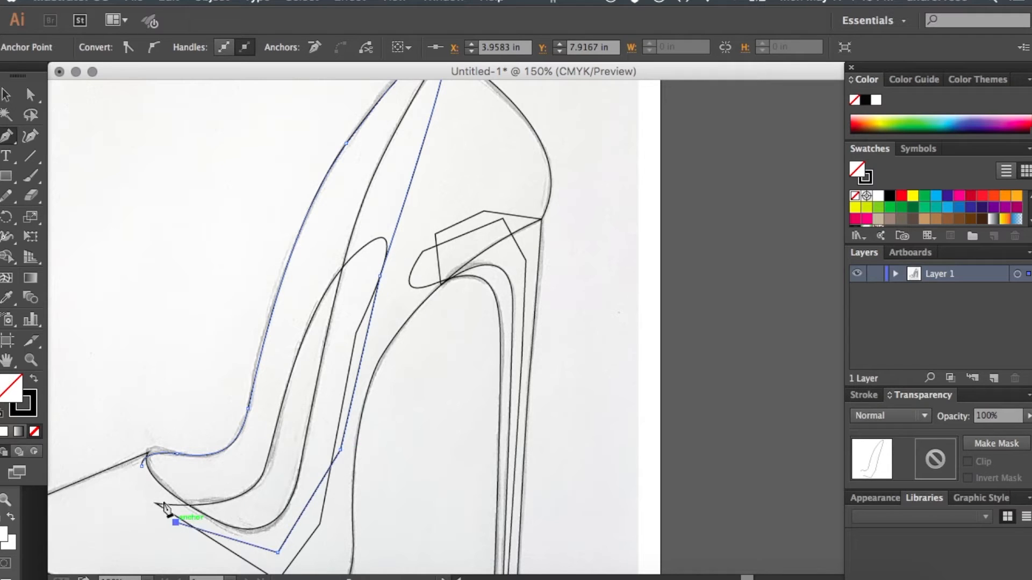
drag(142, 466, 145, 475)
- Adjust the curve handle at the toe opening's front corner with Direct Selection to match the sketch, and deselect the path
key(a)
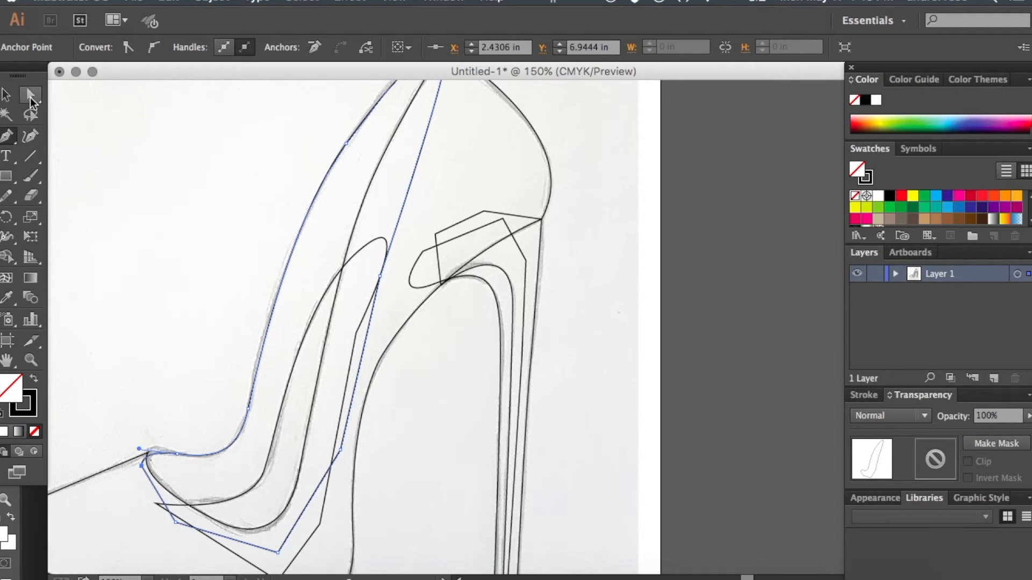
drag(138, 449, 137, 444)
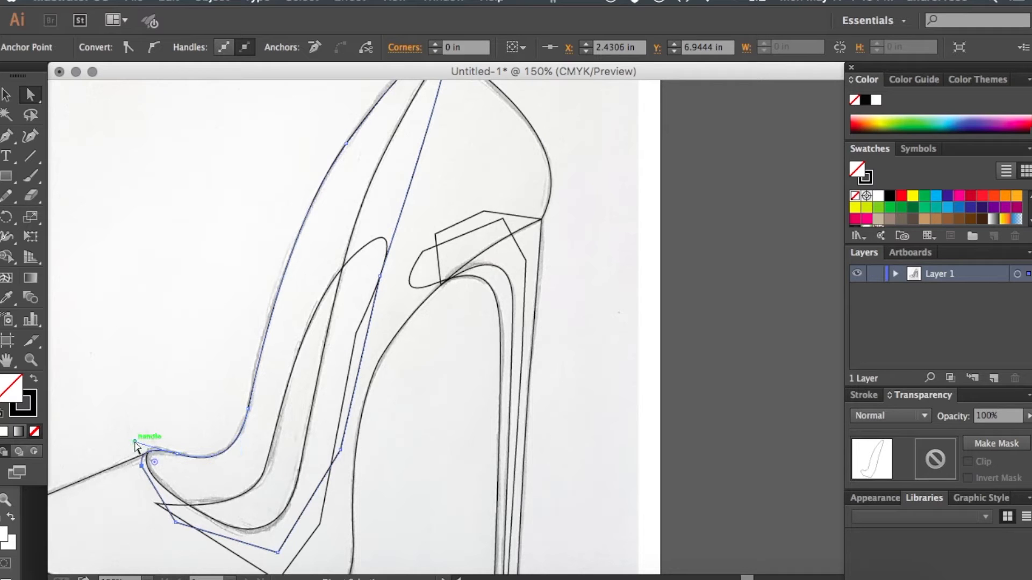
click(139, 406)
- Trace the small cap at the bottom of the heel as a closed shape with the Pen tool, and deselect it
click(6, 136)
scroll(276, 320, down, 5)
scroll(276, 313, down, 2)
key(super+equal)
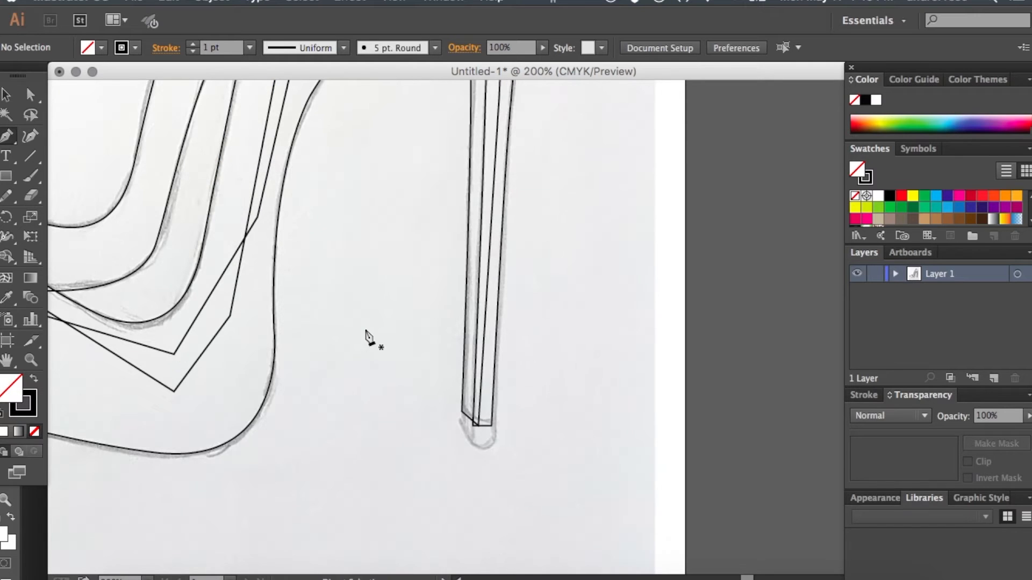
mouse_move(468, 417)
mouse_down()
mouse_move(493, 421)
mouse_move(514, 401)
mouse_move(493, 440)
mouse_move(456, 434)
mouse_up()
click(492, 439)
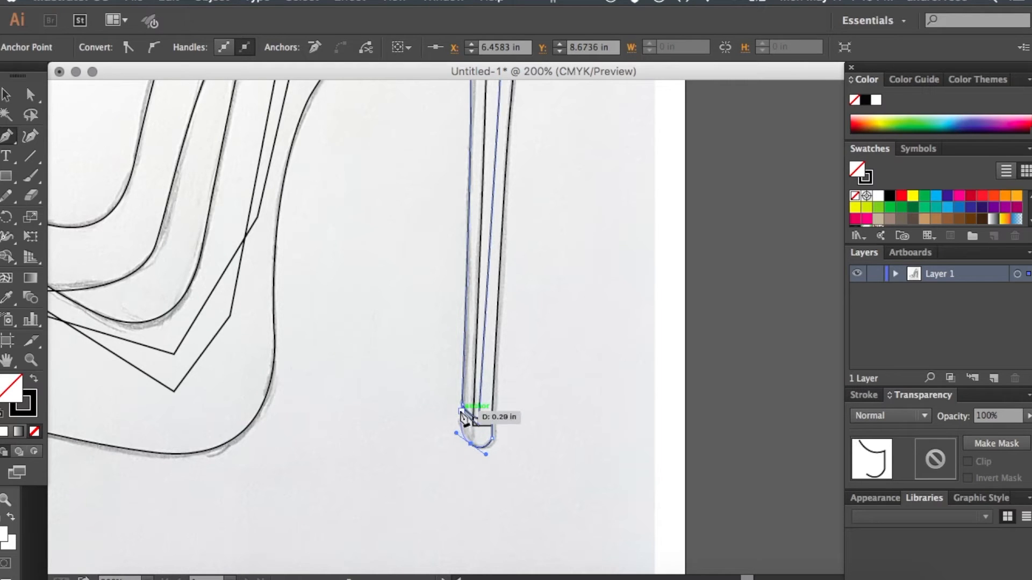
drag(470, 444, 461, 407)
click(7, 95)
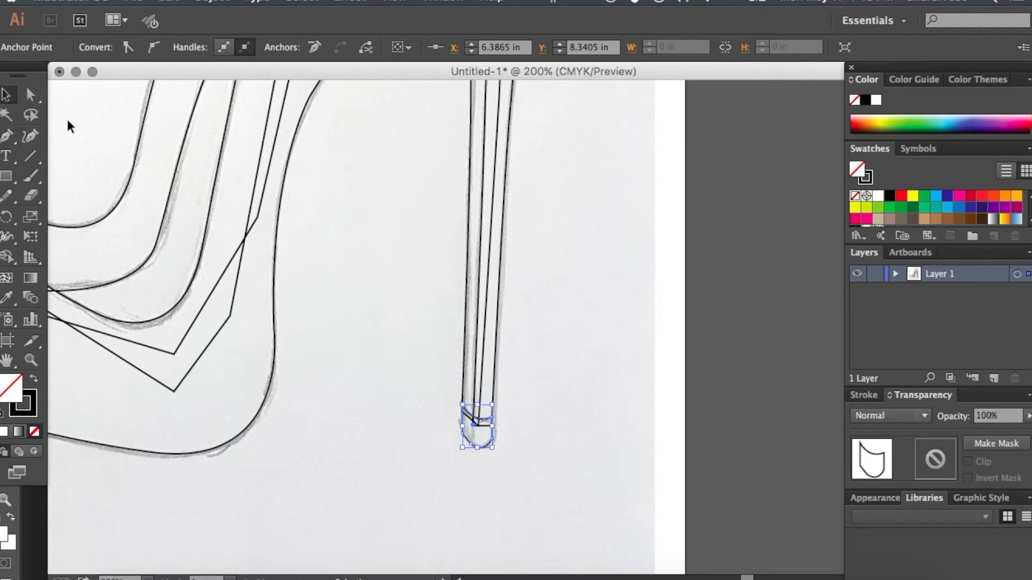
click(68, 126)
key(super+minus)
key(super+minus)
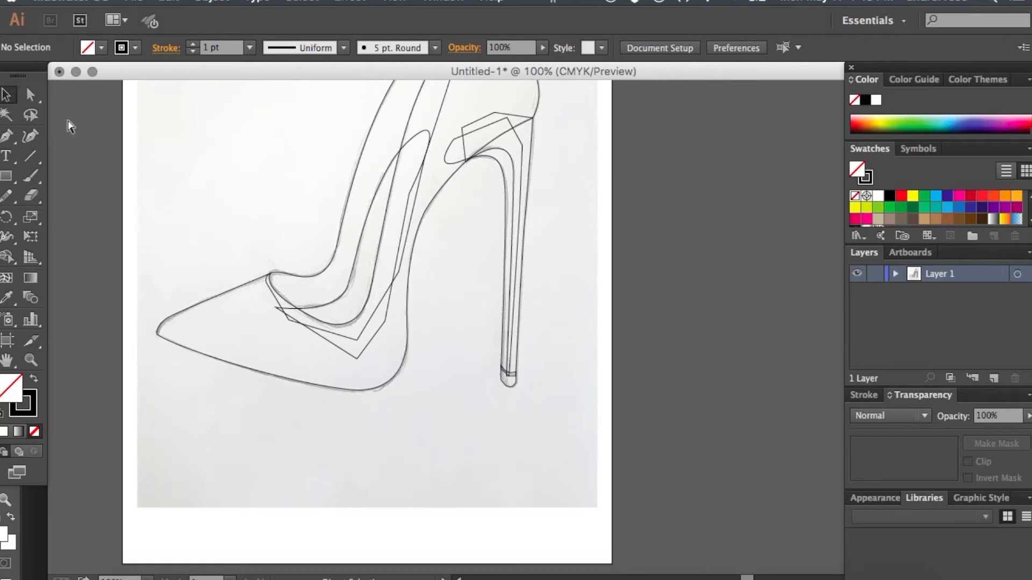
scroll(199, 172, up, 5)
click(31, 95)
click(6, 95)
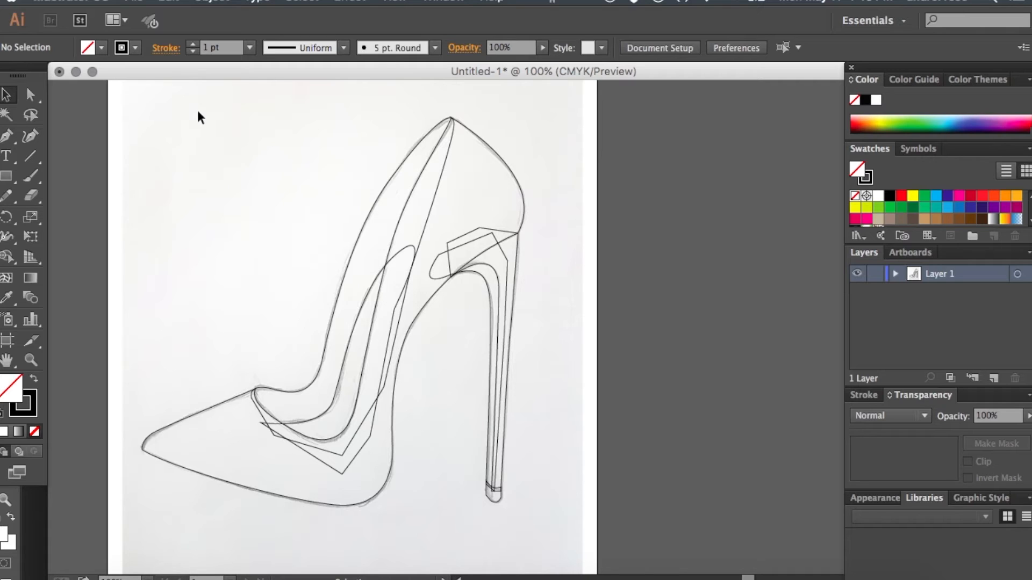
- Select all the traced shoe paths, apply the default white fill and black stroke, and deselect them
key(super+minus)
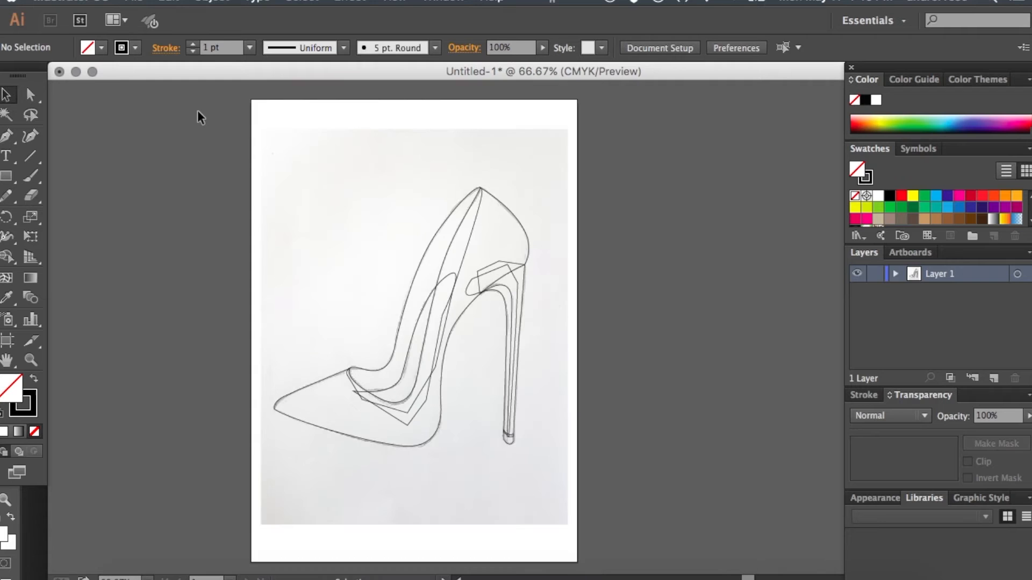
key(super+equal)
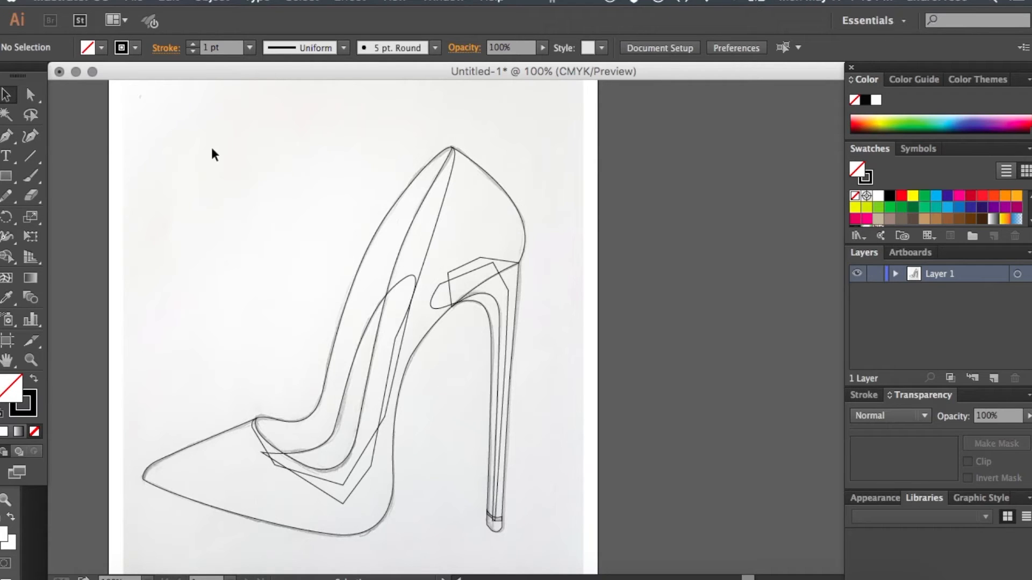
drag(196, 133, 547, 545)
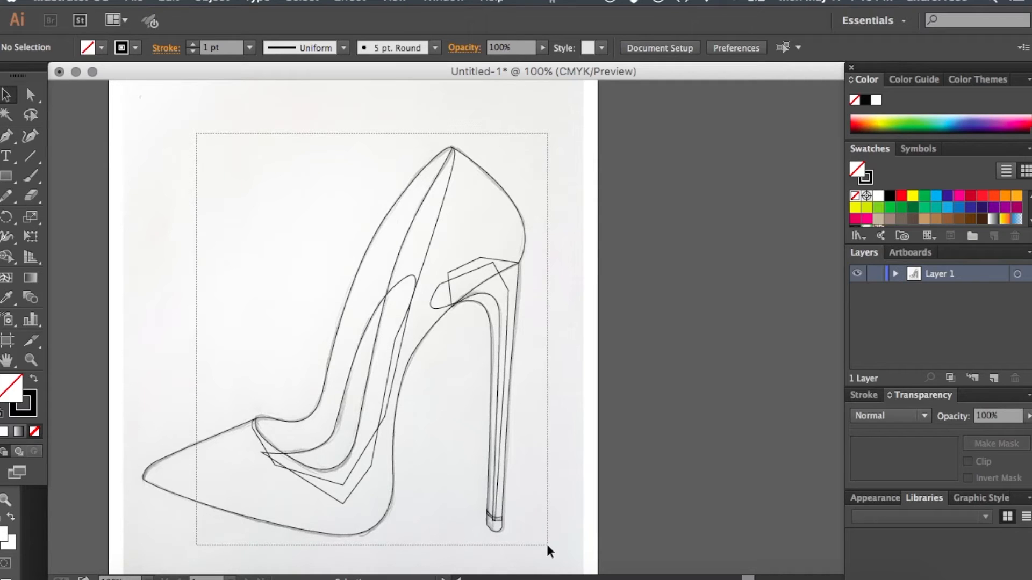
drag(547, 545, 547, 545)
click(20, 410)
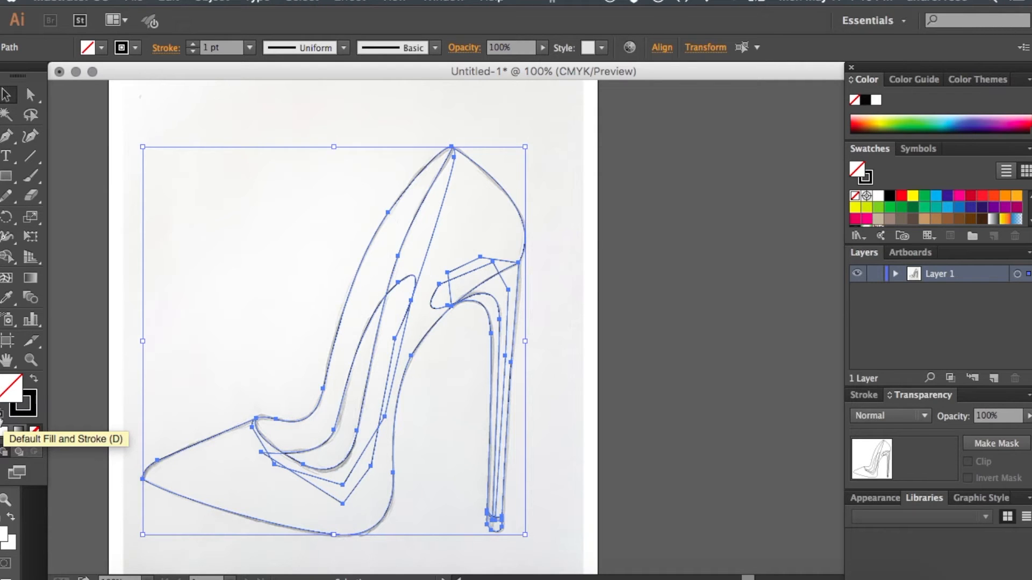
click(4, 429)
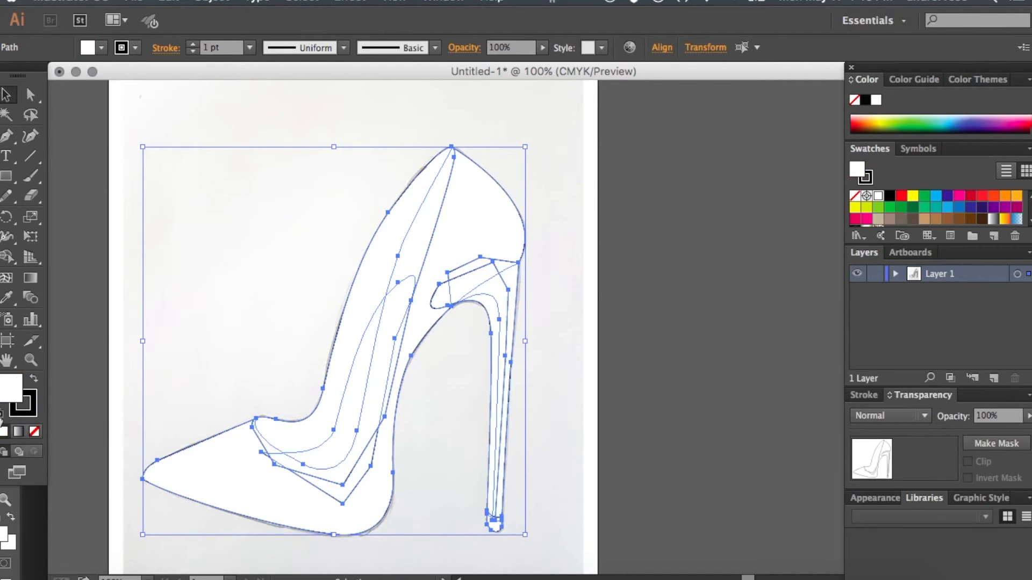
click(181, 278)
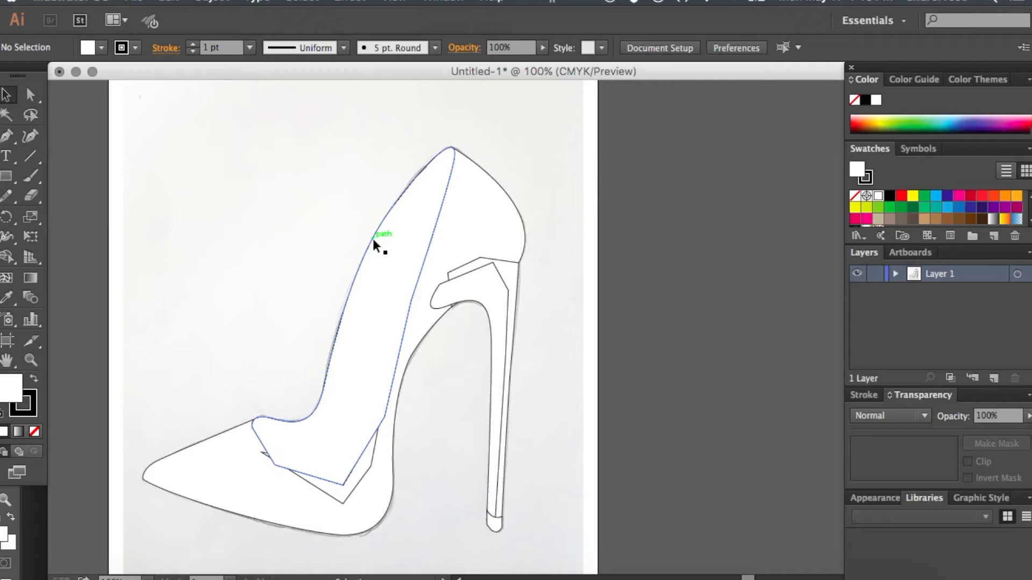
click(377, 254)
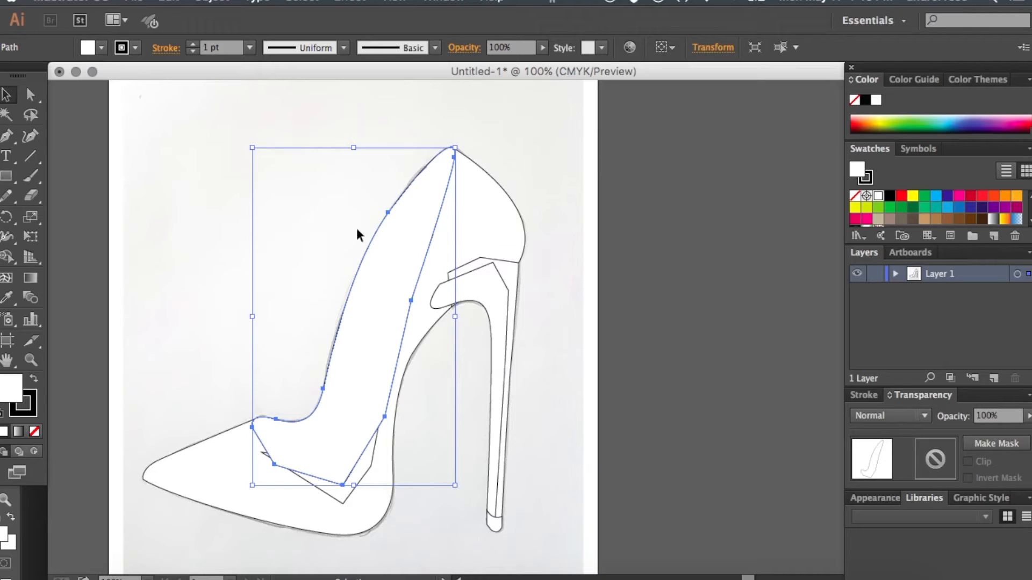
click(356, 228)
click(380, 246)
click(331, 219)
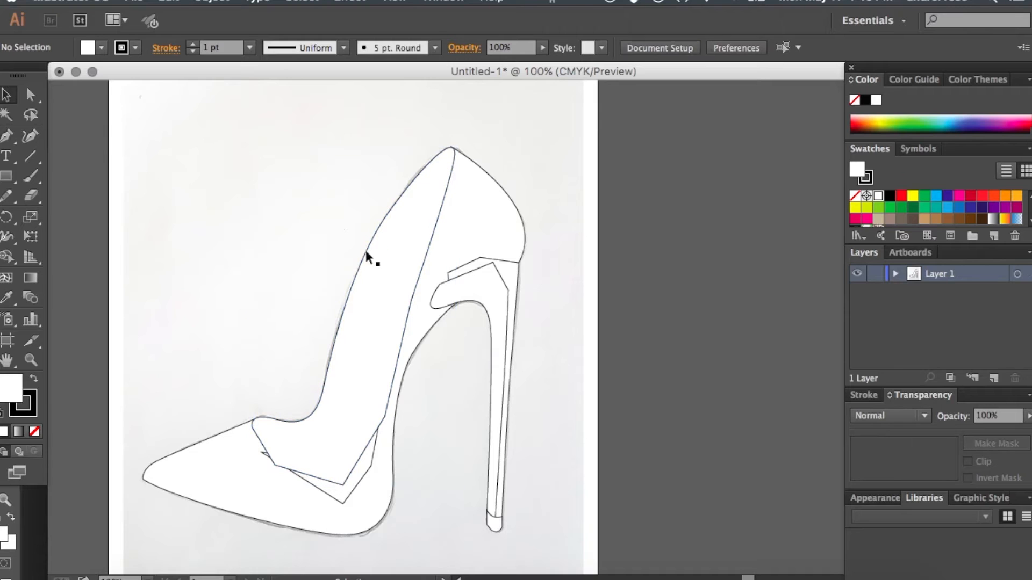
click(368, 254)
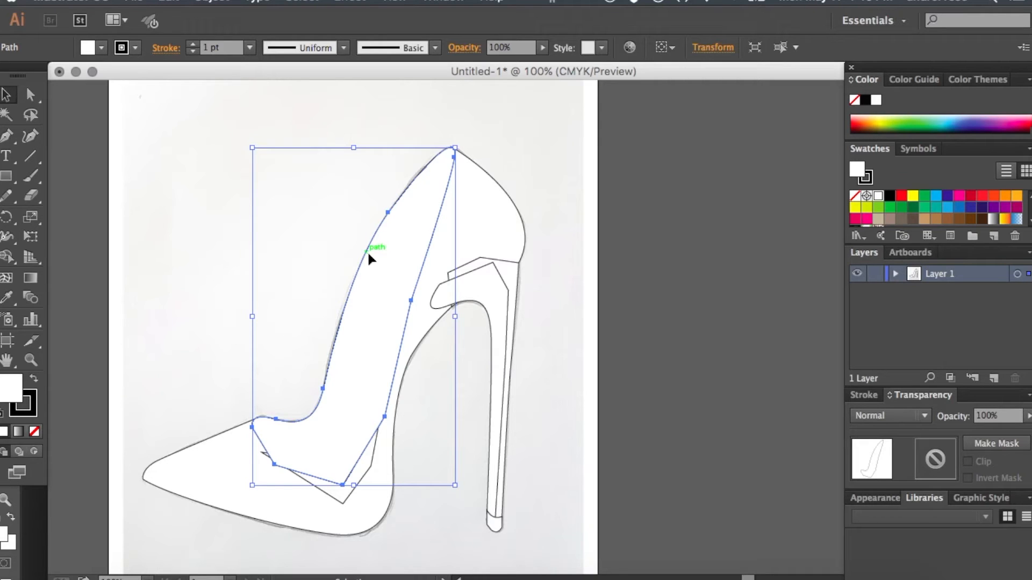
right_click(368, 256)
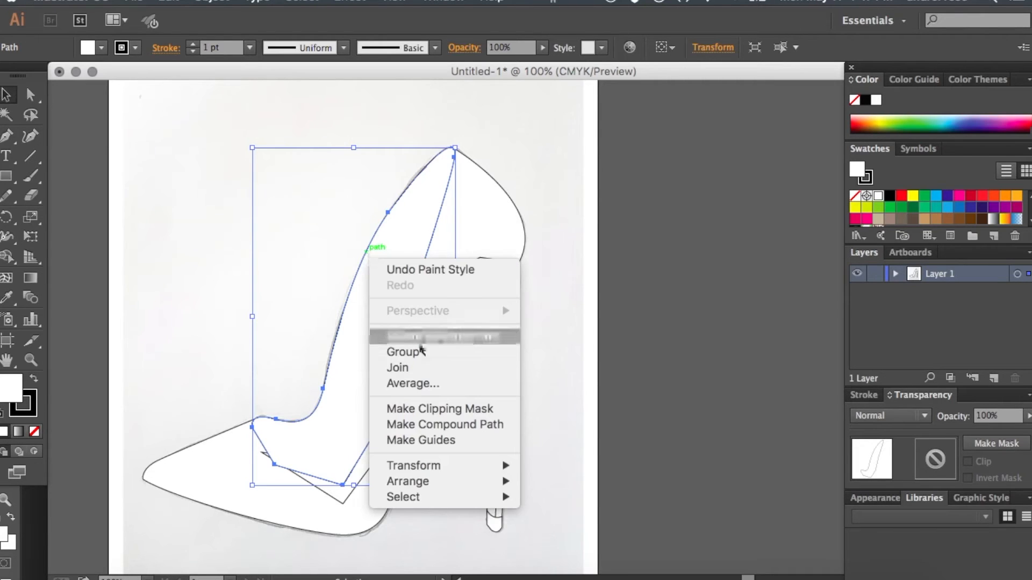
click(295, 293)
right_click(294, 292)
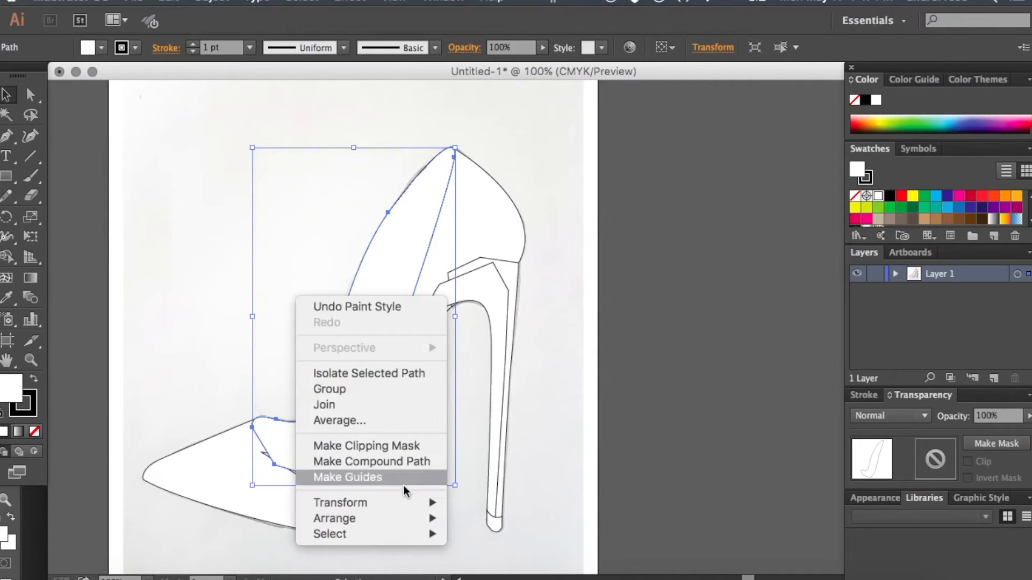
mouse_move(377, 502)
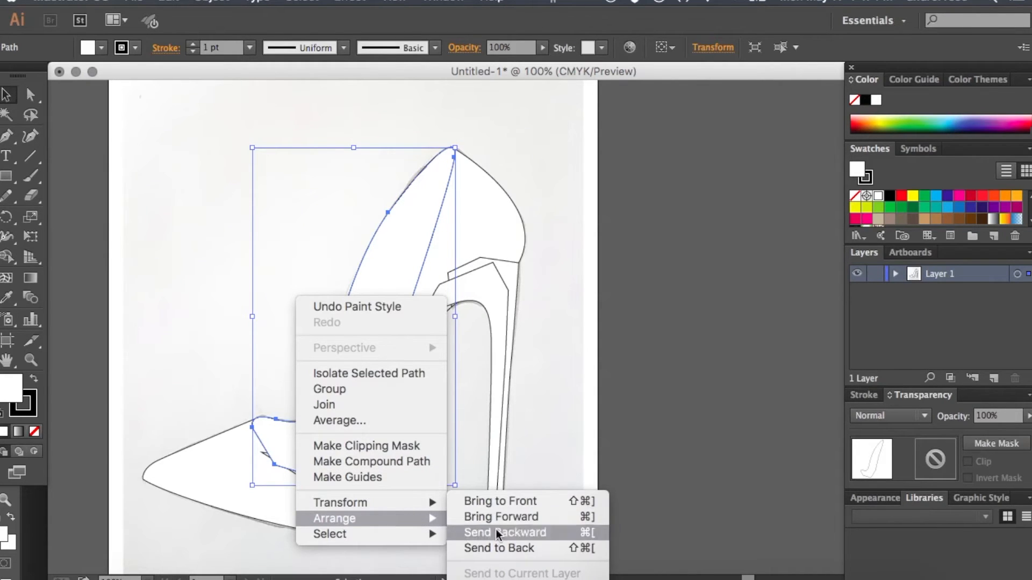
click(198, 325)
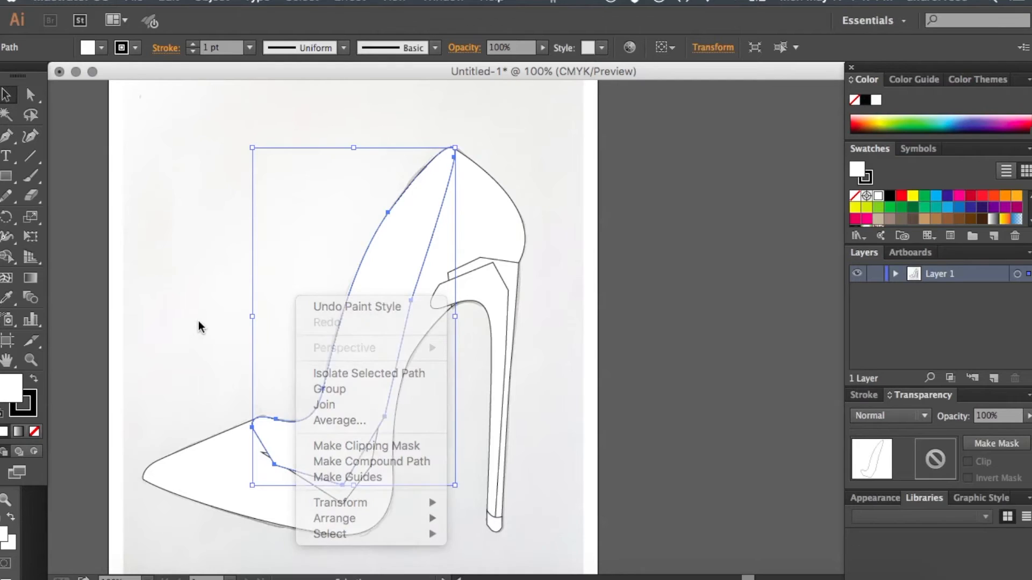
click(311, 243)
- Send the shoe's far-side shape backward until it sits behind the lining and the shoe body, and deselect it
click(359, 275)
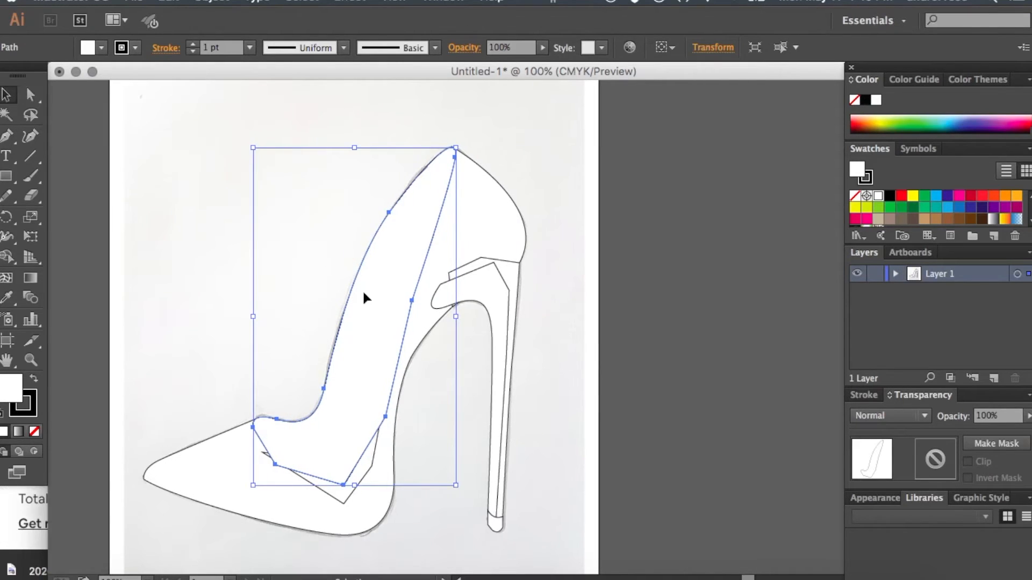
key(a)
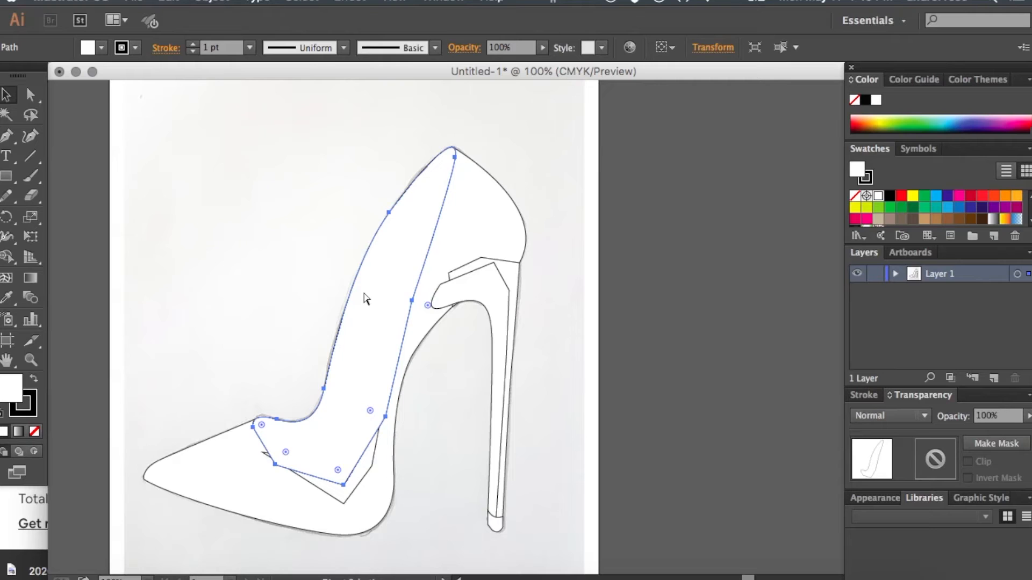
key(v)
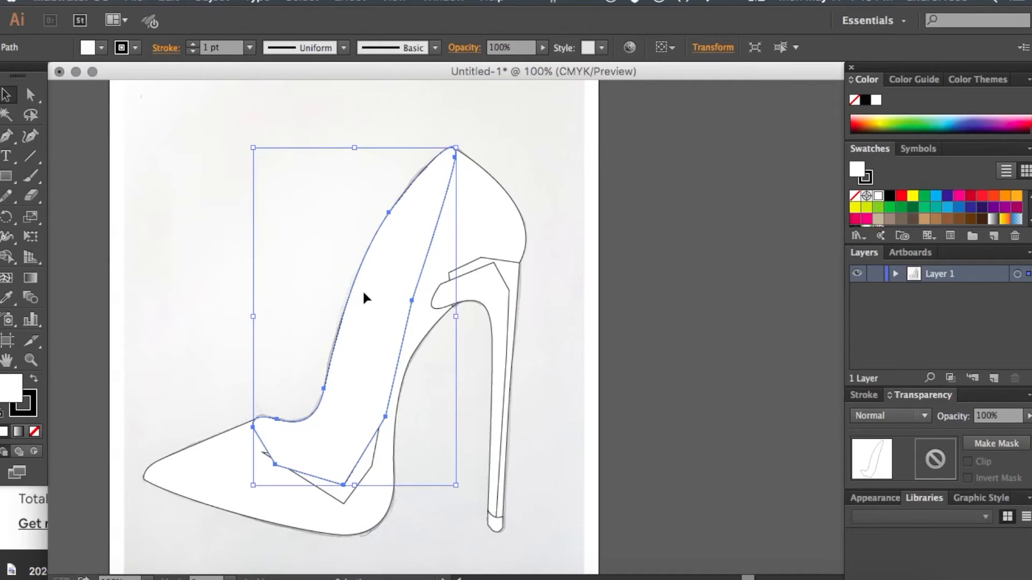
key(a)
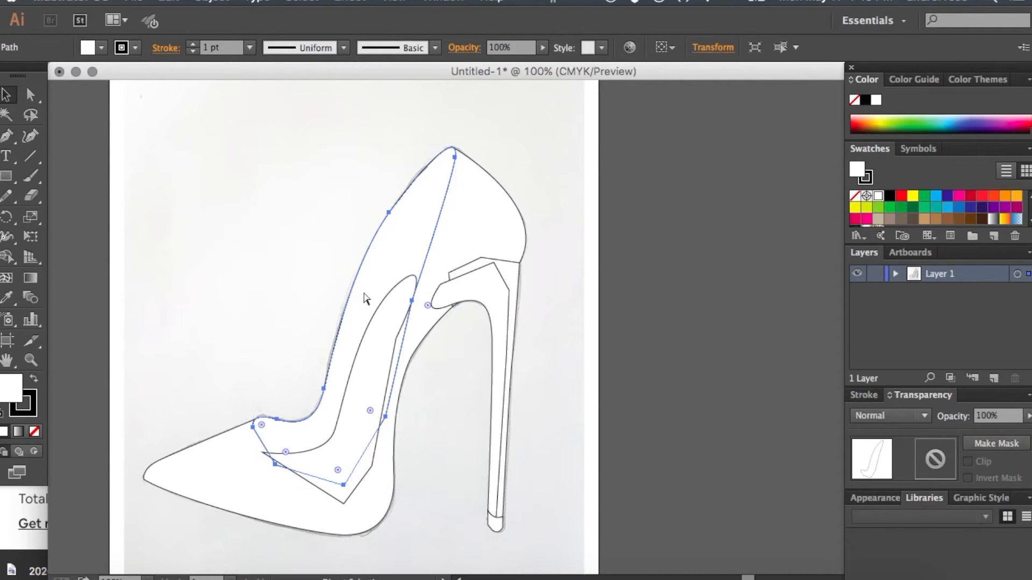
key(v)
key(a)
key(v)
key(a)
key(super+[)
key(super+[)
key(super+])
key(v)
click(334, 263)
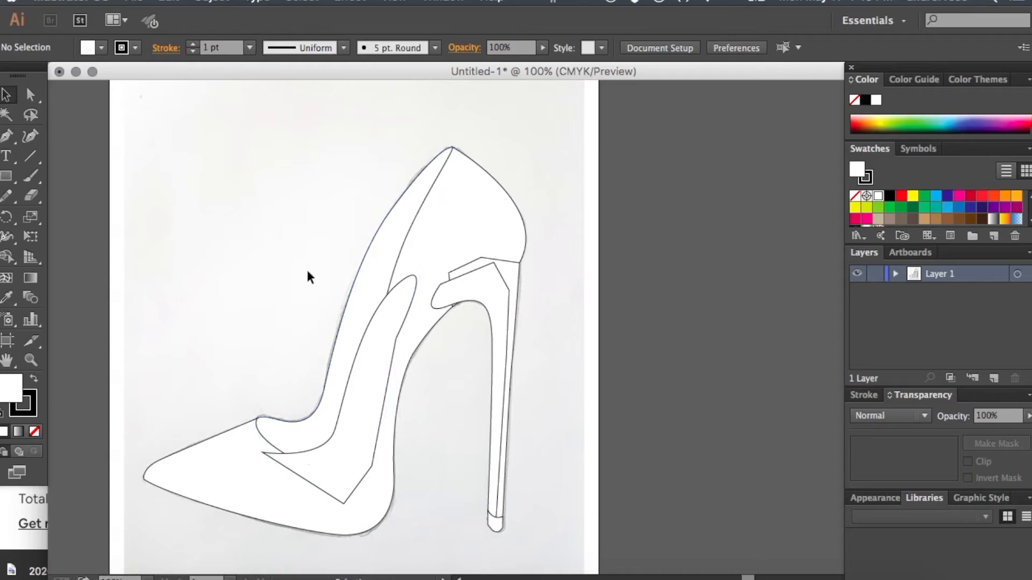
- Bring the shoe body forward so it covers the overlapping parts of the lining and heel shapes, and deselect it
click(367, 357)
key(super+[)
click(455, 211)
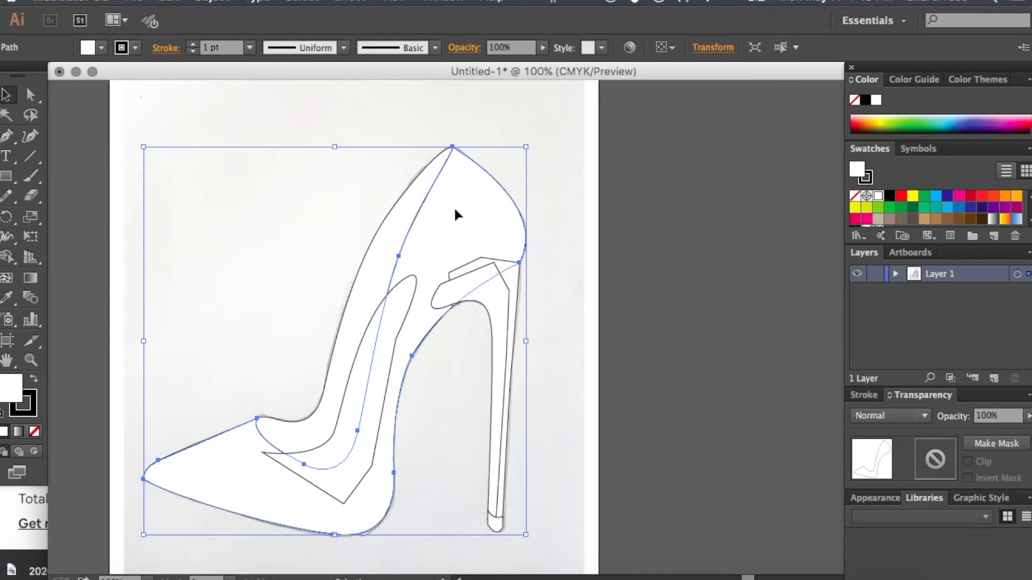
key(a)
key(super+bracketright)
key(super+bracketright)
key(super+bracketright)
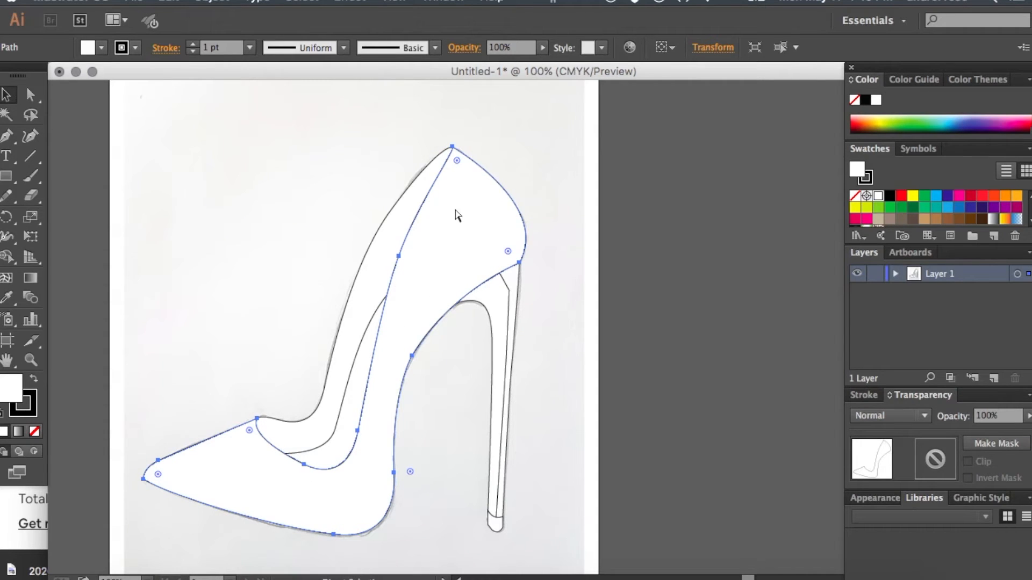
key(v)
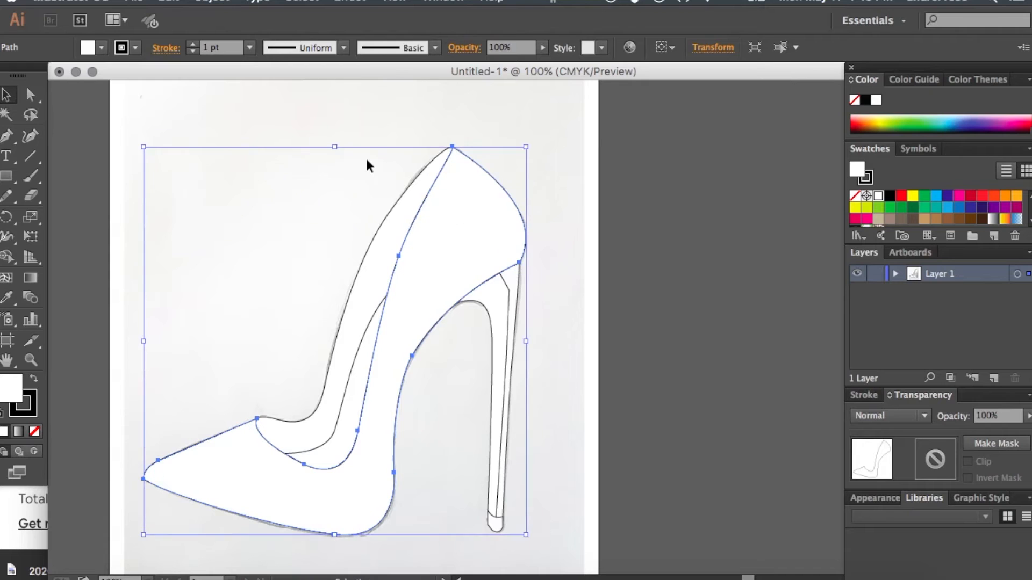
click(366, 156)
- Send the heel's inner front shape backward behind the outer heel shape, and deselect it
click(499, 307)
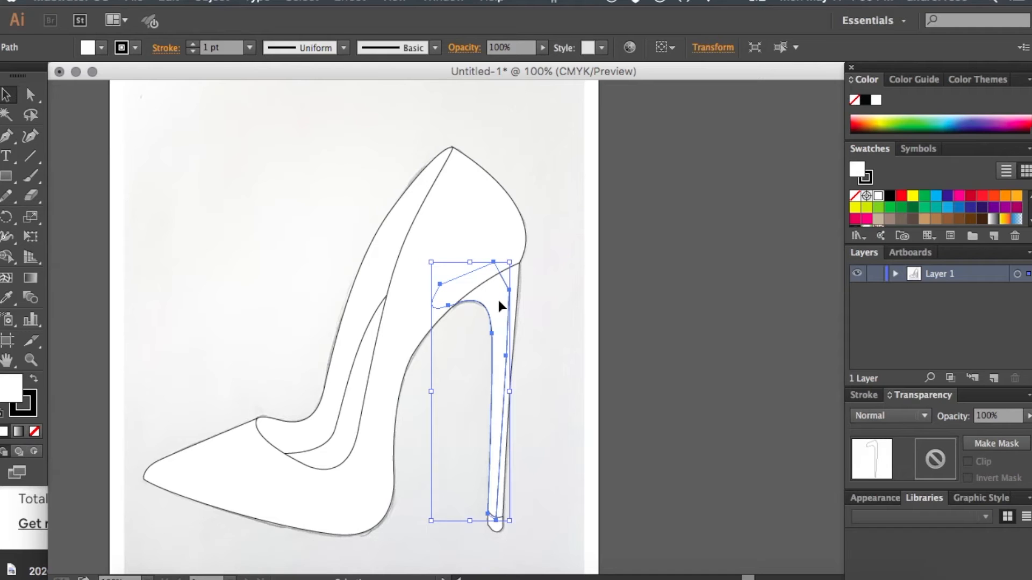
key(a)
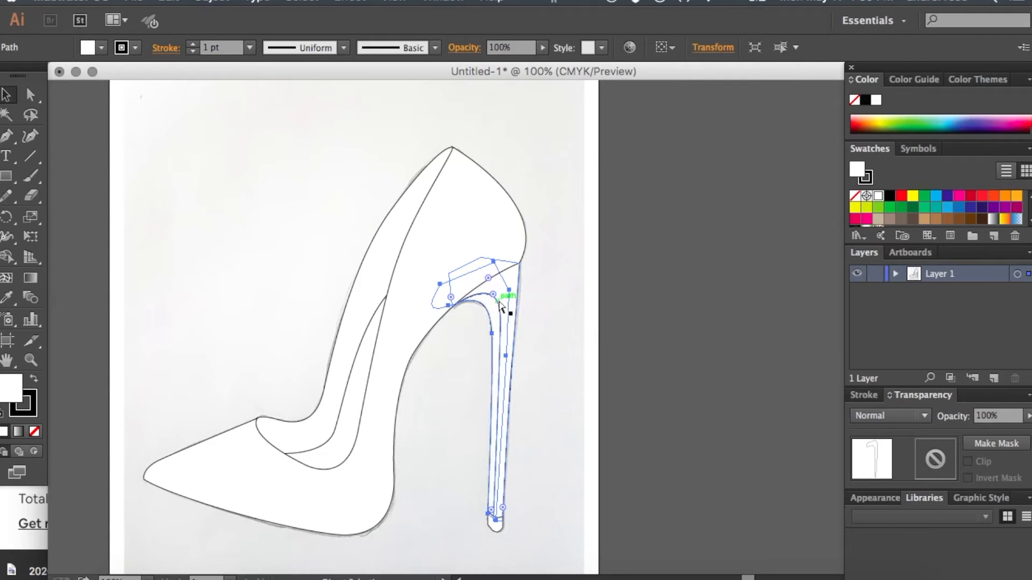
click(586, 288)
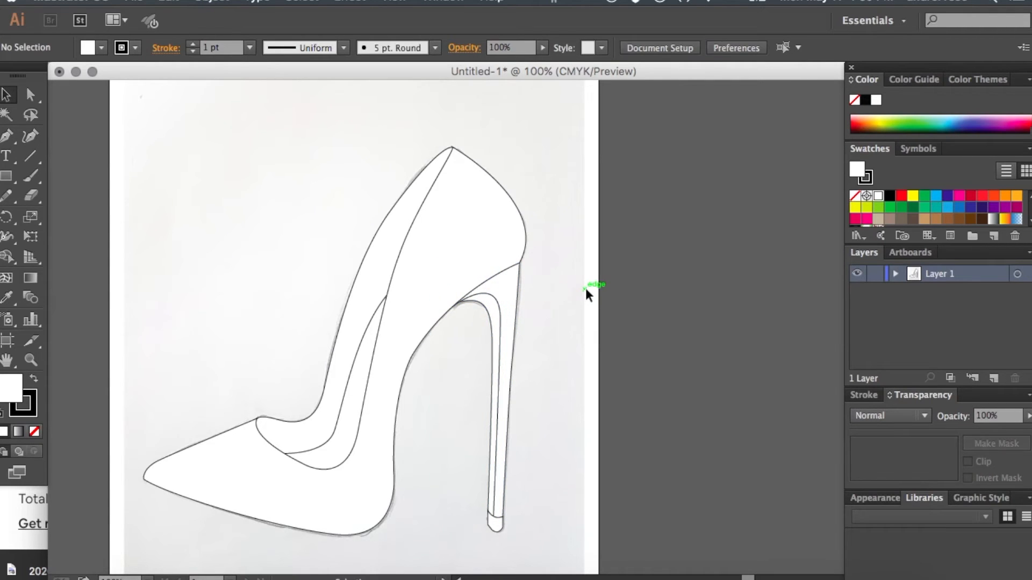
key(super+minus)
key(super+equal)
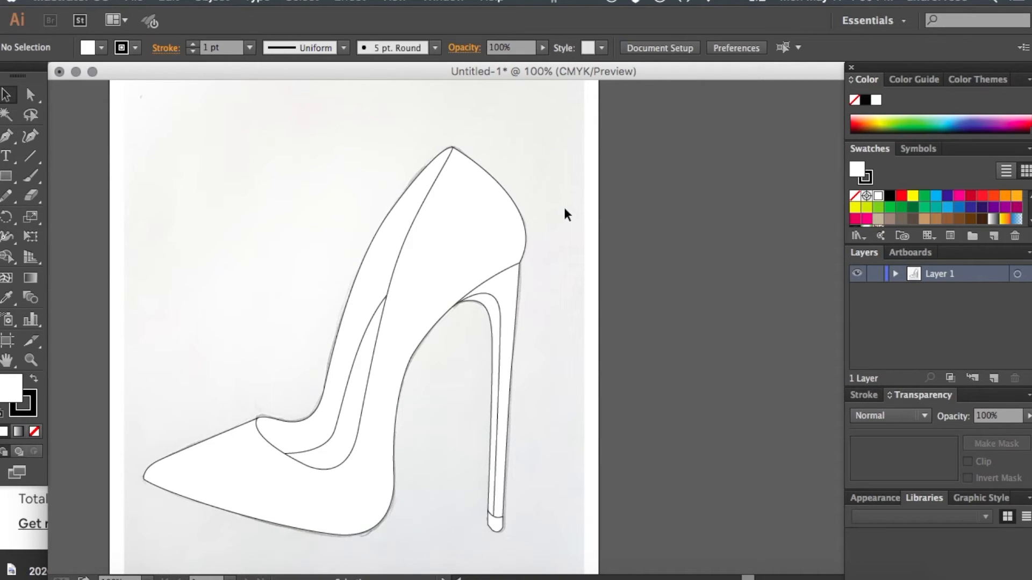
key(super+minus)
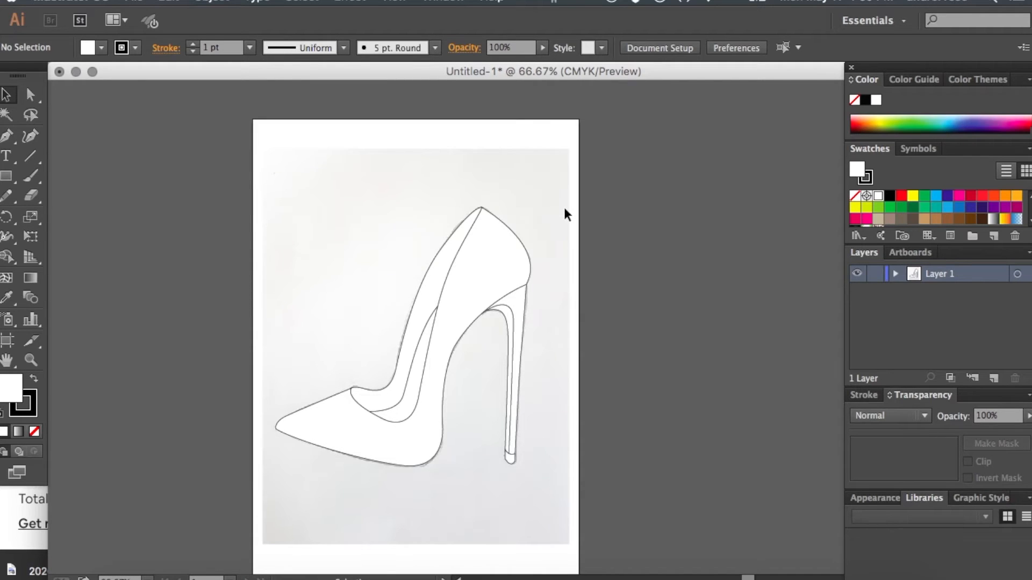
key(super+equal)
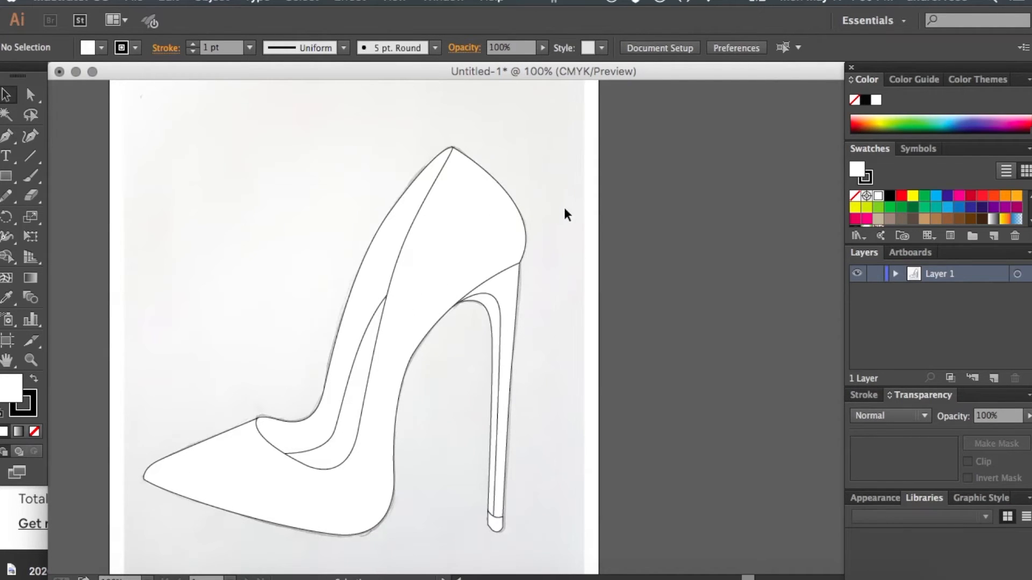
click(495, 219)
click(568, 172)
click(452, 247)
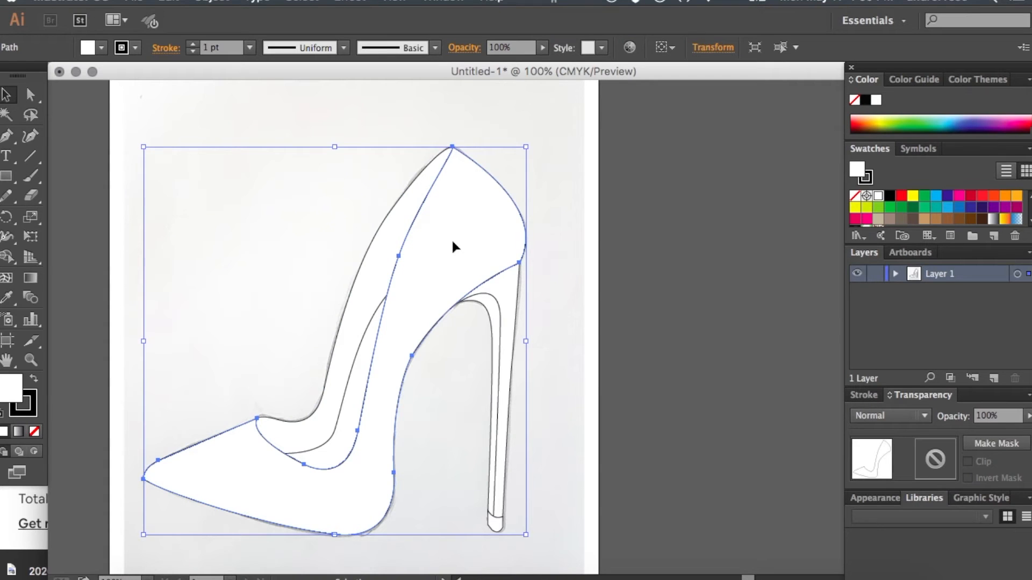
click(351, 210)
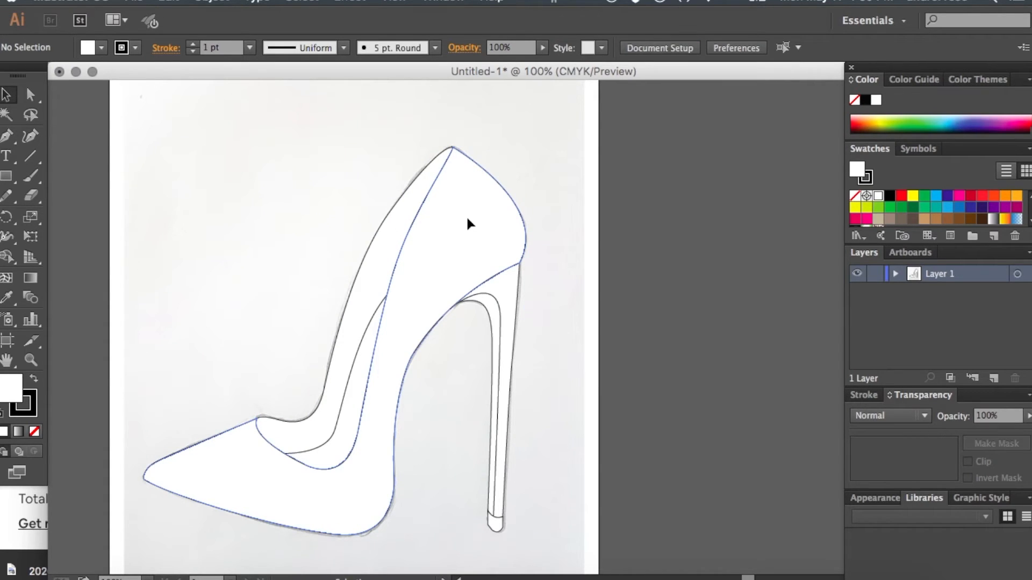
- Fill the shoe body and the outer heel shape together with red FF0000, and deselect them
click(467, 220)
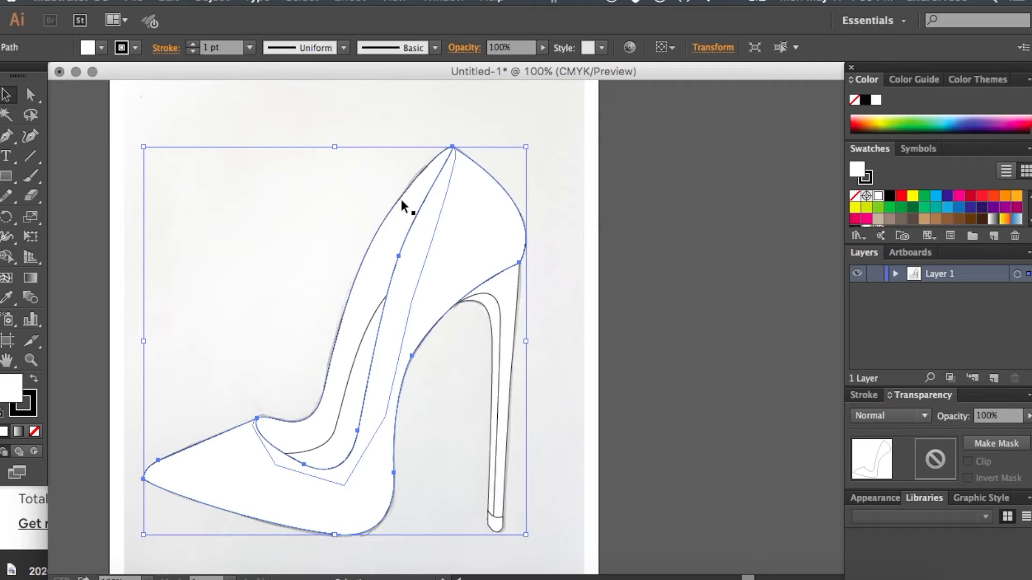
shift+click(509, 285)
double_click(3, 397)
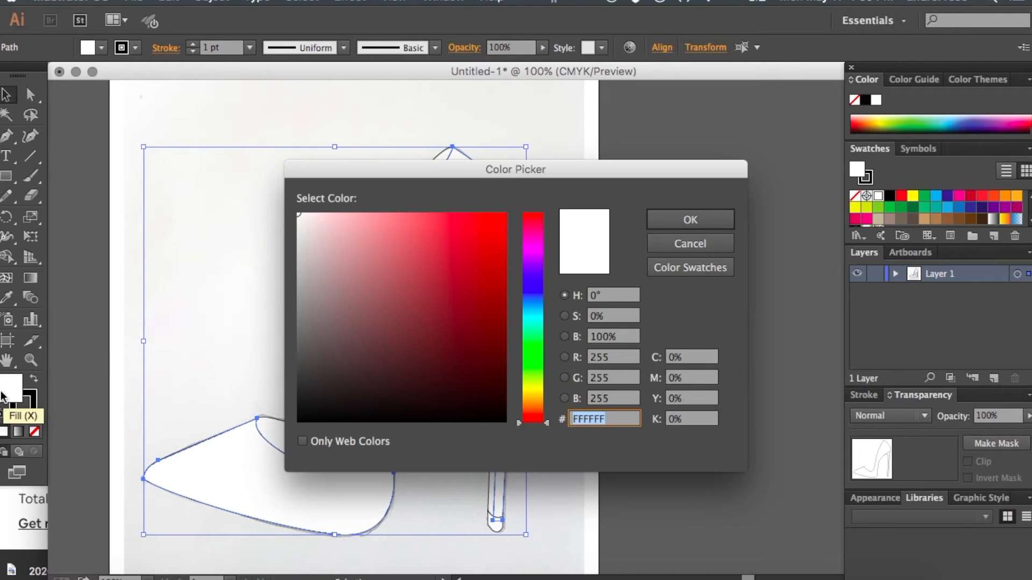
text(ff0000)
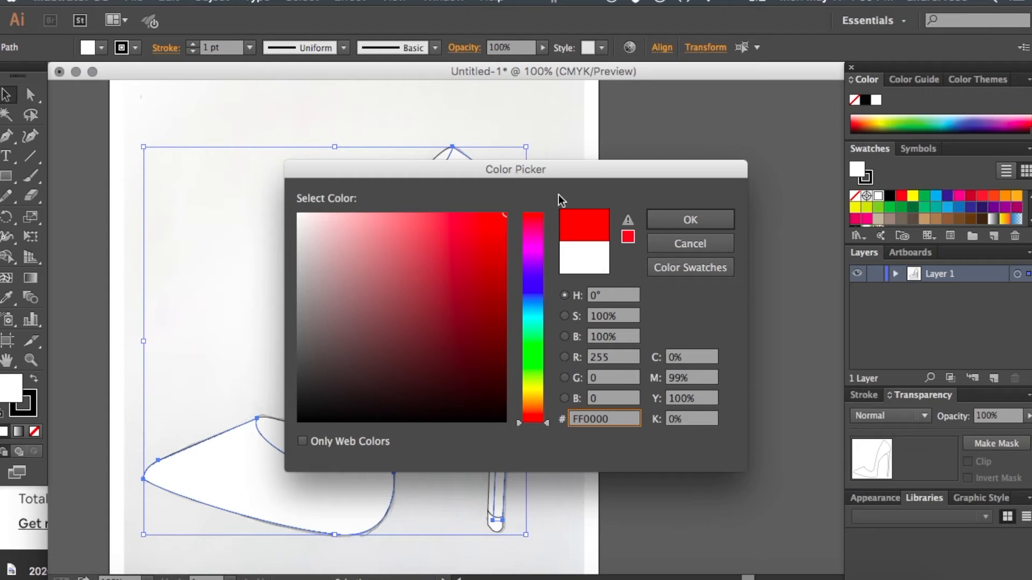
click(664, 216)
click(673, 222)
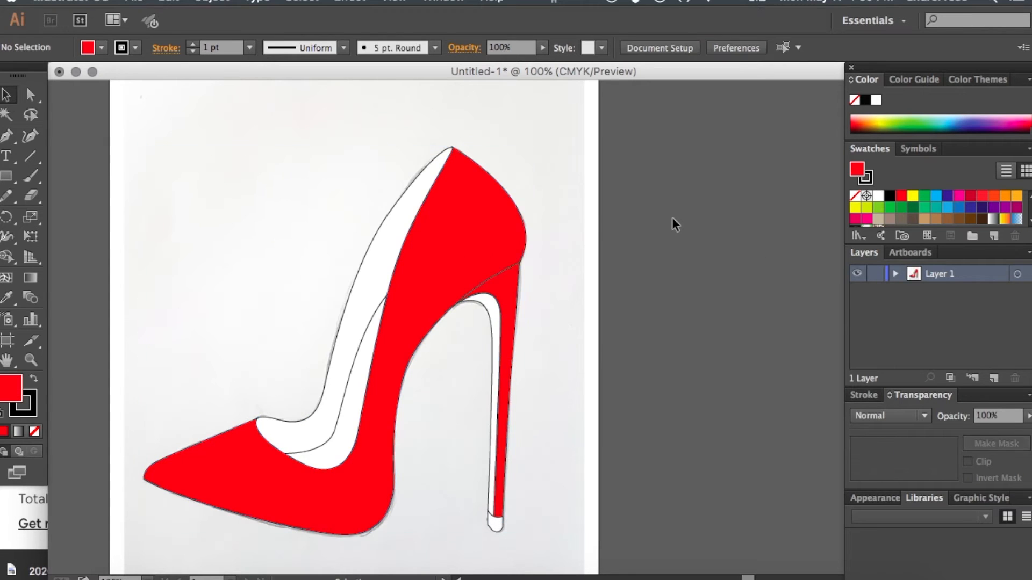
- Fill the shoe's far-side shape with pale peach FFE8D7 and deselect it
click(371, 266)
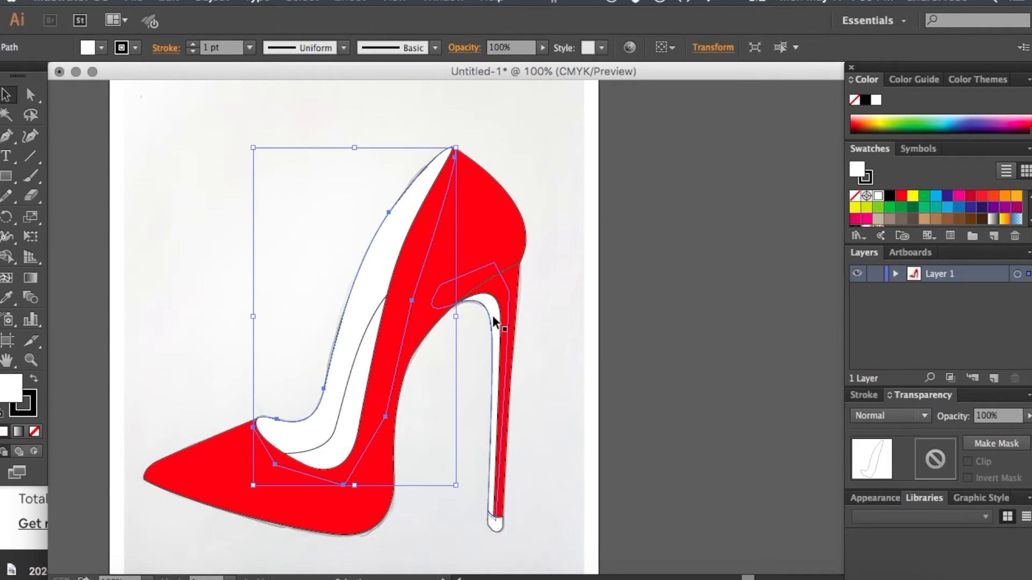
click(325, 220)
click(376, 240)
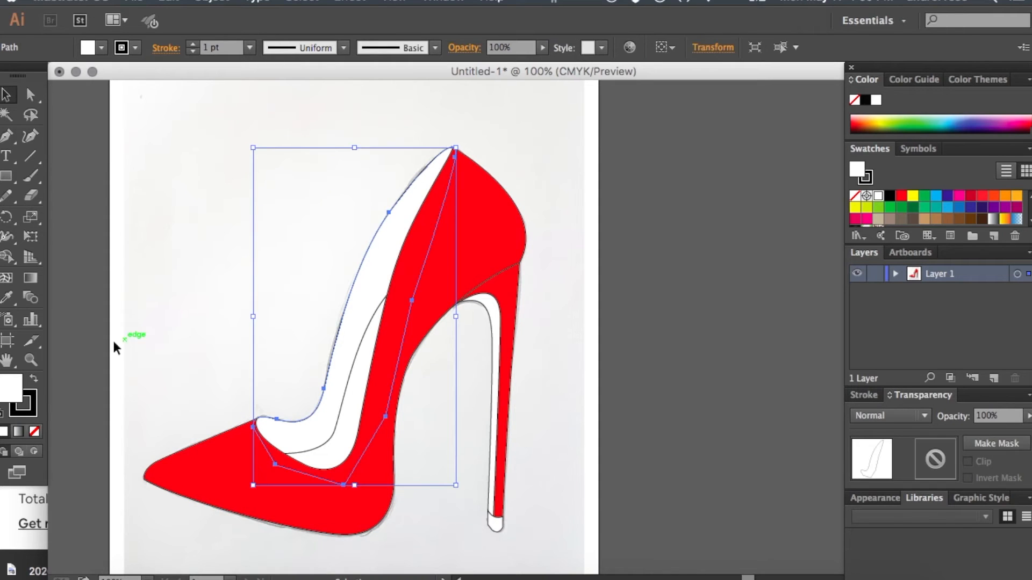
double_click(14, 396)
drag(535, 419, 535, 408)
drag(335, 214, 329, 214)
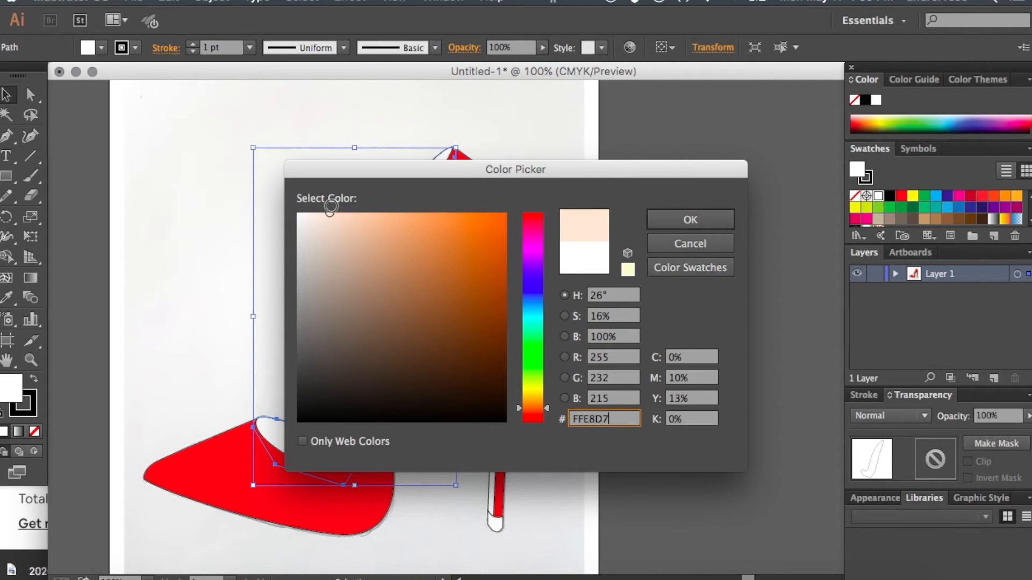
click(688, 223)
click(239, 278)
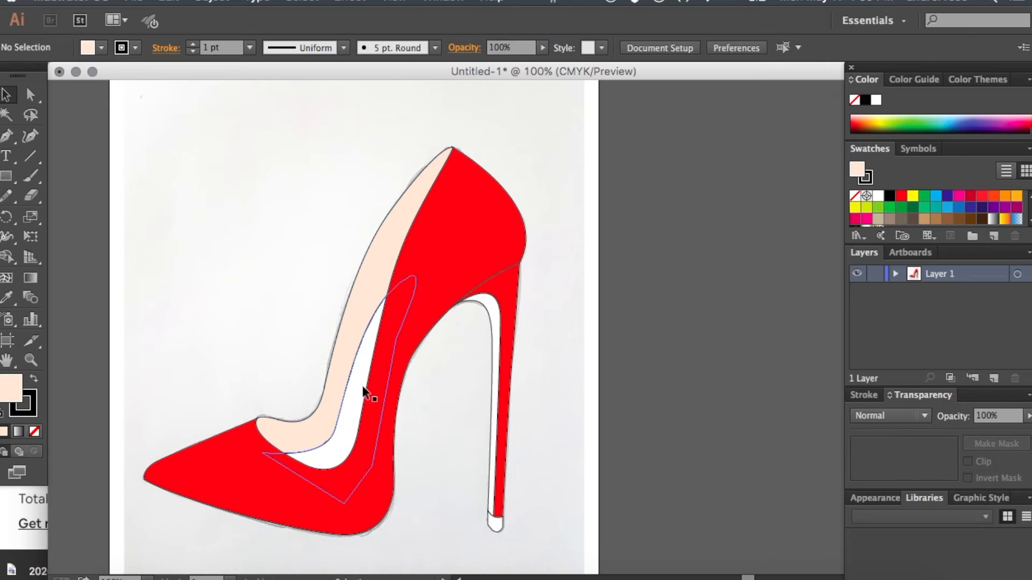
- Copy the far-side shape's peach fill onto the white lining shape with the Eyedropper, and deselect it
click(363, 391)
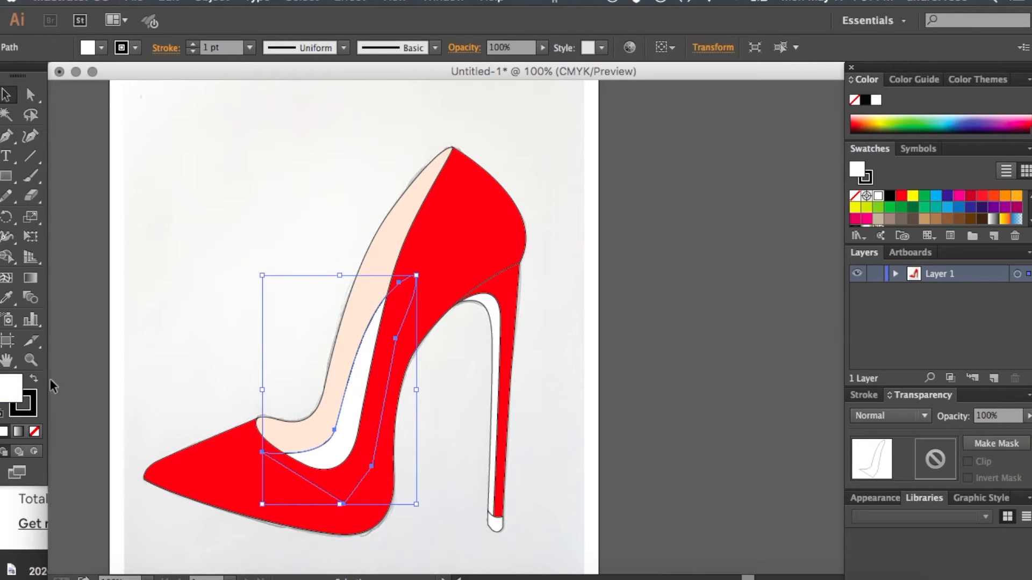
click(283, 317)
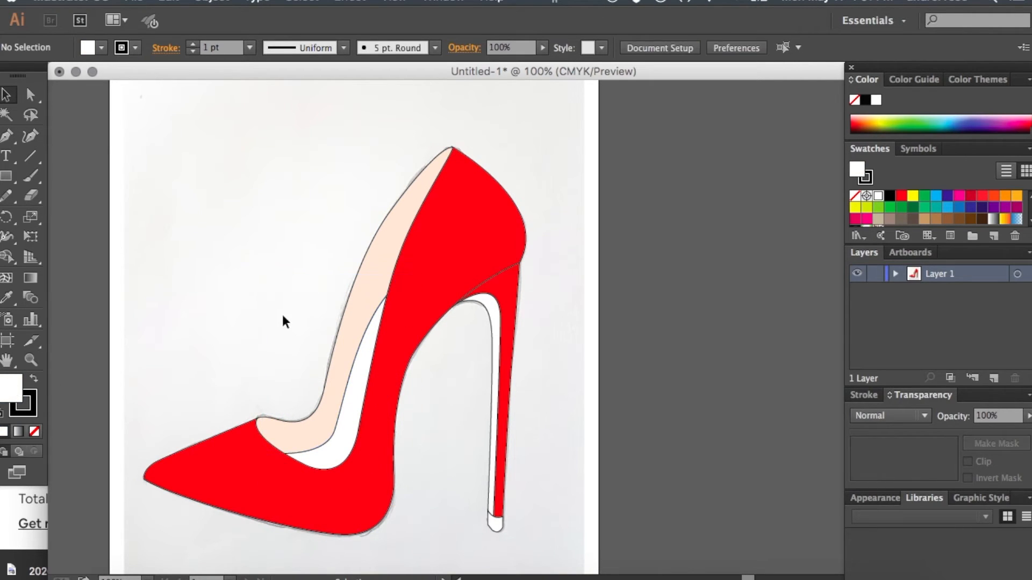
click(353, 436)
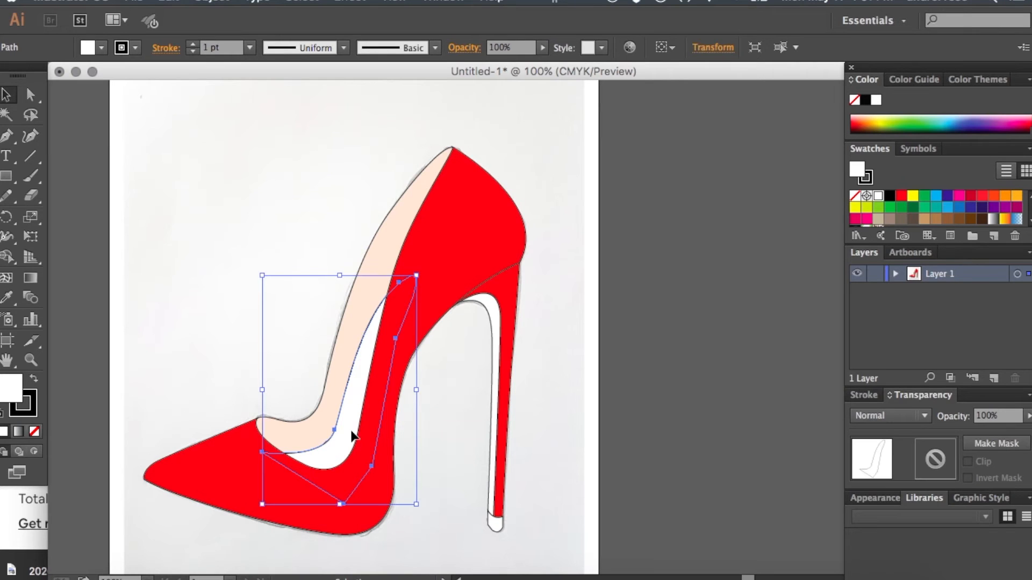
click(8, 302)
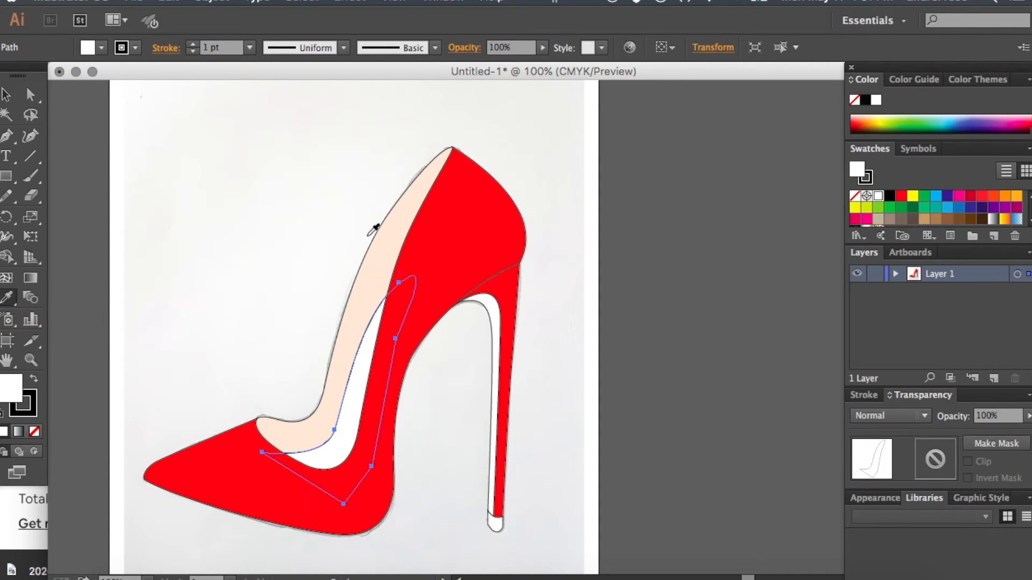
click(377, 241)
click(7, 95)
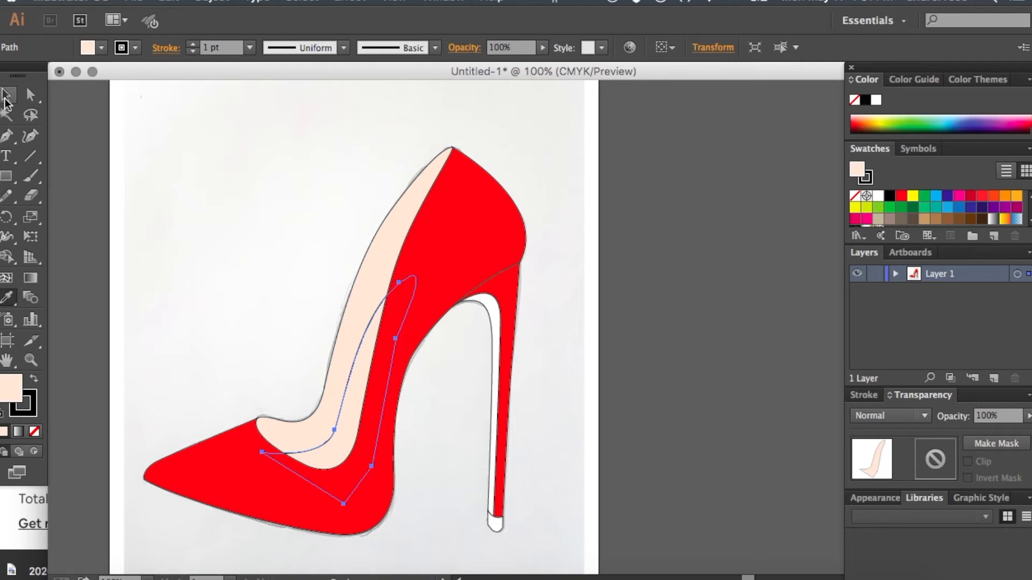
click(234, 157)
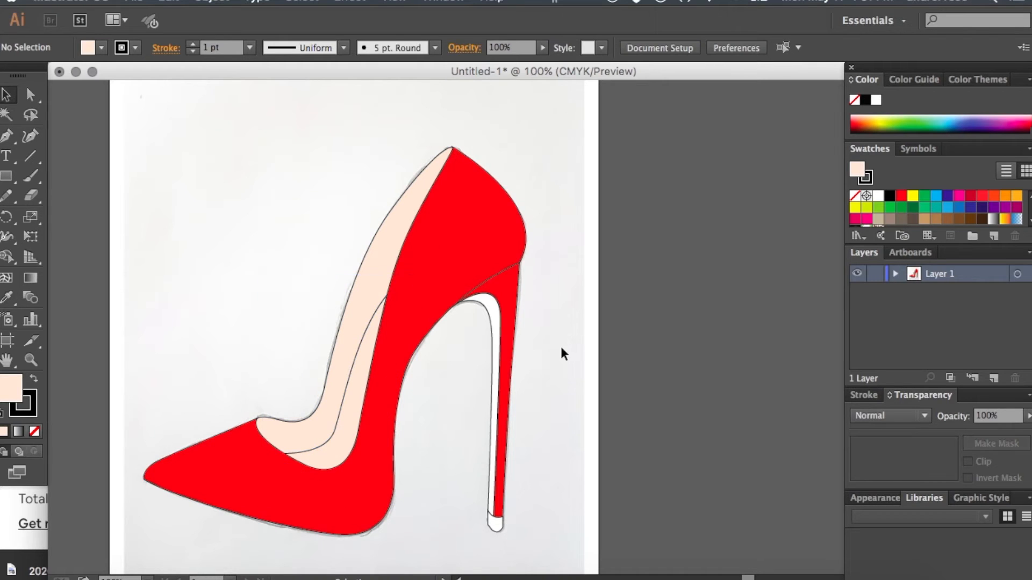
- Apply the same peach fill to the heel's inner front shape and the heel tip together using the Eyedropper, and deselect them
click(496, 328)
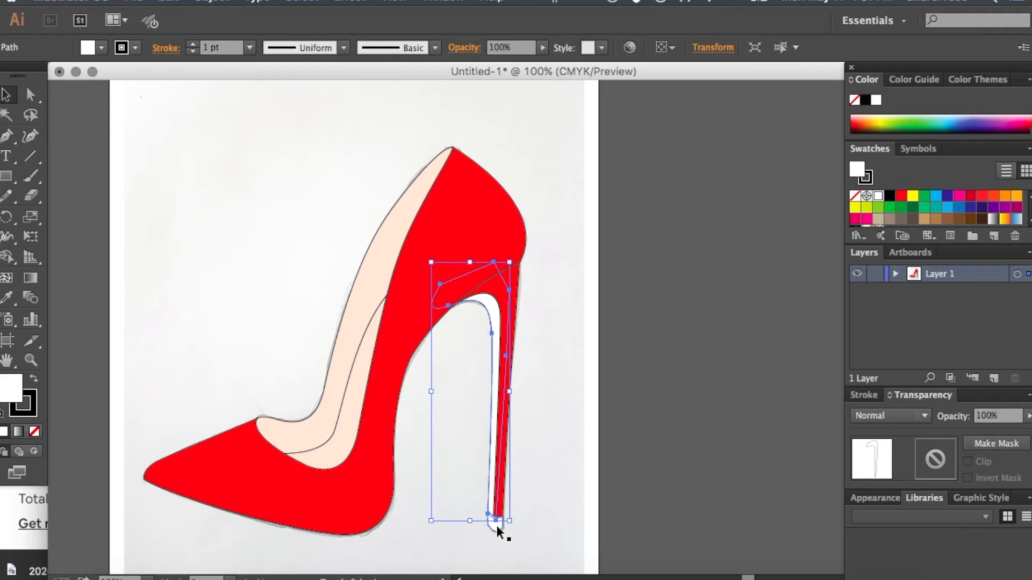
shift+click(496, 527)
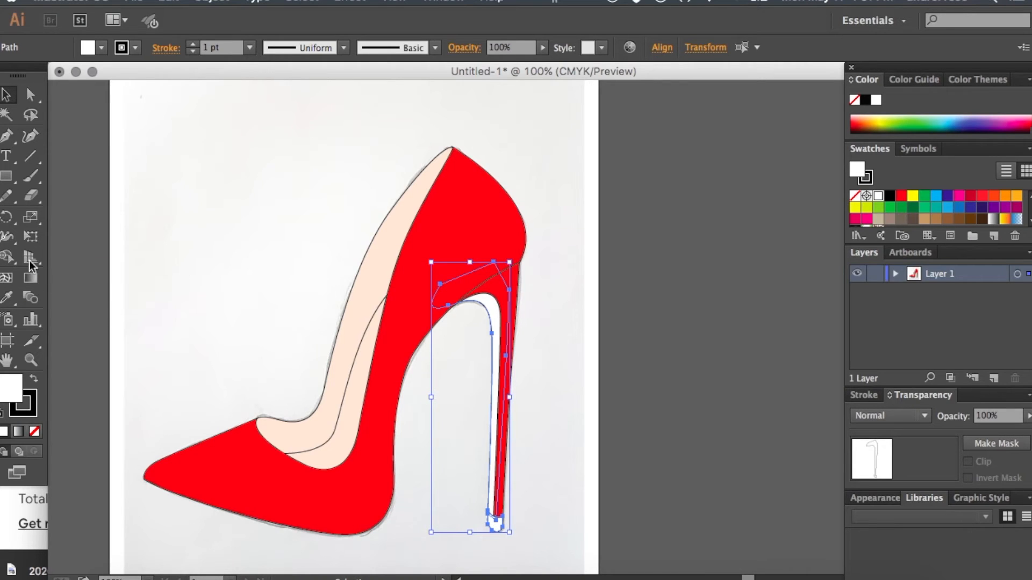
click(6, 297)
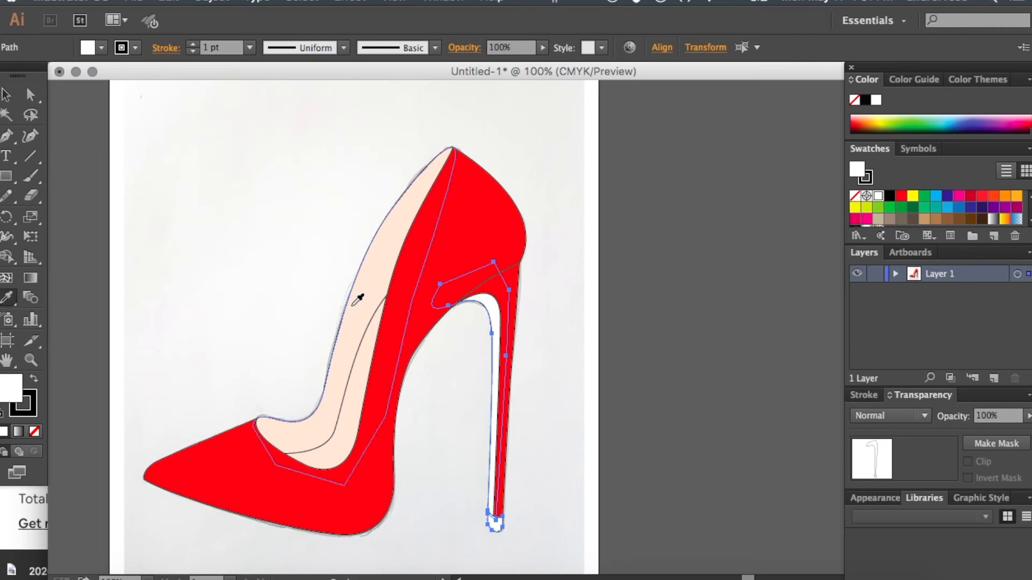
click(358, 296)
key(v)
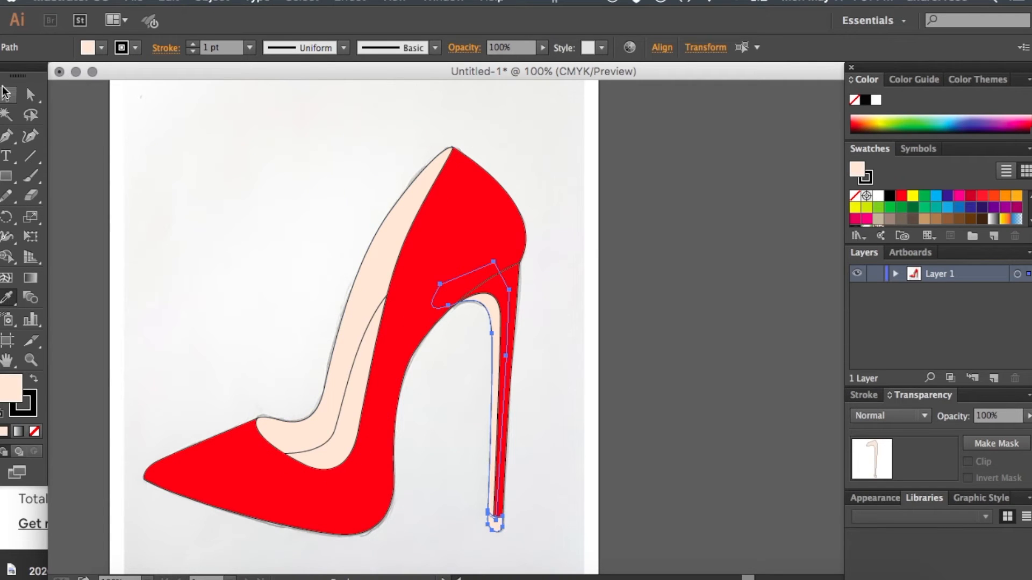
click(247, 157)
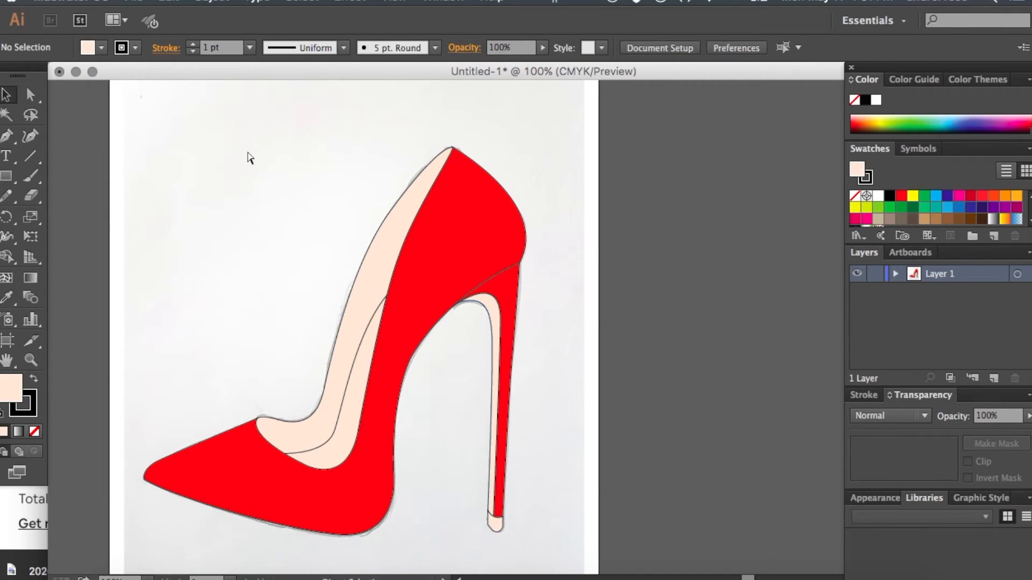
key(super+minus)
key(super+plus)
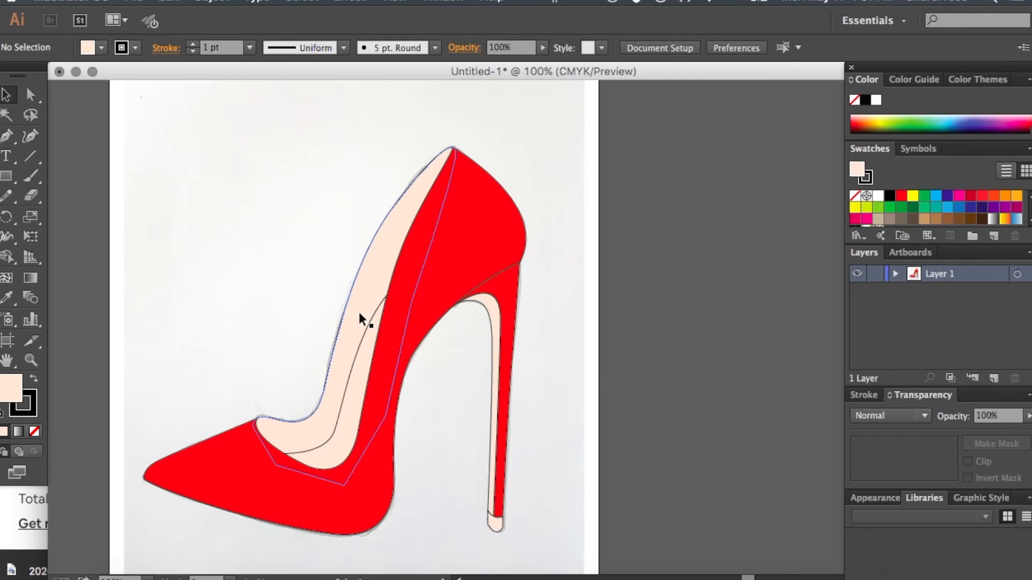
click(458, 212)
click(566, 173)
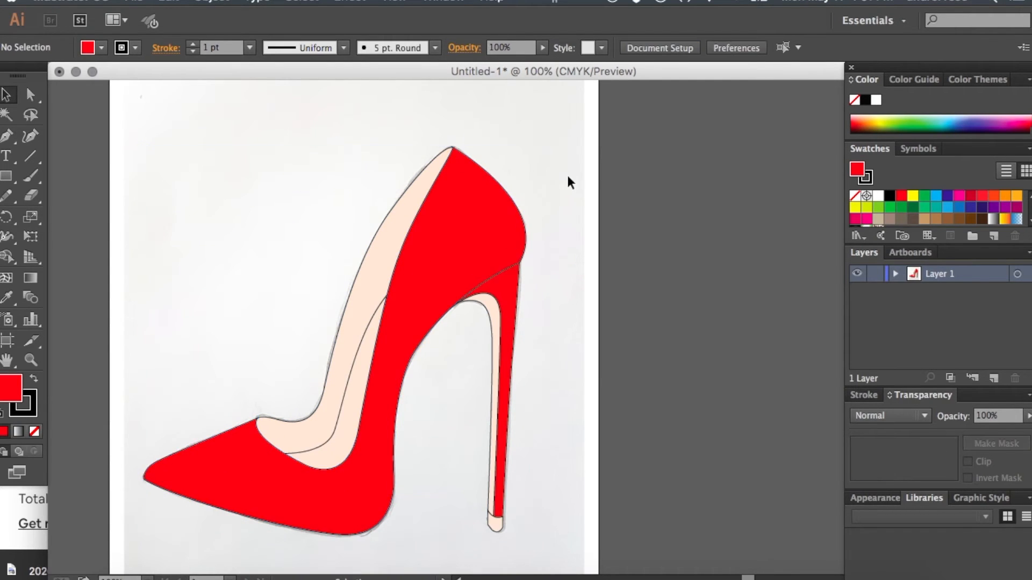
click(511, 299)
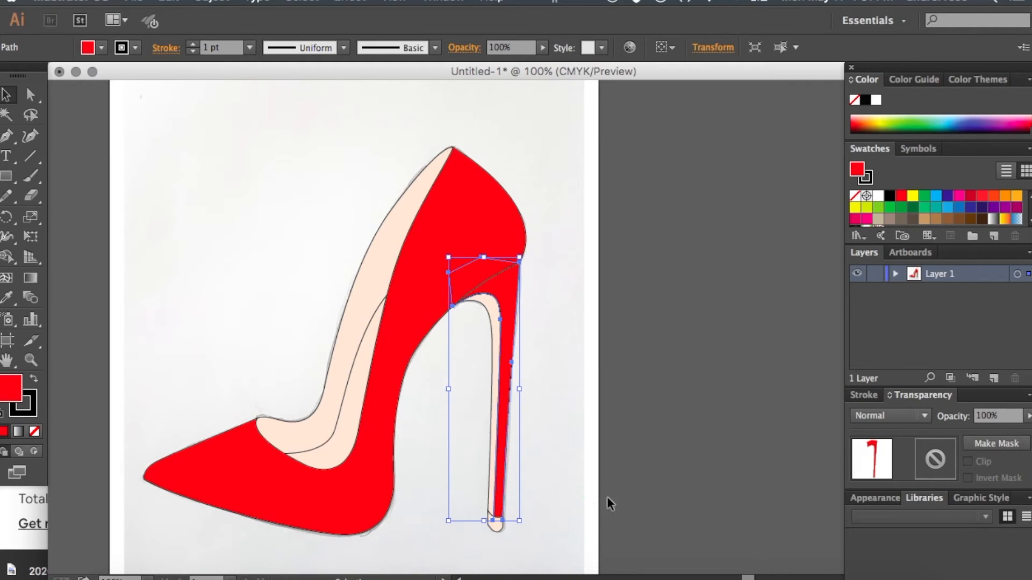
click(598, 455)
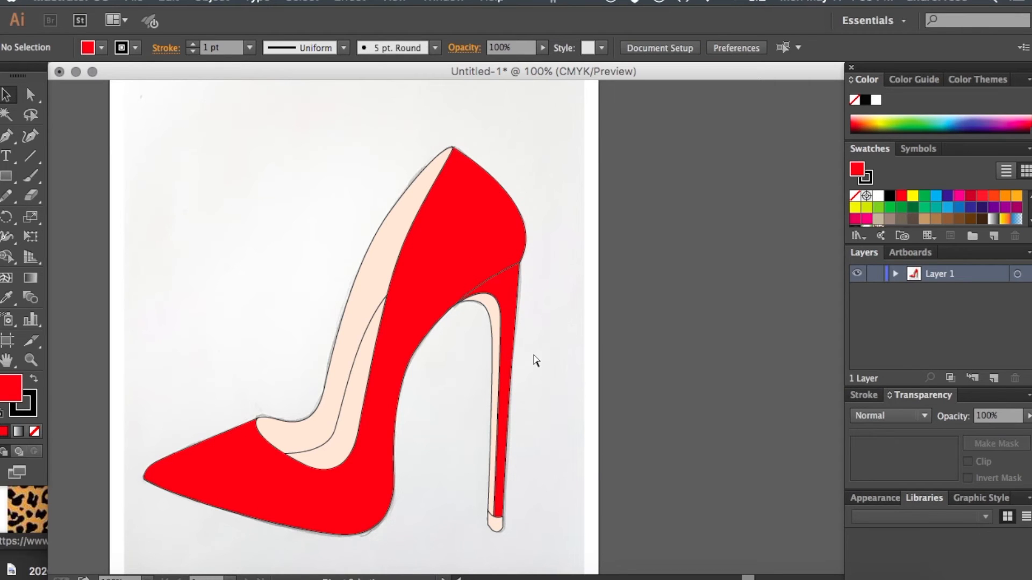
- Paste the leopard-print image into the document and shrink it to a small rectangle beside the artboard
key(ctrl+v)
key(ctrl+minus)
key(ctrl+minus)
key(ctrl+minus)
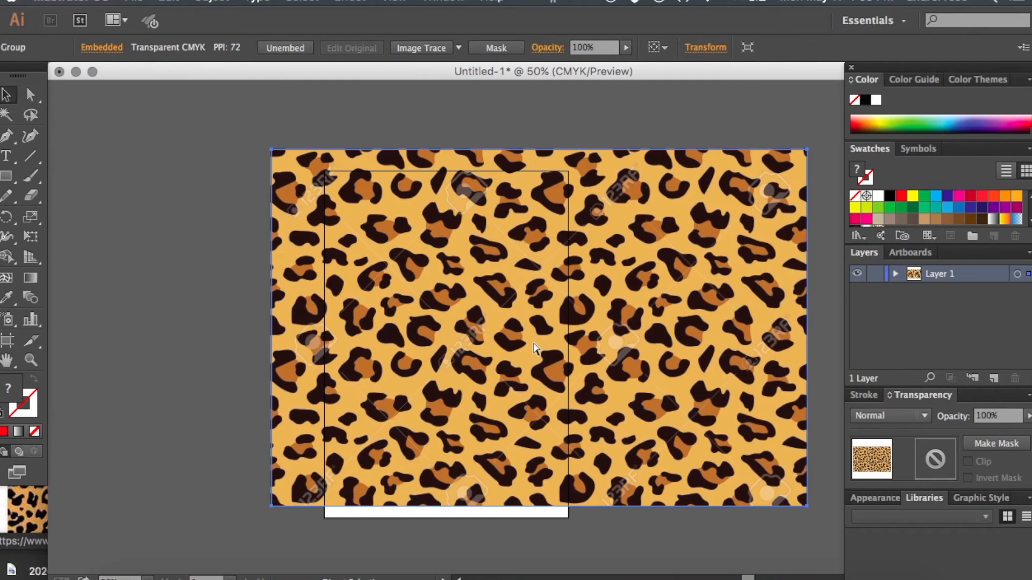
mouse_move(361, 209)
mouse_down()
mouse_move(626, 352)
mouse_move(596, 344)
mouse_up()
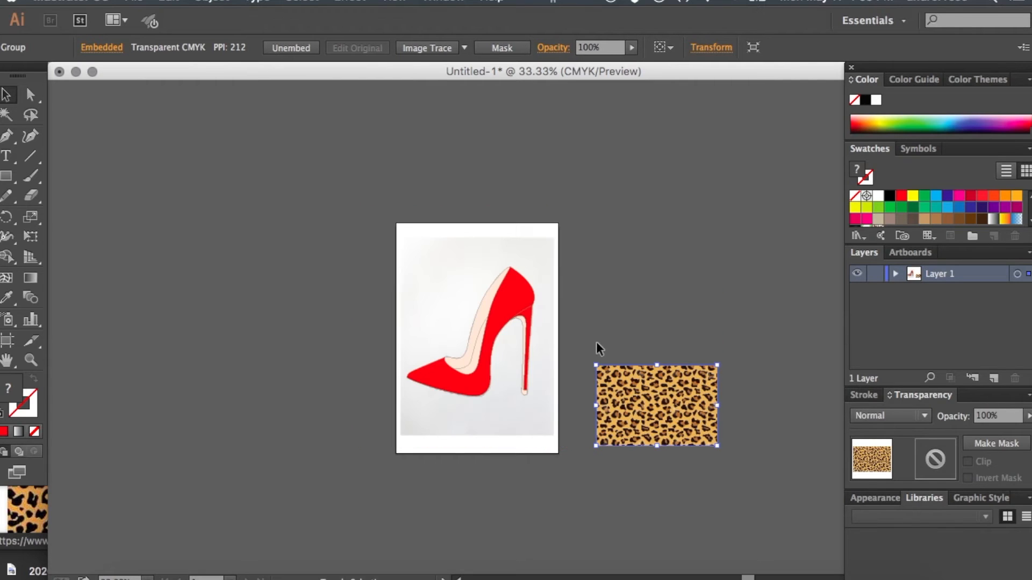
- Move the leopard print next to the heel, reshape it into an upright rectangle, and position it to cover the whole heel
key(ctrl+plus)
drag(730, 404, 552, 302)
drag(721, 295, 644, 441)
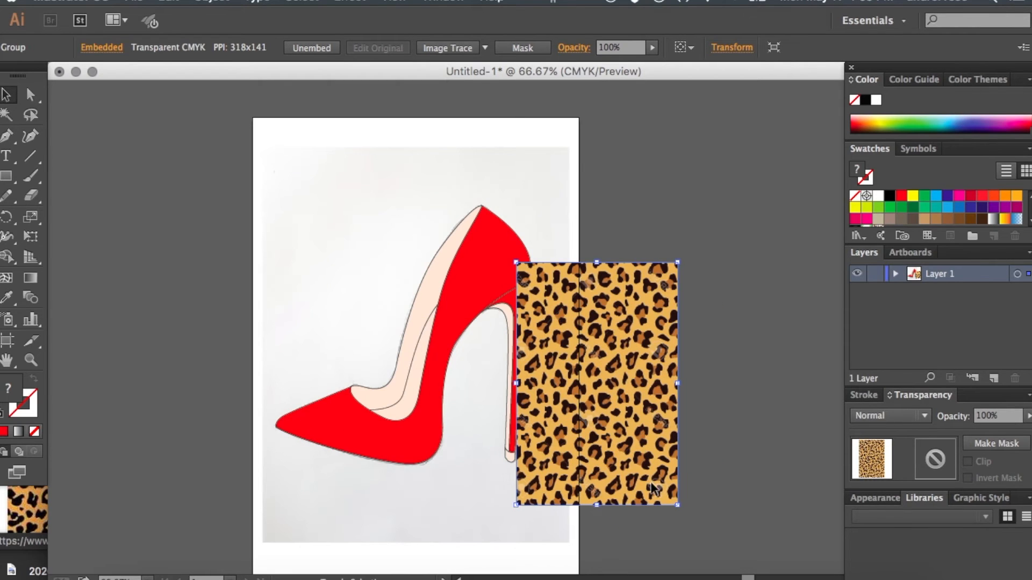
drag(678, 506, 647, 460)
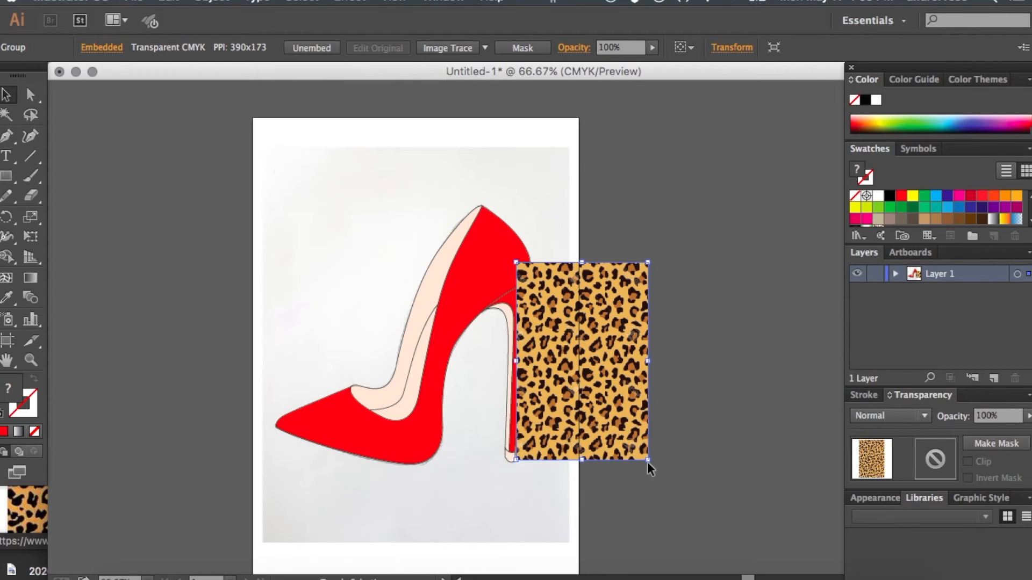
drag(622, 404, 579, 416)
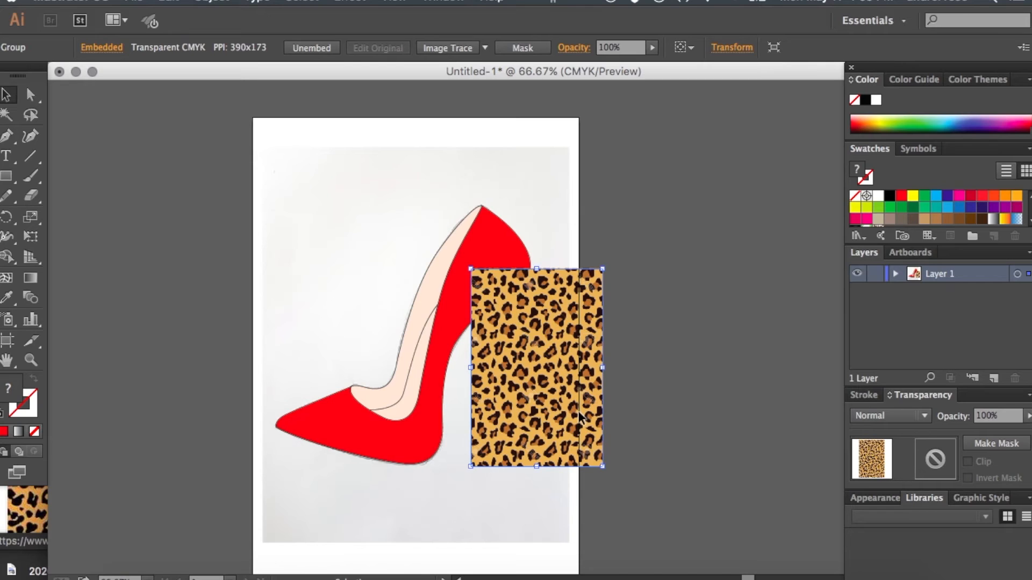
- Send the leopard print backward until it sits directly behind the red outer heel shape
key(a)
key(ctrl+shift+bracketleft)
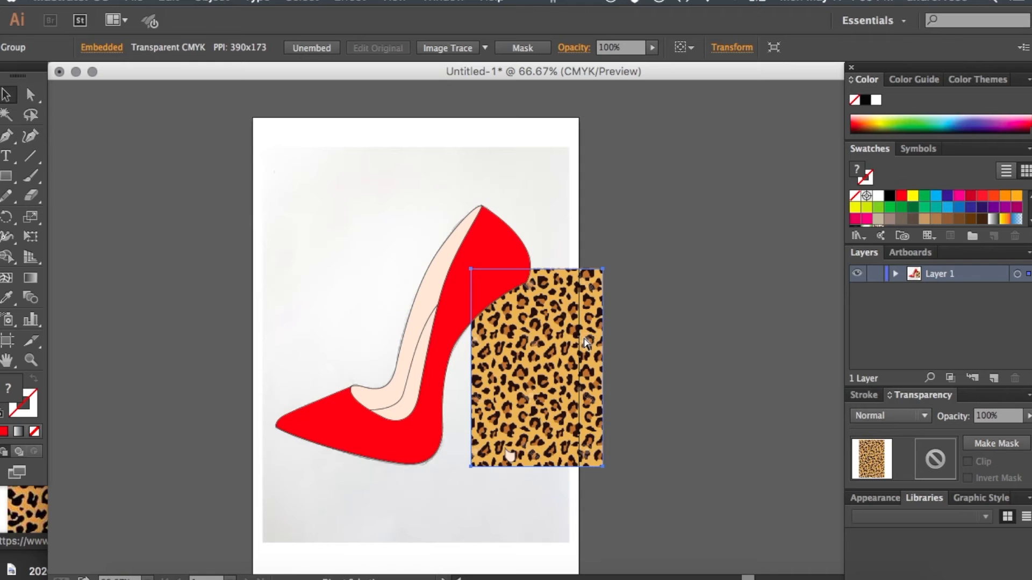
key(ctrl+bracketleft)
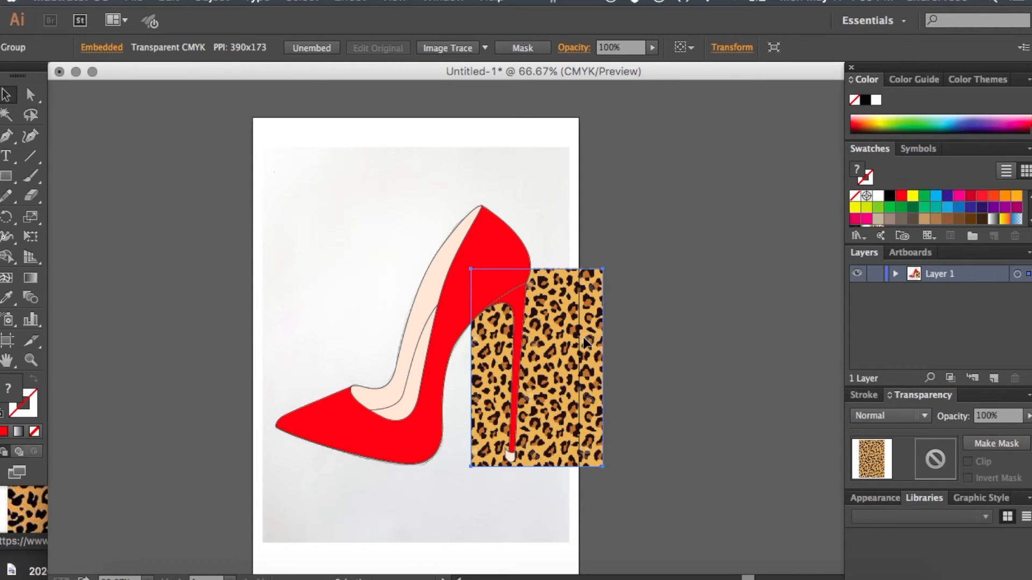
- Select the red outer heel shape together with the leopard print, make a clipping mask from them, and deselect the result
key(ctrl+equal)
key(ctrl+equal)
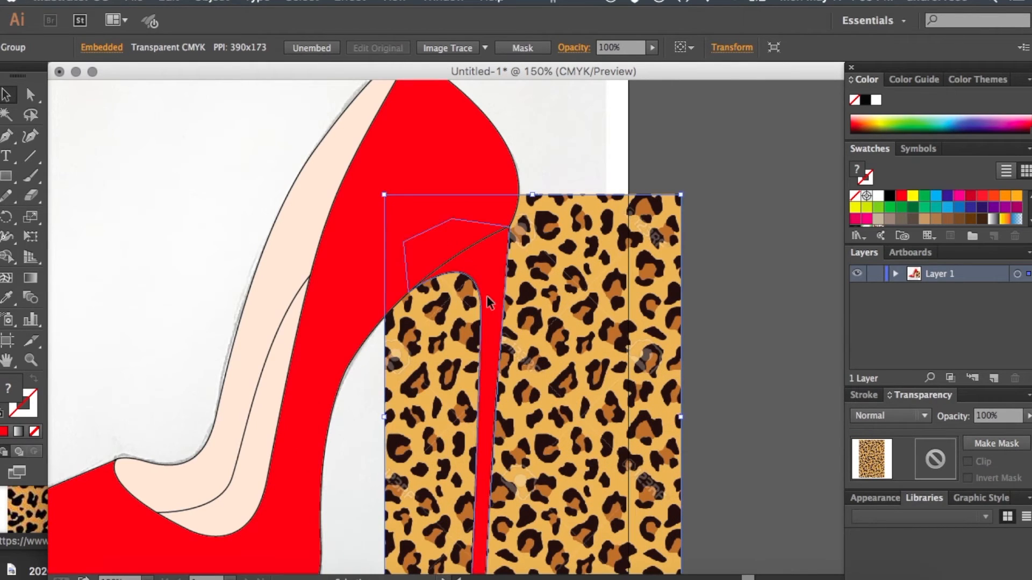
click(490, 302)
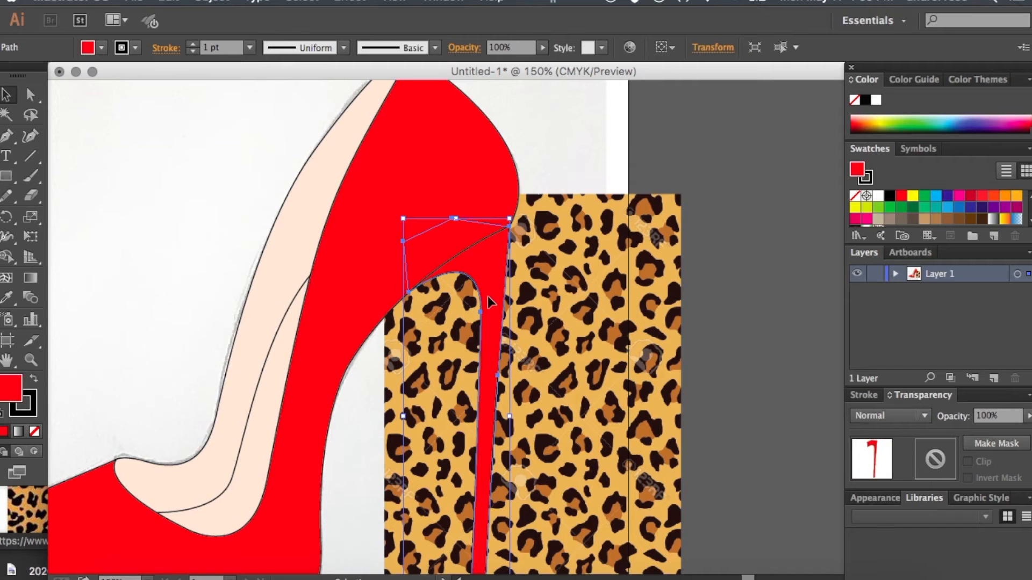
click(569, 272)
scroll(567, 269, down, 3)
click(519, 256)
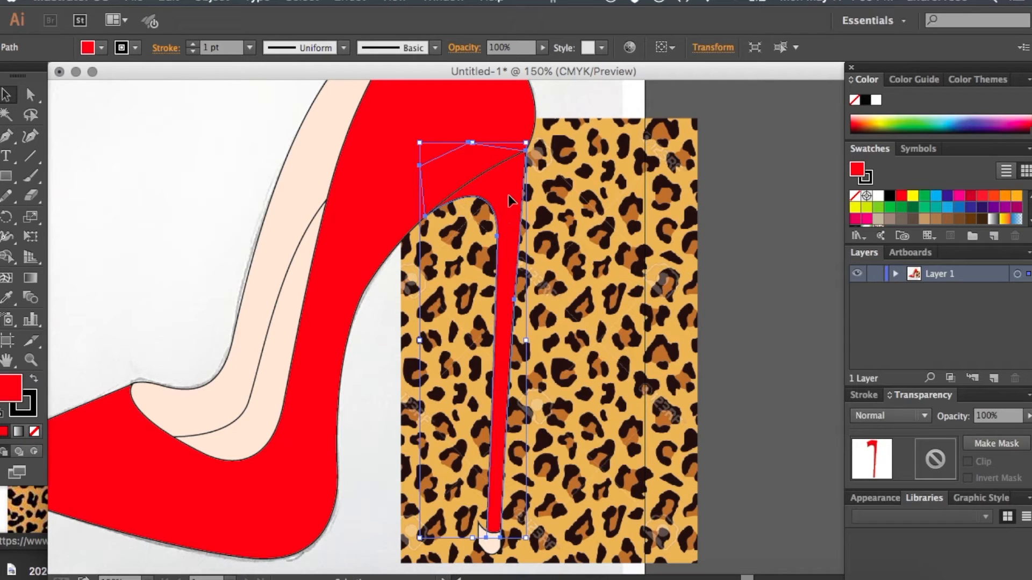
shift+click(653, 202)
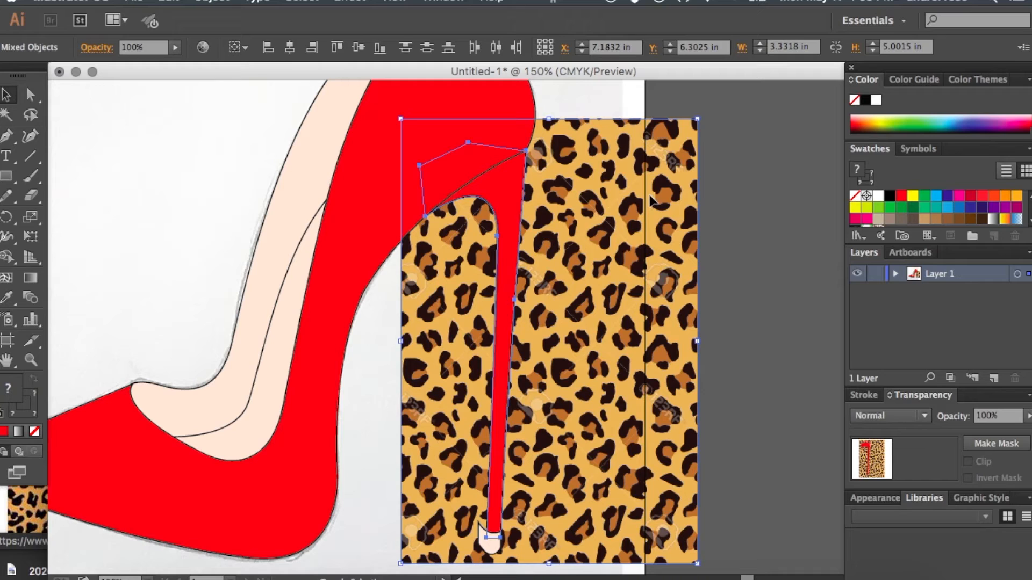
right_click(650, 200)
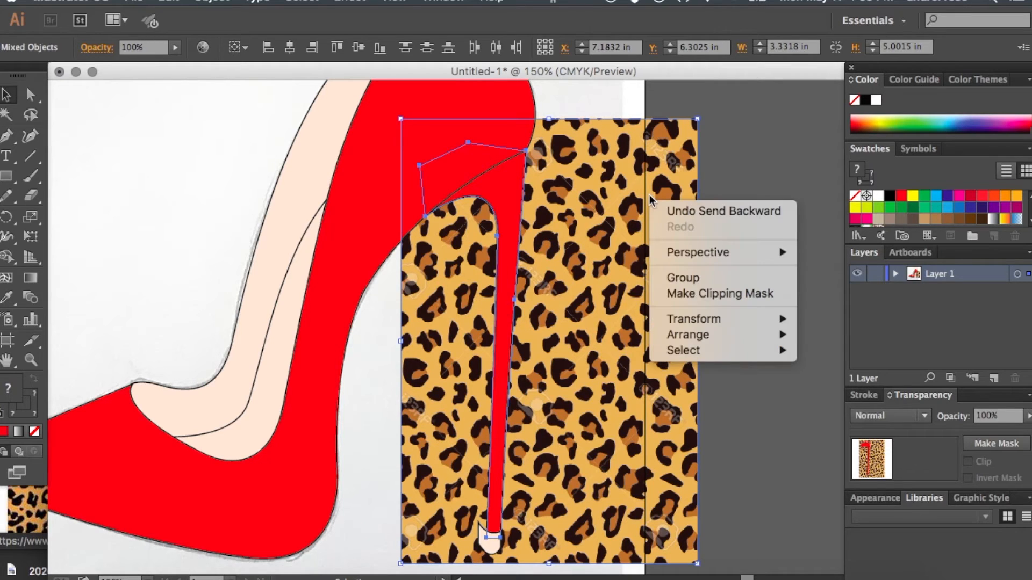
click(714, 294)
click(714, 292)
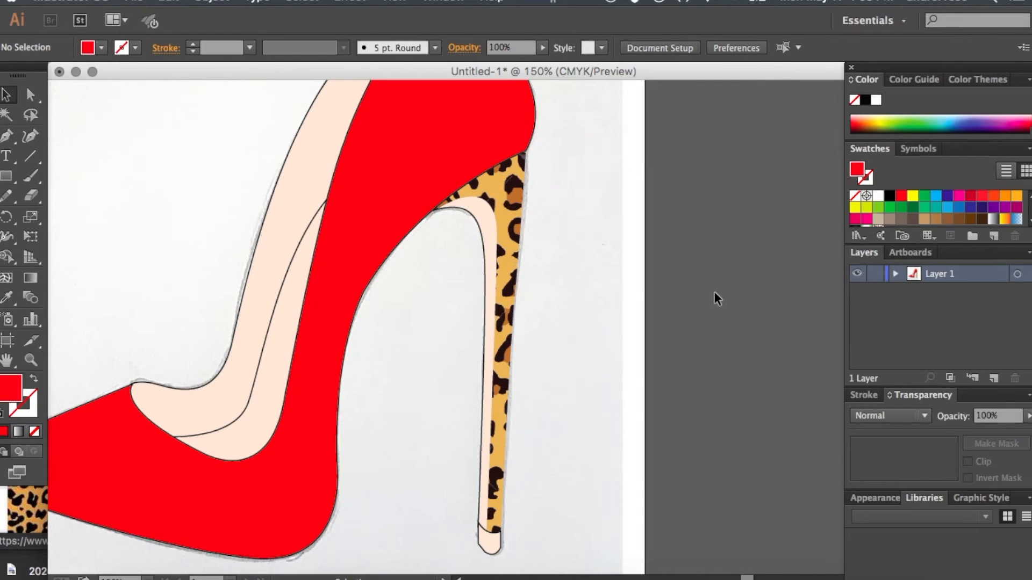
- Select the clipping path of the leopard-print heel and give it a black 1 pt stroke
click(33, 100)
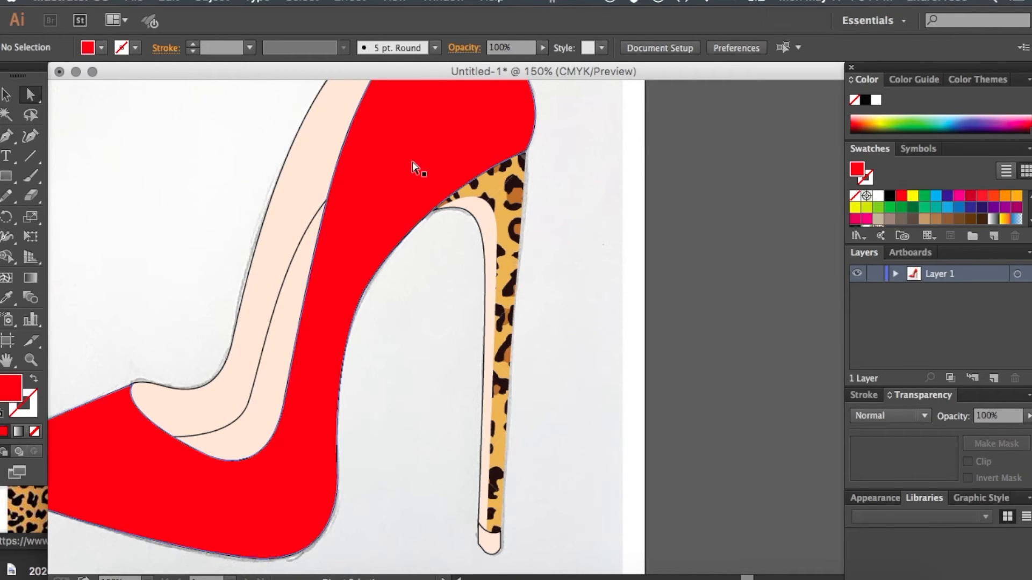
click(499, 226)
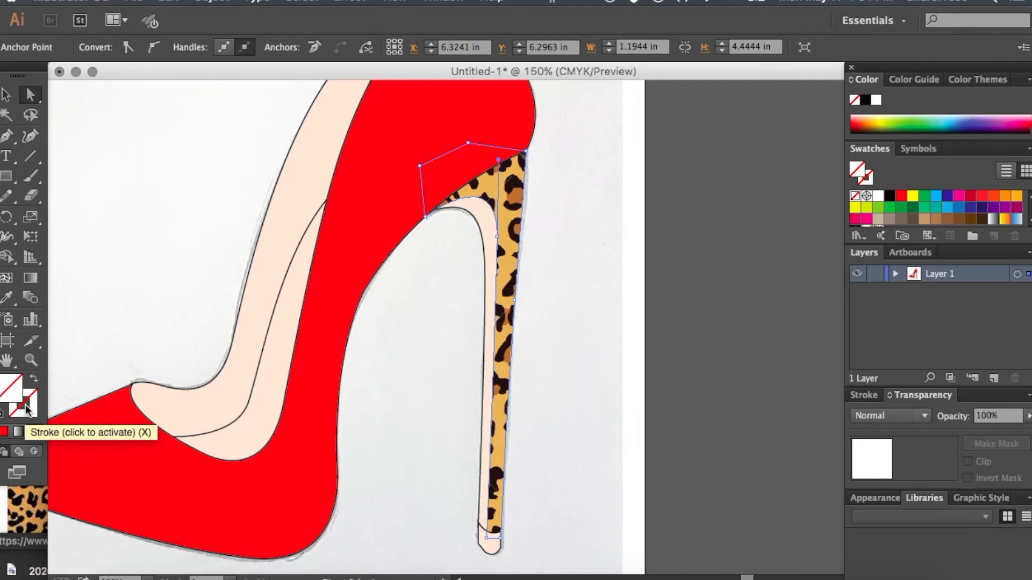
double_click(27, 409)
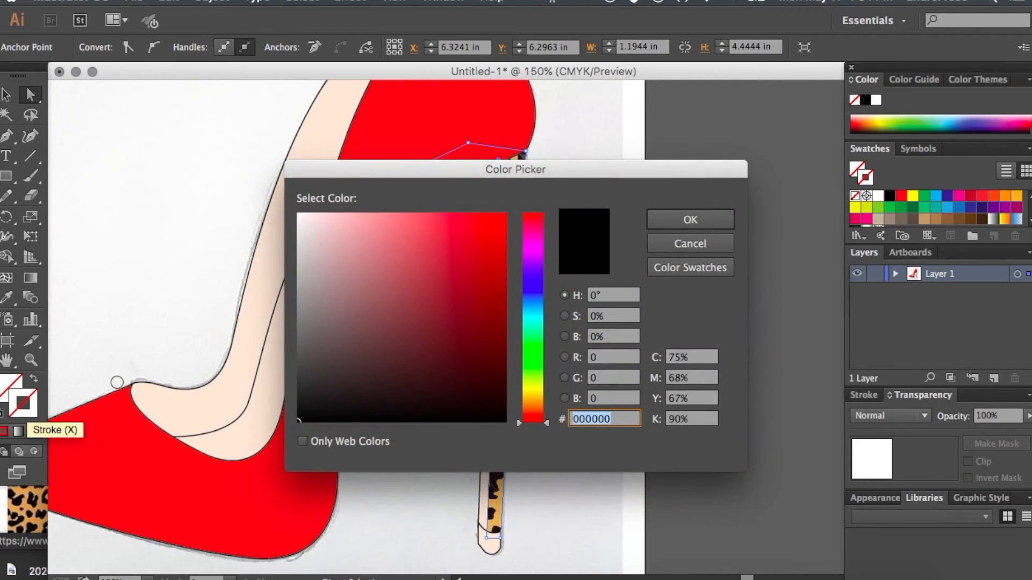
drag(413, 356, 288, 431)
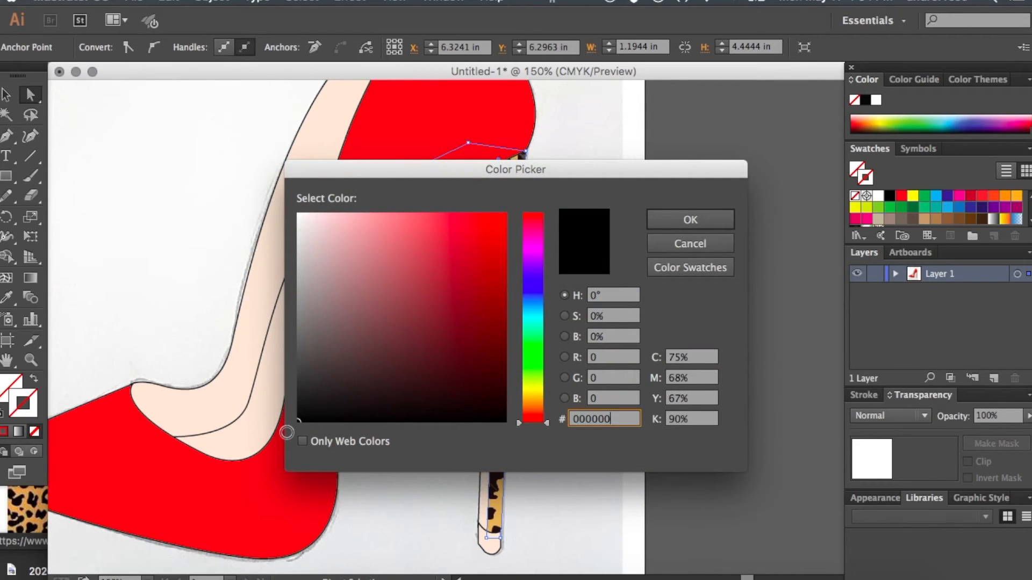
click(690, 219)
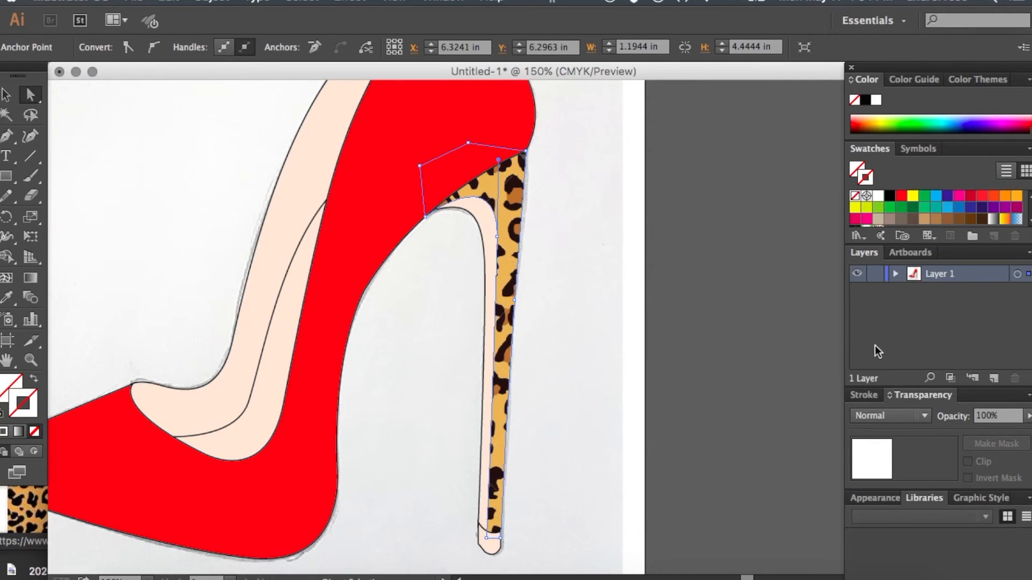
click(867, 396)
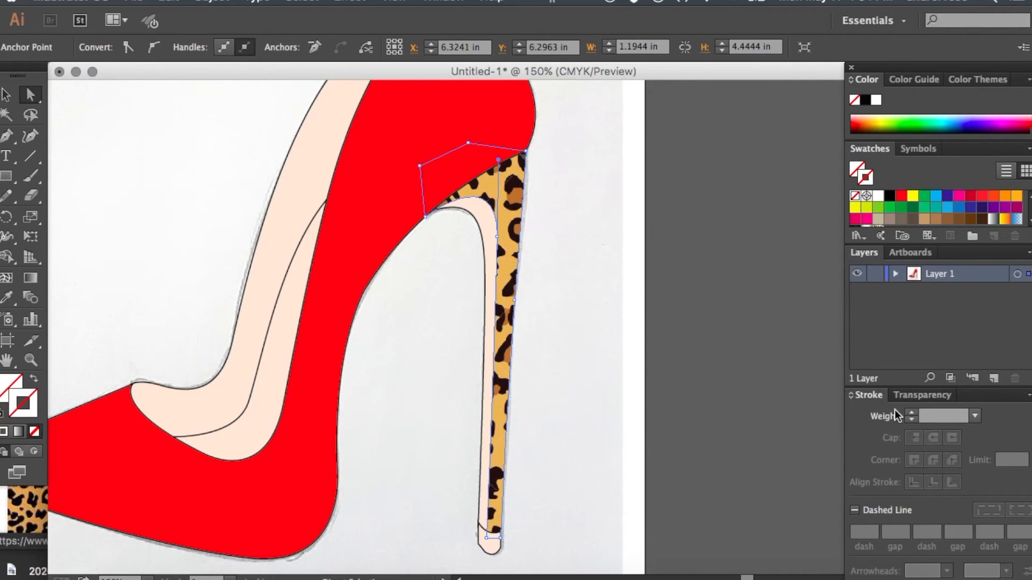
click(912, 412)
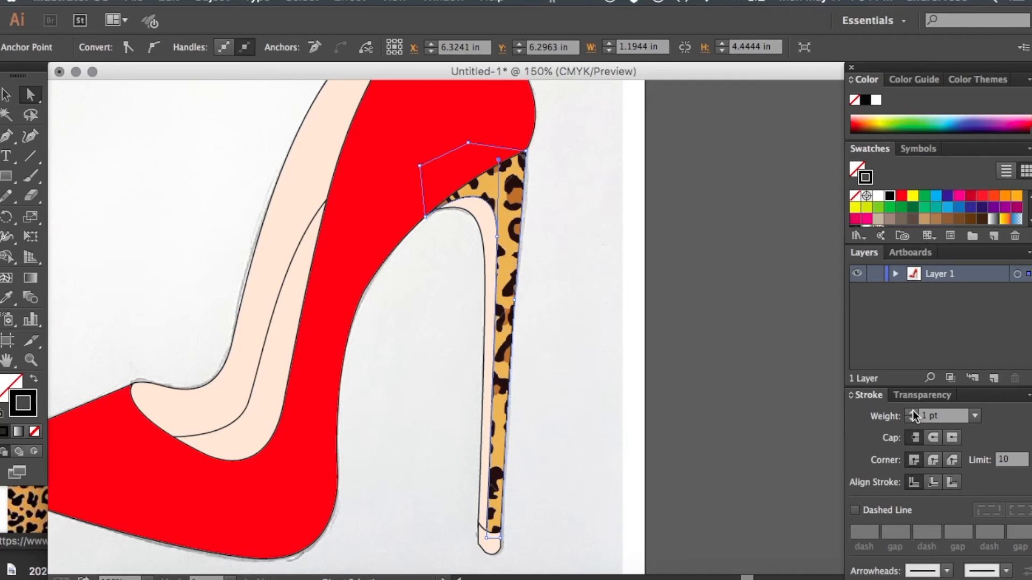
click(645, 345)
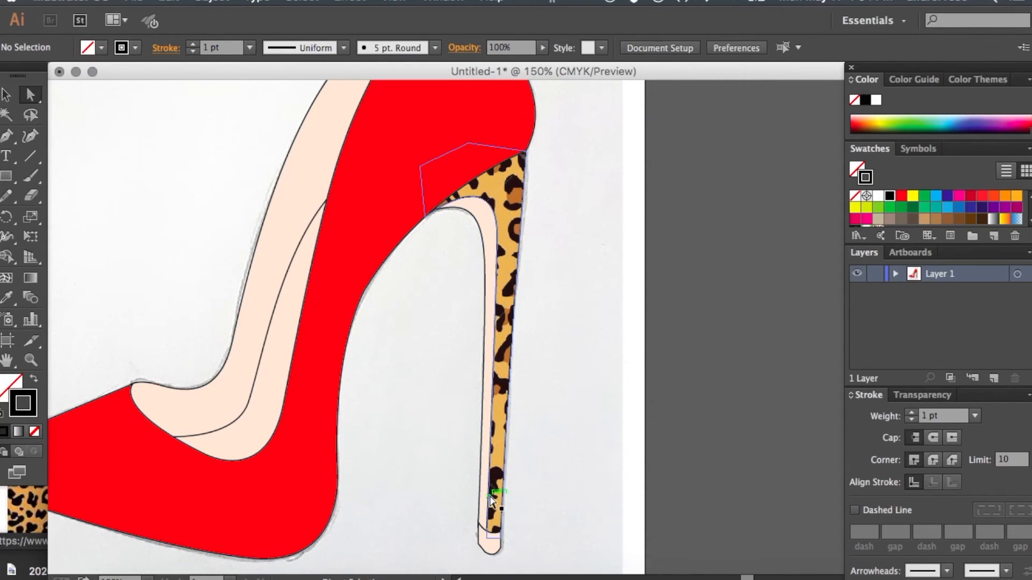
- Paste another copy of the leopard-print image, shrink it, and place it over the shoe
key(super+minus)
key(super+minus)
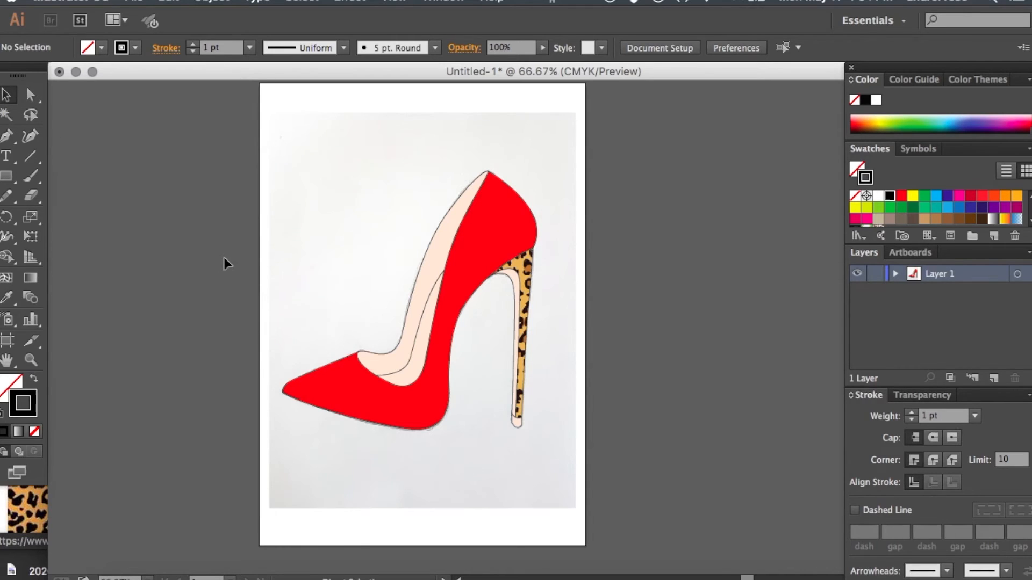
key(super+v)
key(super+minus)
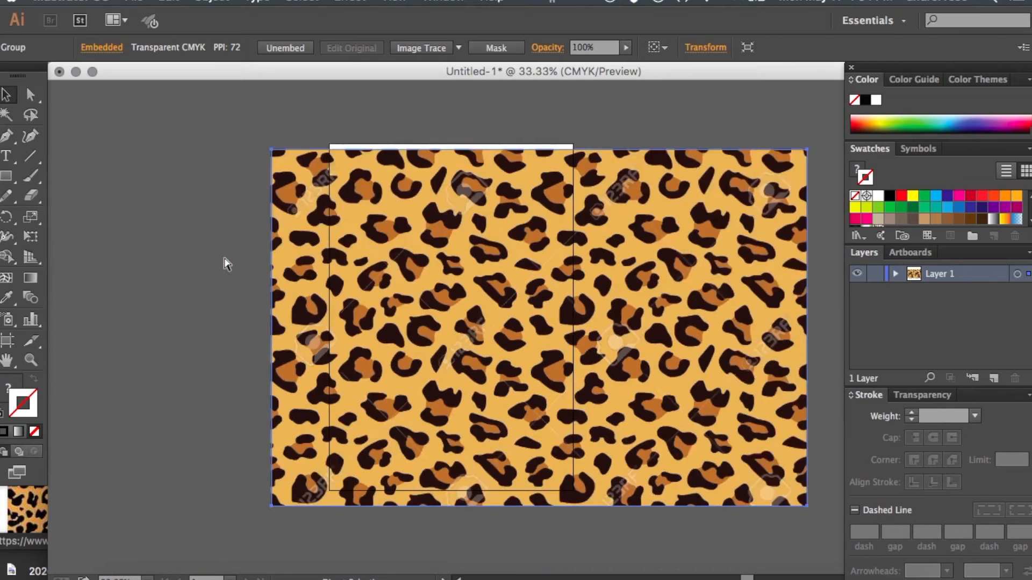
drag(717, 445, 563, 365)
drag(515, 283, 536, 358)
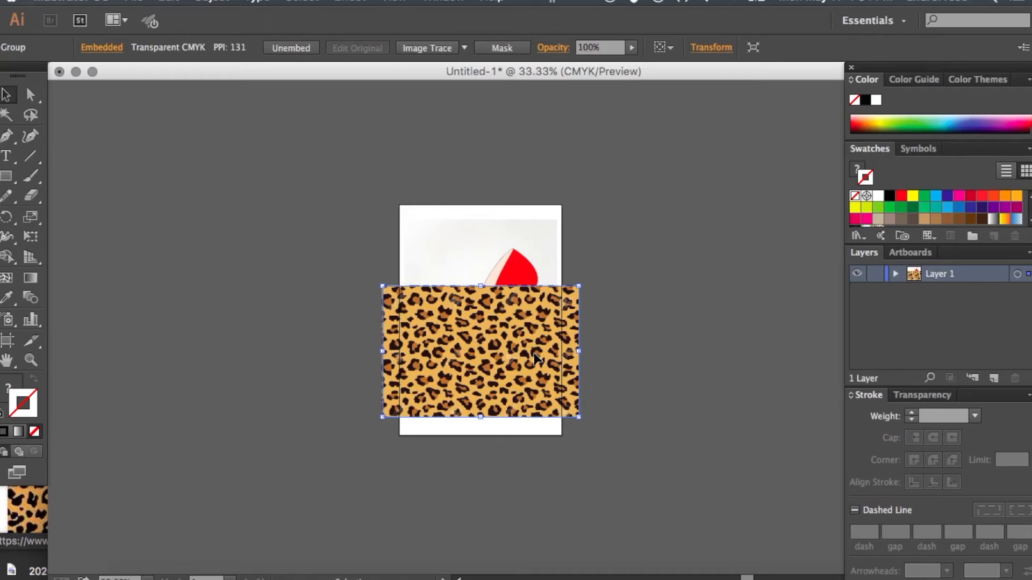
- Tilt the leopard print counterclockwise, scale it down slightly, and position it to cover the whole red shoe body
key(super+plus)
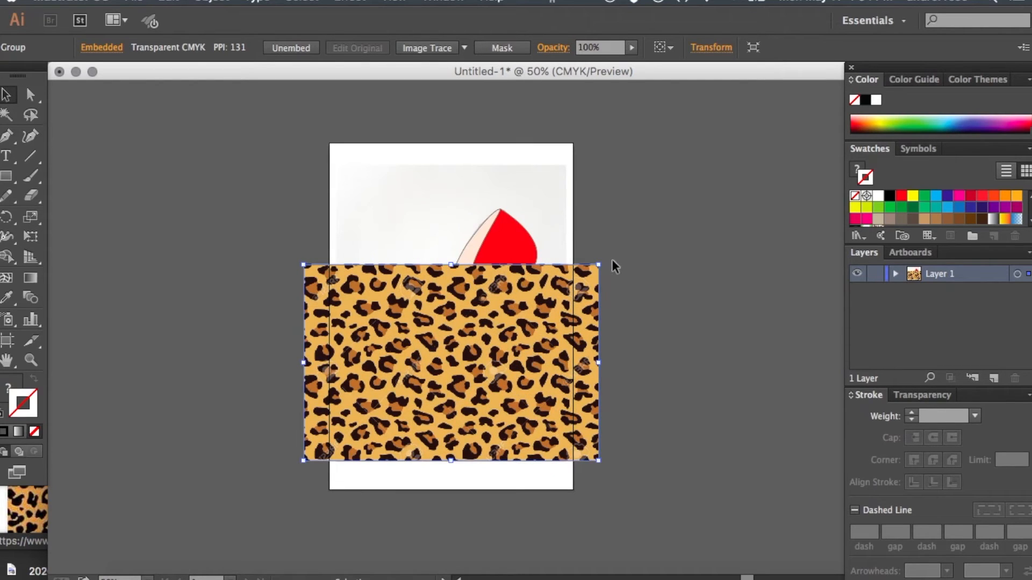
drag(607, 260, 567, 197)
drag(479, 333, 471, 291)
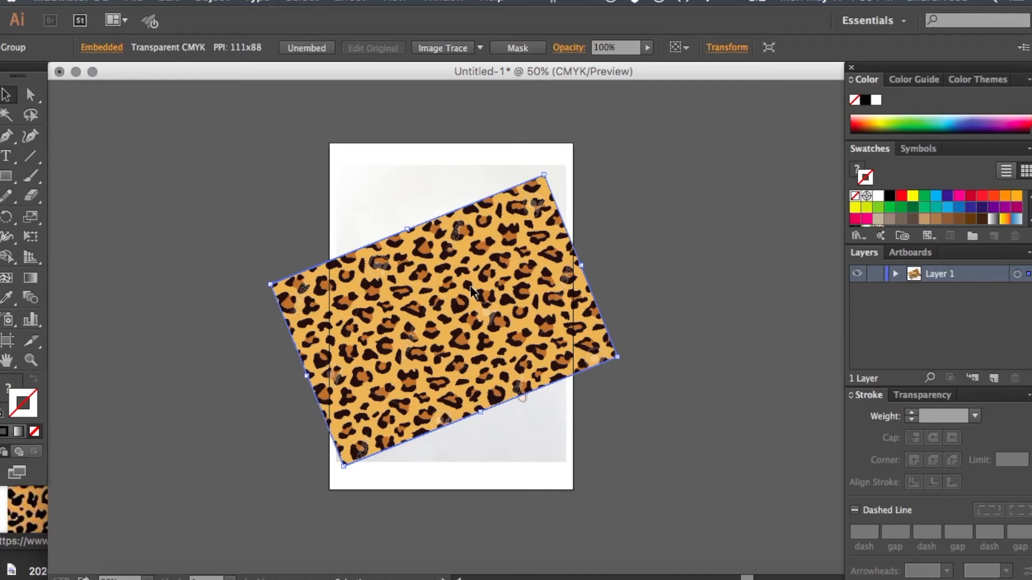
drag(543, 176, 520, 210)
drag(495, 259, 495, 238)
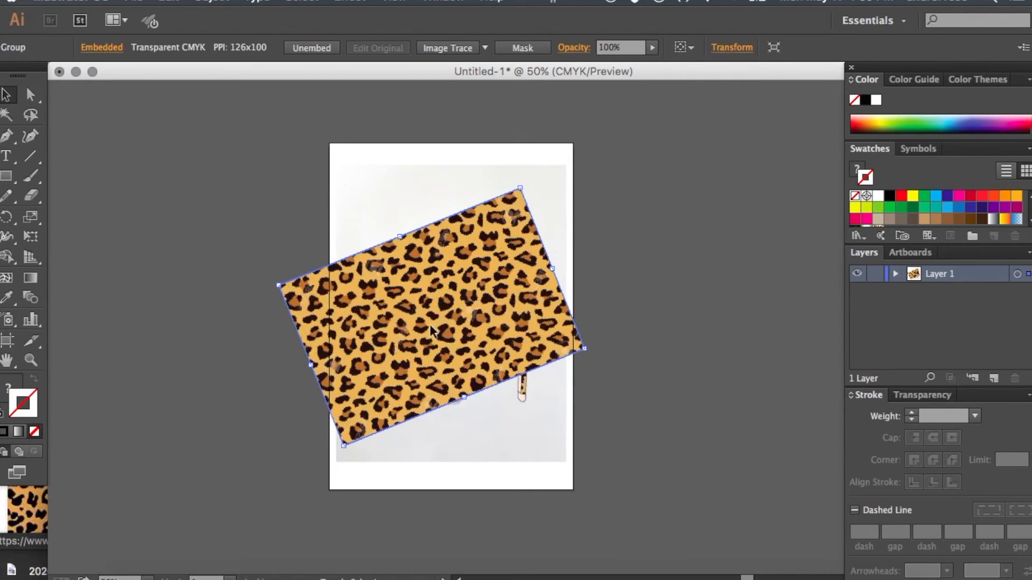
mouse_move(343, 445)
mouse_down()
mouse_move(379, 392)
mouse_move(348, 454)
mouse_up()
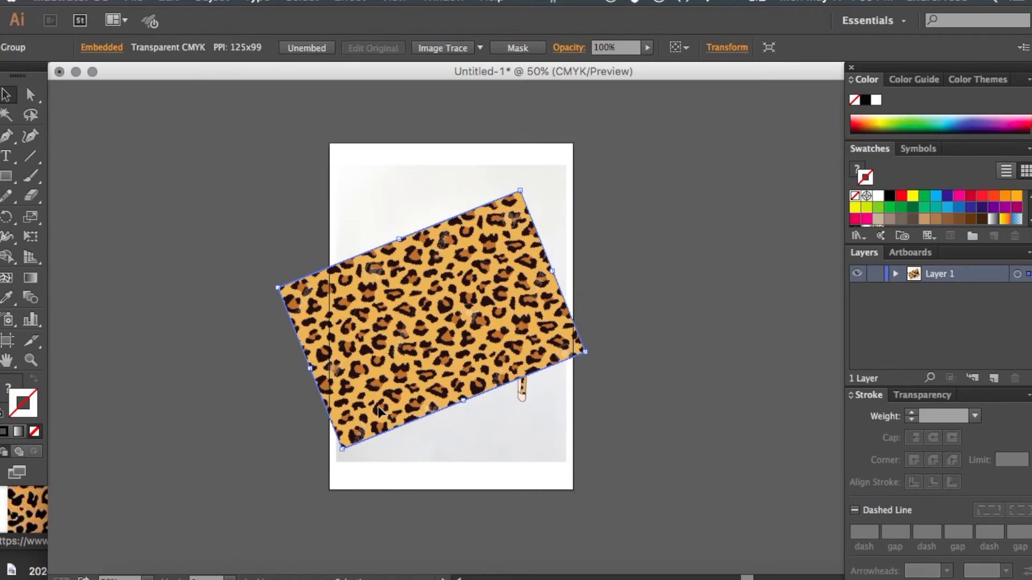
- Send the leopard print backward until it sits directly behind the red shoe body
key(a)
key(super+[)
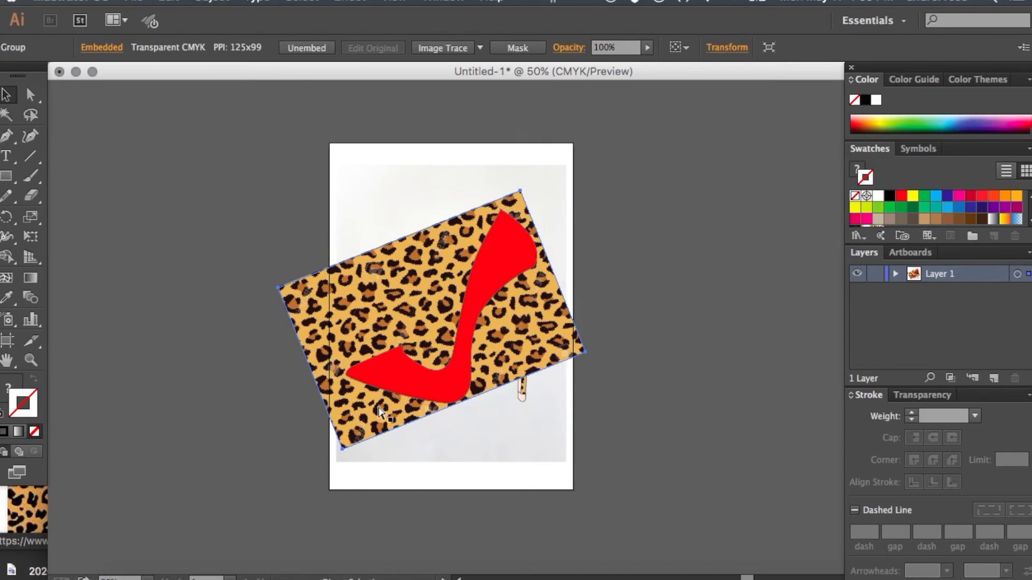
key(super+=)
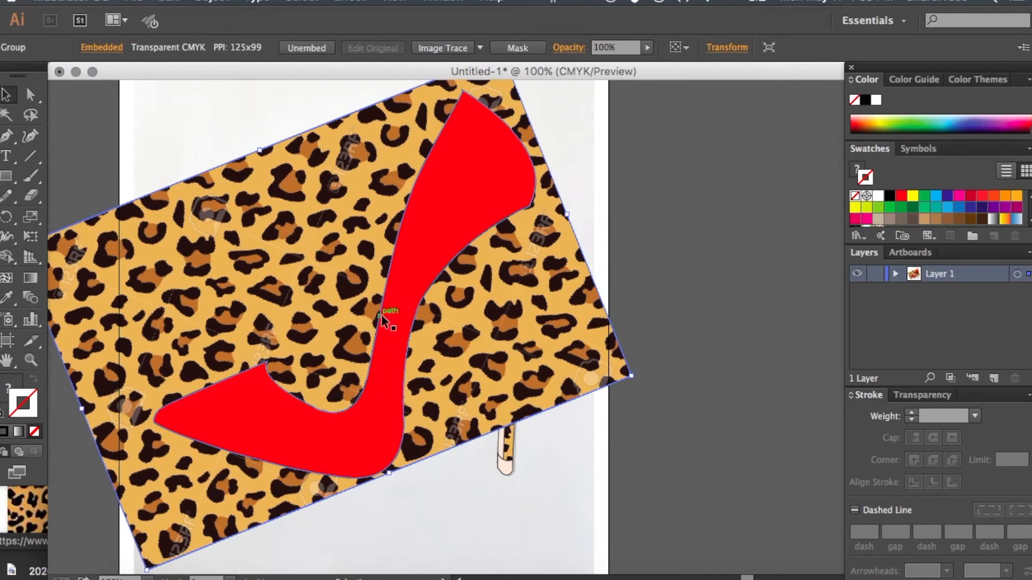
- Select the red shoe body together with the tilted leopard print and make a clipping mask from them
click(636, 158)
click(483, 199)
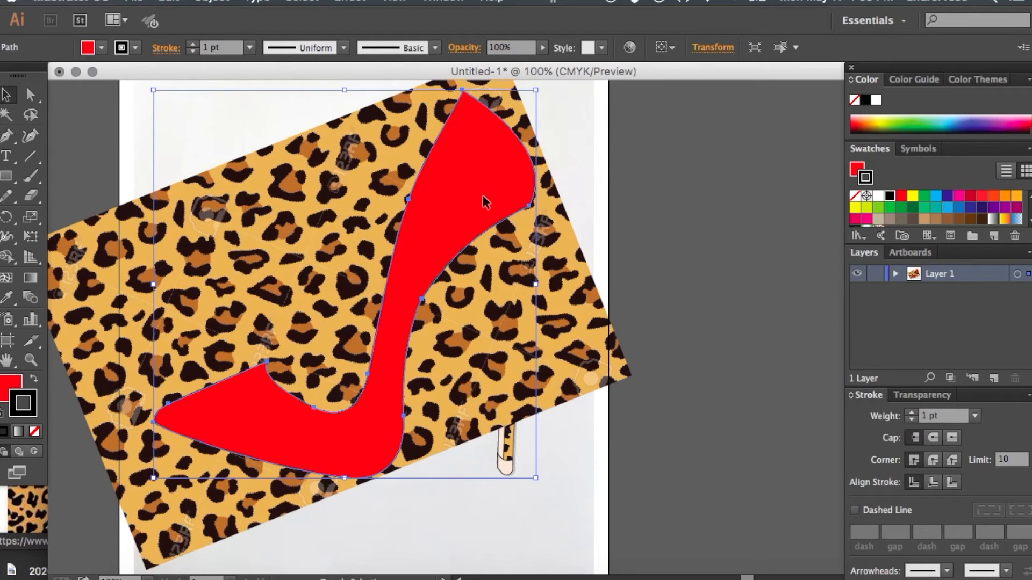
shift+click(270, 215)
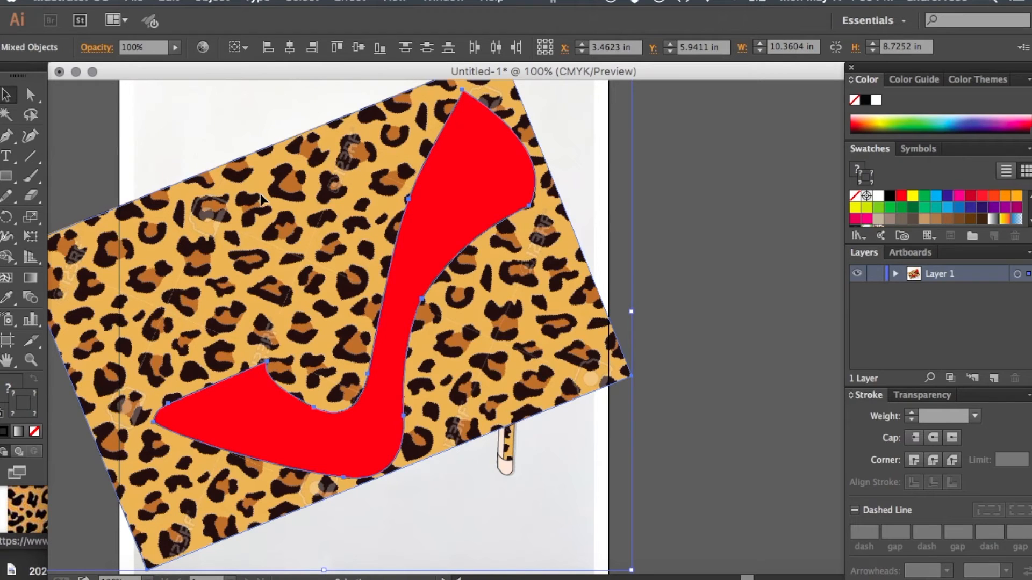
right_click(455, 188)
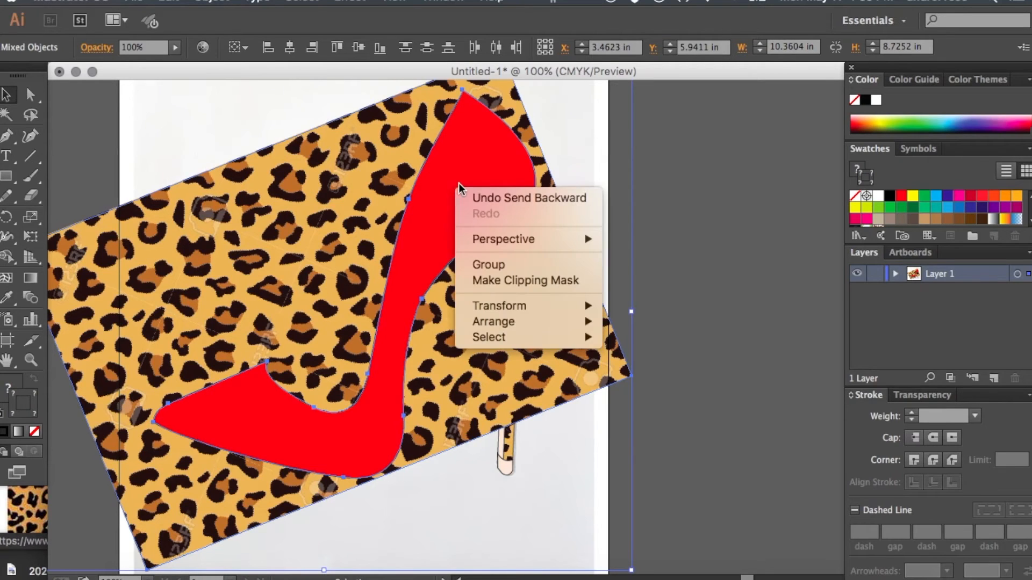
click(509, 279)
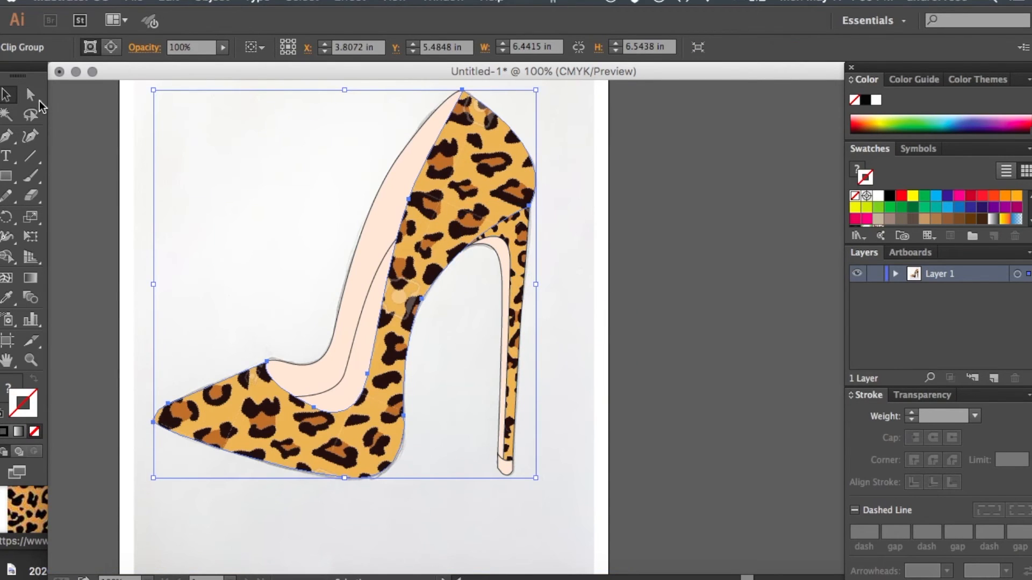
- Select the clipping path of the leopard-print shoe body, give it a 1 pt black stroke, and deselect it
click(34, 98)
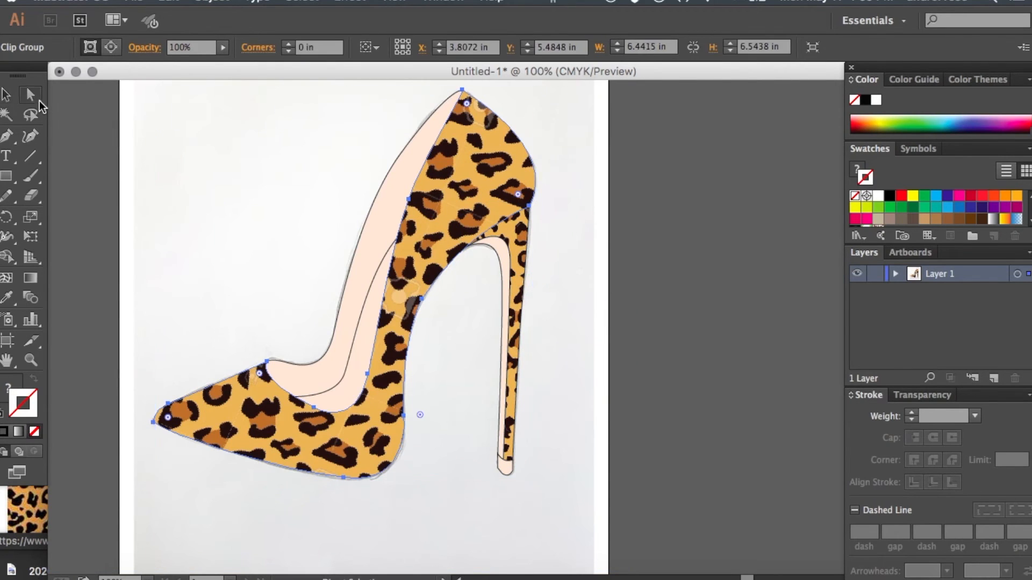
click(110, 159)
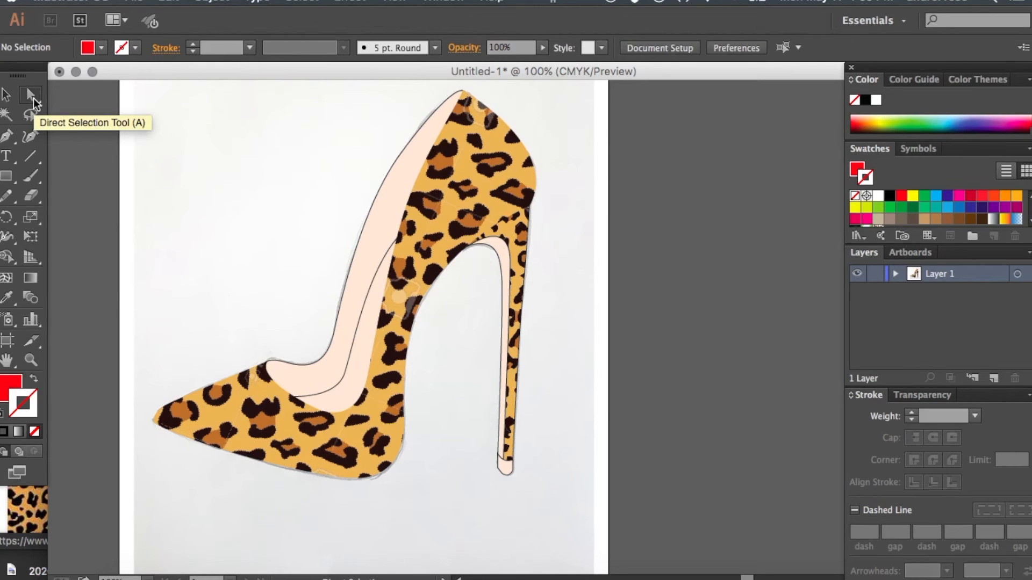
click(278, 384)
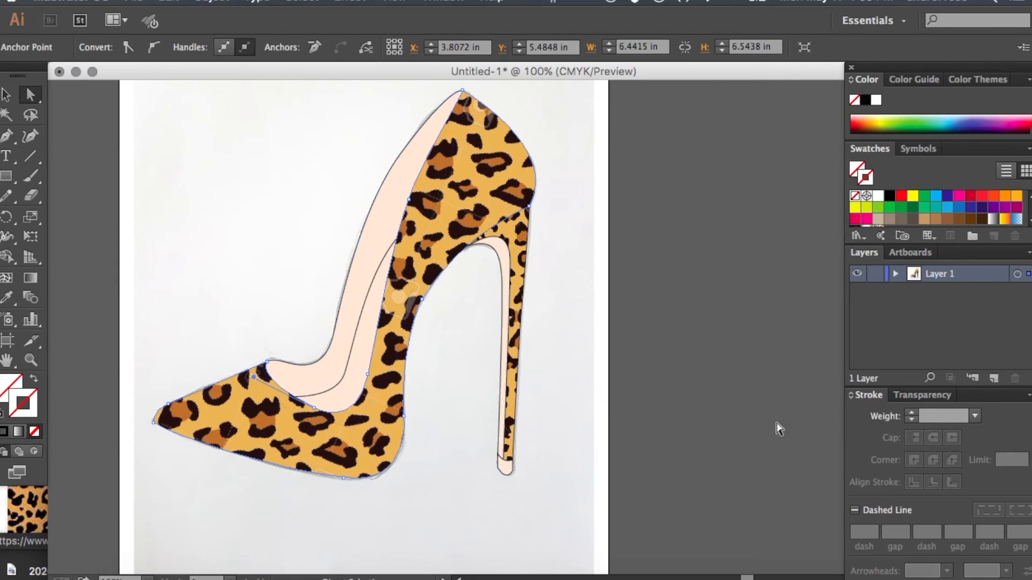
click(910, 413)
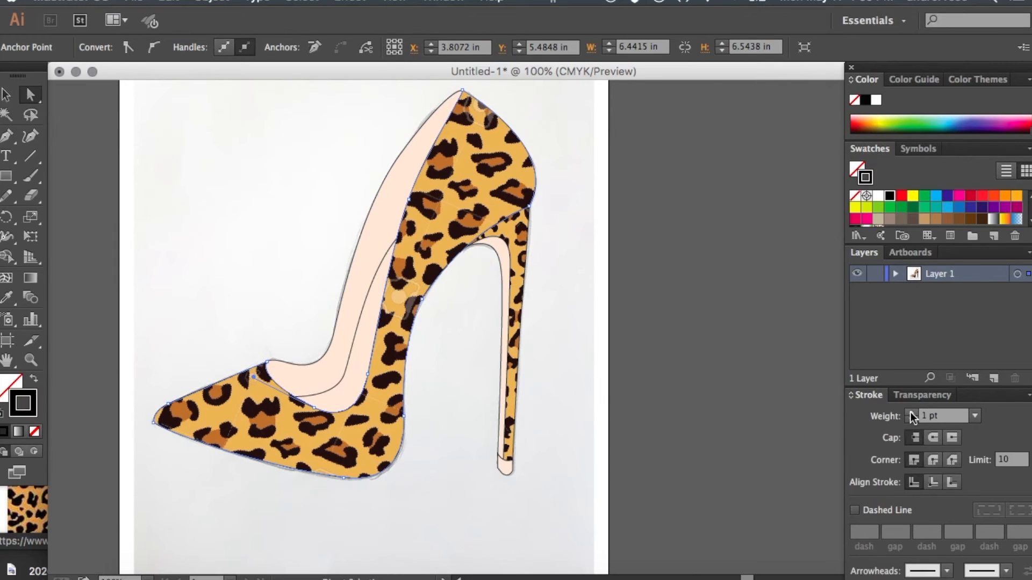
click(689, 370)
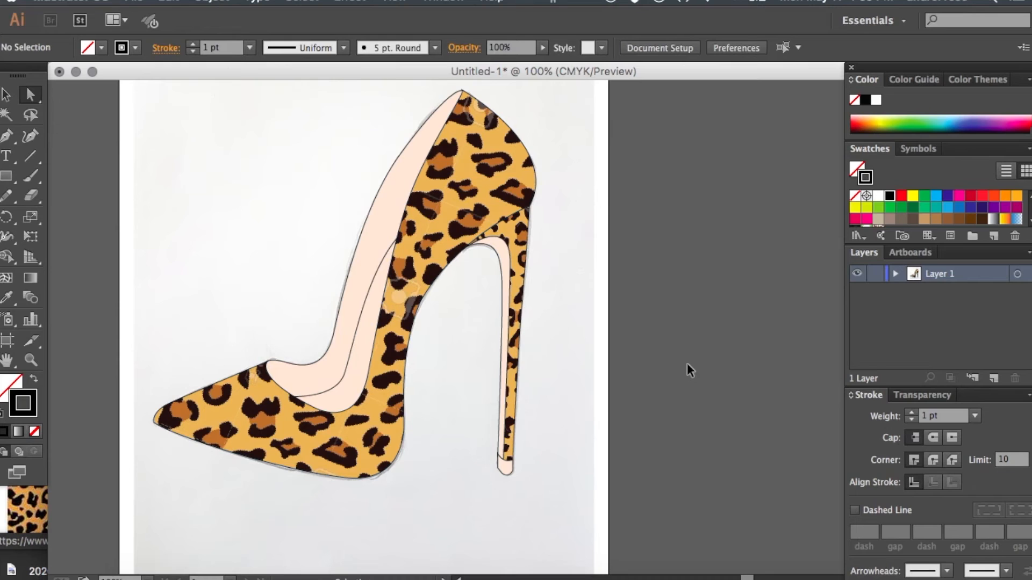
- Delete the leopard-print stiletto heel together with its peach inner strip and tip
key(super+minus)
scroll(689, 370, up, 2)
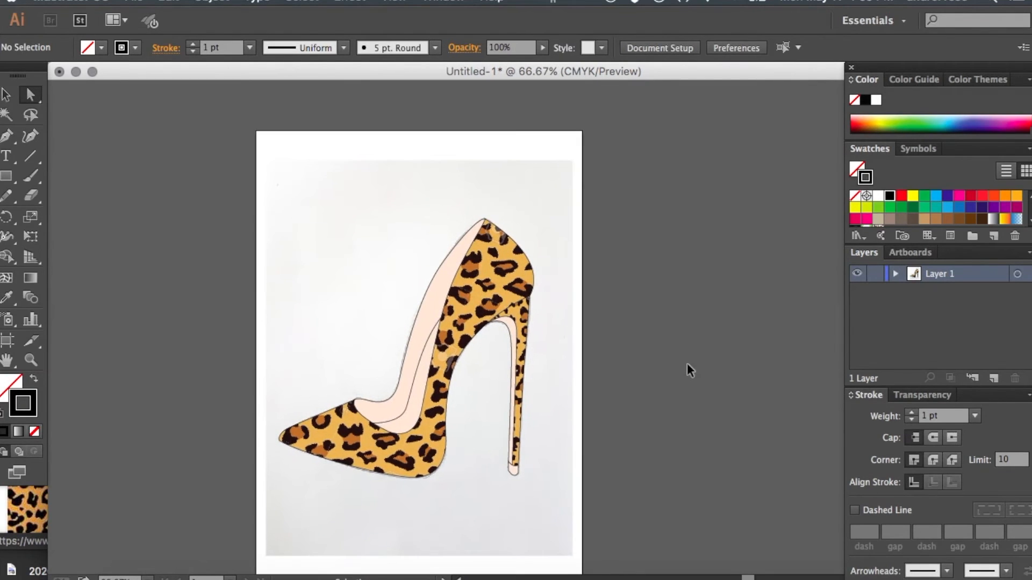
key(super+minus)
scroll(644, 311, down, 2)
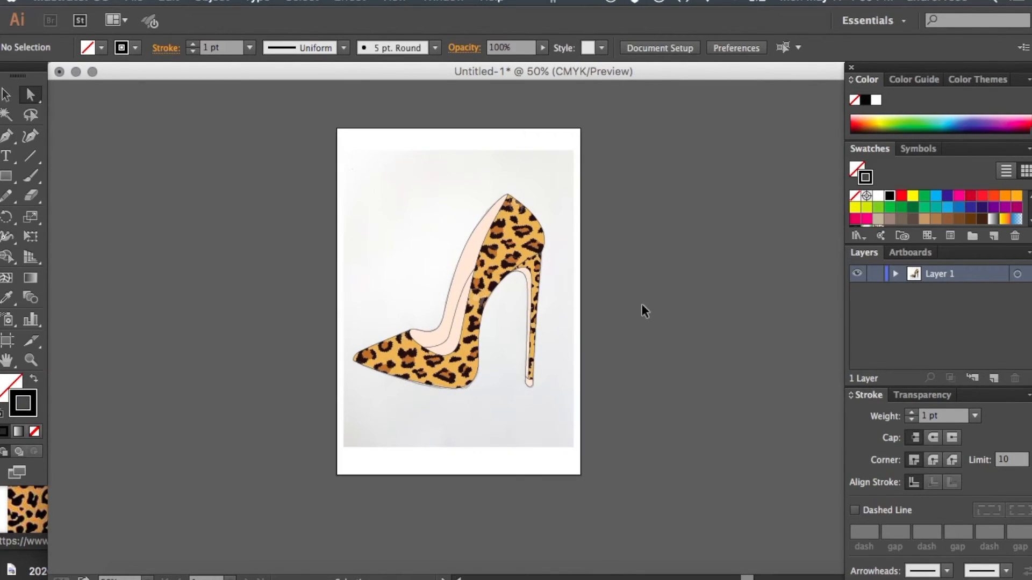
key(super+equal)
scroll(643, 308, up, 2)
scroll(643, 308, right, 1)
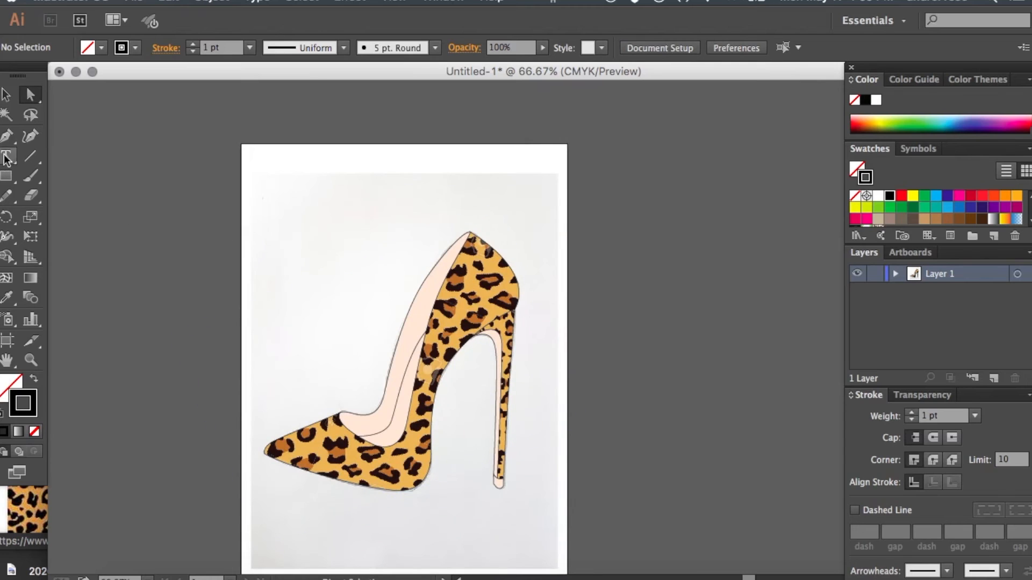
click(8, 98)
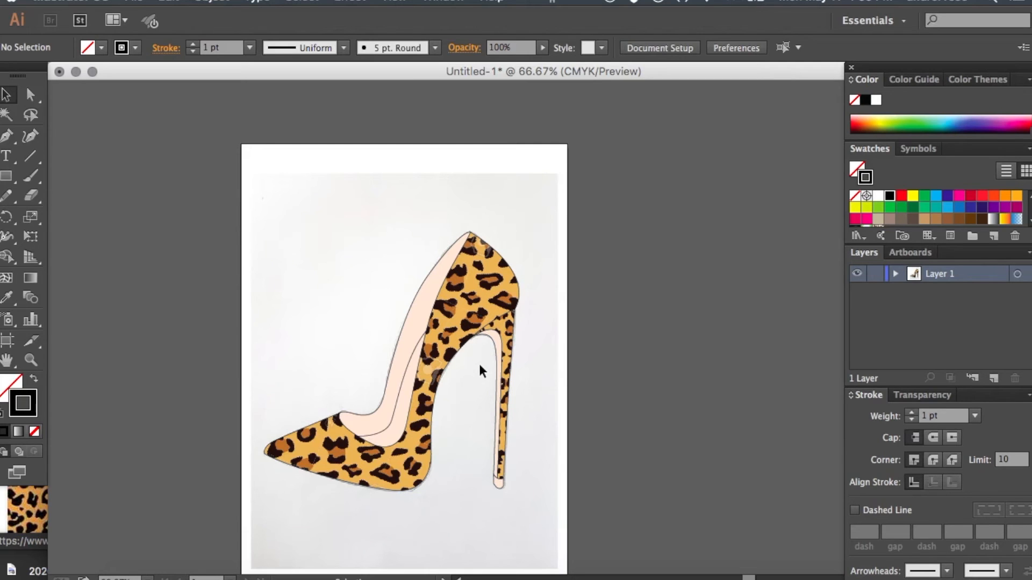
drag(483, 356, 543, 505)
drag(504, 430, 664, 384)
key(Delete)
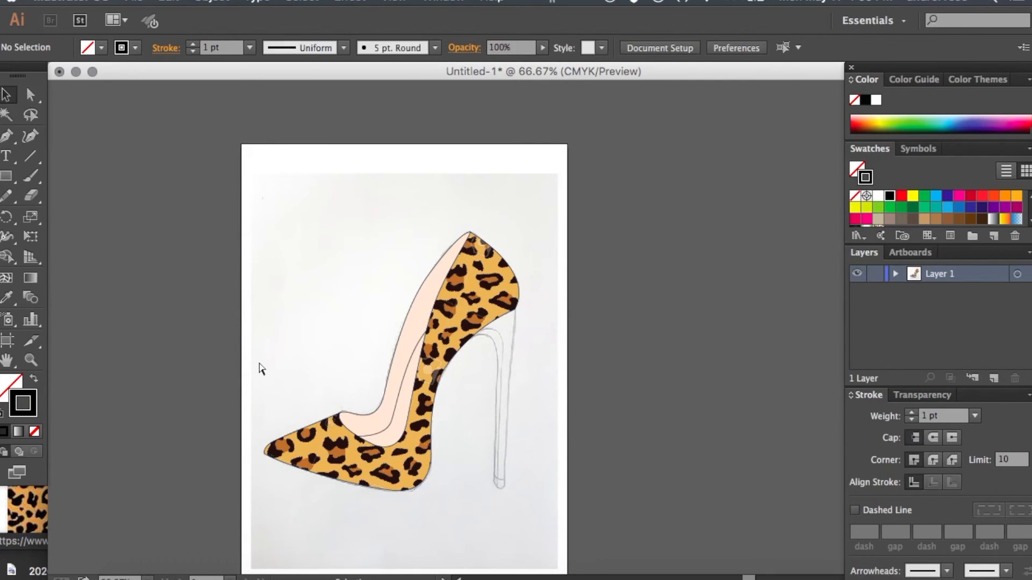
- Draw a closed wedge-heel outline with the Pen tool from the shoe's back edge to the heel tip, sole and up under the leopard-print body
key(ctrl+1)
click(7, 136)
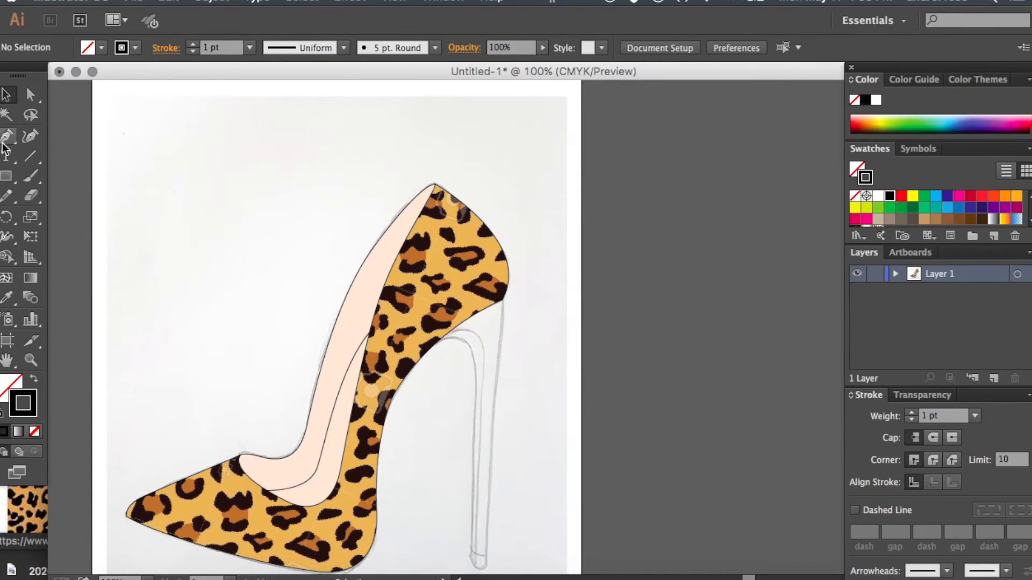
scroll(358, 227, down, 2)
scroll(358, 231, down, 4)
drag(517, 174, 501, 443)
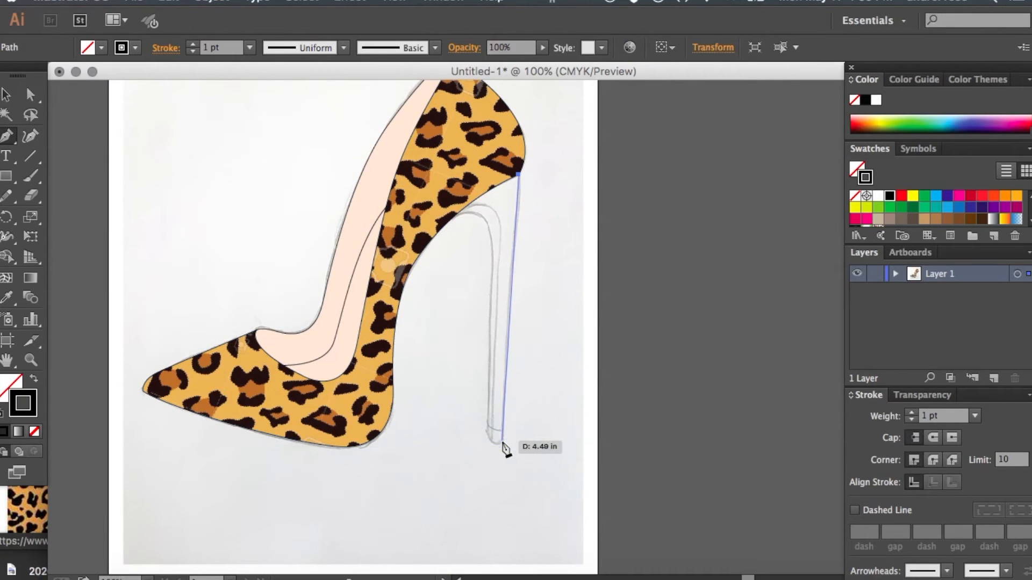
click(502, 442)
drag(354, 446, 255, 453)
drag(354, 375, 371, 366)
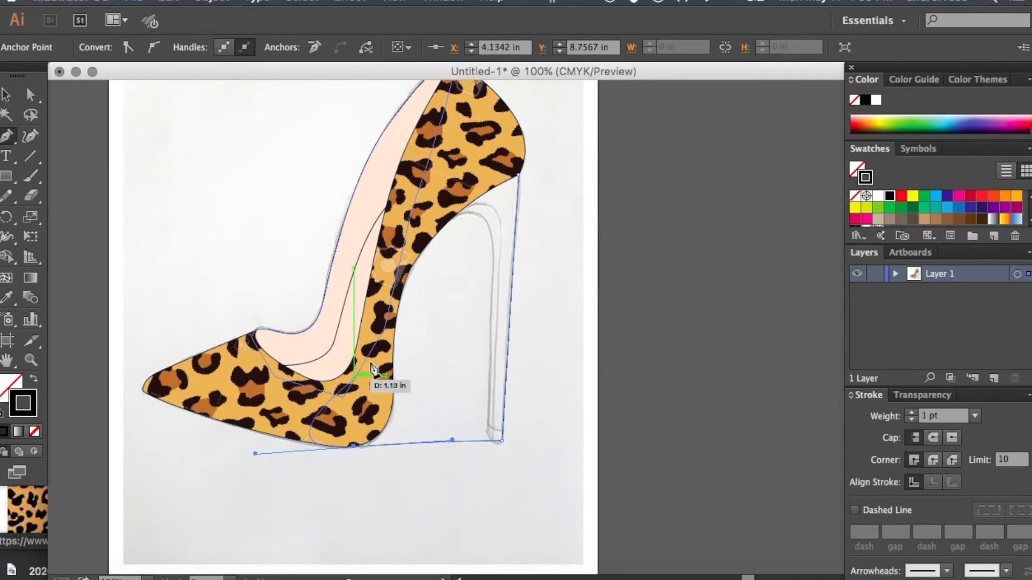
click(367, 354)
click(430, 192)
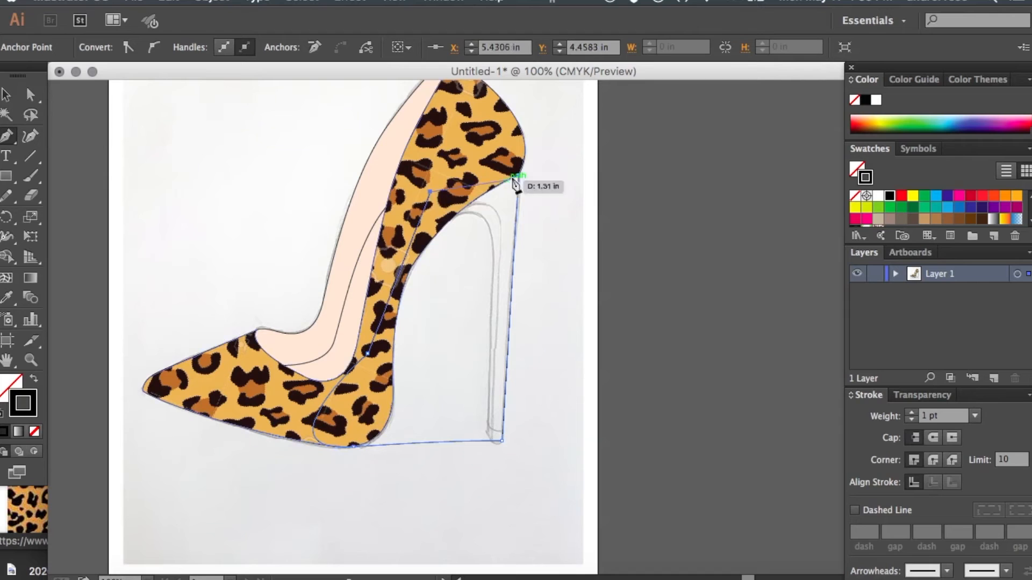
drag(518, 174, 526, 218)
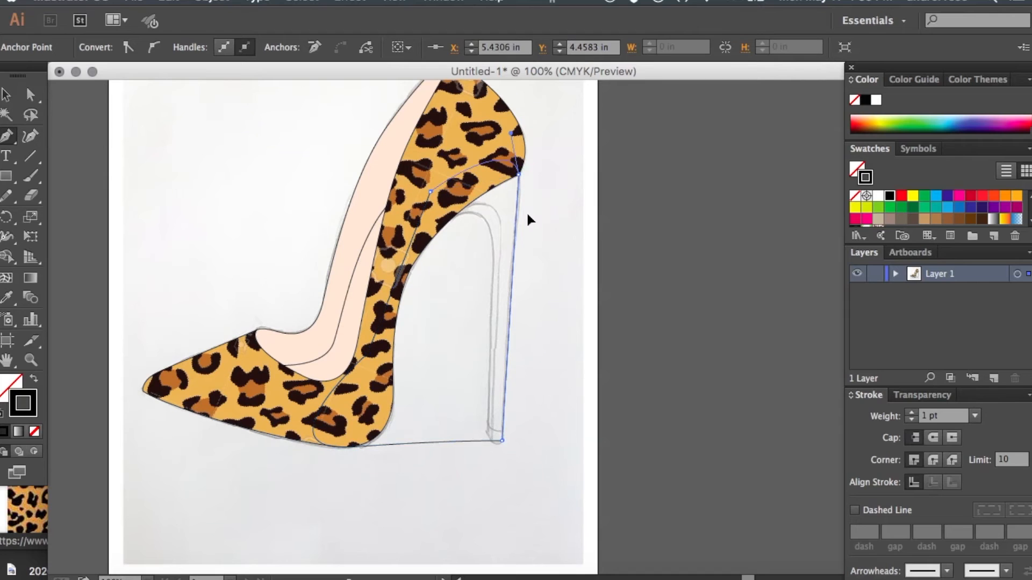
- Give the wedge heel the default white fill and black stroke, and send it backward behind the leopard-print body
click(6, 95)
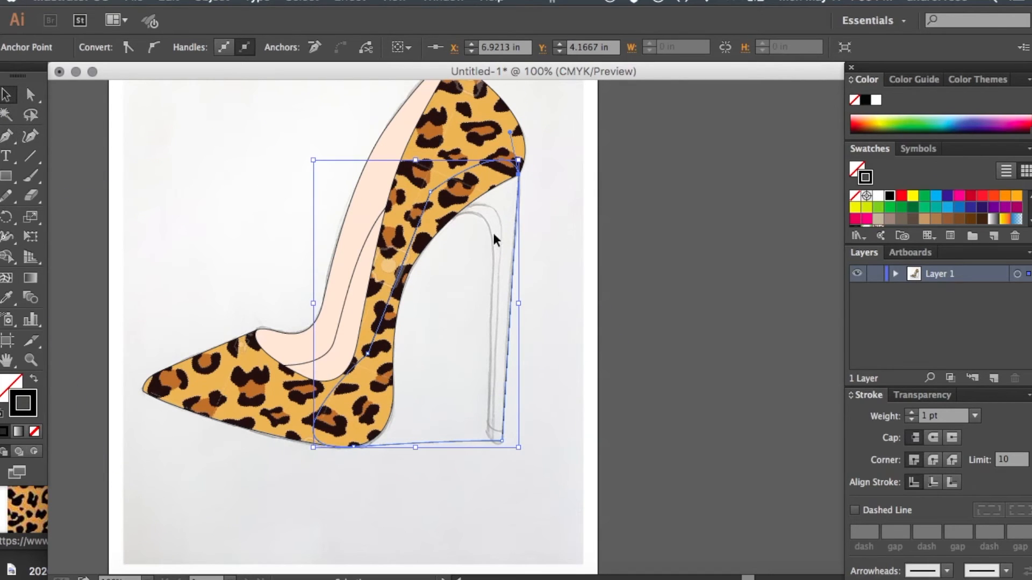
click(3, 415)
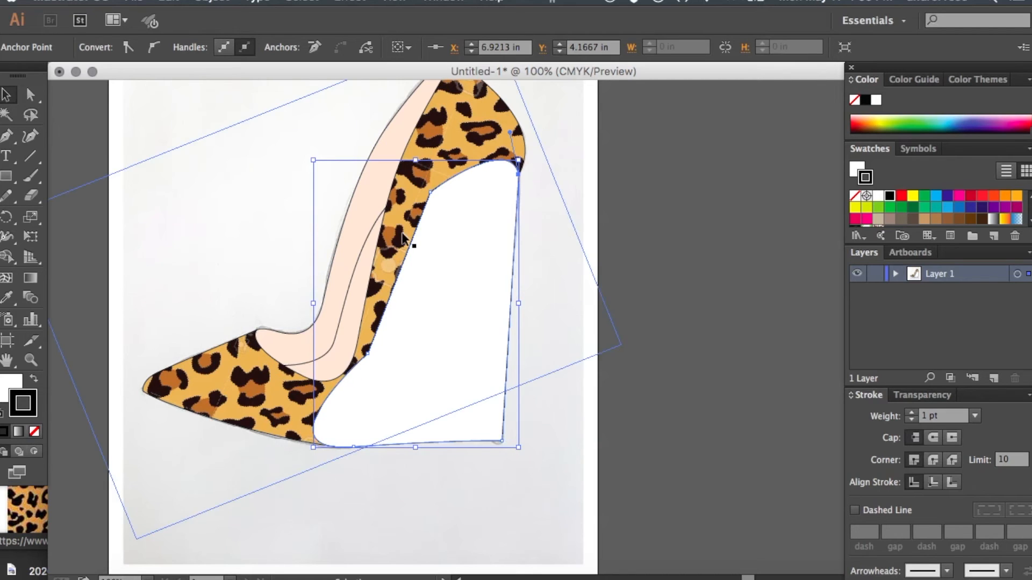
click(442, 250)
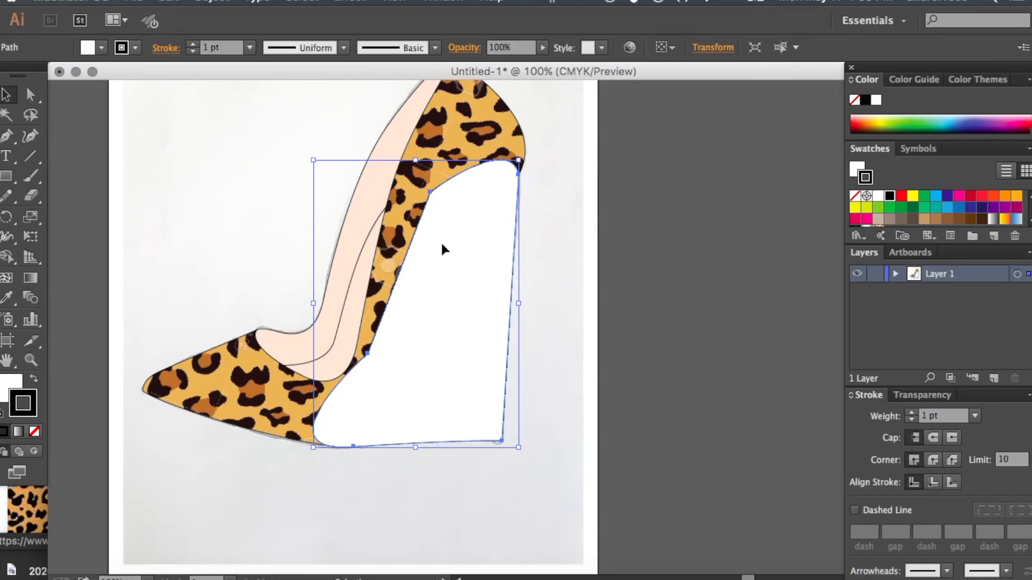
key(super+bracketleft)
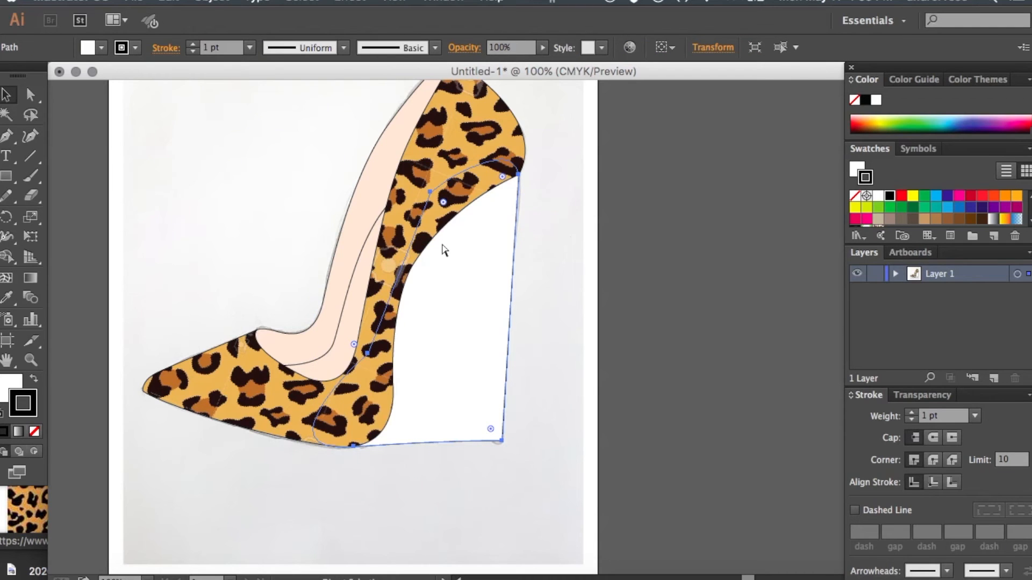
- Set the wedge heel's fill to black (000000) and deselect it
key(v)
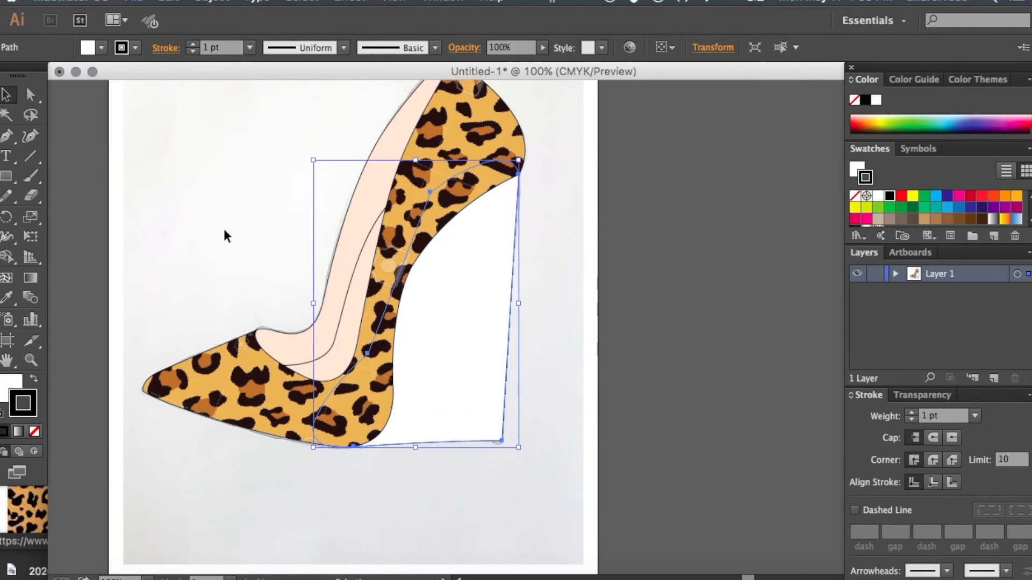
double_click(11, 385)
drag(426, 292, 279, 438)
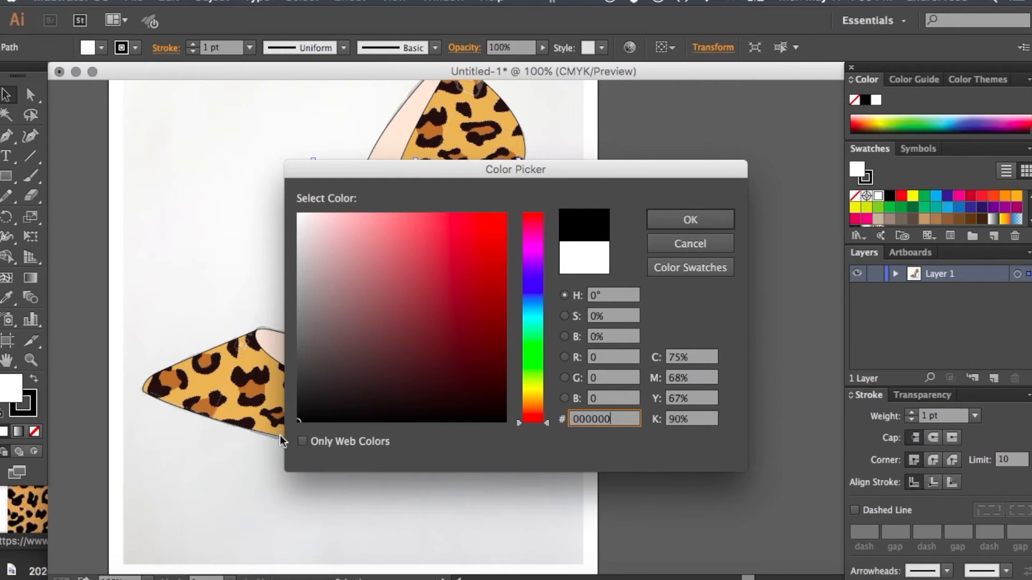
click(691, 219)
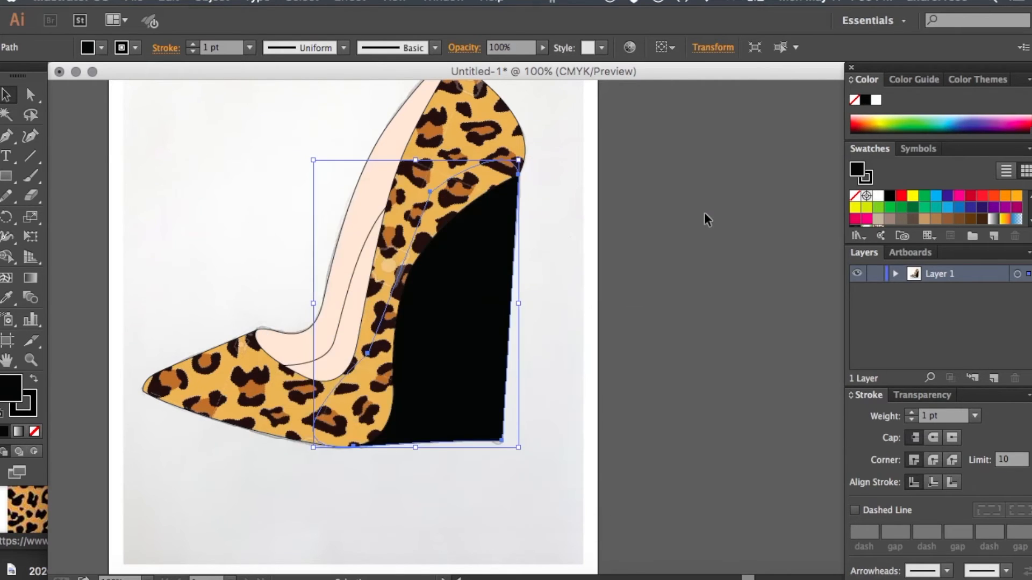
click(704, 214)
scroll(607, 277, up, 2)
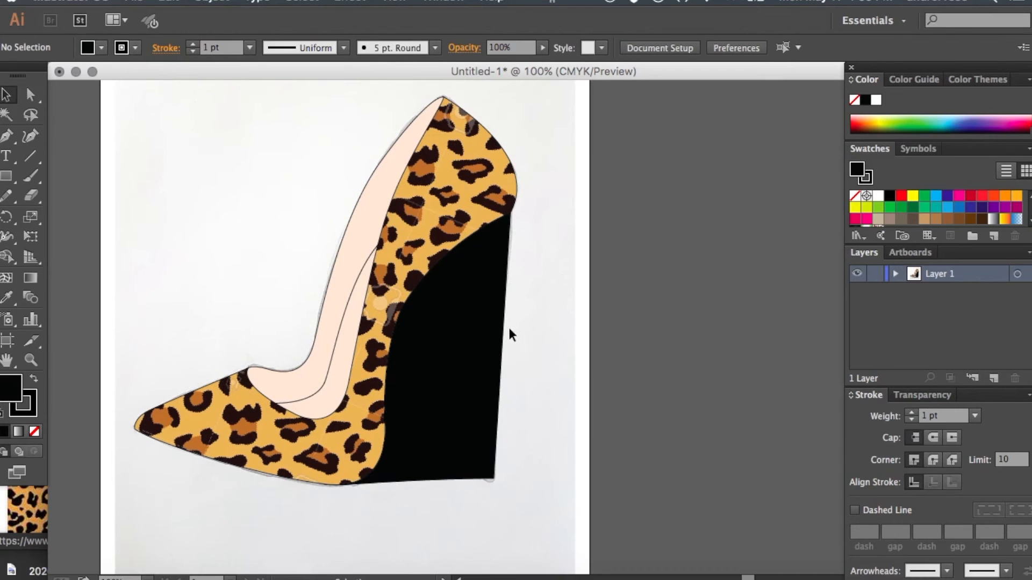
- Recolour the wedge heel with the brown sampled from a leopard spot near the toe, and deselect it
click(493, 337)
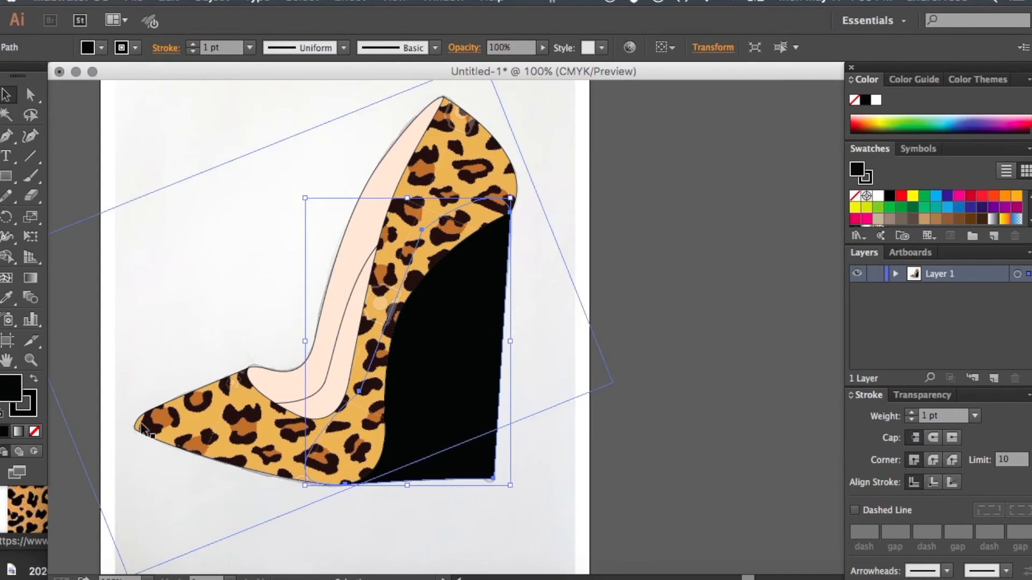
click(7, 297)
click(160, 419)
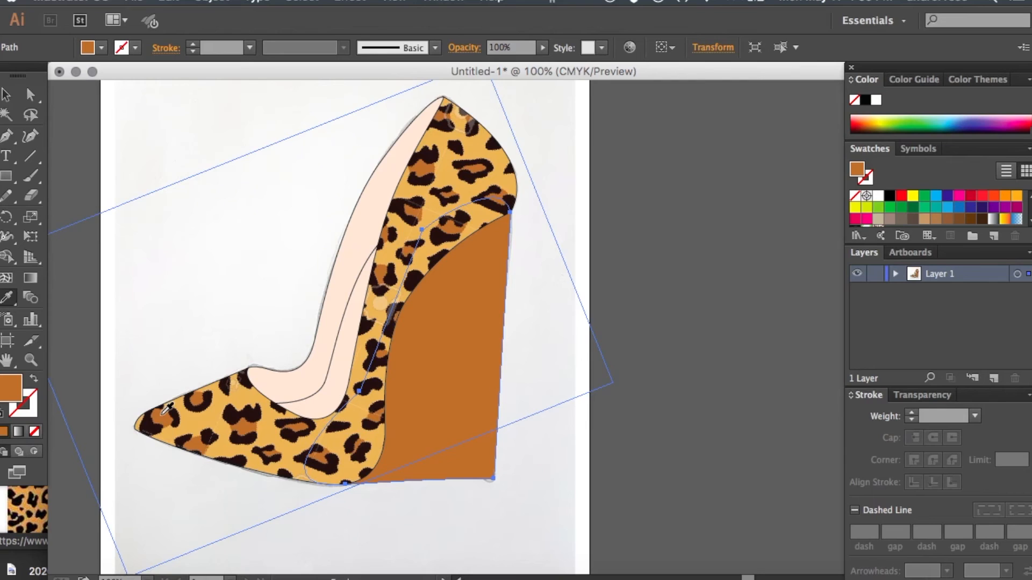
click(8, 95)
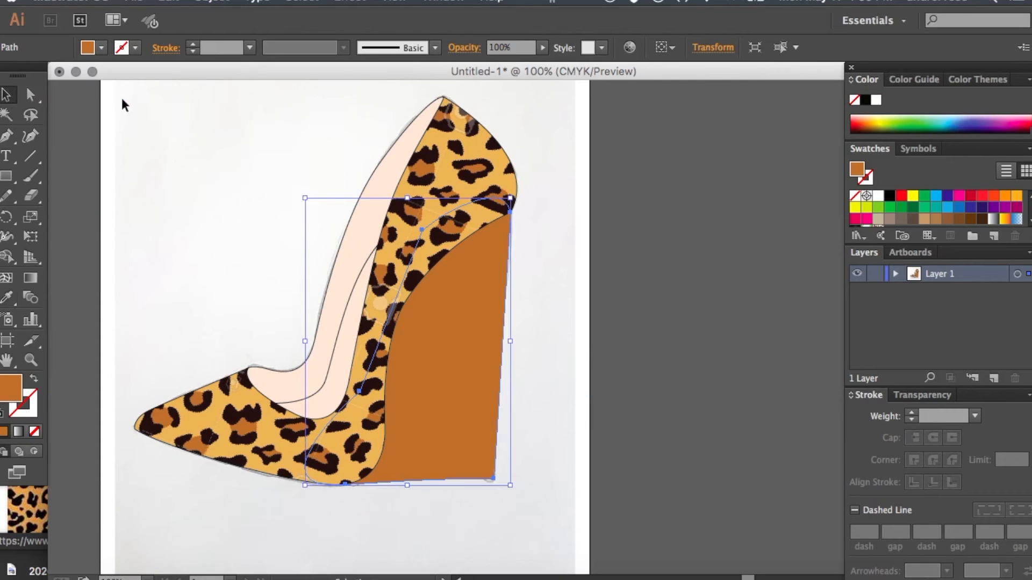
click(121, 95)
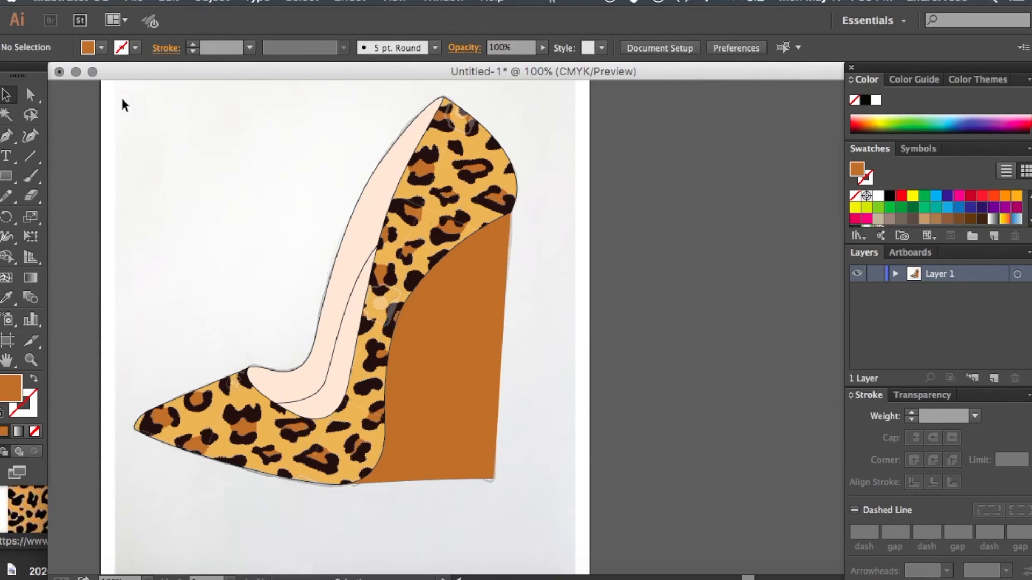
- Give the brown wedge heel a 1 pt black stroke and deselect it
click(431, 323)
click(912, 412)
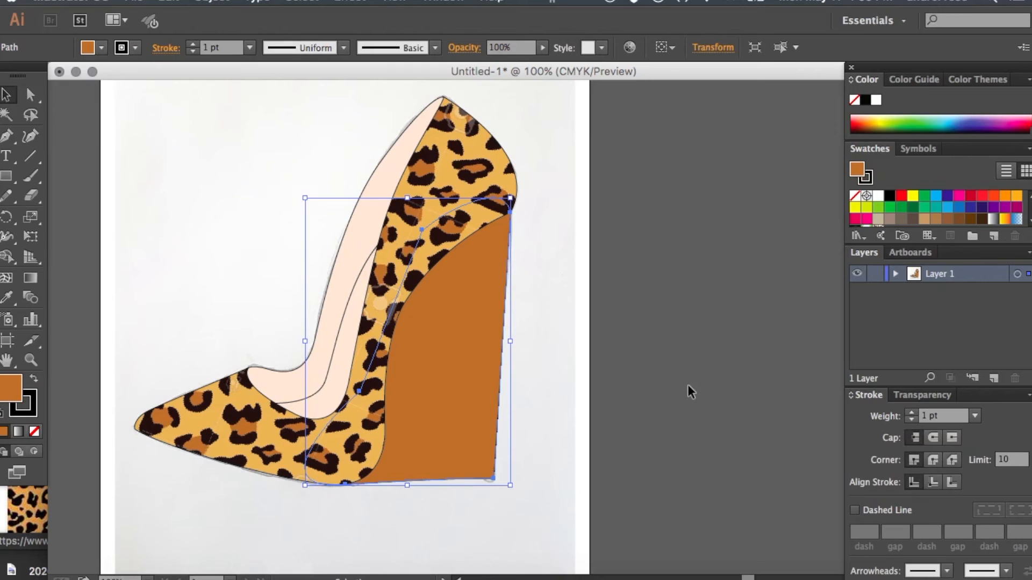
click(688, 385)
key(super+minus)
key(super+minus)
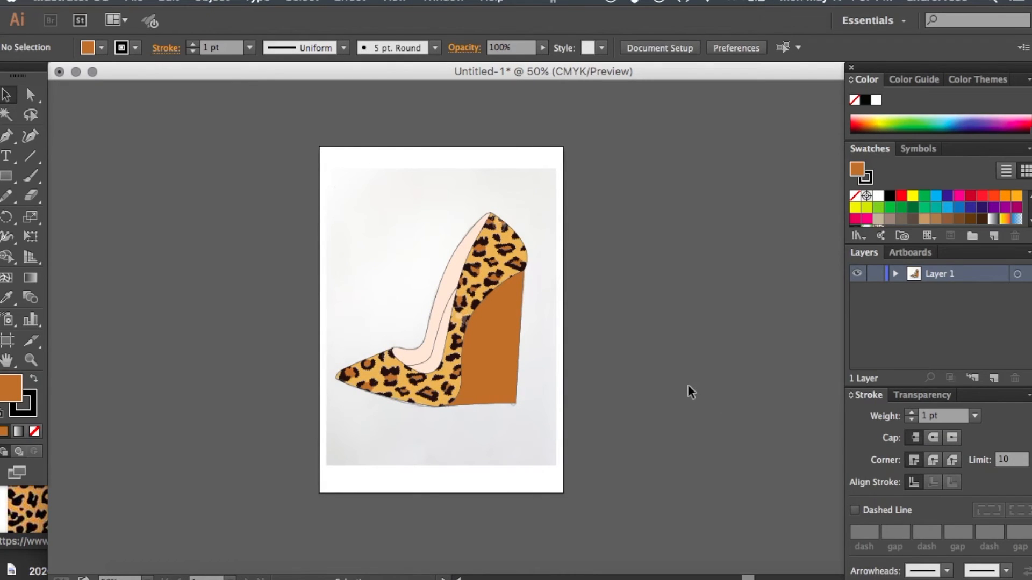
- Undo the wedge heel's stroke and colour changes back to its white fill
key(super+z)
key(super+z)
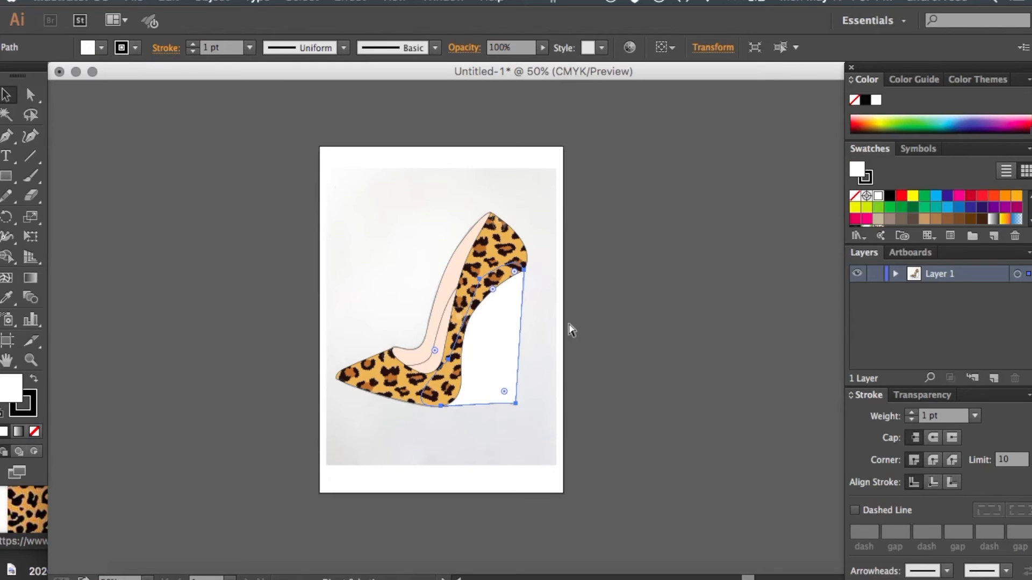
key(super+plus)
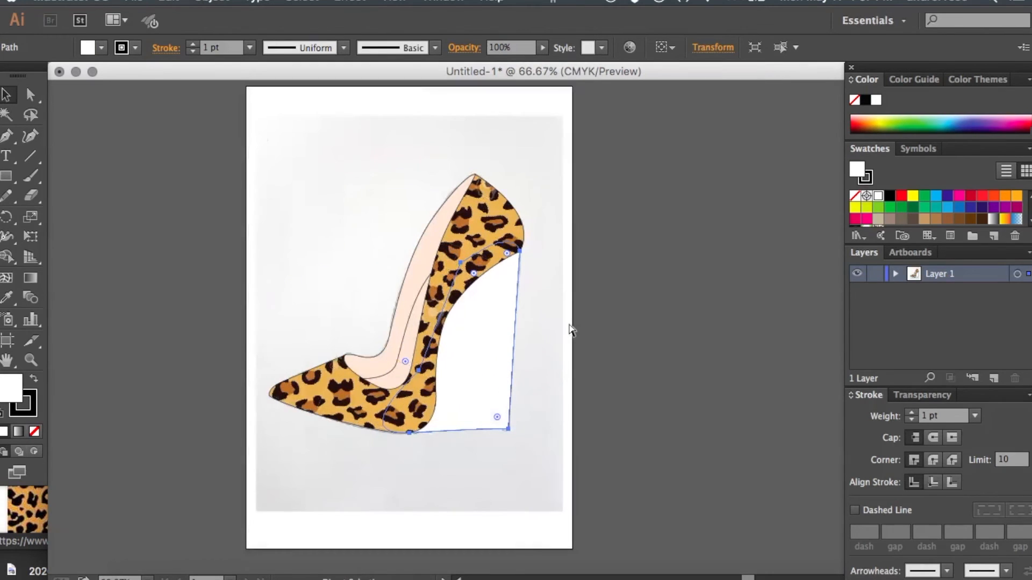
key(super+plus)
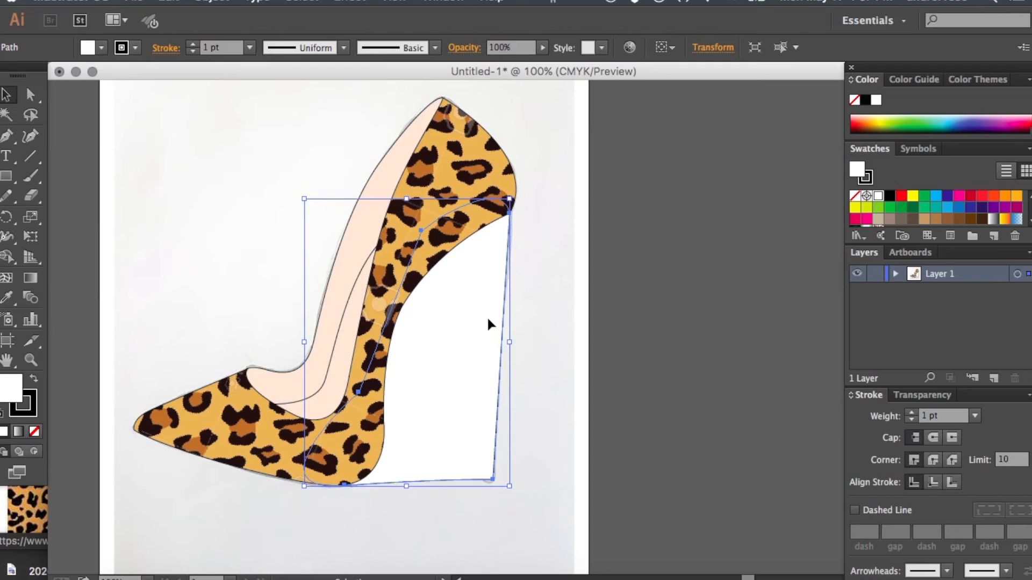
key(super+minus)
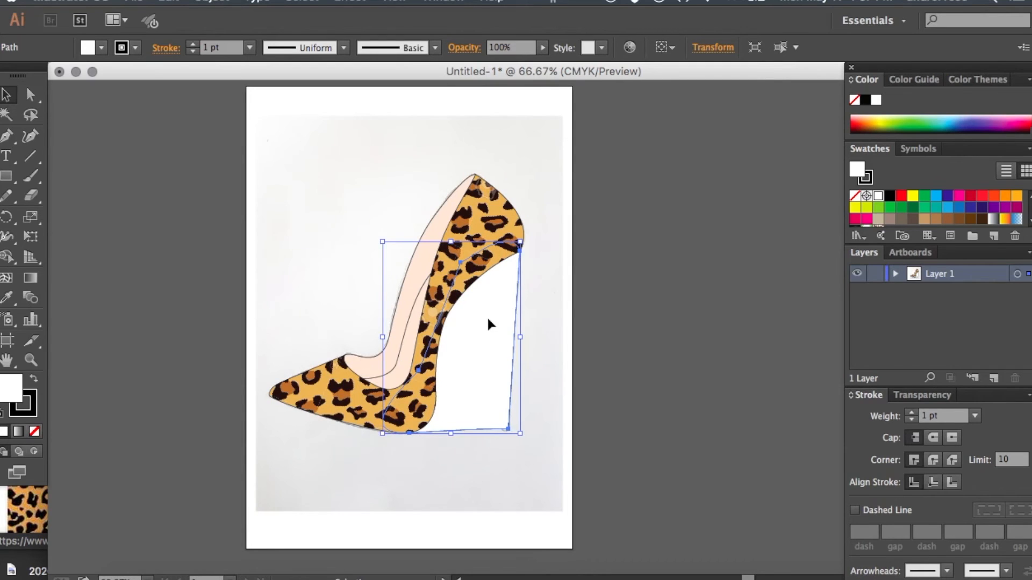
- Undo the wedge heel and the stiletto heel's deletion and move, restoring the stiletto to its original place, and deselect it
key(super+z)
key(super+z)
key(super+z)
key(super+z)
key(super+z)
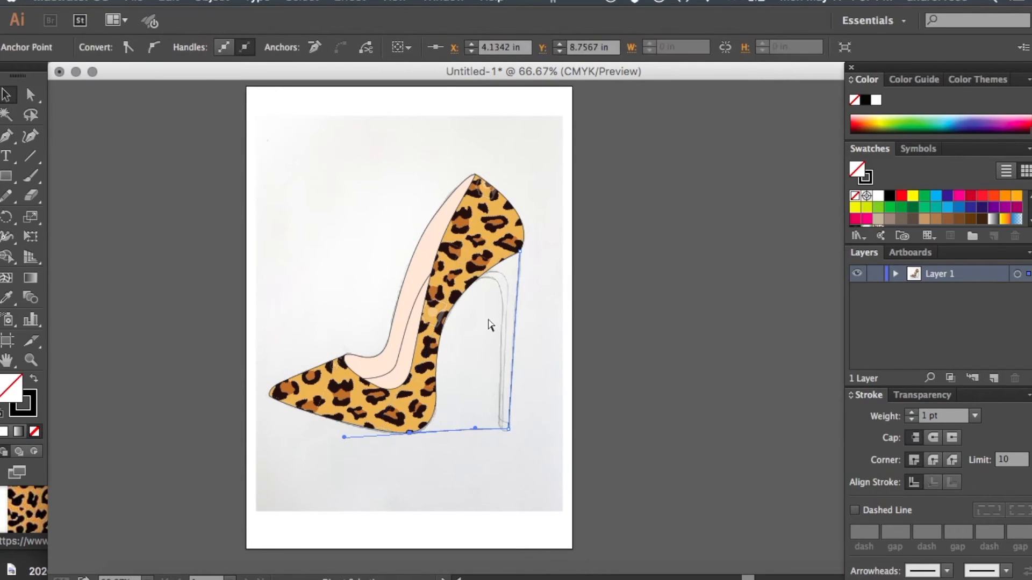
key(super+z)
key(super+z)
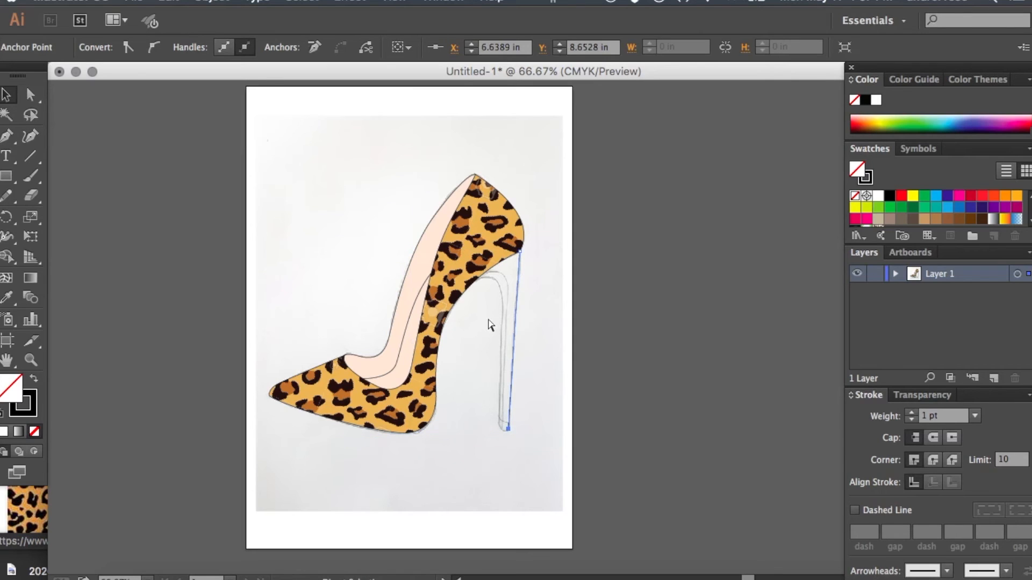
key(super+z)
key(super+z)
key(super+z)
key(super+z)
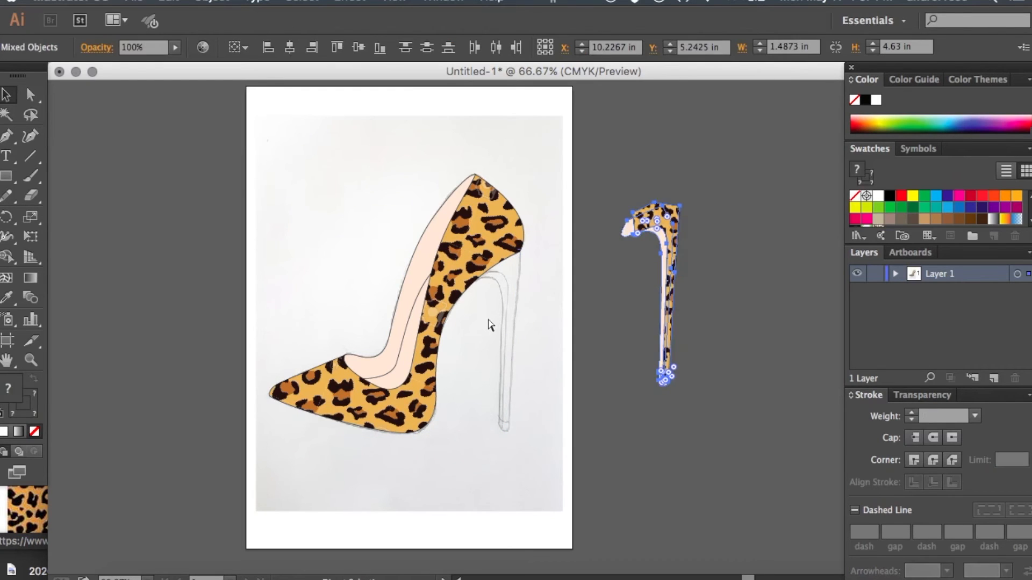
key(super+z)
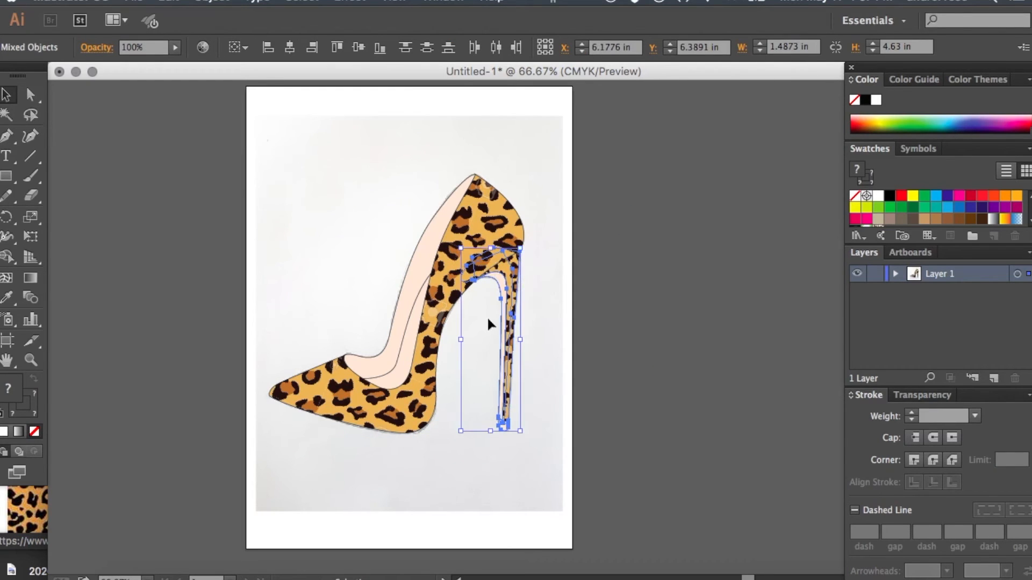
click(562, 284)
key(a)
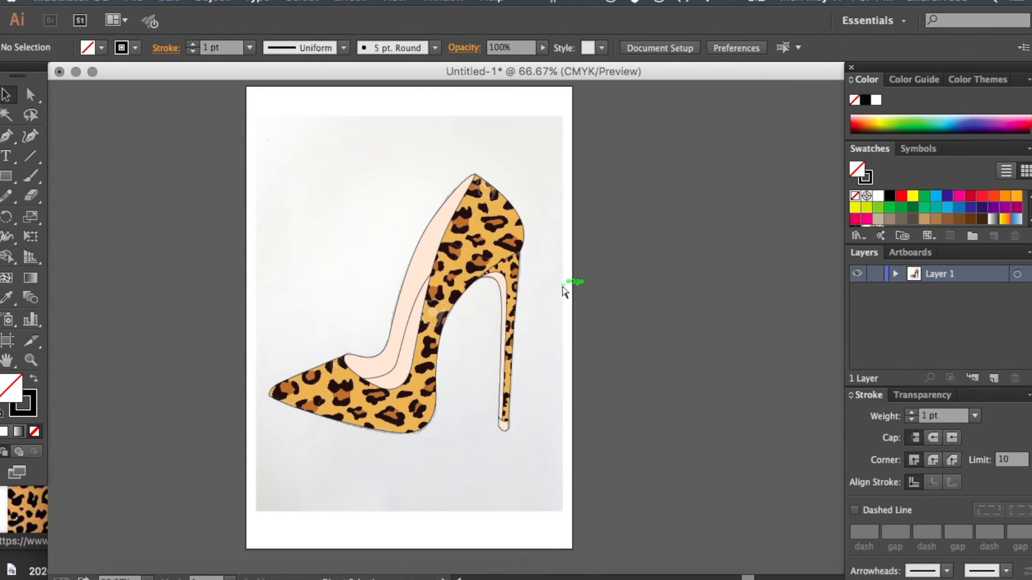
key(super+1)
scroll(581, 277, up, 3)
scroll(582, 278, left, 2)
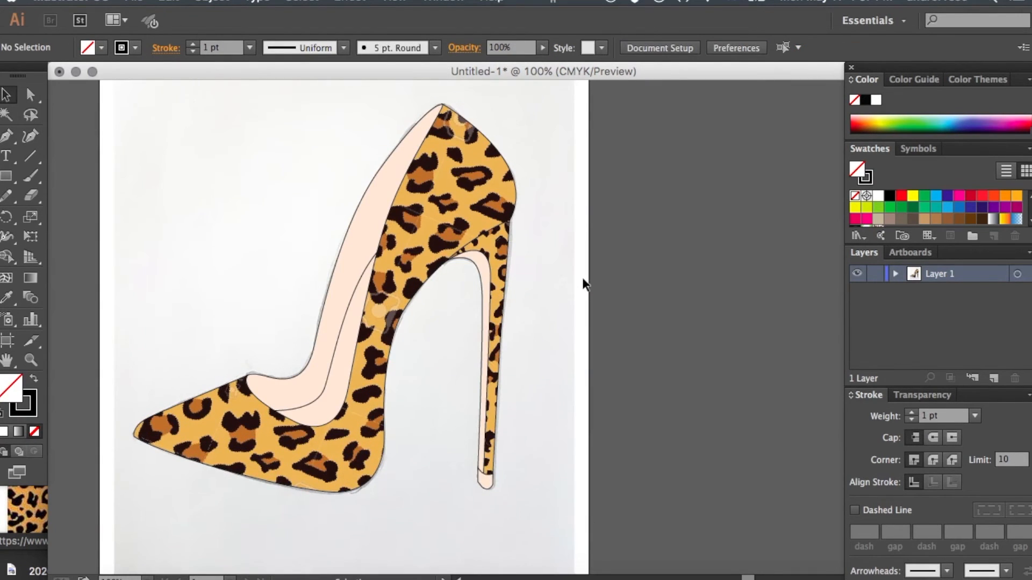
drag(482, 331, 530, 537)
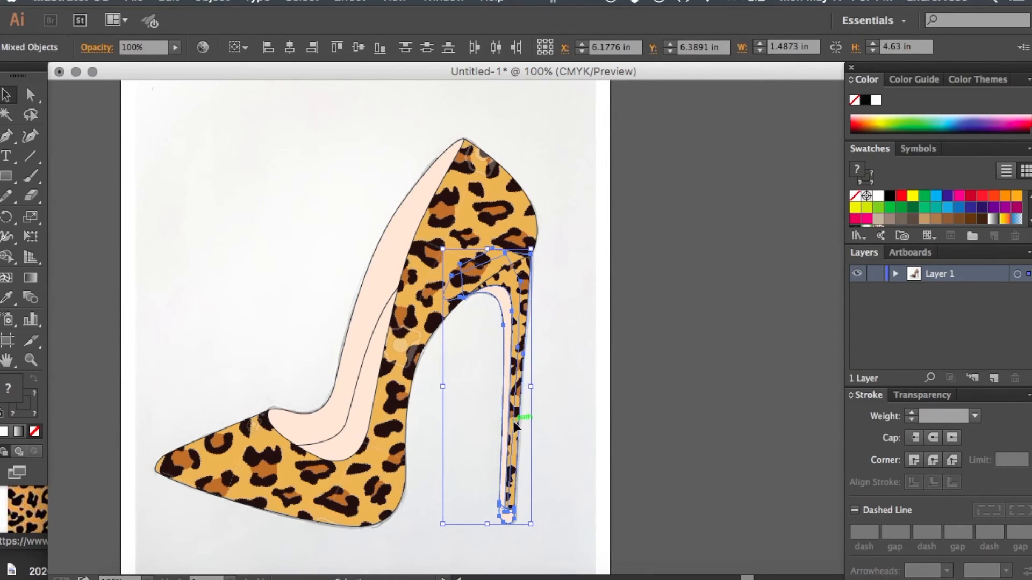
scroll(569, 338, down, 4)
scroll(569, 339, left, 1)
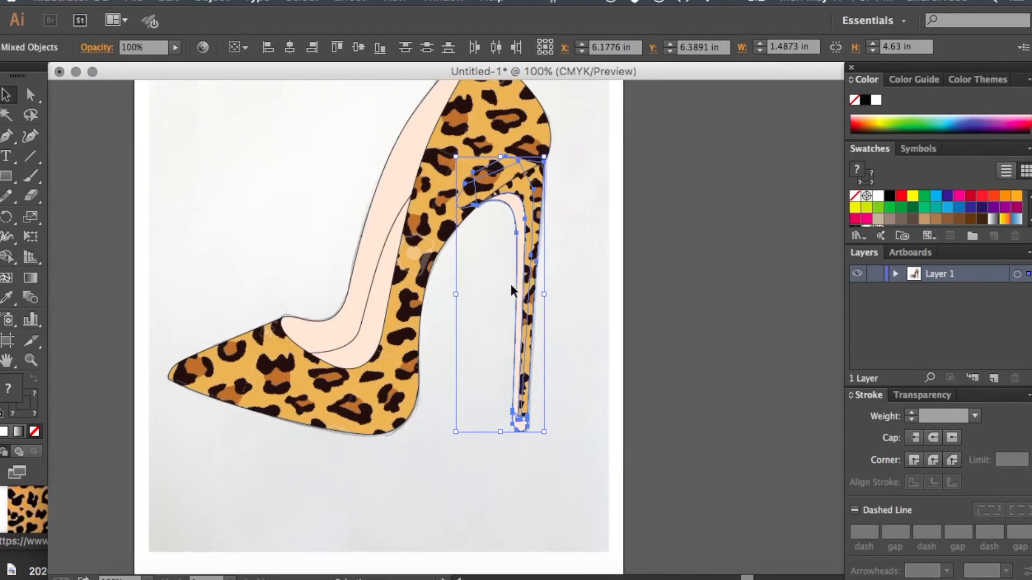
click(481, 286)
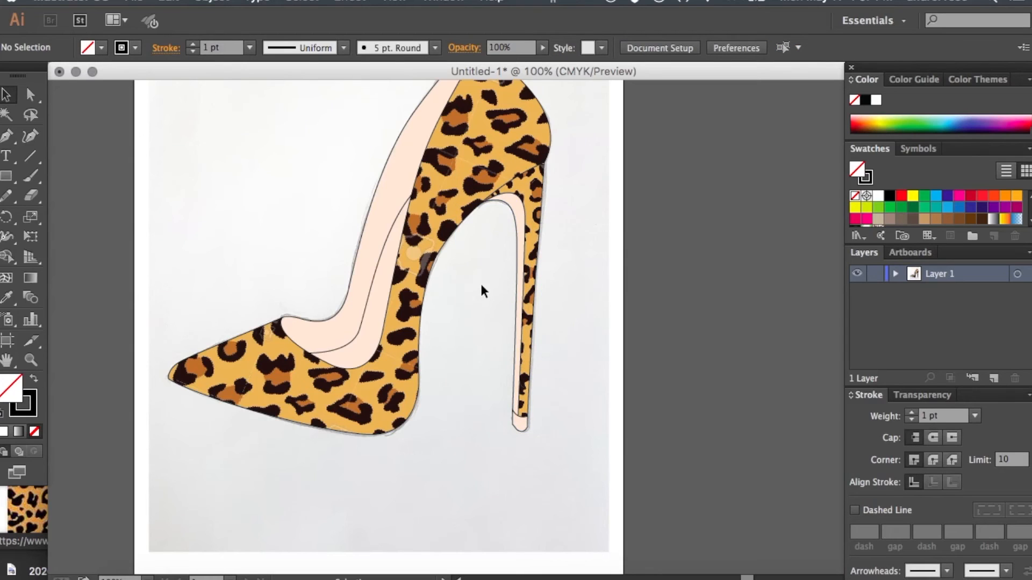
- Delete the leopard-print stiletto heel with its peach inner strip and tip, exposing the sketched heel lines
key(super+minus)
drag(498, 275, 575, 428)
key(Delete)
scroll(719, 188, right, 5)
scroll(719, 189, up, 1)
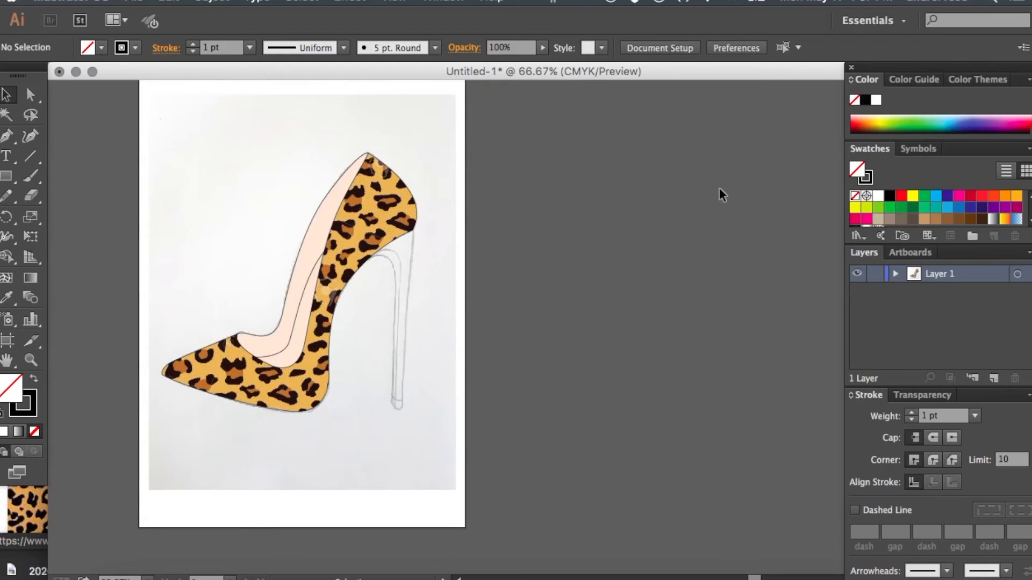
click(367, 258)
click(436, 248)
key(super+equal)
key(super+equal)
scroll(440, 269, left, 5)
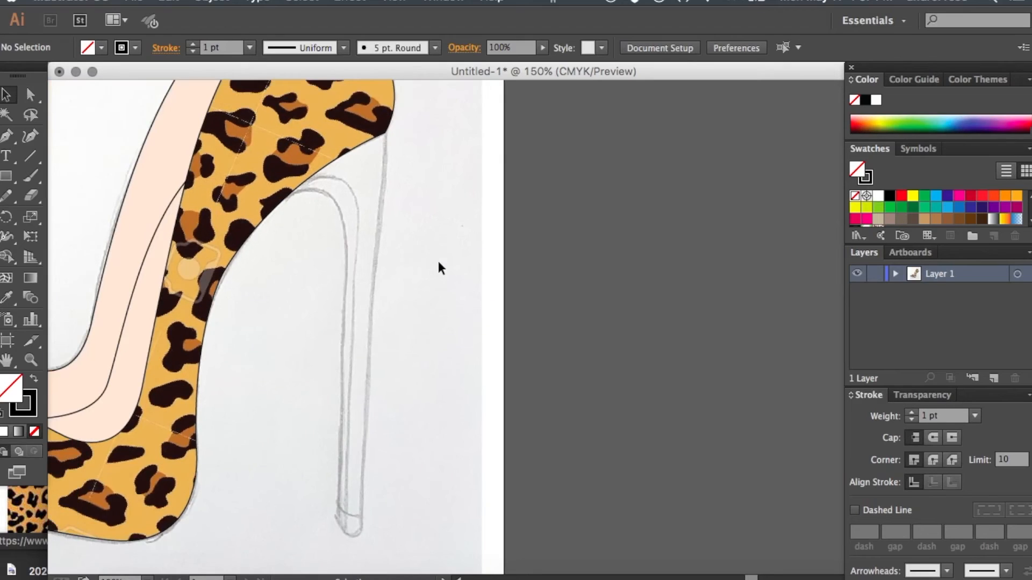
- Undo the last deletion of the stiletto heel
key(super+z)
key(super+minus)
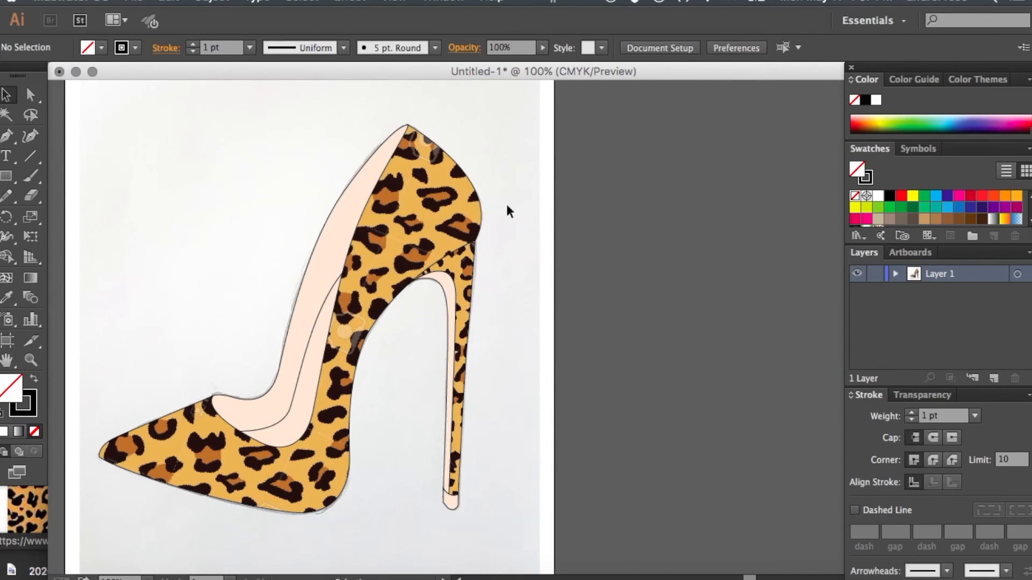
drag(508, 196, 160, 523)
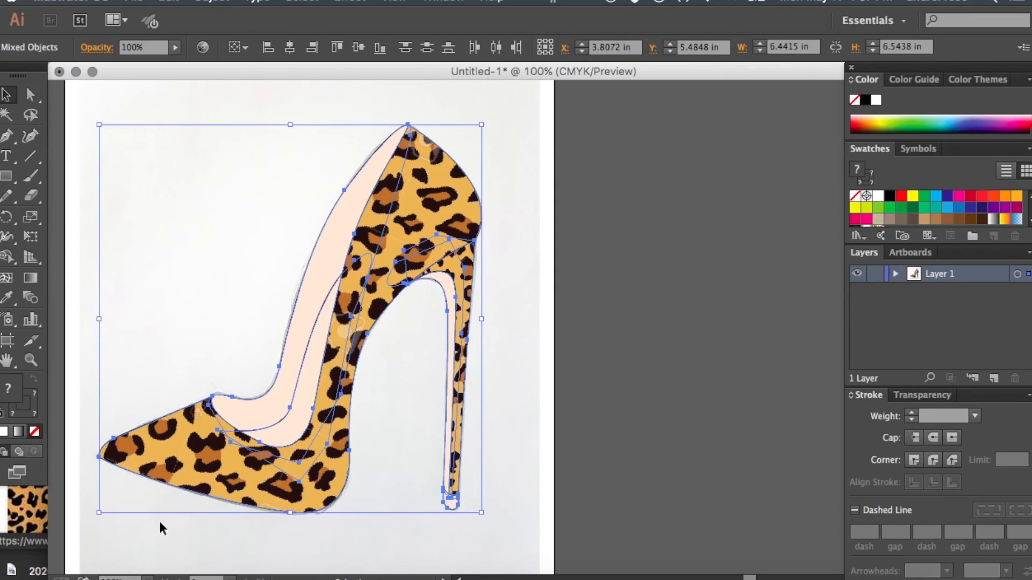
click(185, 336)
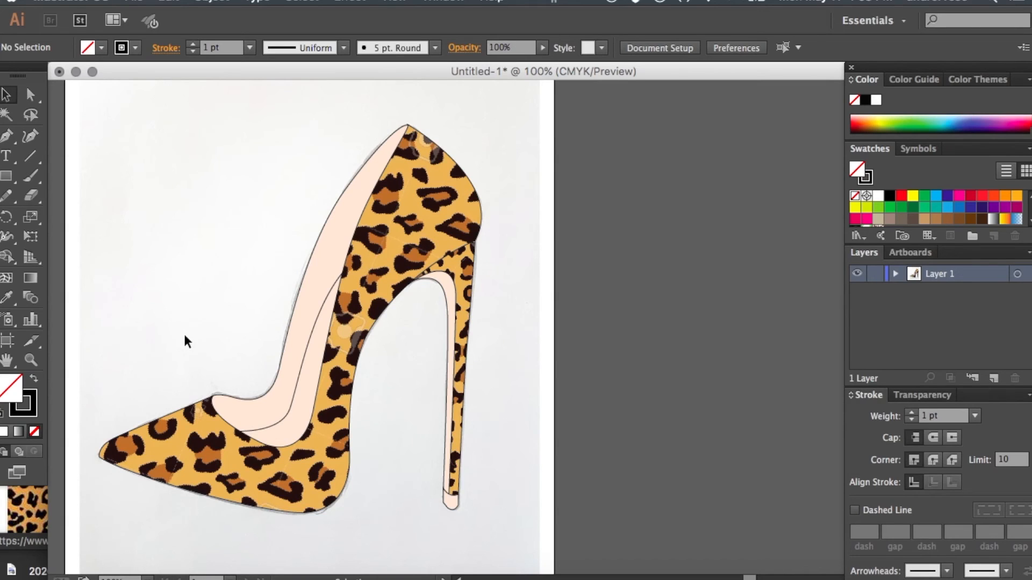
- Unlock the sketch image behind the shoe and delete it from the artboard
scroll(185, 337, left, 2)
scroll(184, 337, up, 1)
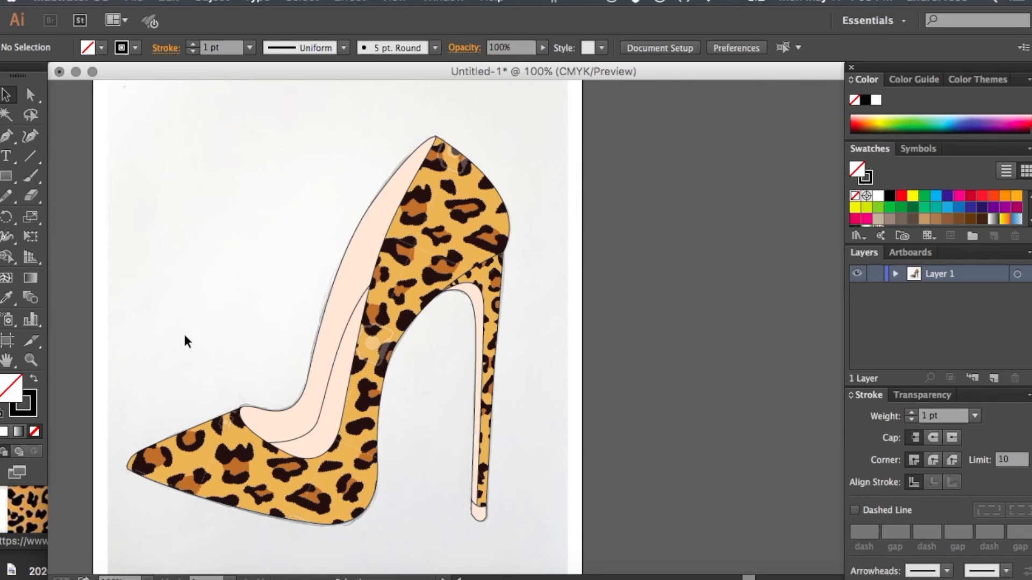
key(super+minus)
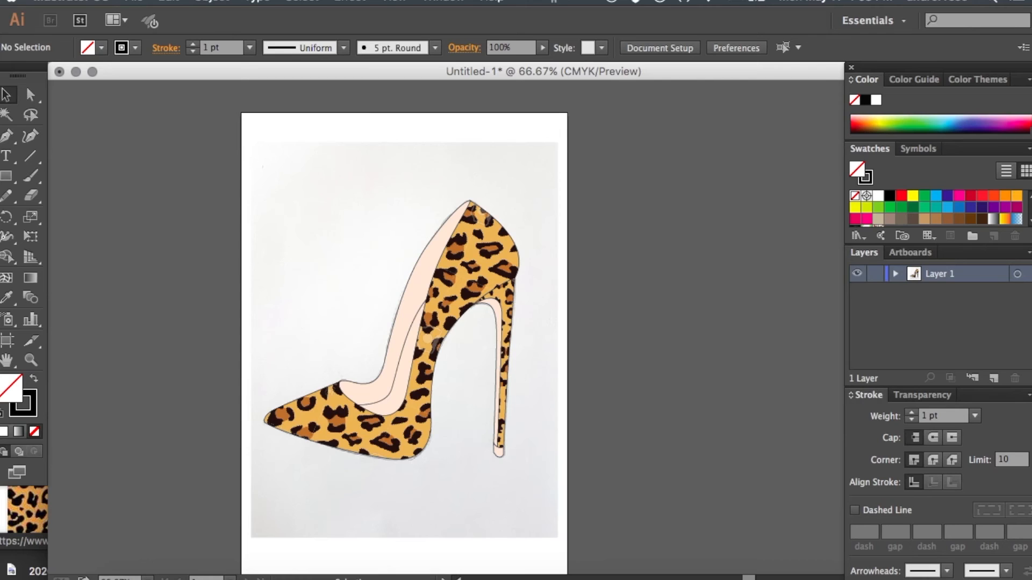
click(212, 2)
click(341, 106)
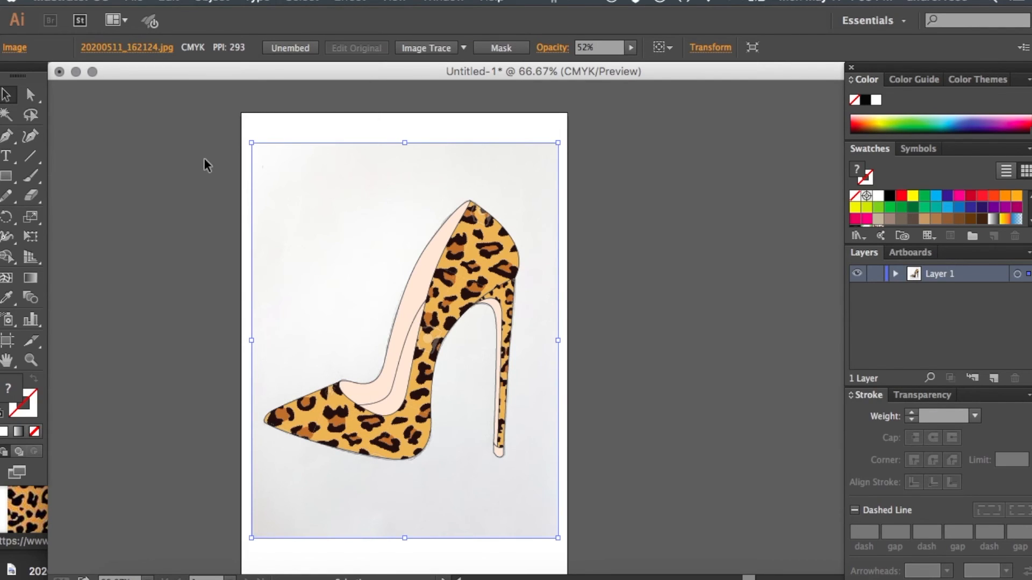
key(Delete)
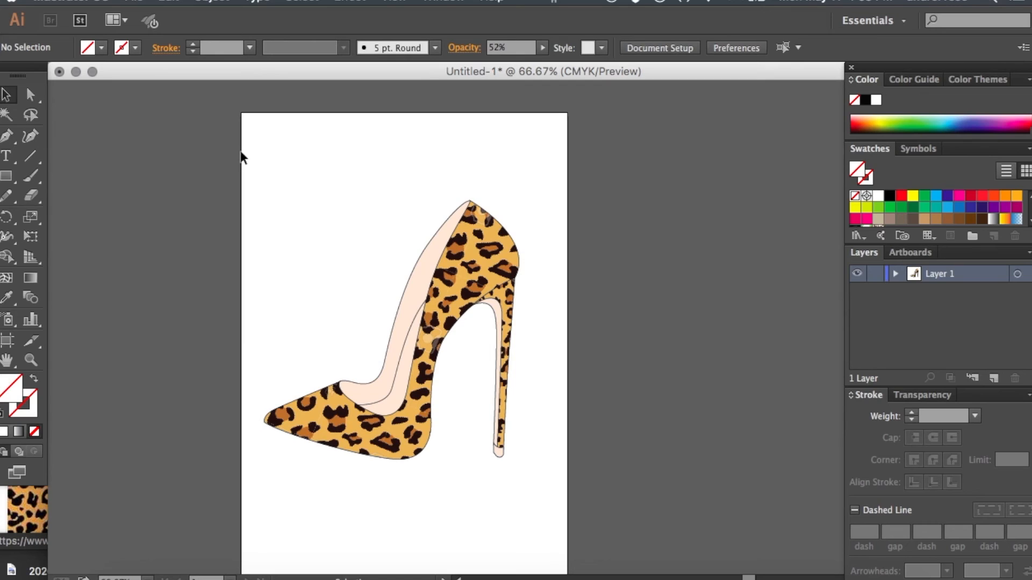
- Delete the leopard-print images clipped inside the shoe body and the stiletto heel, keeping their outline paths
scroll(240, 153, down, 3)
click(496, 246)
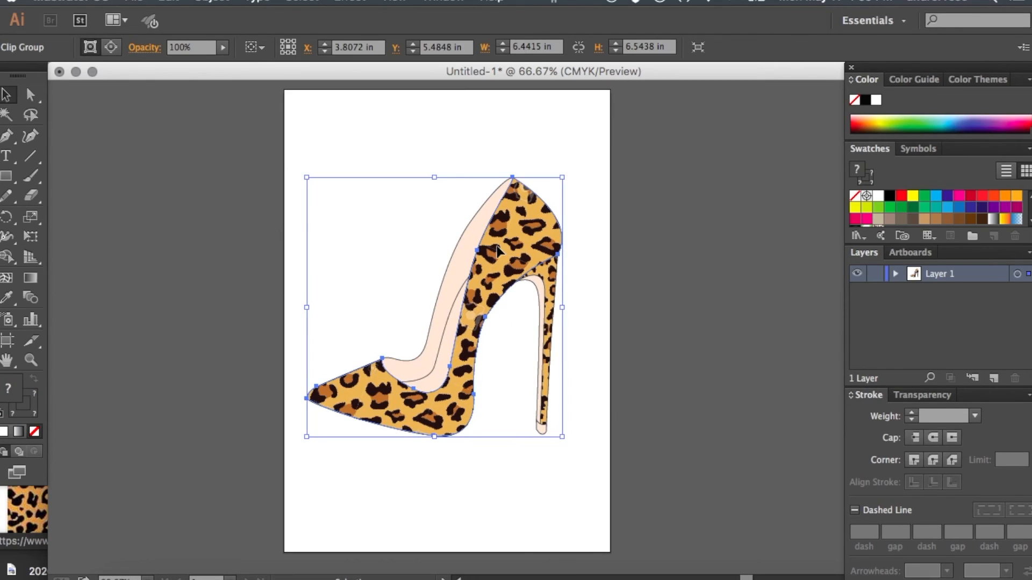
click(38, 96)
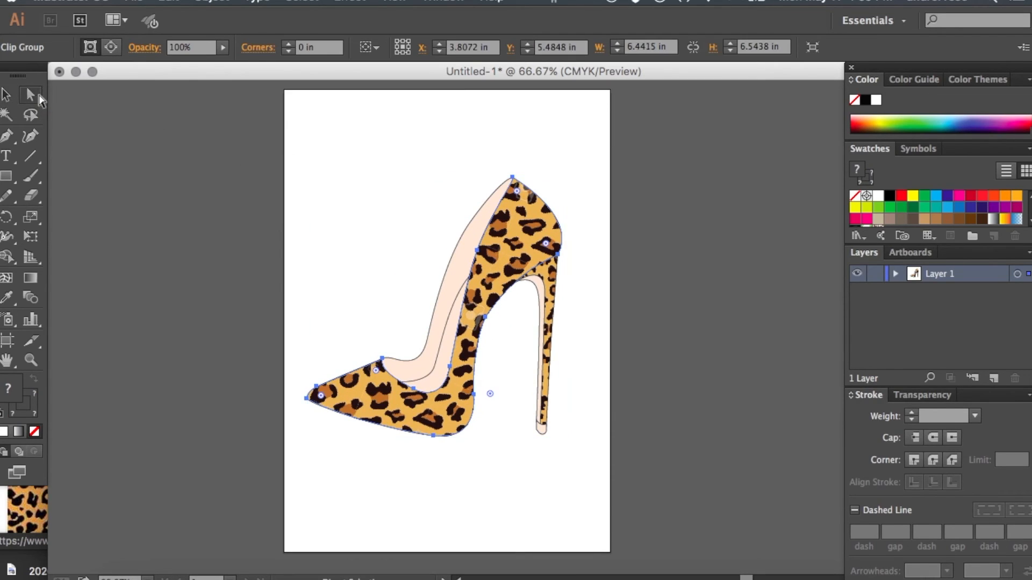
click(134, 153)
key(super+plus)
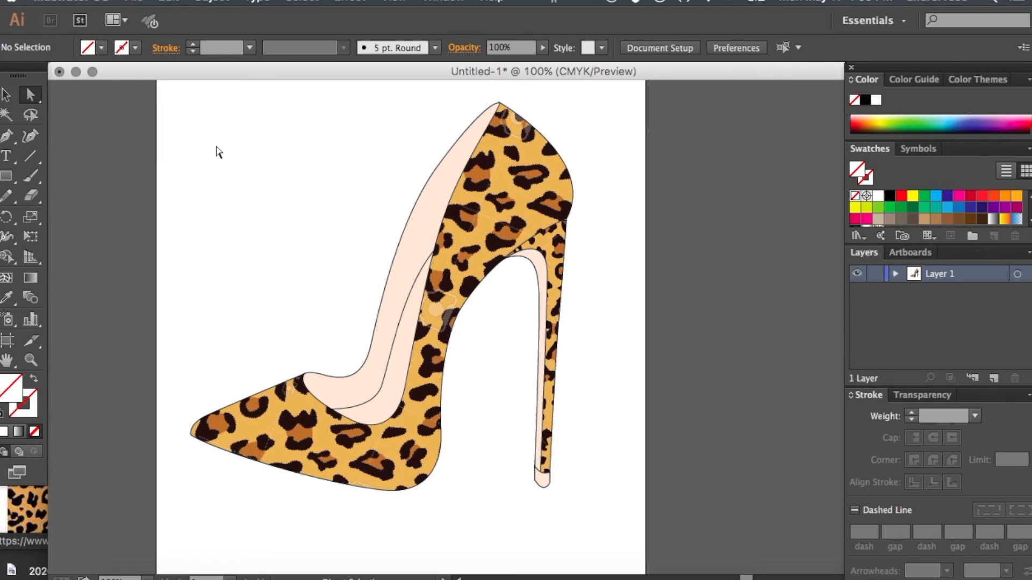
click(510, 192)
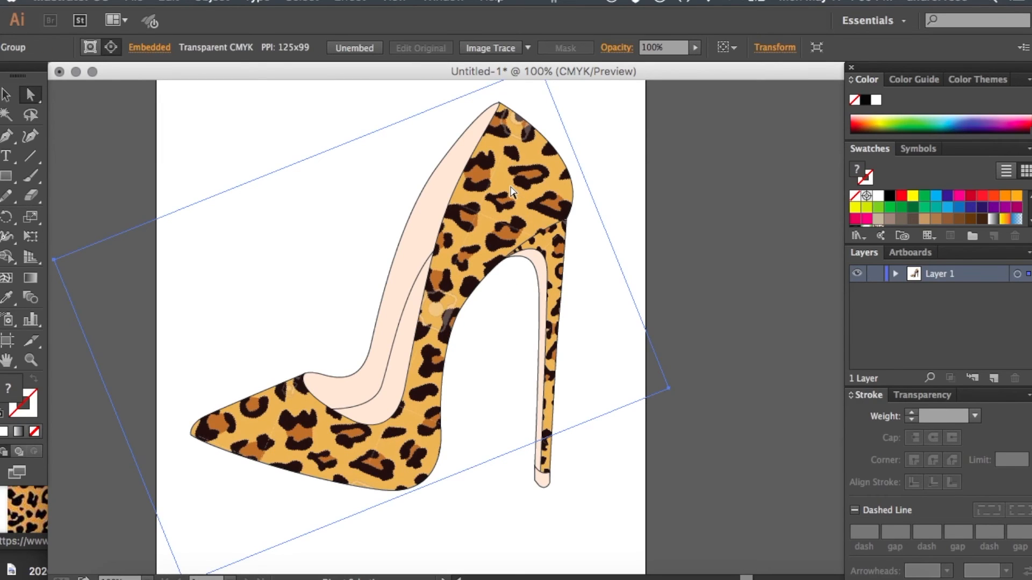
click(281, 133)
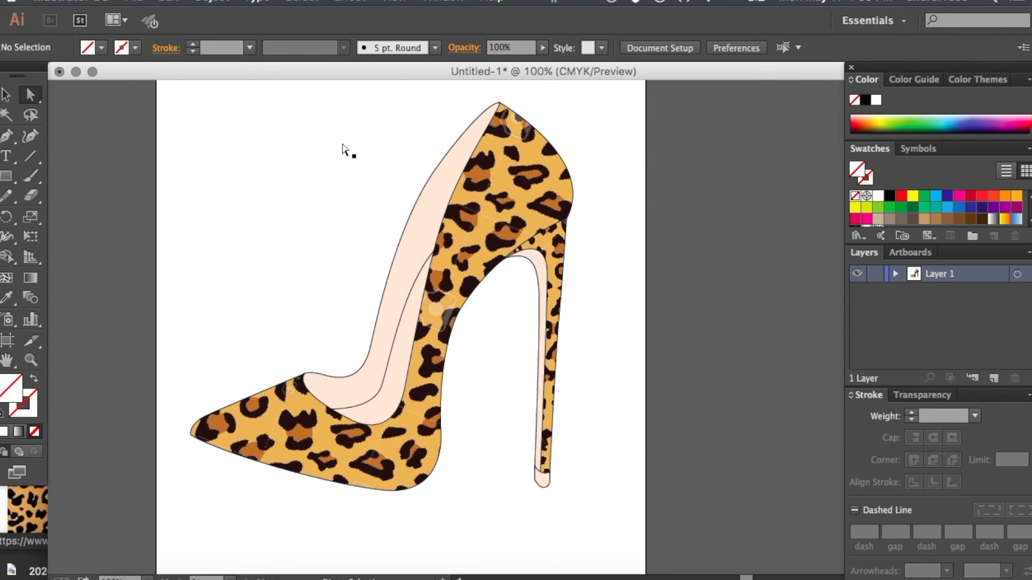
click(512, 200)
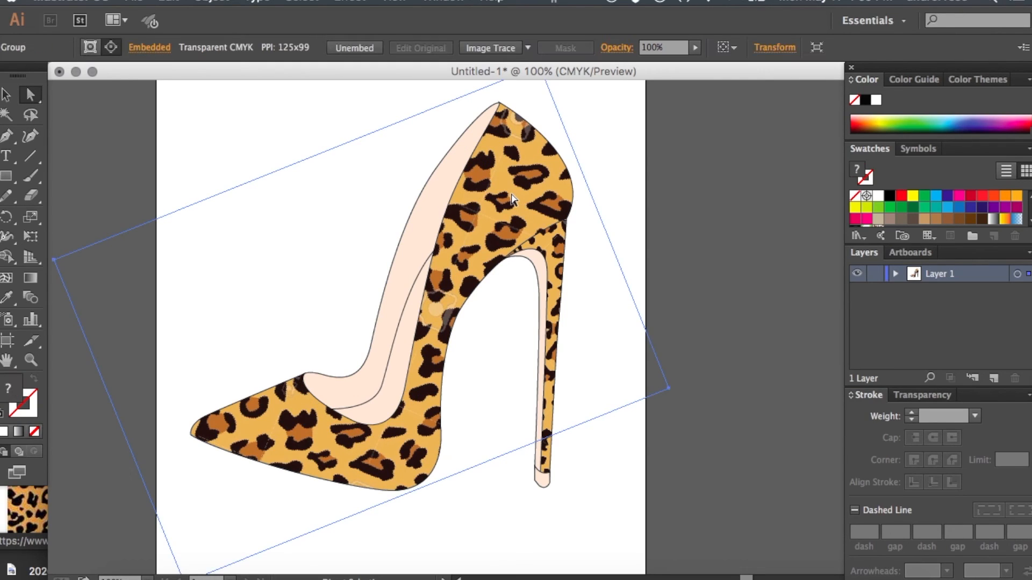
key(Delete)
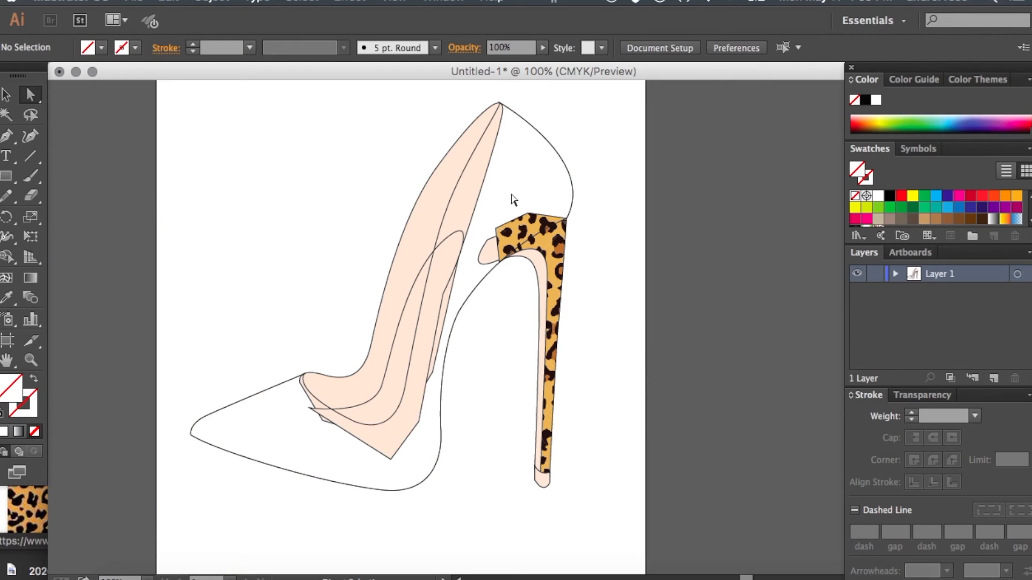
click(556, 261)
key(Delete)
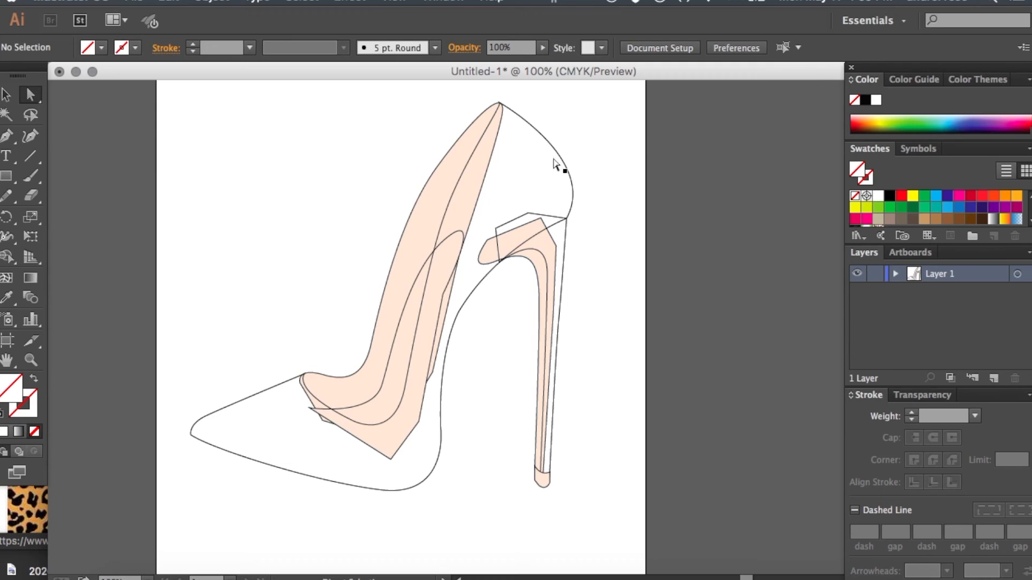
- Apply the default white fill and black stroke to the shoe body and heel outline paths, and deselect them
click(554, 147)
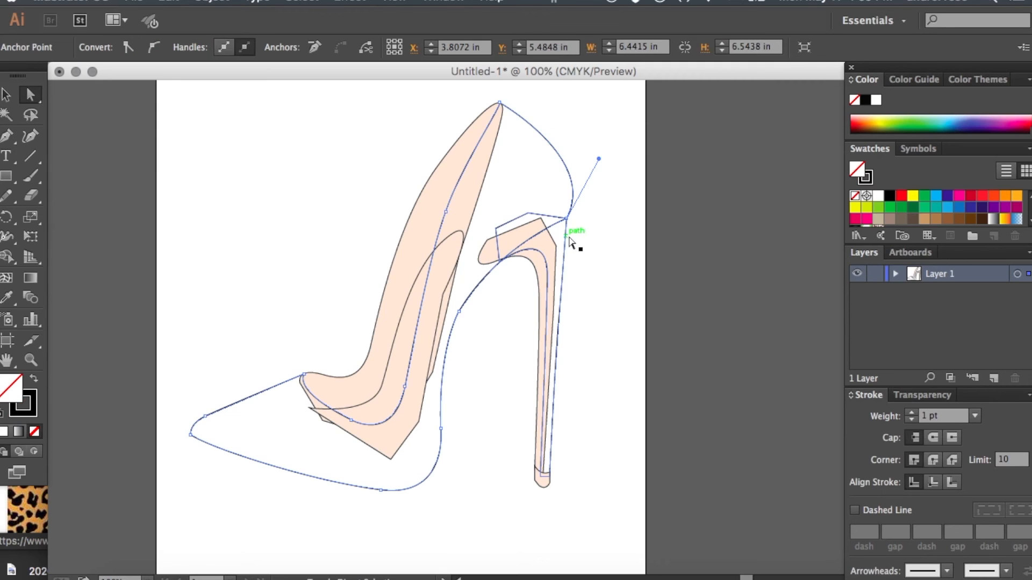
click(570, 239)
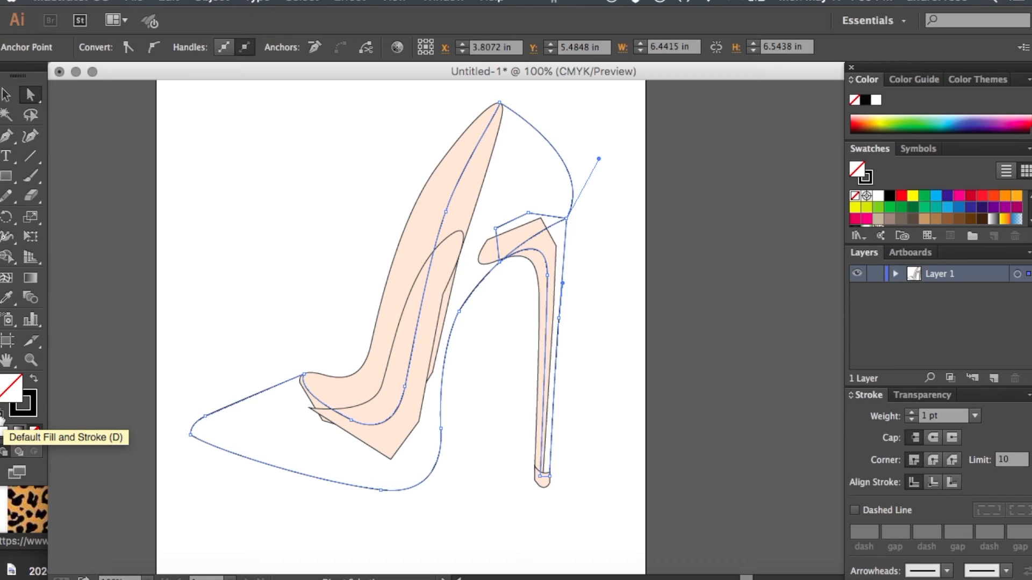
click(3, 424)
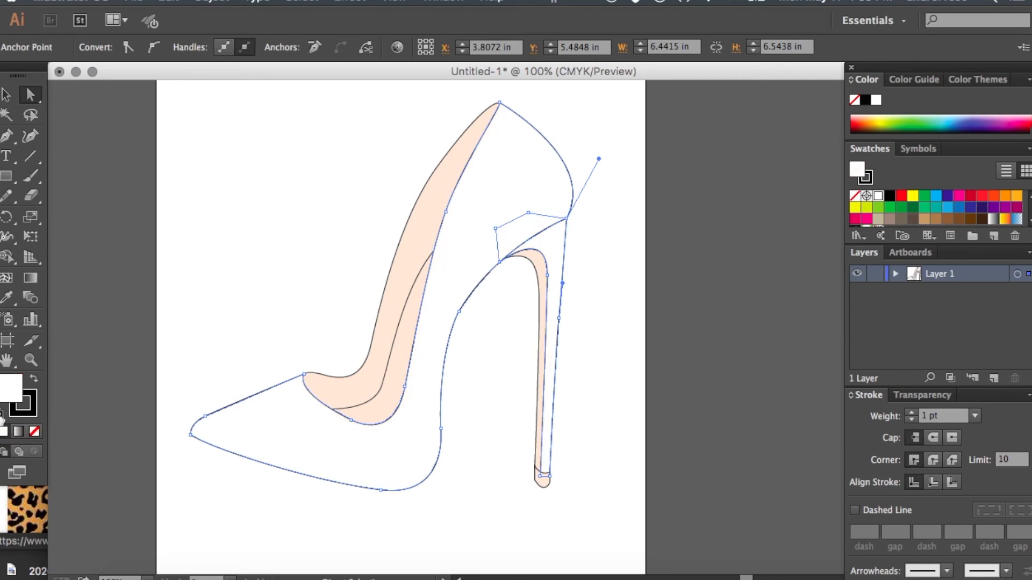
click(152, 239)
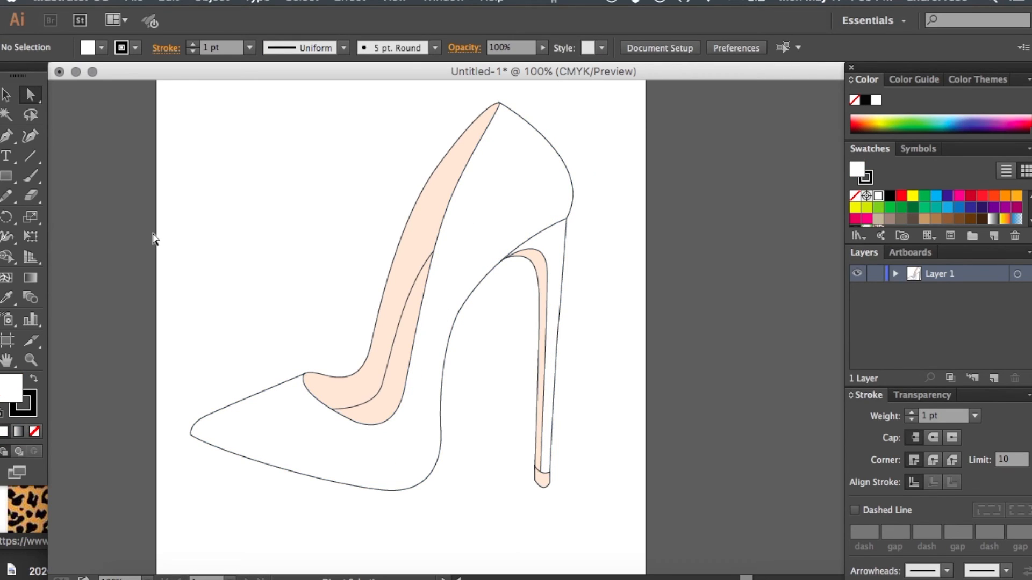
- Apply the default white fill and black stroke to the whole shoe, replacing the peach areas, and deselect it
click(6, 95)
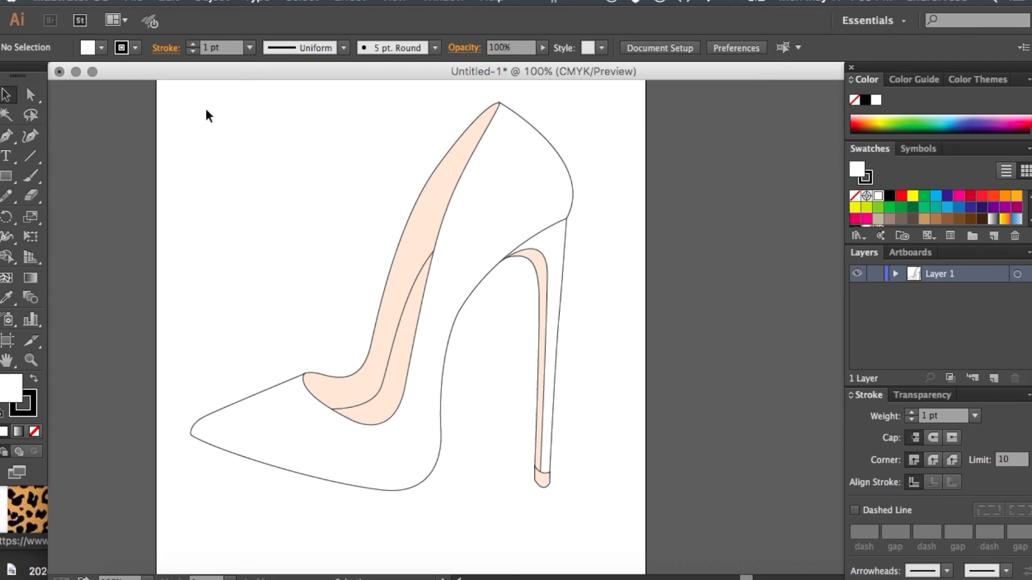
drag(195, 91, 639, 532)
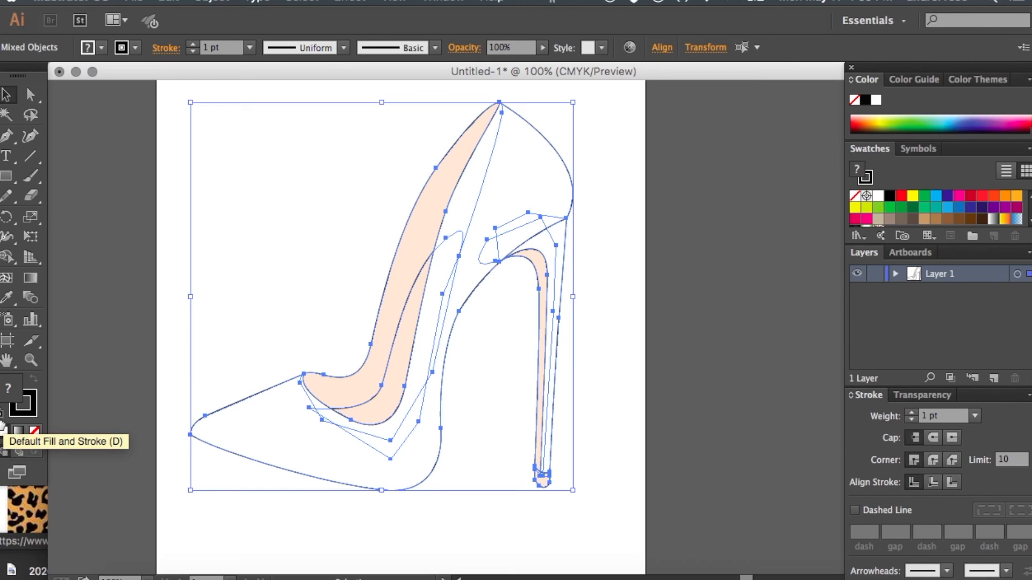
click(3, 427)
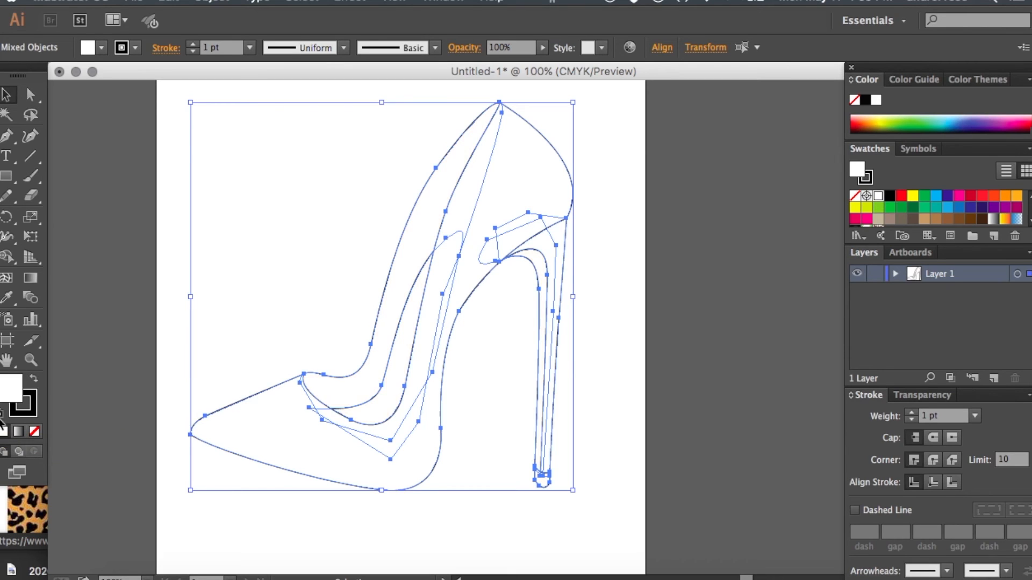
click(208, 227)
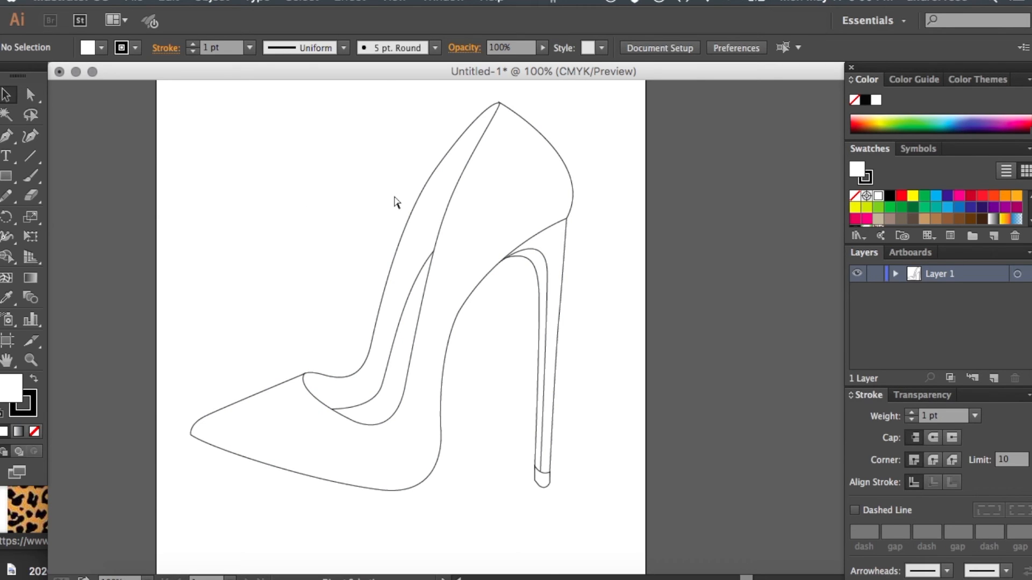
- Start an Offset Path on the shoe body's outline with the preview on, trying an offset of -0.1 in
key(super+equal)
scroll(394, 197, up, 3)
scroll(394, 197, left, 2)
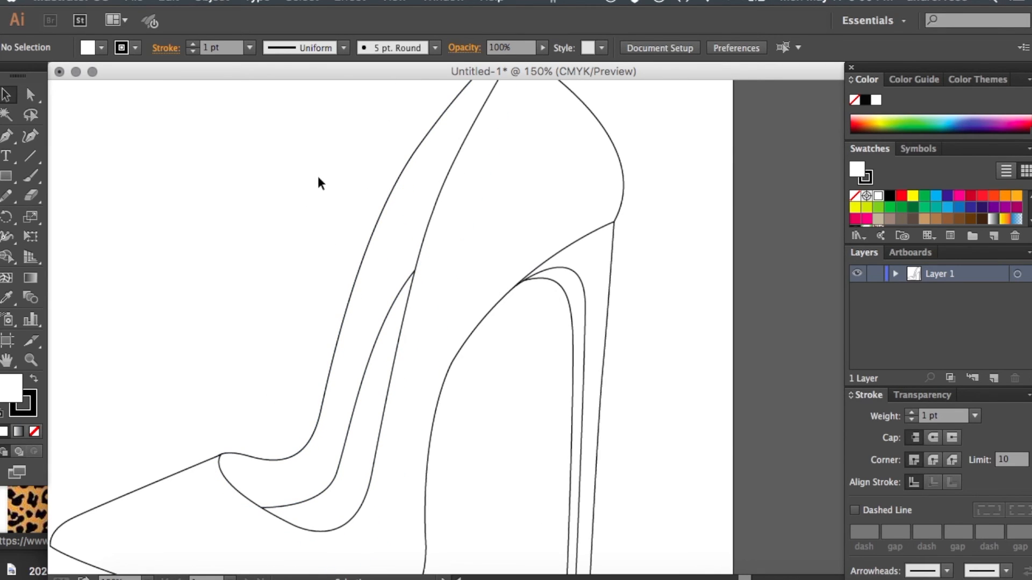
key(super+minus)
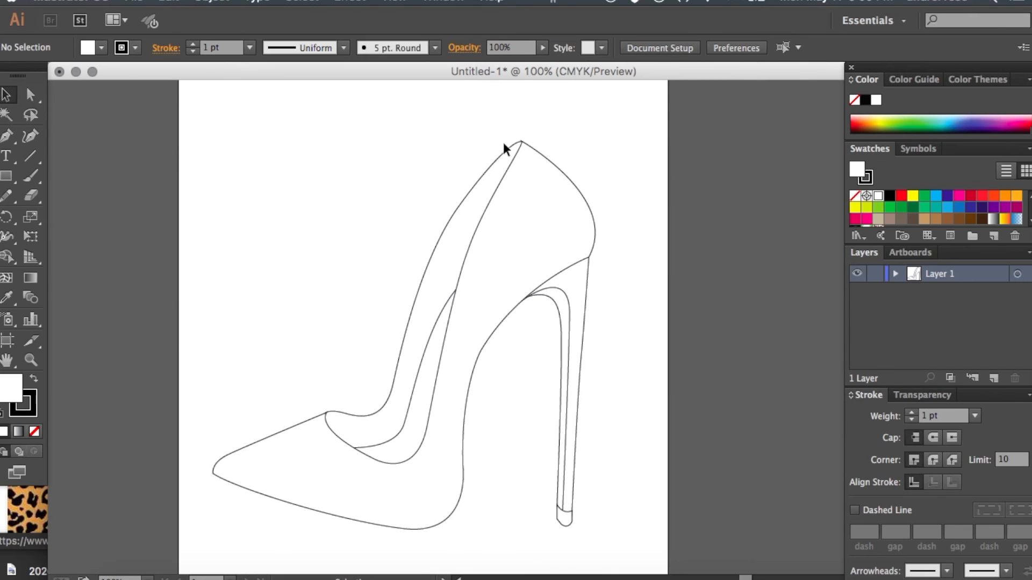
key(super+equal)
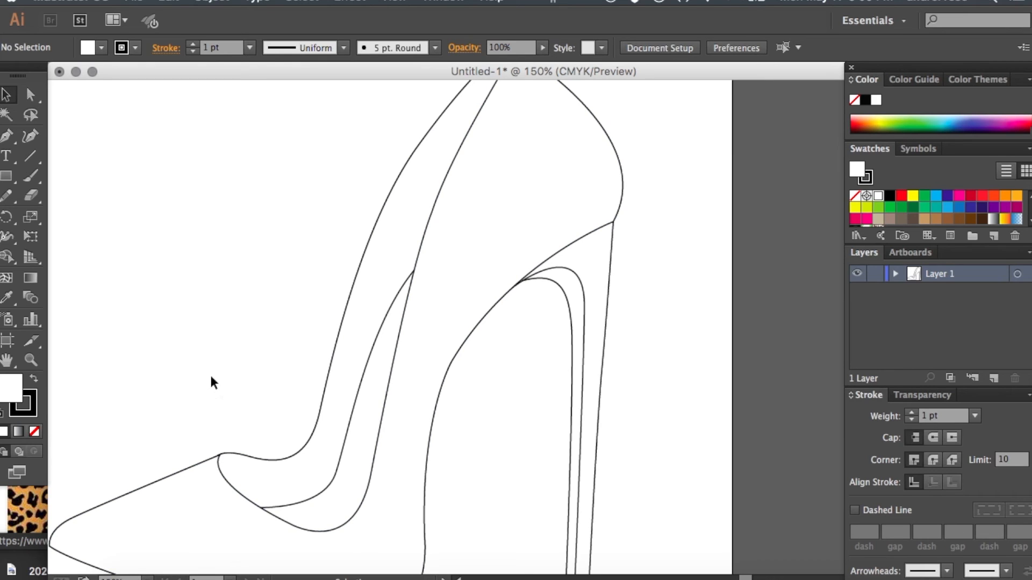
click(229, 485)
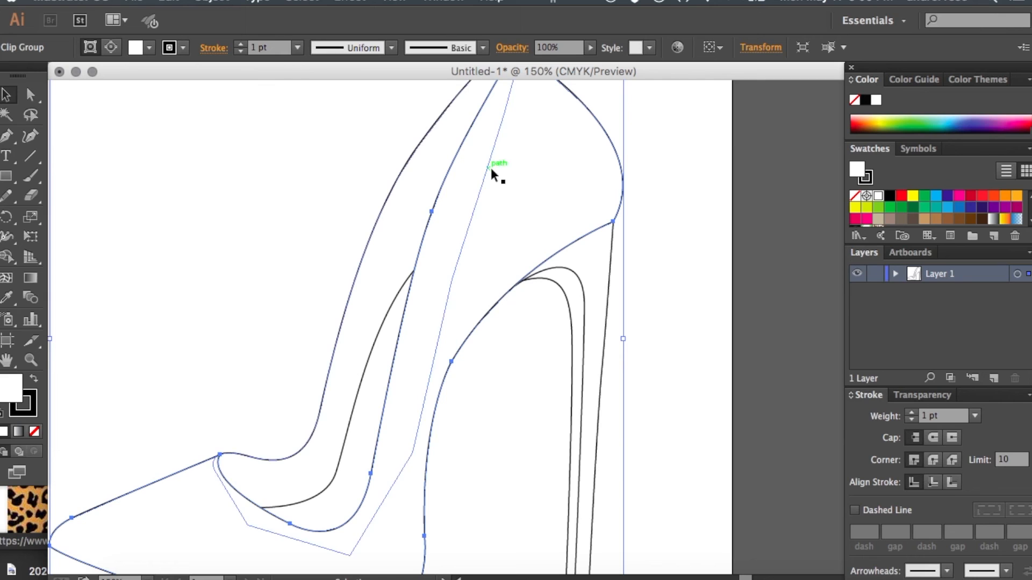
click(211, 1)
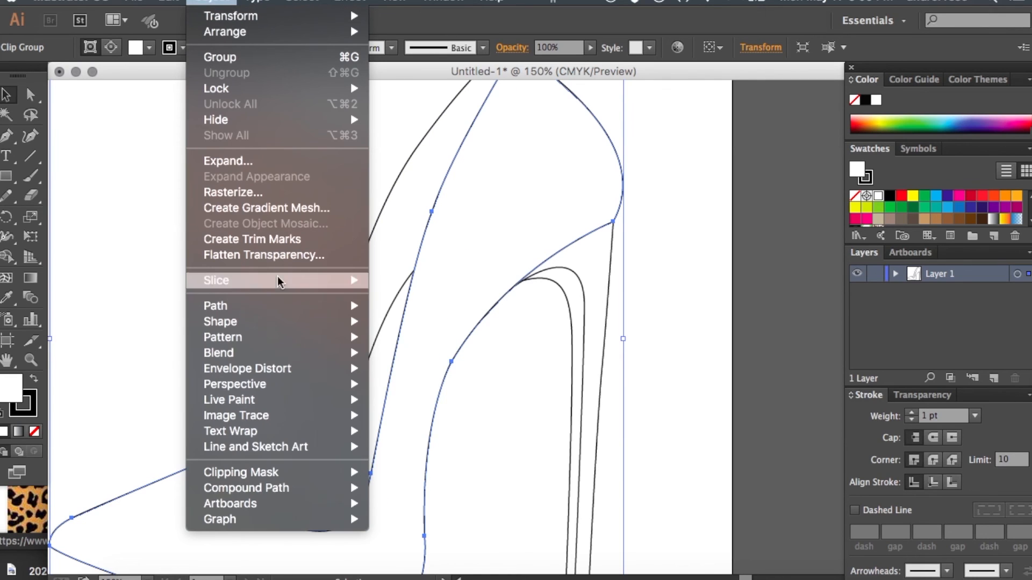
mouse_move(274, 305)
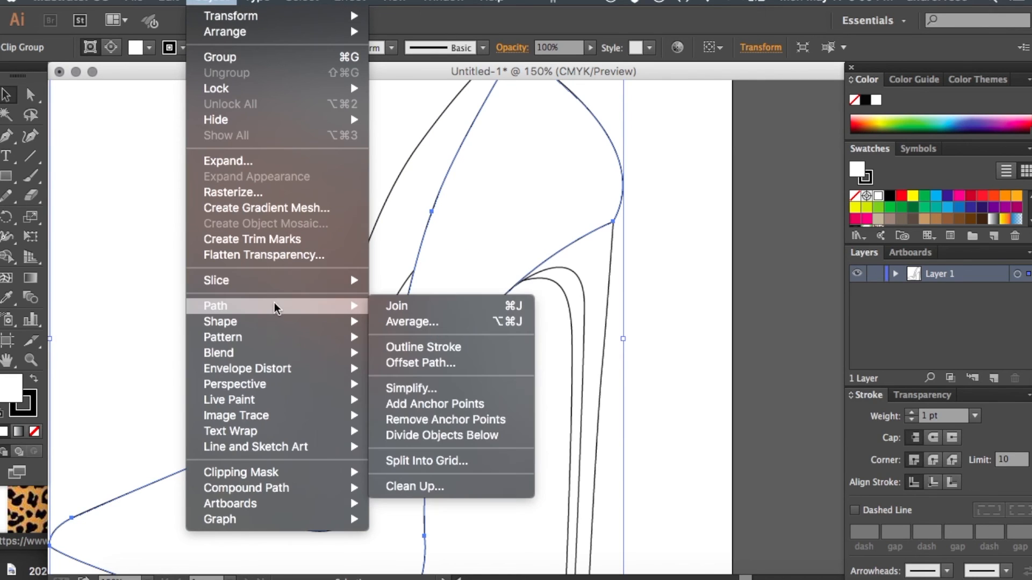
click(396, 363)
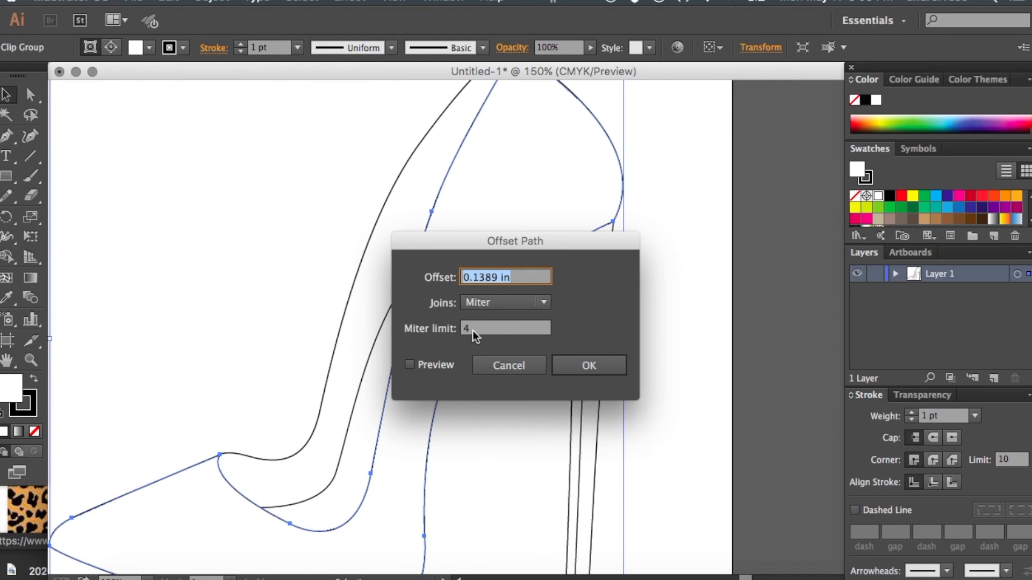
click(409, 364)
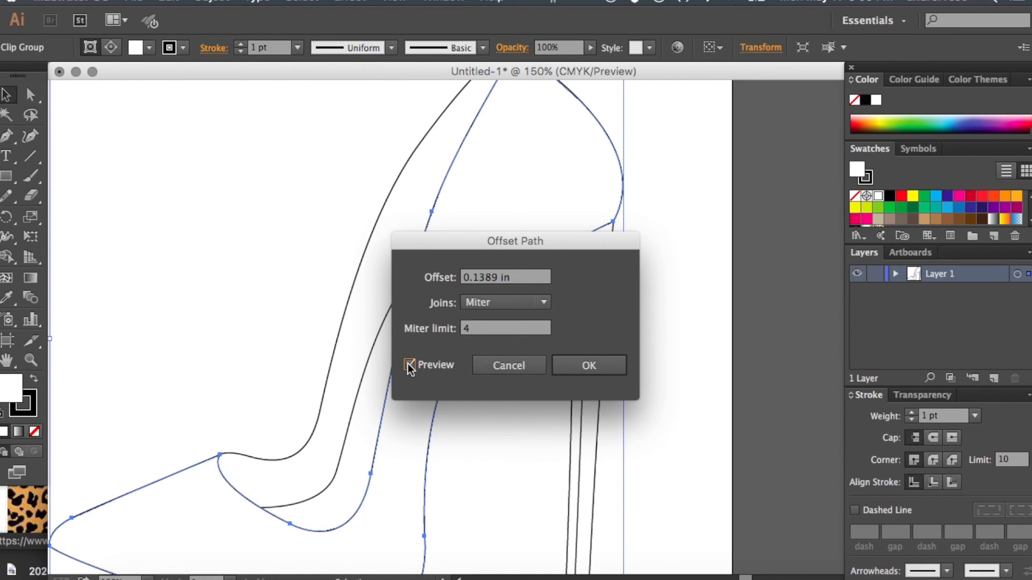
click(489, 279)
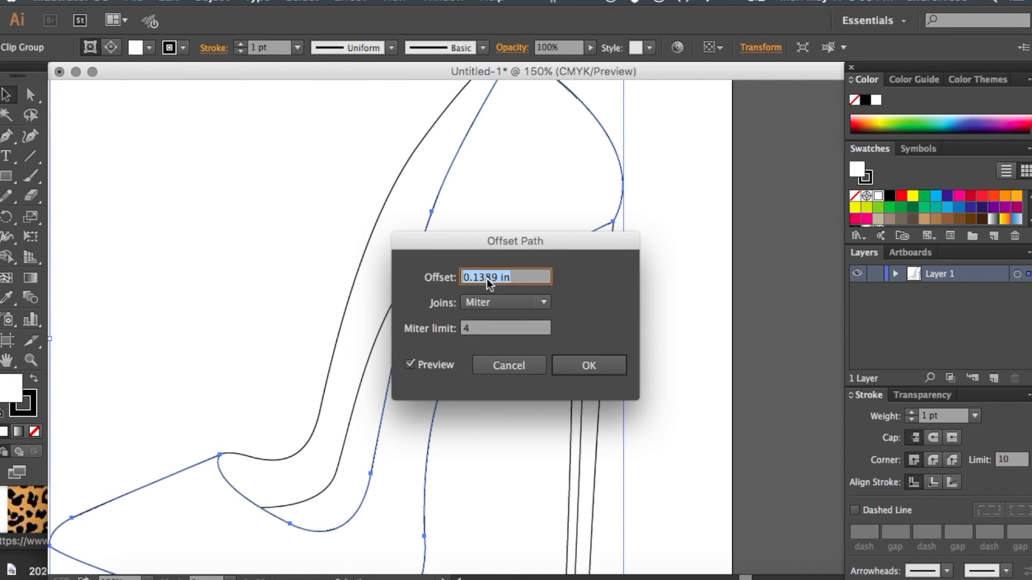
text(-0.1)
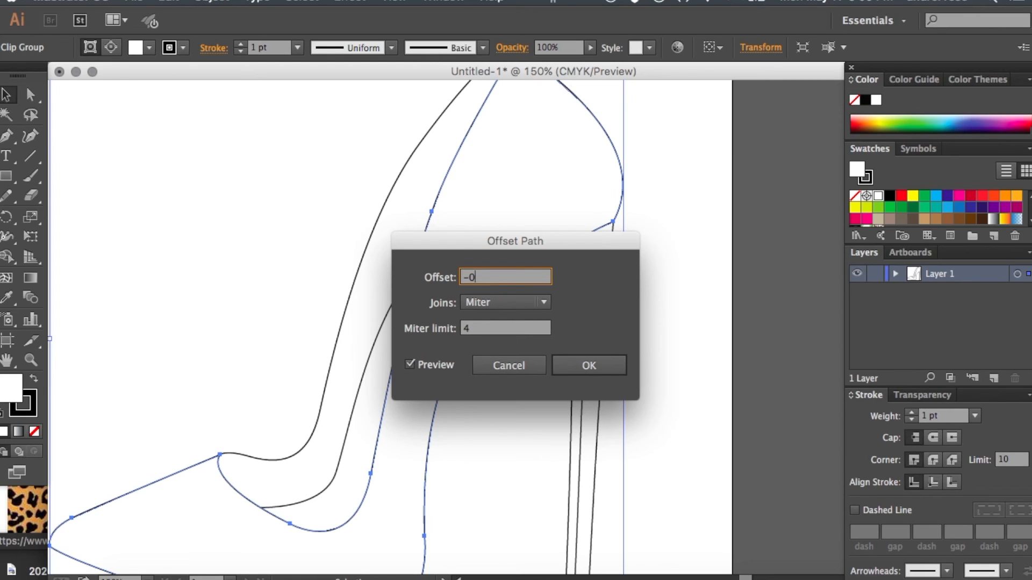
click(476, 332)
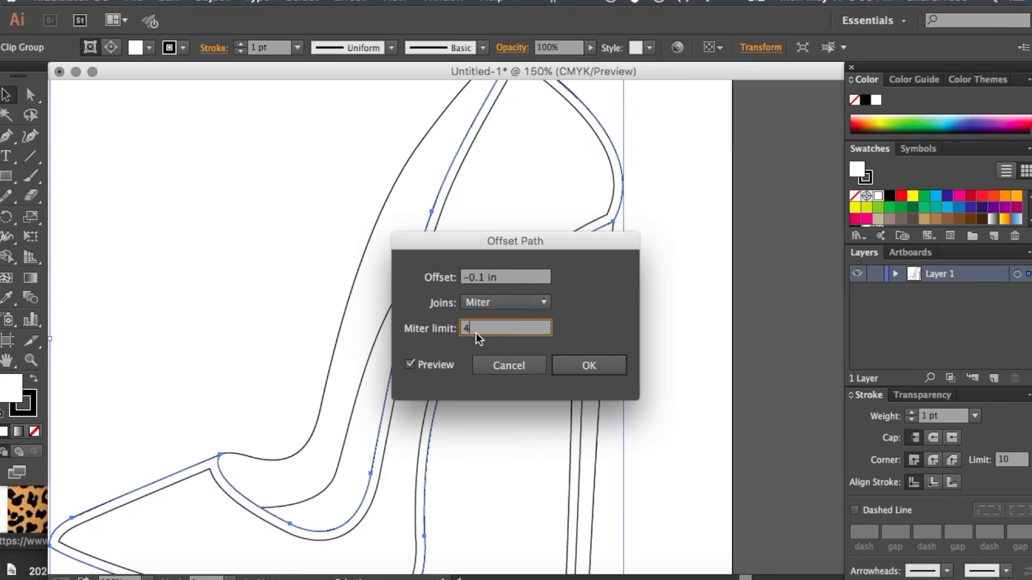
- Set the shoe body's path offset to -0.05 in, apply it and deselect the result
click(483, 278)
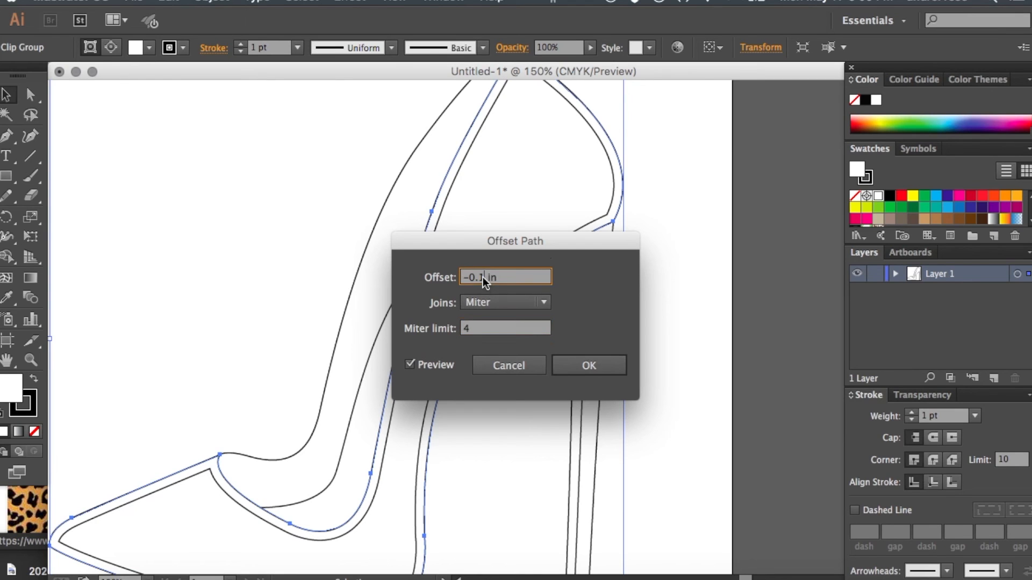
key(BackSpace)
click(489, 329)
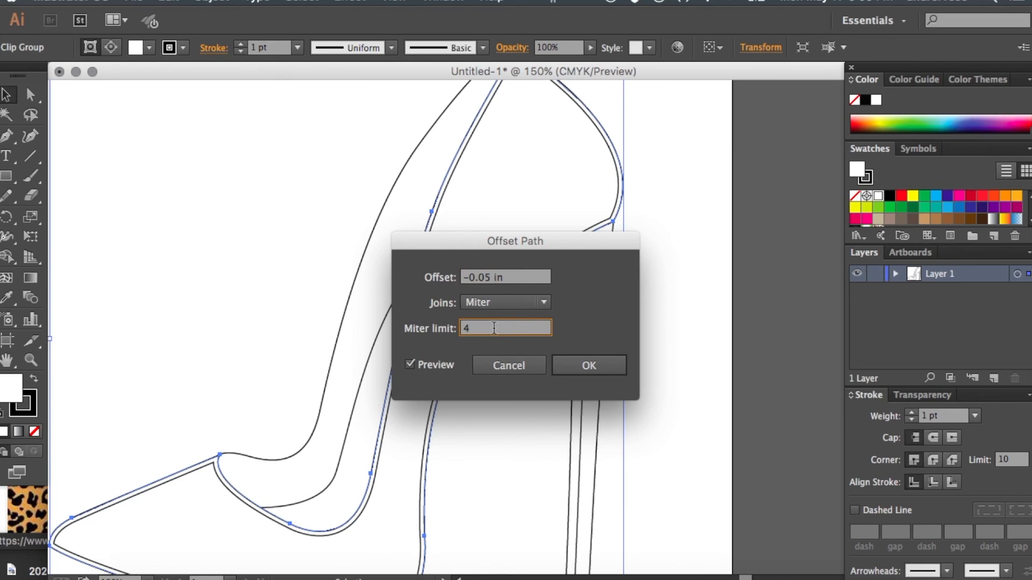
click(591, 365)
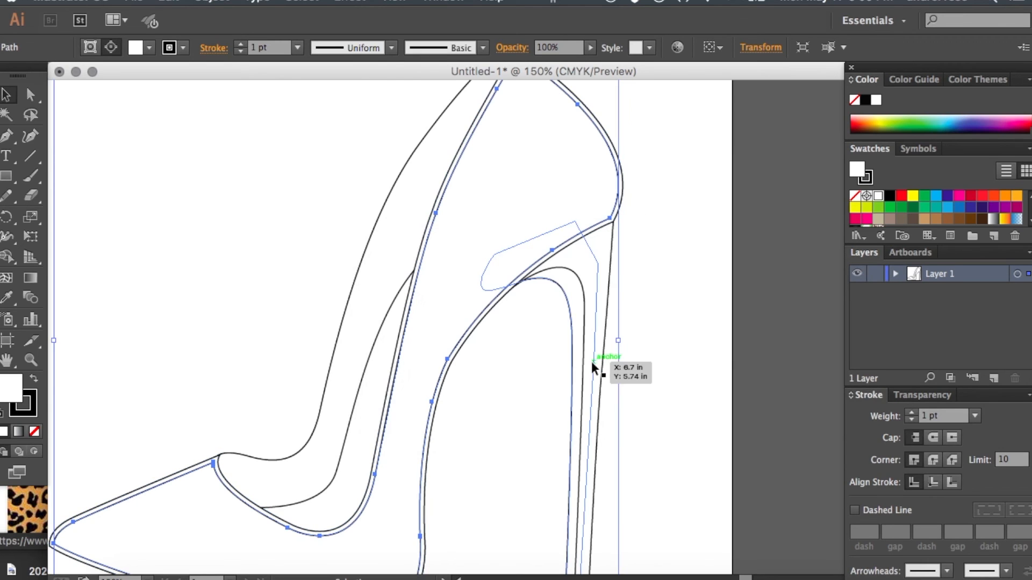
click(243, 223)
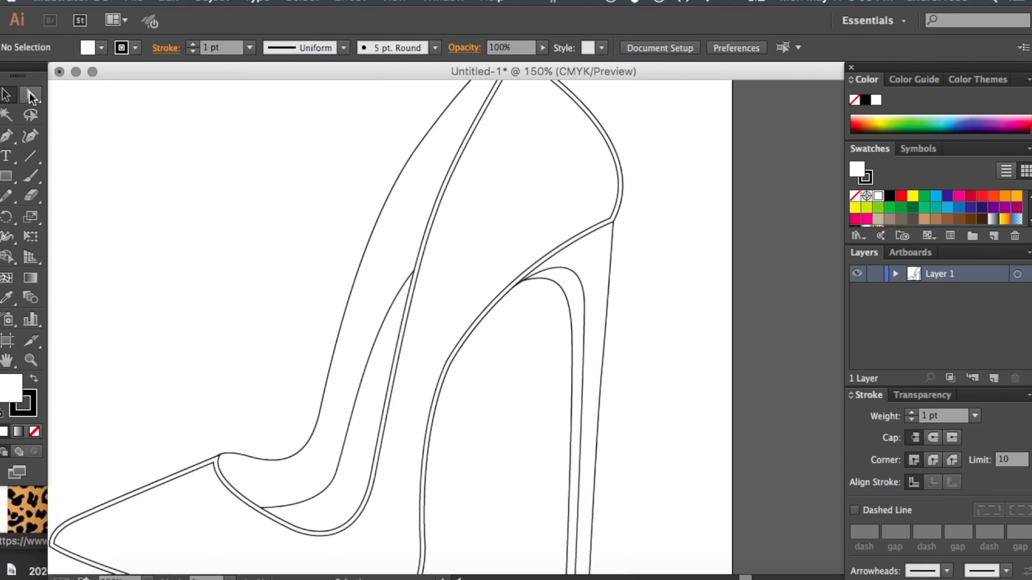
- Delete the offset outline's segments along the back of the shoe and the top edge of the toe
click(30, 94)
scroll(143, 143, down, 5)
click(31, 94)
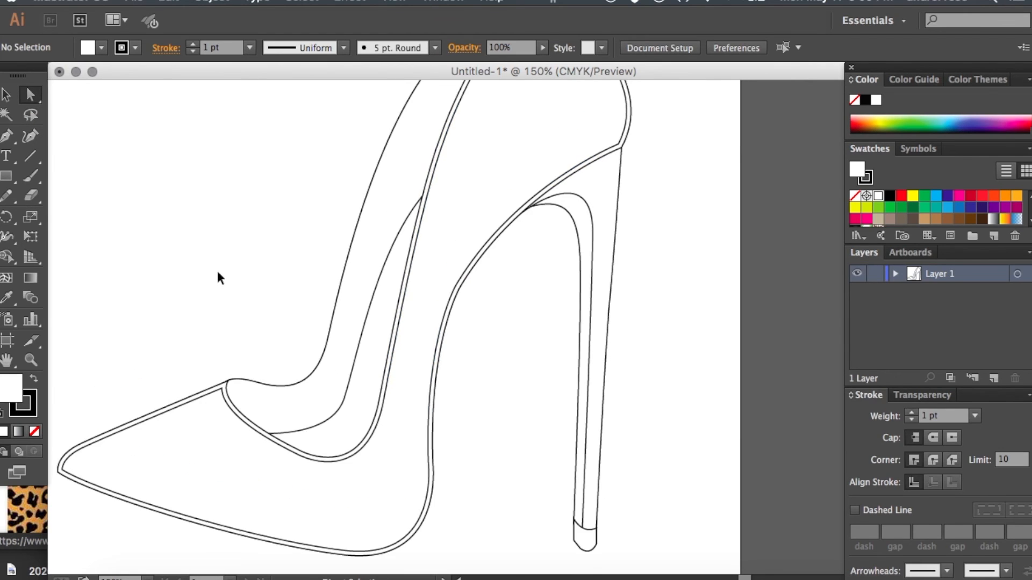
key(super+minus)
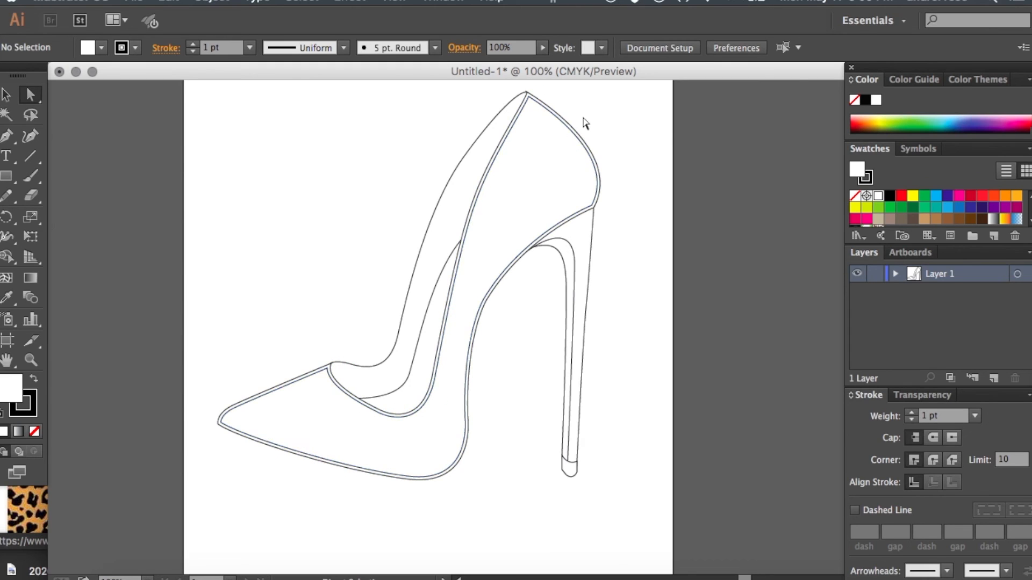
click(556, 121)
key(Delete)
click(590, 103)
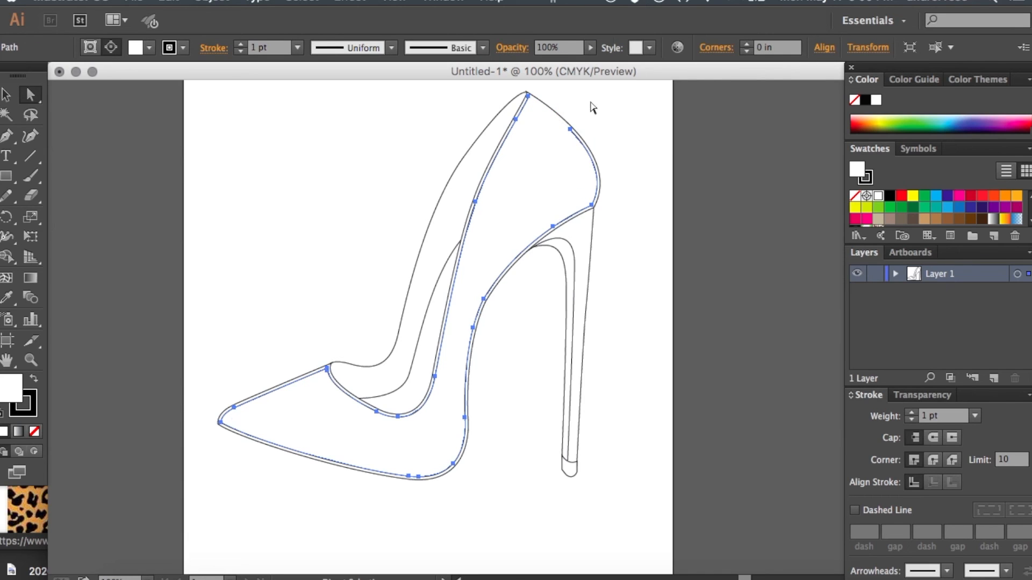
click(308, 379)
key(Delete)
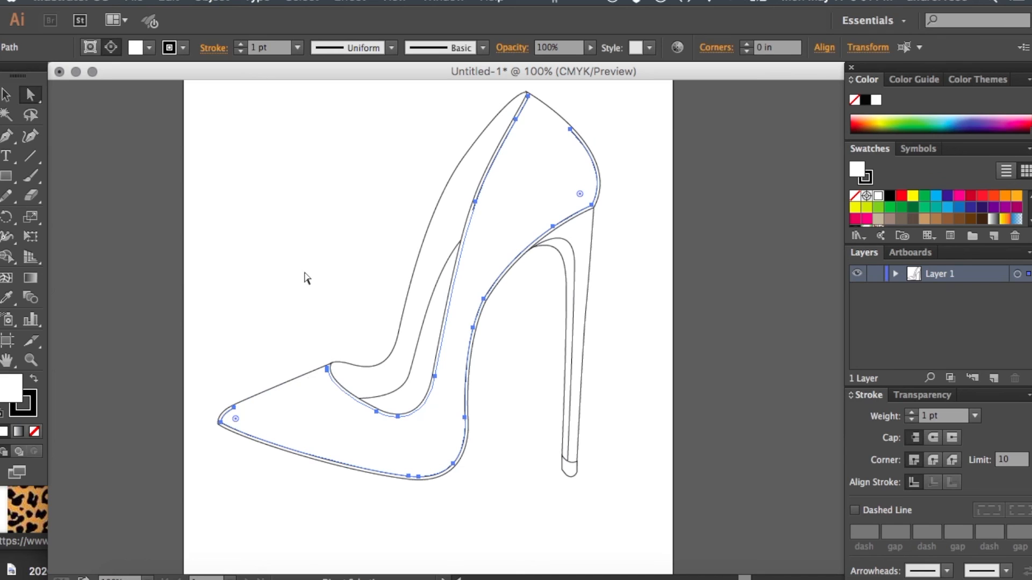
- Delete the remaining offset outline around the toe, sole and heel curve, keeping only the seam line along the shoe opening
click(297, 297)
click(235, 409)
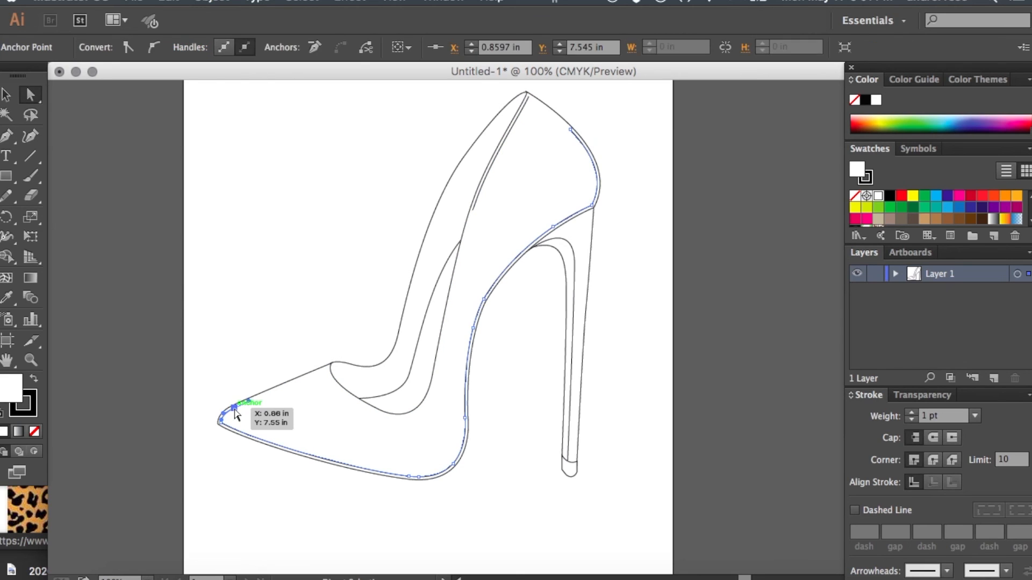
key(ctrl+j)
key(ctrl+shift+a)
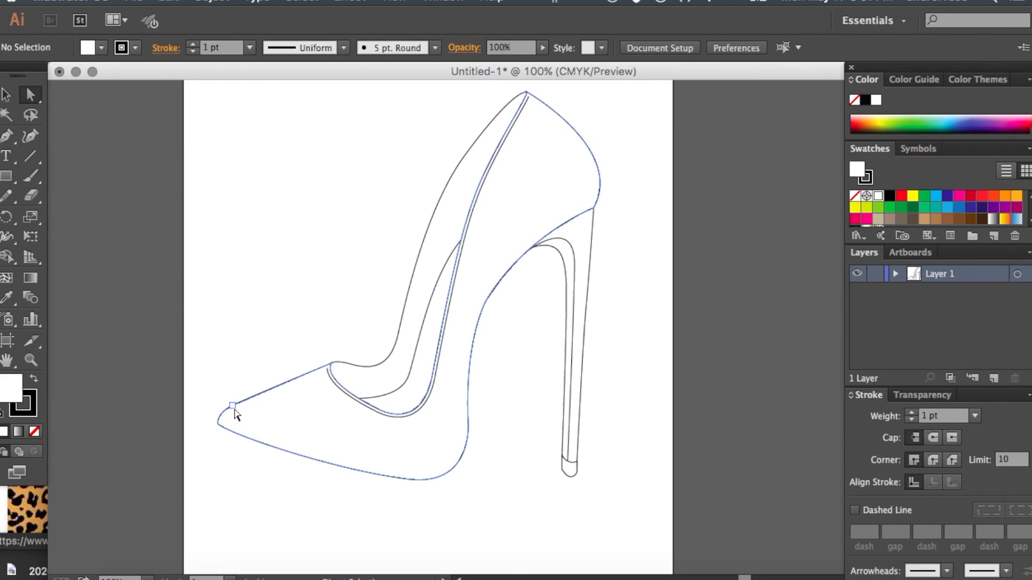
- Make the seam line along the shoe opening a dashed stroke with a 3 pt dash and a 2 pt gap
key(ctrl+equal)
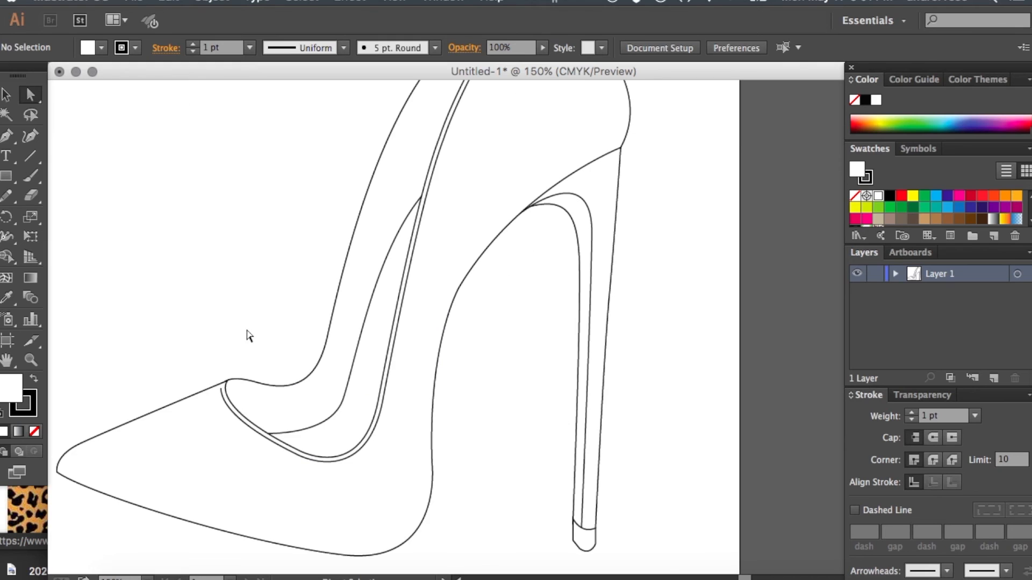
click(404, 306)
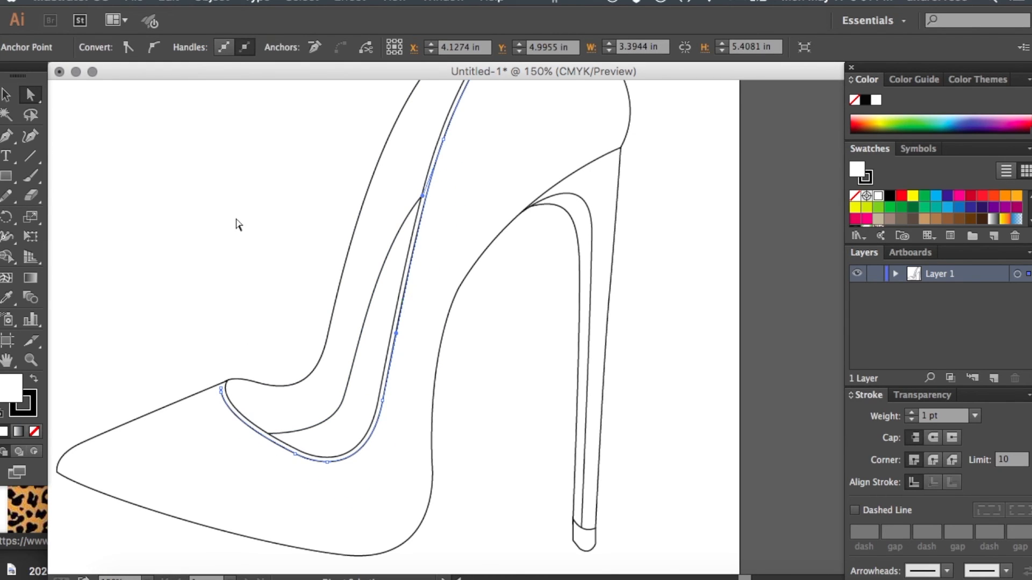
click(214, 306)
drag(247, 428, 429, 330)
scroll(428, 330, up, 5)
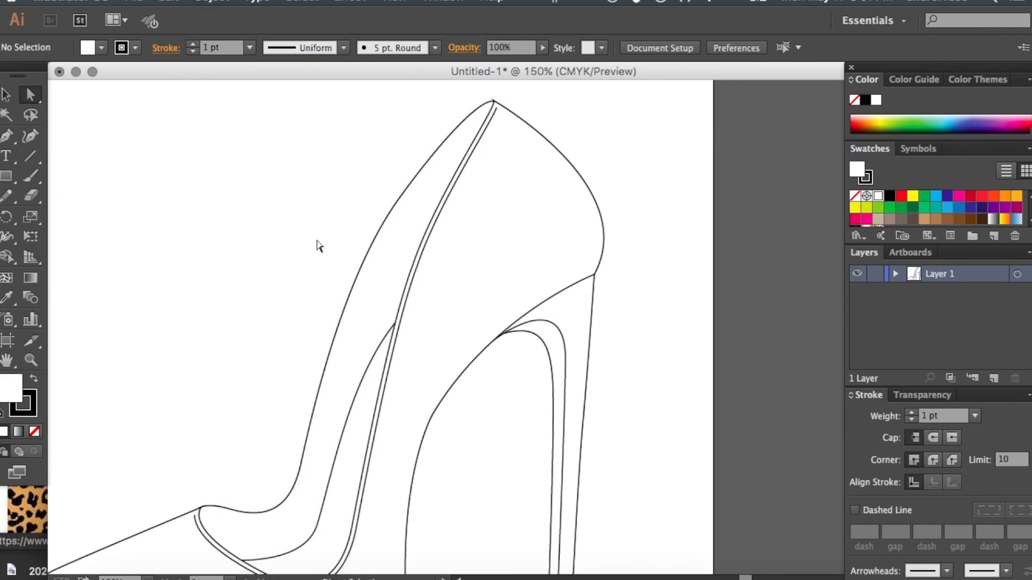
click(436, 227)
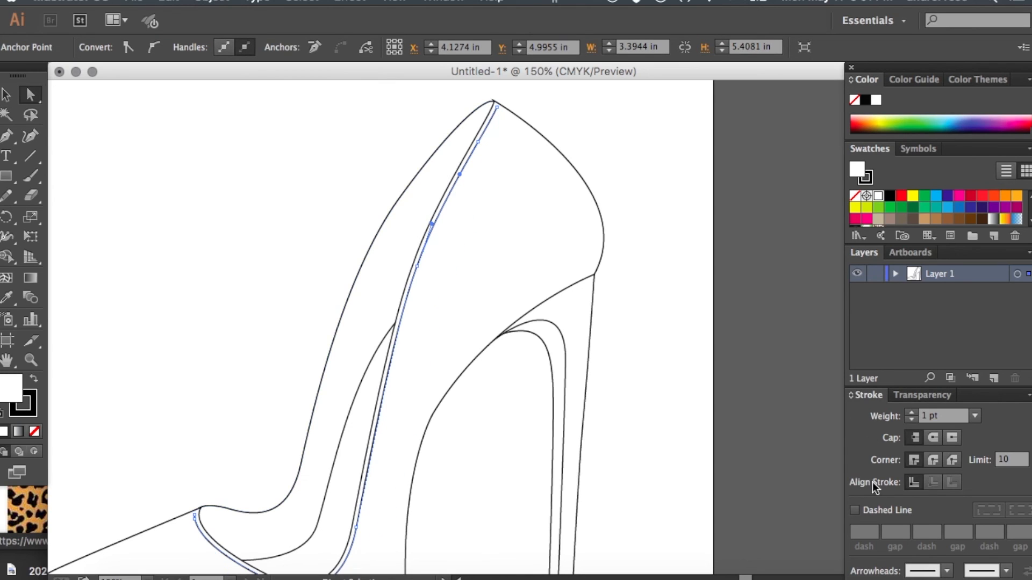
click(854, 511)
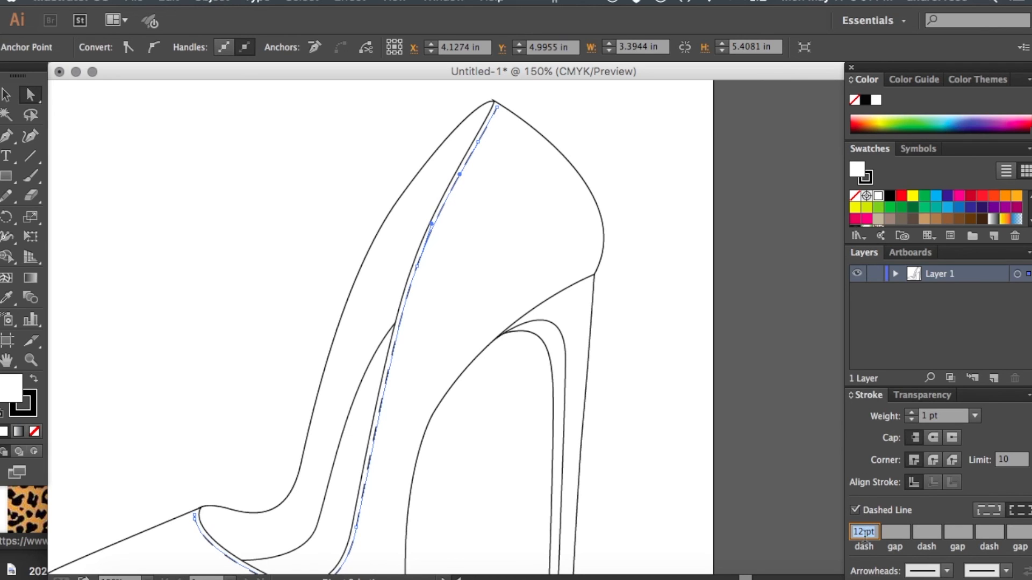
drag(483, 139, 428, 322)
text(3)
click(896, 532)
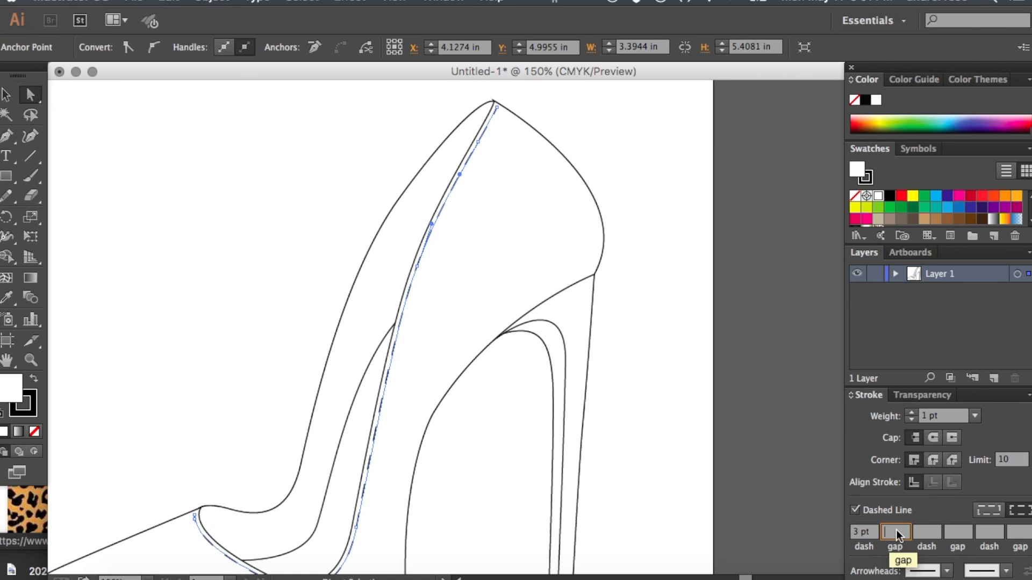
text(2)
- Give the dashed seam line round caps, deselect it and check the stitches up close
click(868, 535)
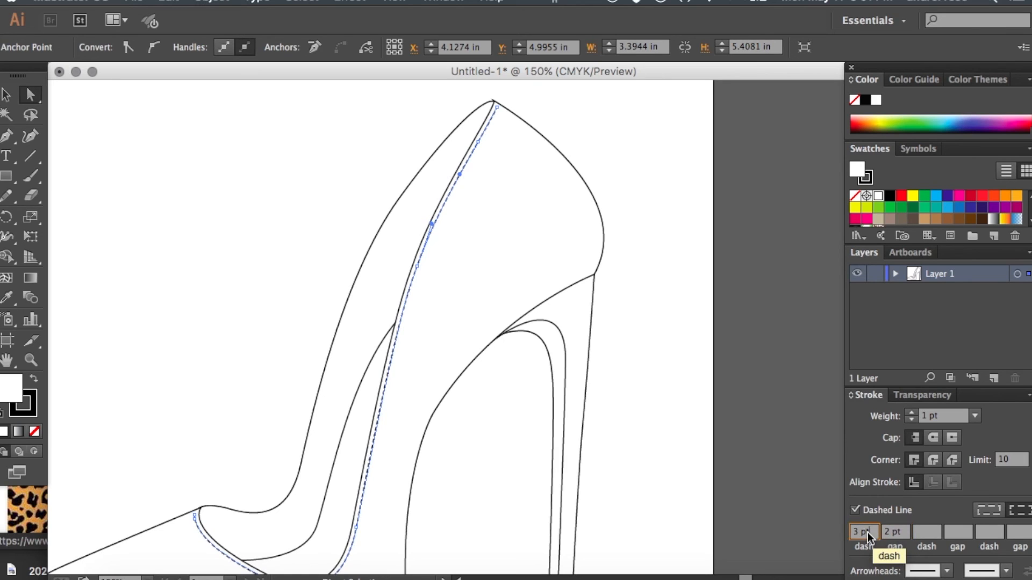
click(934, 438)
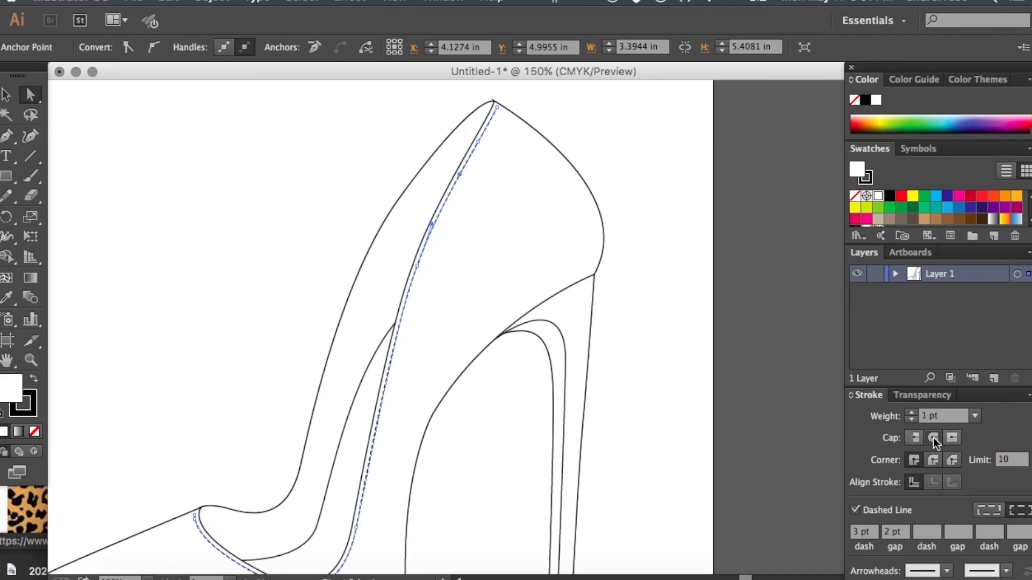
click(680, 182)
key(super+equal)
key(super+equal)
key(super+equal)
key(super+equal)
scroll(161, 179, left, 10)
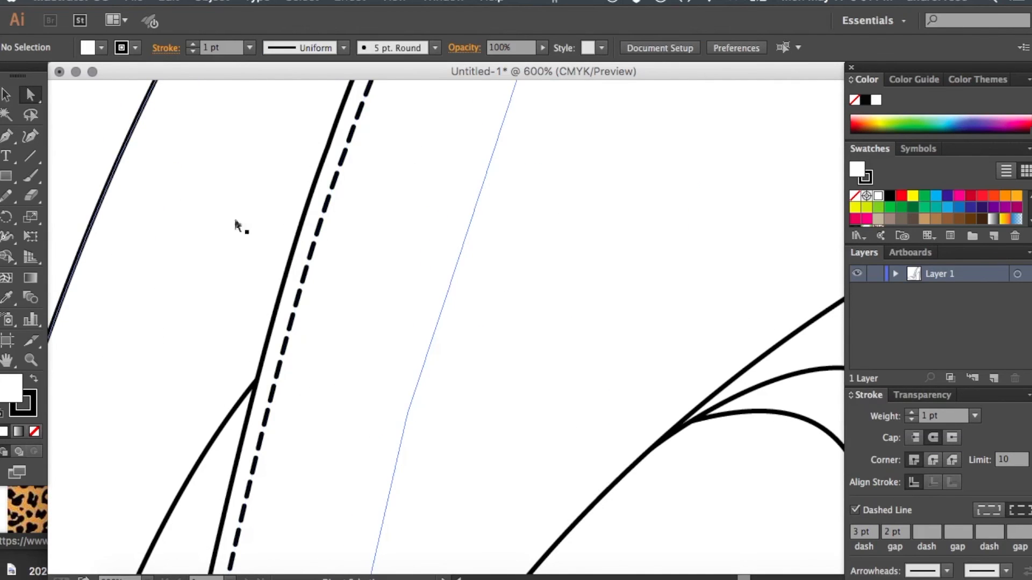
- Set the dashed seam line's stroke weight to 0.25 pt
key(super+minus)
key(super+minus)
key(super+minus)
key(super+minus)
key(super+minus)
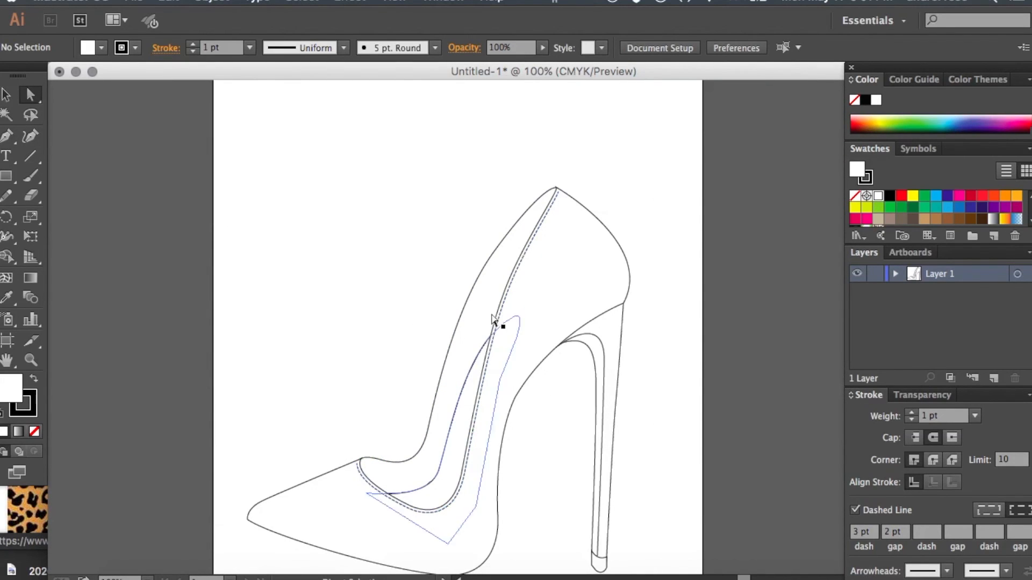
key(super+plus)
key(super+plus)
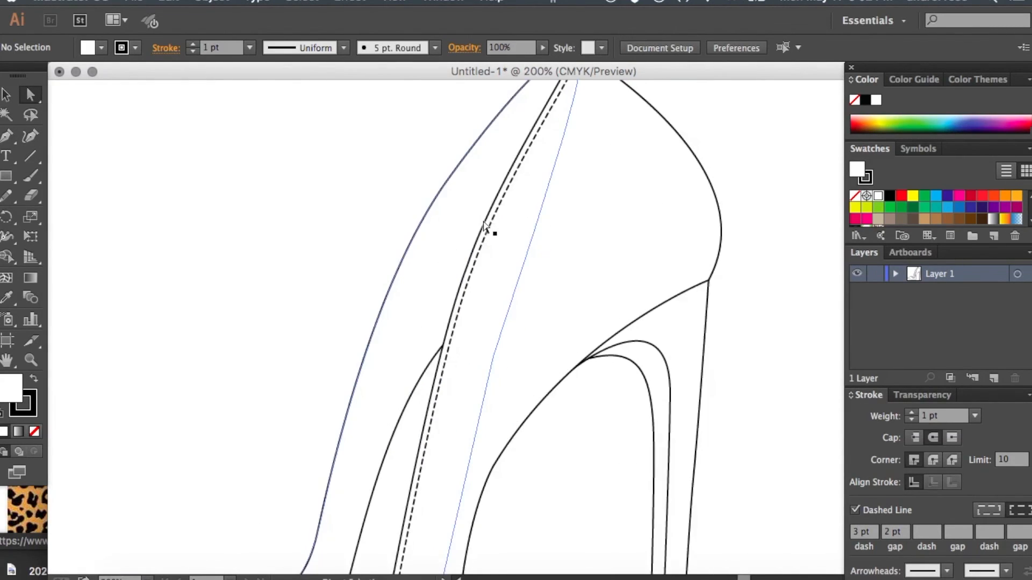
click(483, 241)
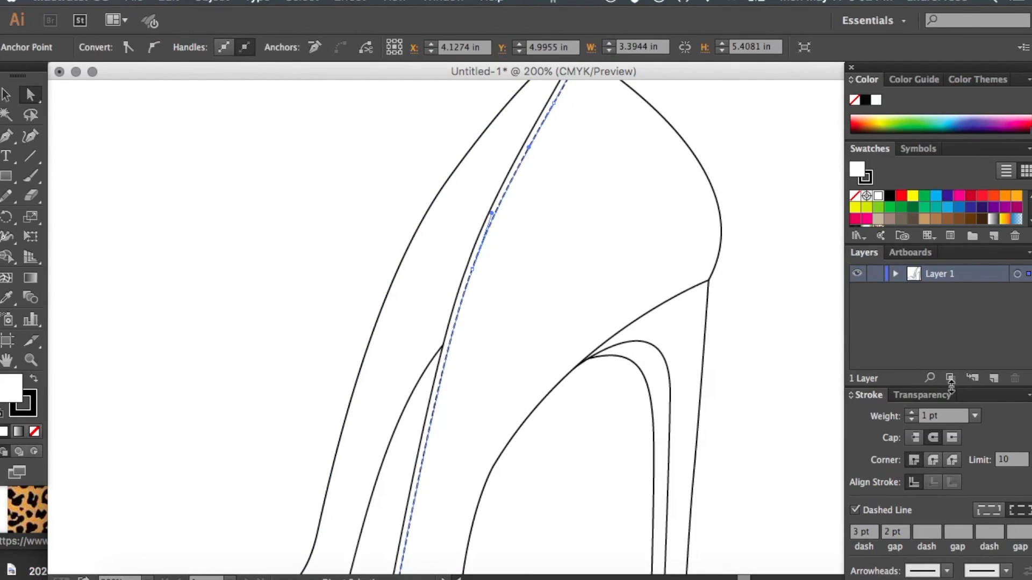
click(974, 417)
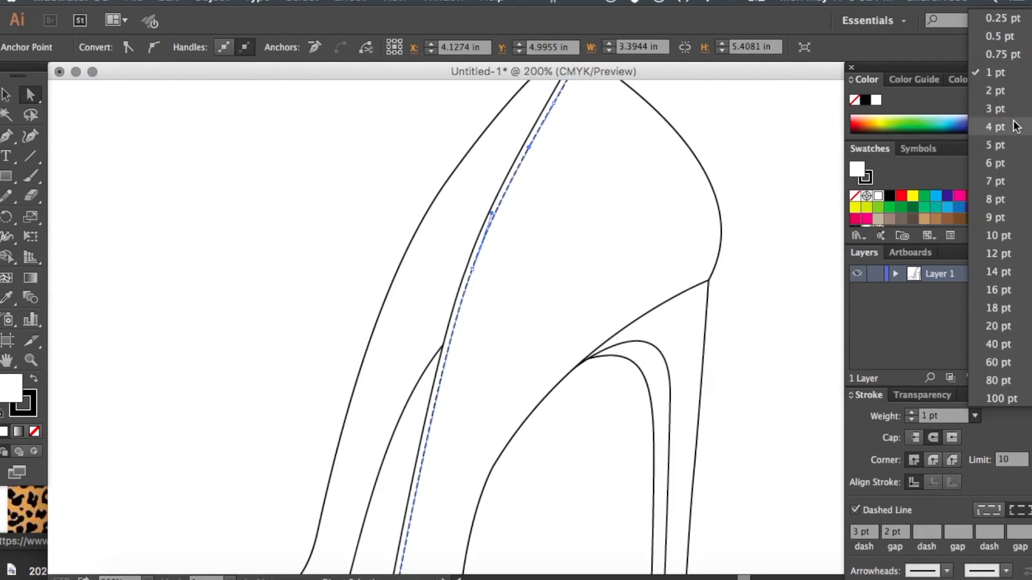
click(1010, 25)
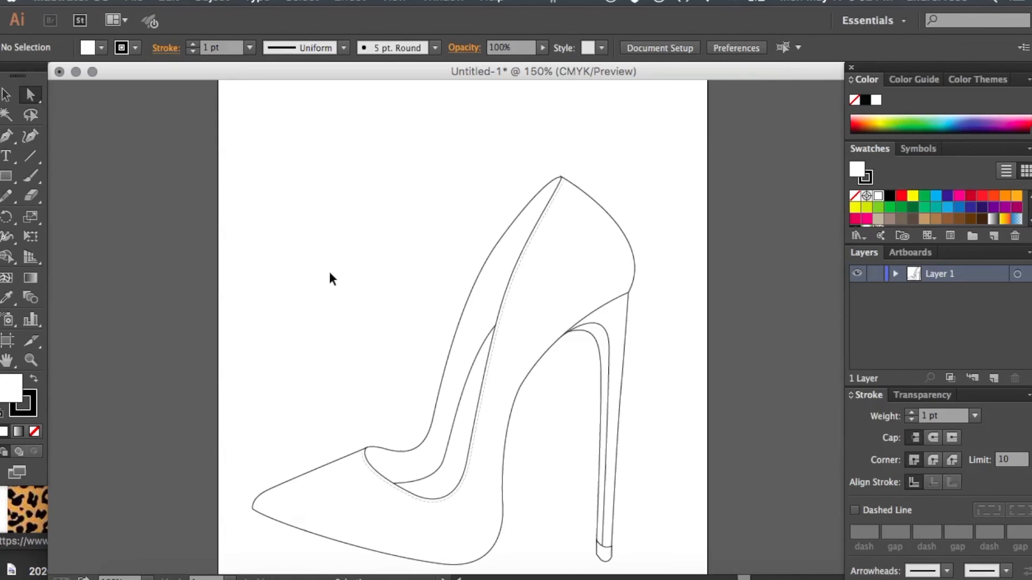
- Offset the path of the shoe's inner lining shape by -0.05 in with miter joins and a miter limit of 4
key(super+equal)
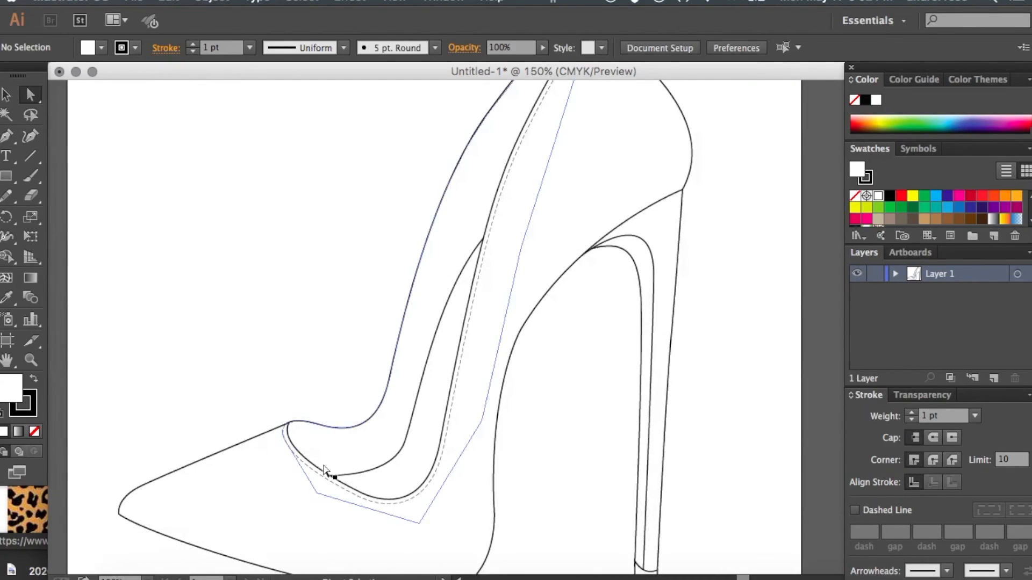
click(455, 179)
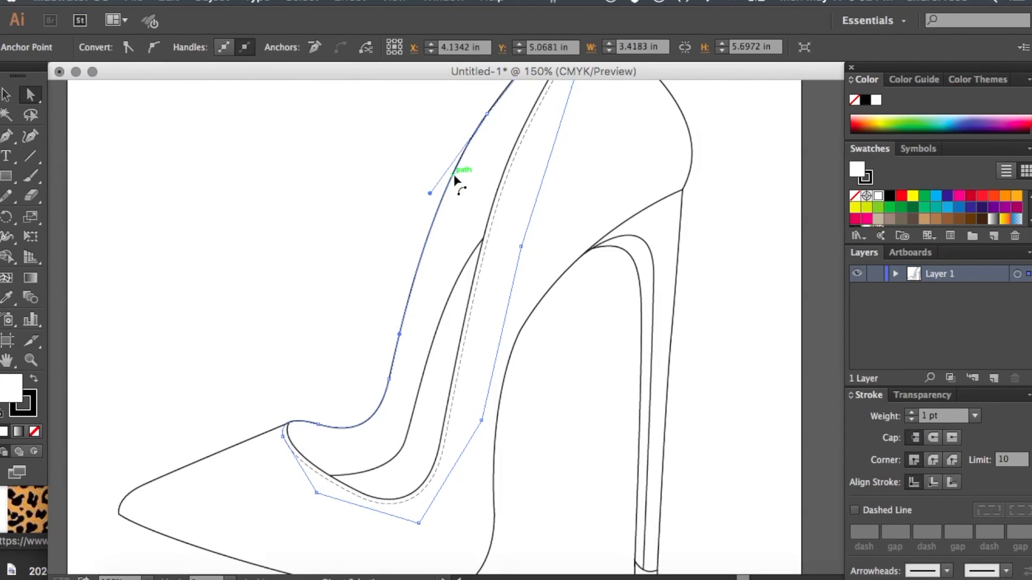
click(356, 152)
scroll(356, 152, up, 2)
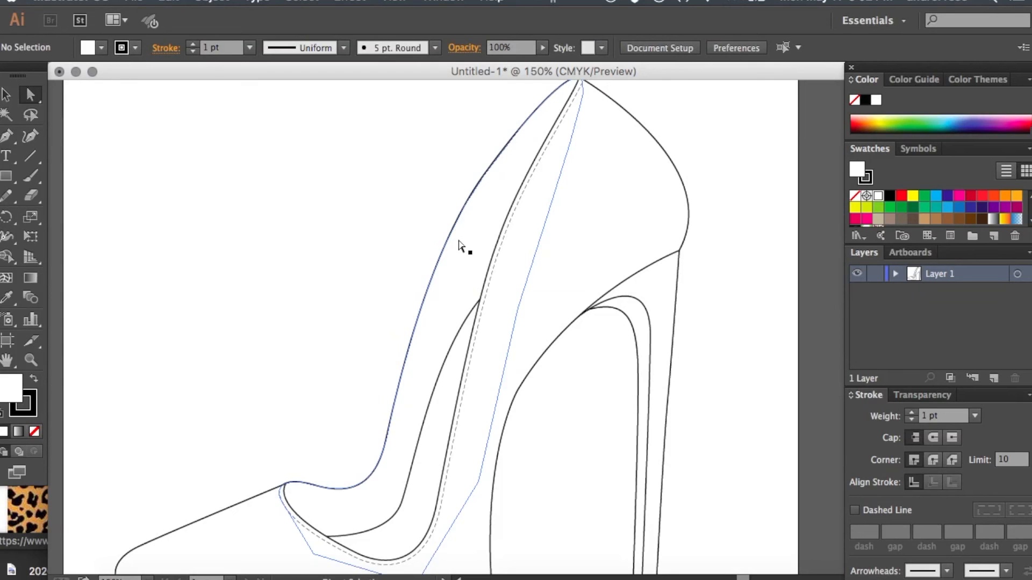
click(459, 246)
click(210, 2)
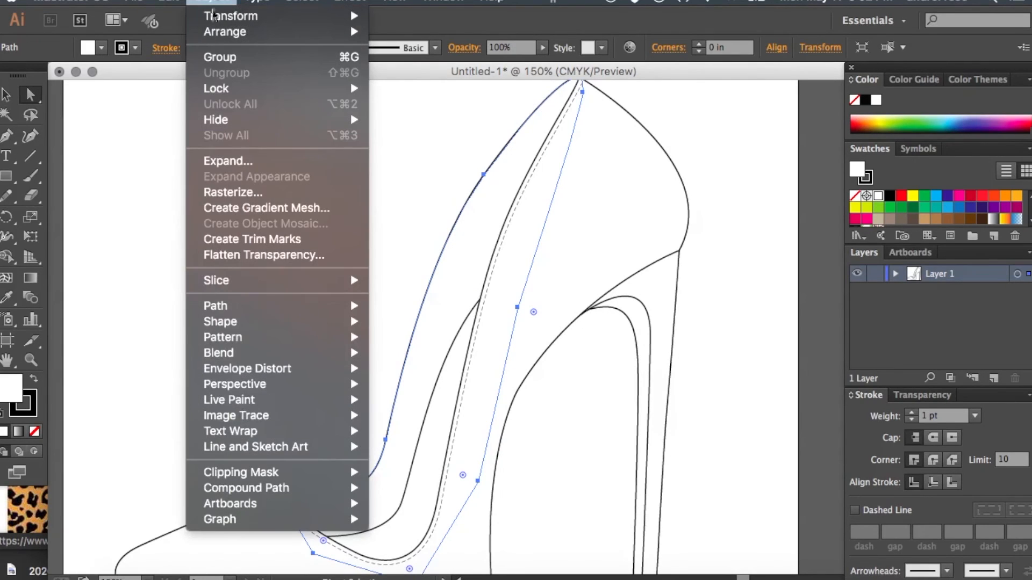
mouse_move(302, 313)
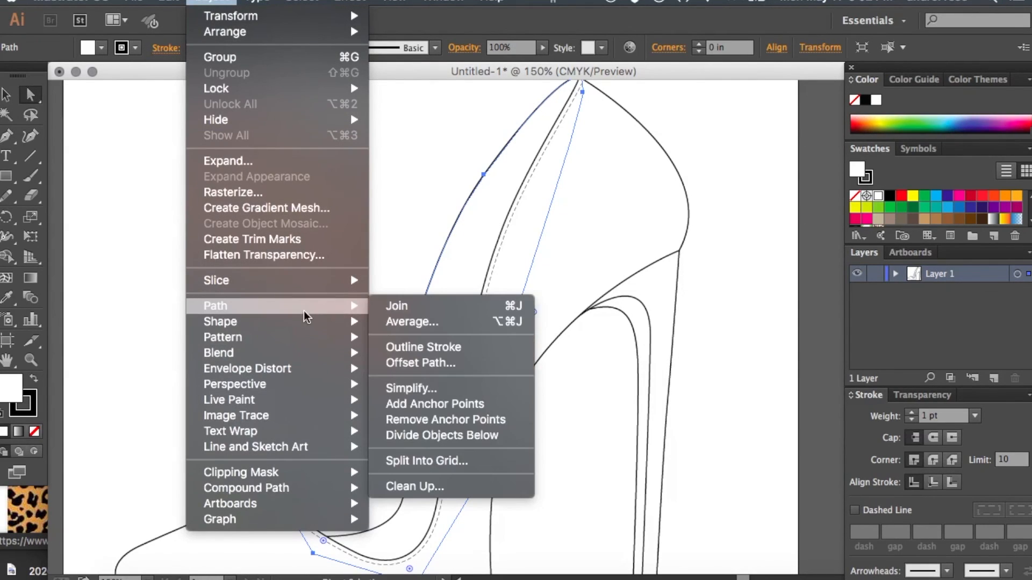
click(468, 363)
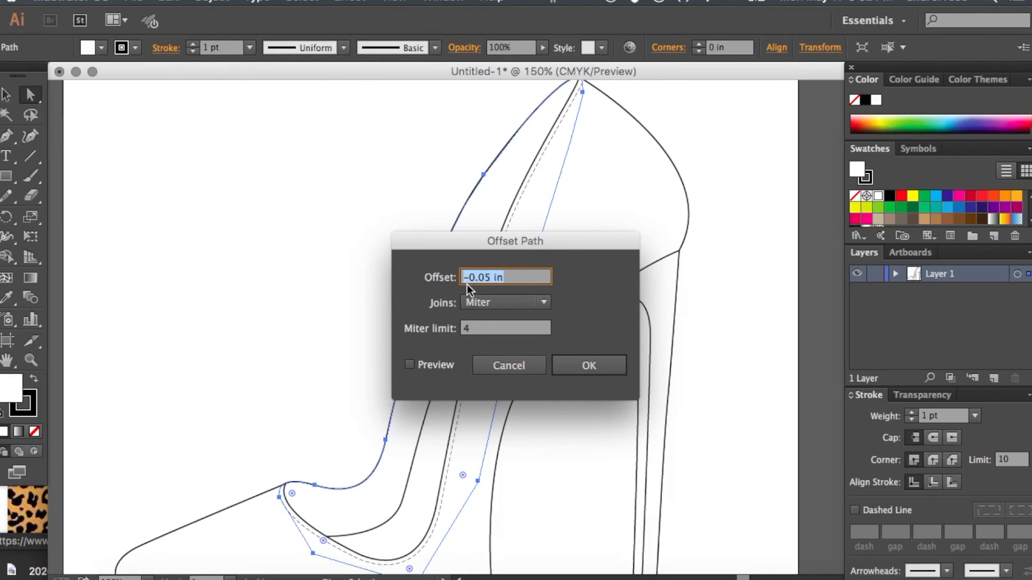
click(585, 370)
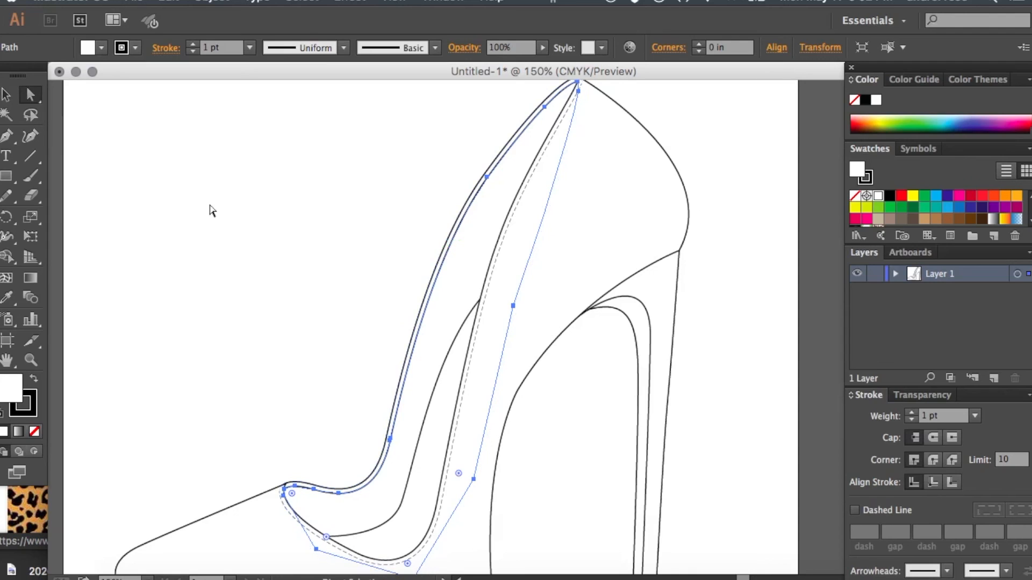
- Copy the dashed seam line's stroke style onto the lining's offset path with the Eyedropper tool, and deselect it
click(7, 297)
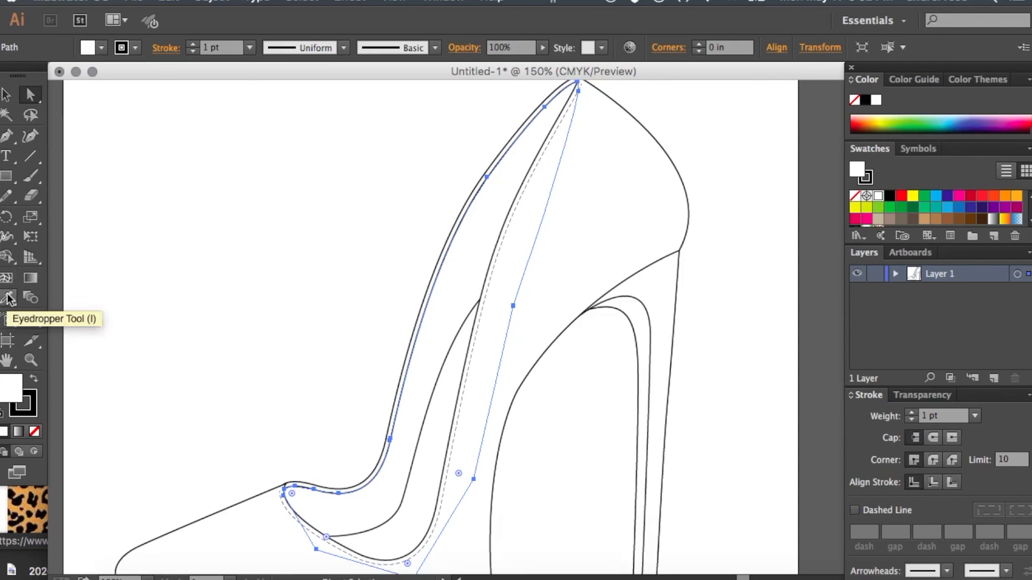
click(509, 221)
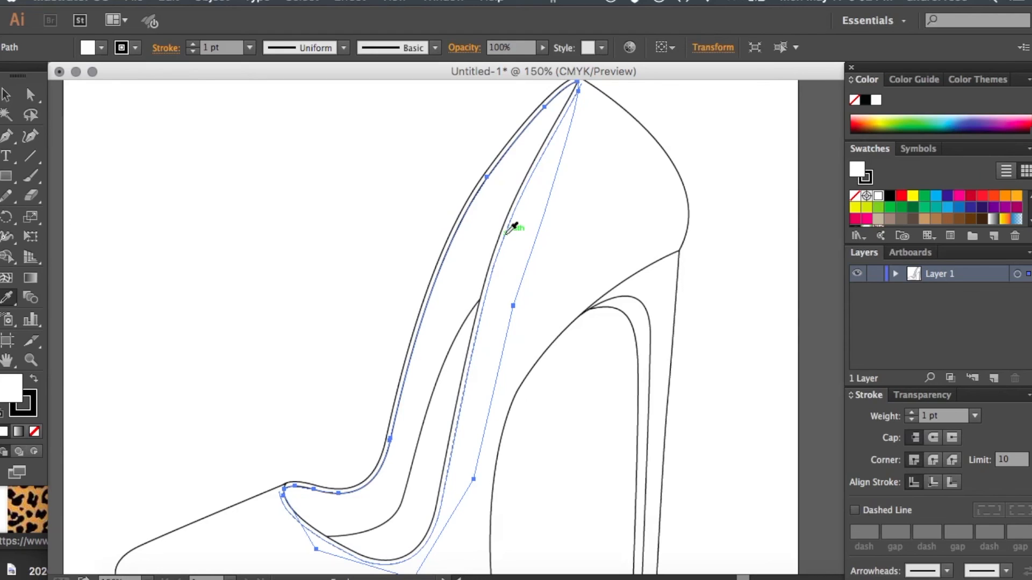
click(509, 230)
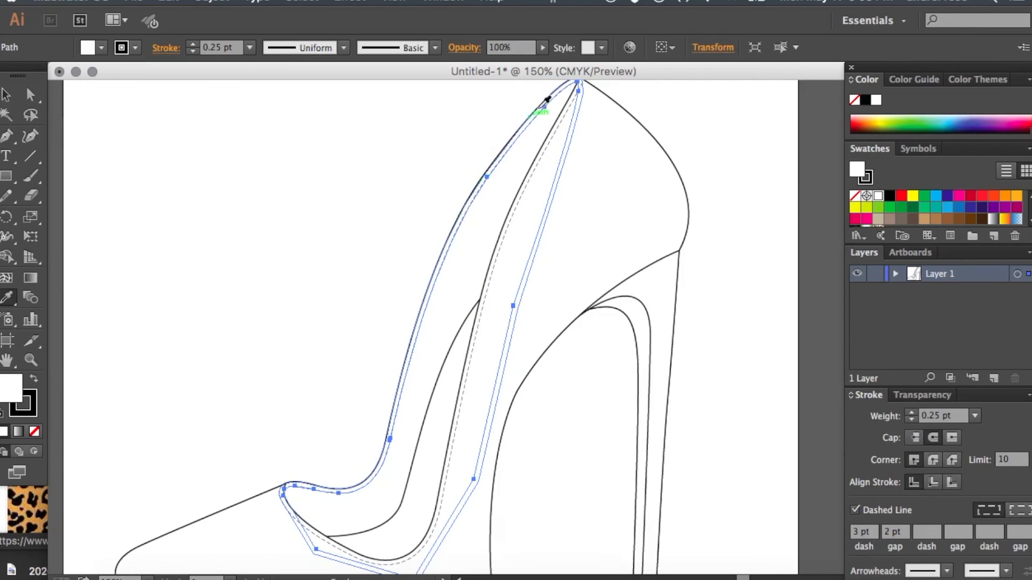
click(30, 95)
click(212, 209)
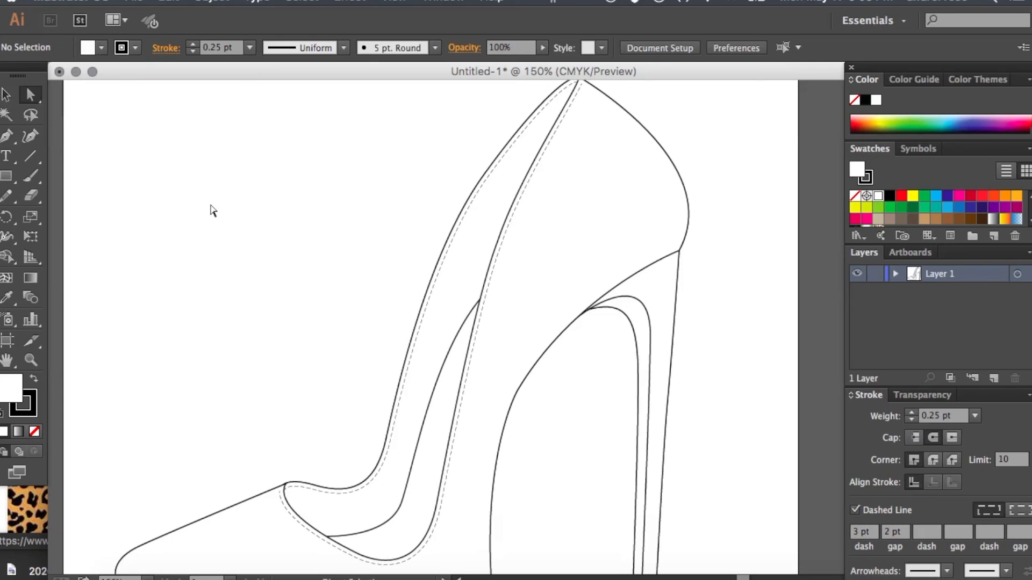
scroll(311, 349, down, 5)
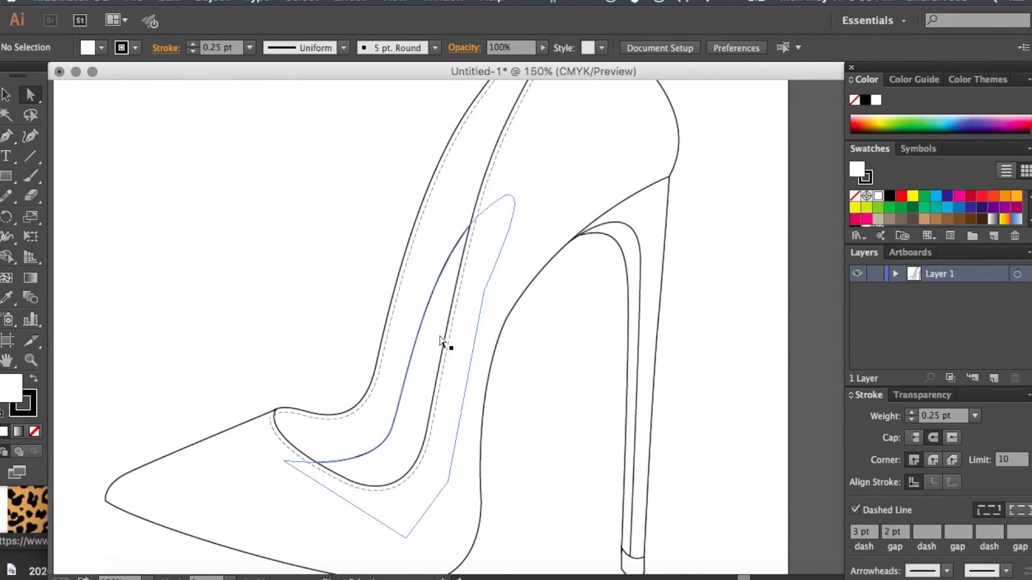
scroll(467, 296, up, 6)
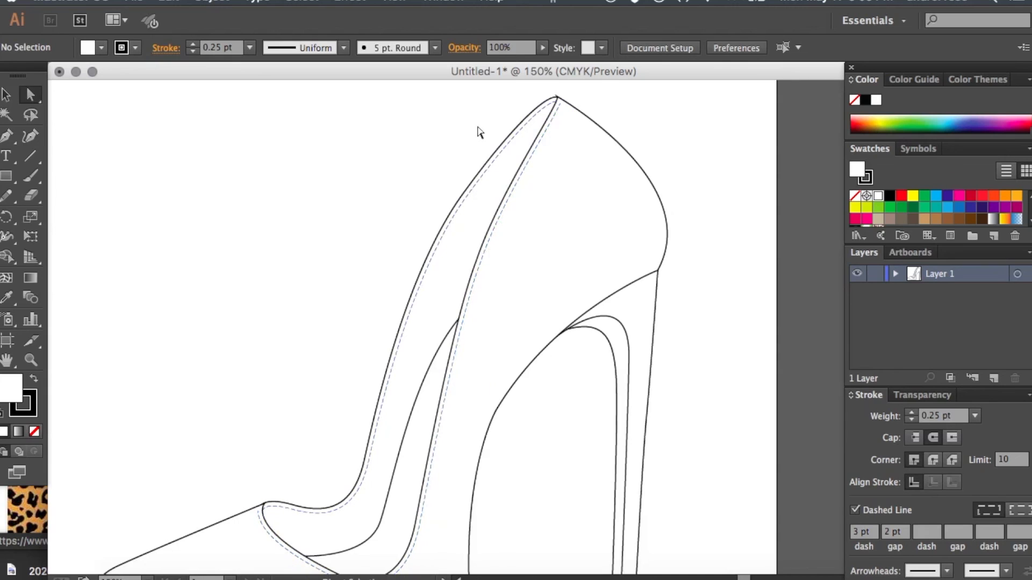
key(super+1)
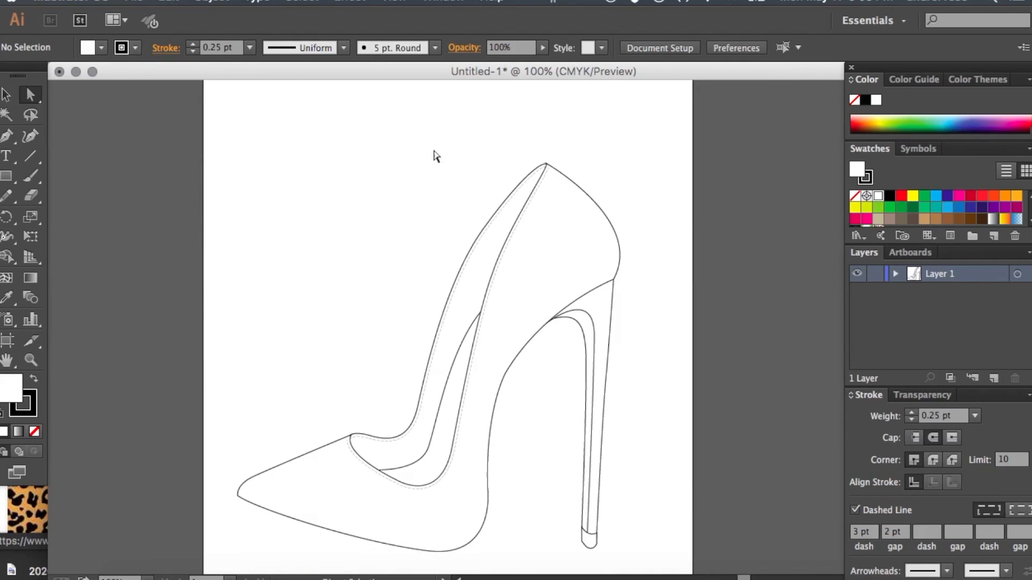